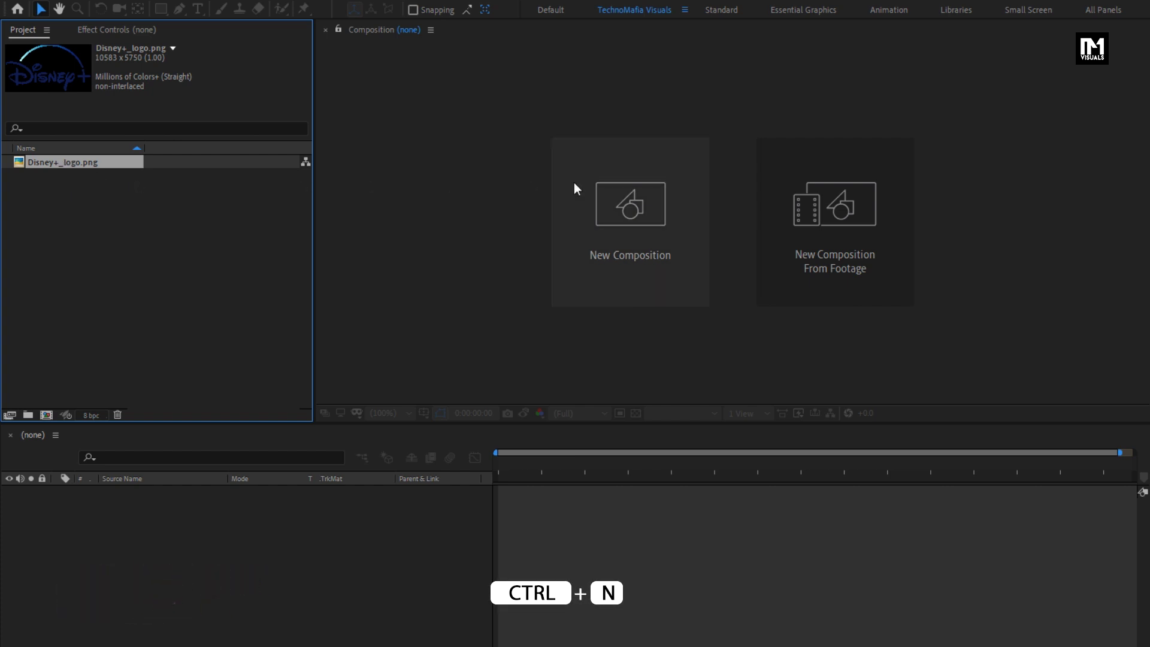
- Create a new 1080p composition named Logo_Animation with a duration of 0:00:07:00
{"action": "left_click", "coordinate": [584, 188]}
{"action": "type", "text": "Logo_Ani"}
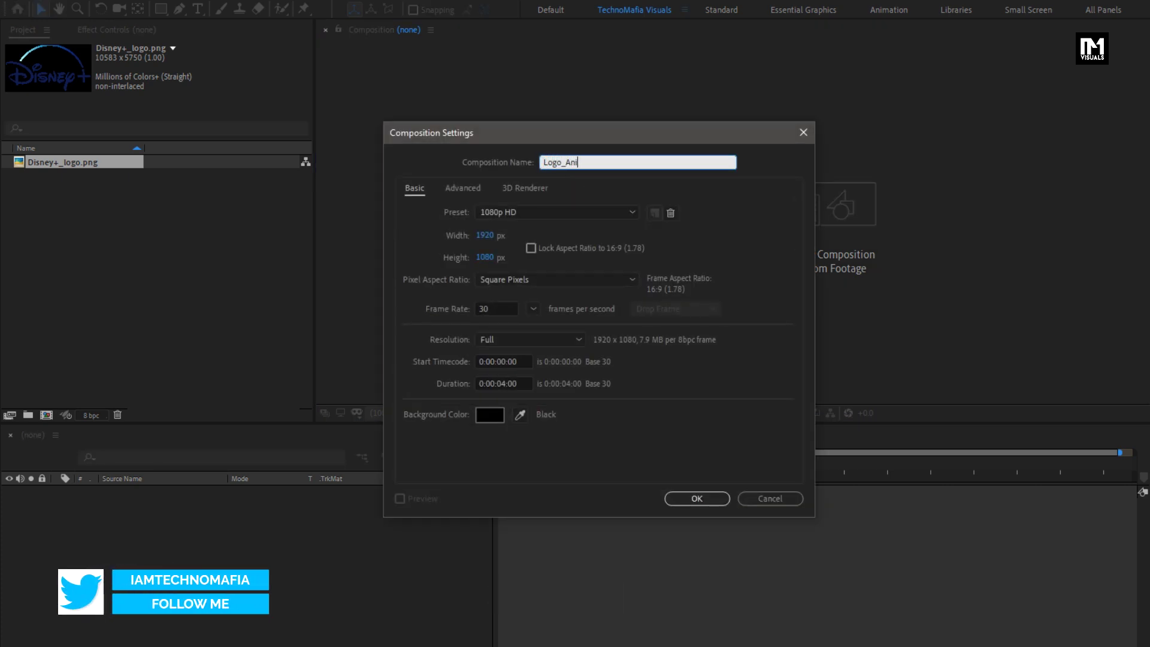
{"action": "type", "text": "mation"}
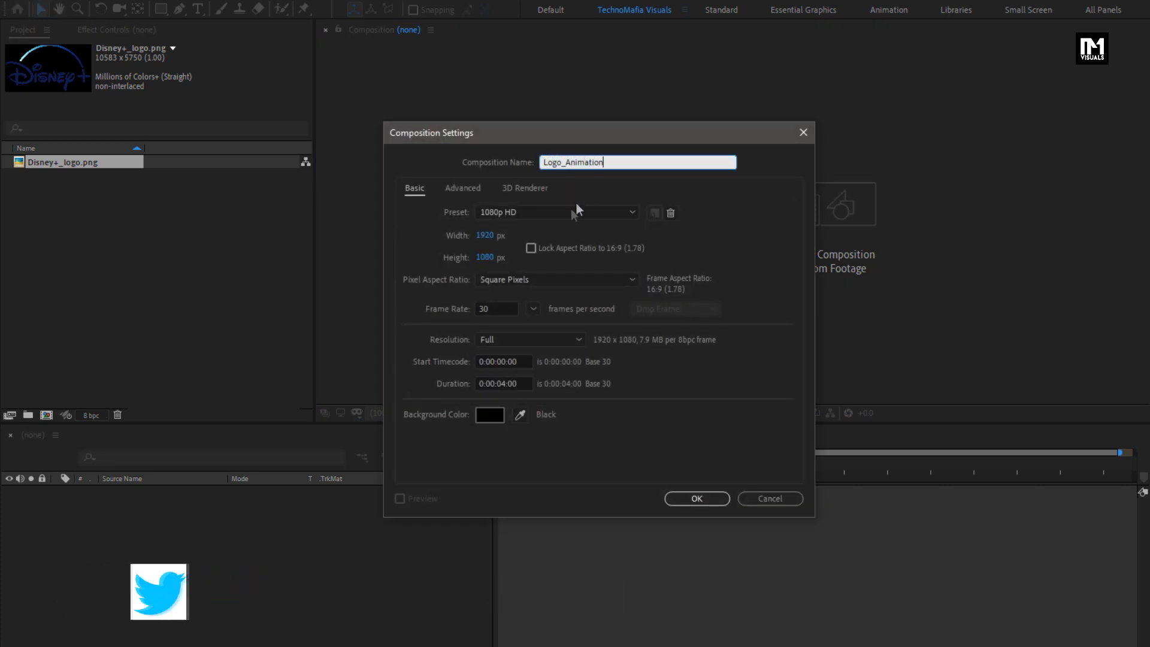
{"action": "left_click", "coordinate": [504, 383]}
{"action": "key", "text": "BackSpace"}
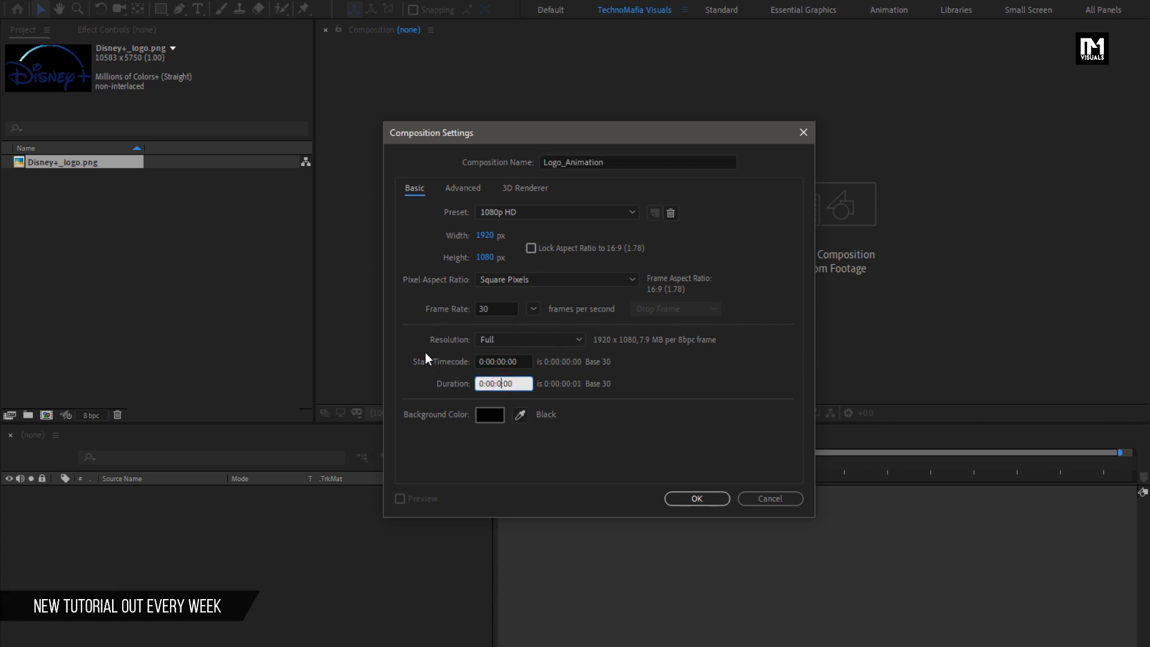
{"action": "type", "text": "7"}
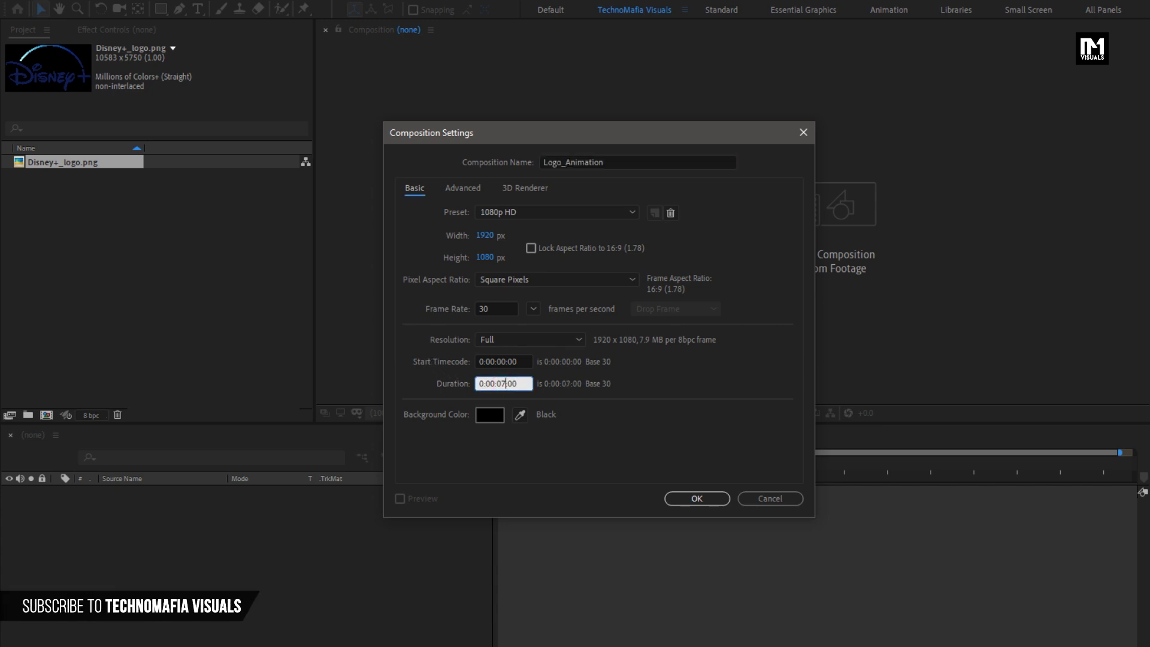
{"action": "left_click", "coordinate": [698, 498]}
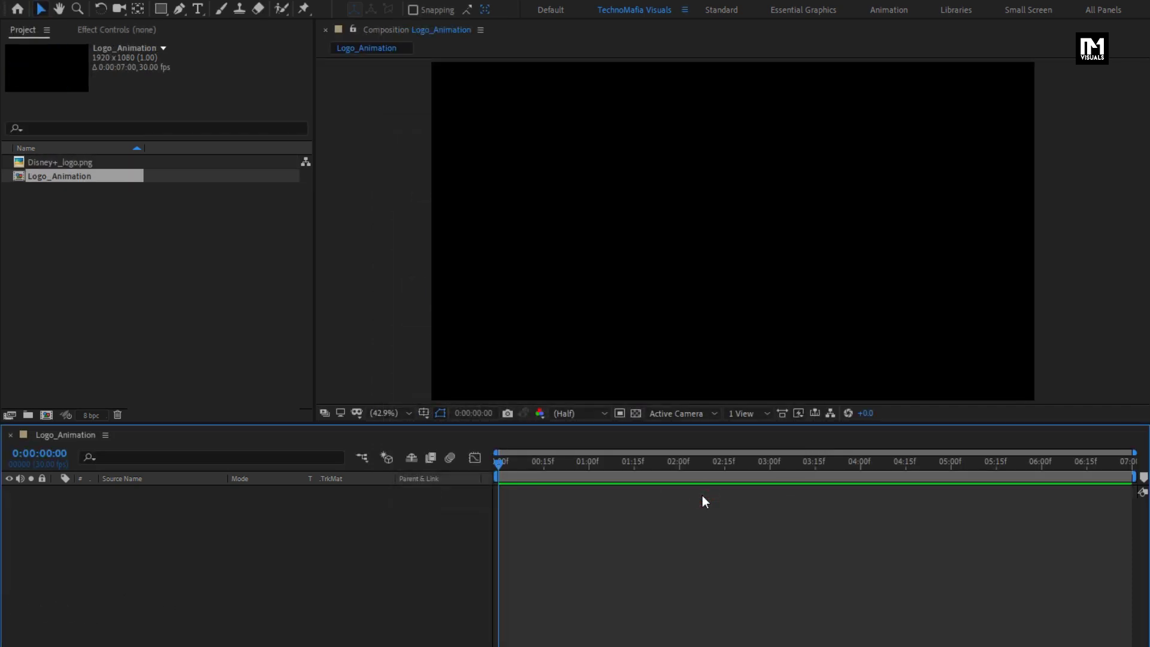
- Add Disney+_logo.png to the Logo_Animation composition and scale the layer to 8%
{"action": "left_click", "coordinate": [77, 163]}
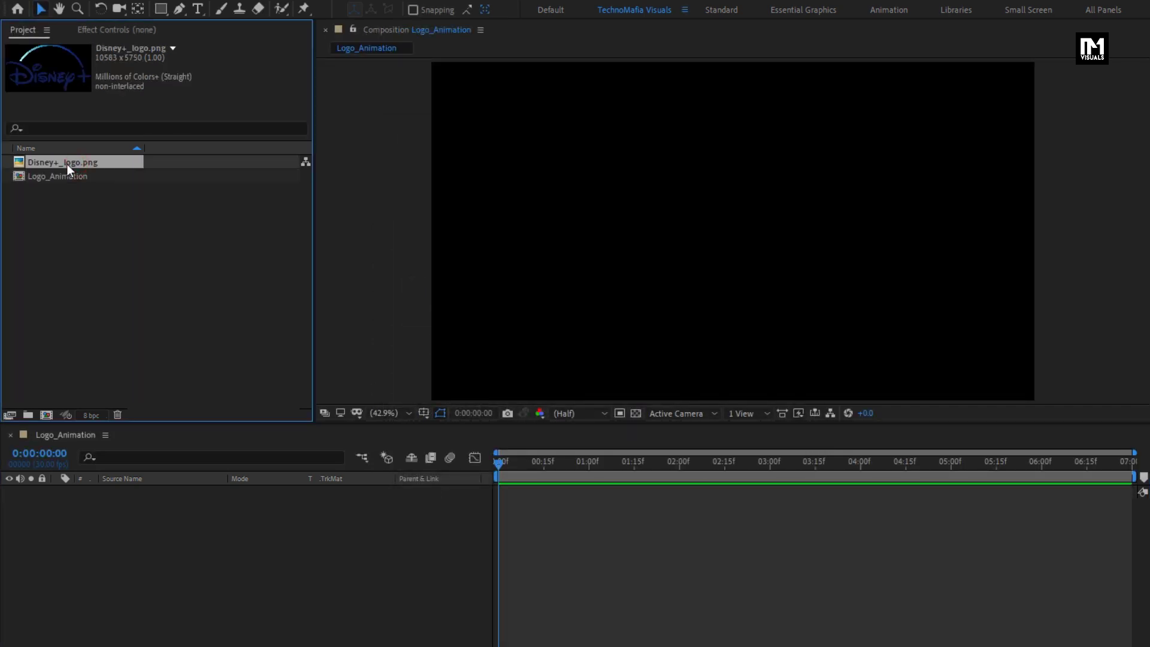
{"action": "left_click_drag", "start_coordinate": [67, 164], "coordinate": [177, 544]}
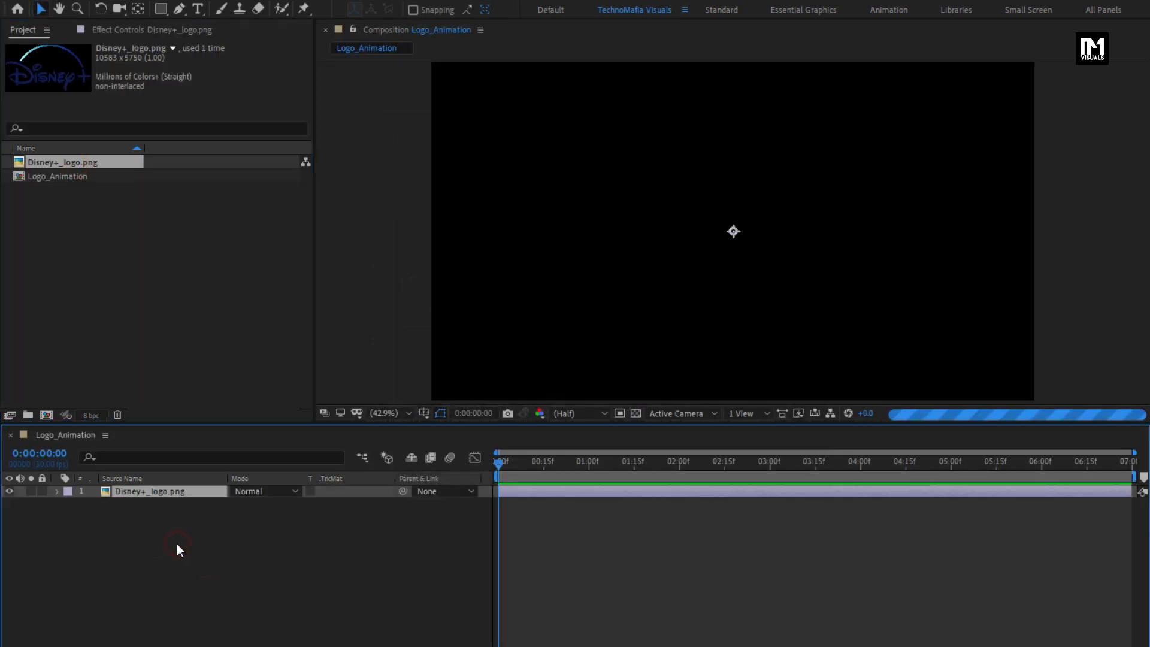
{"action": "key", "text": "s"}
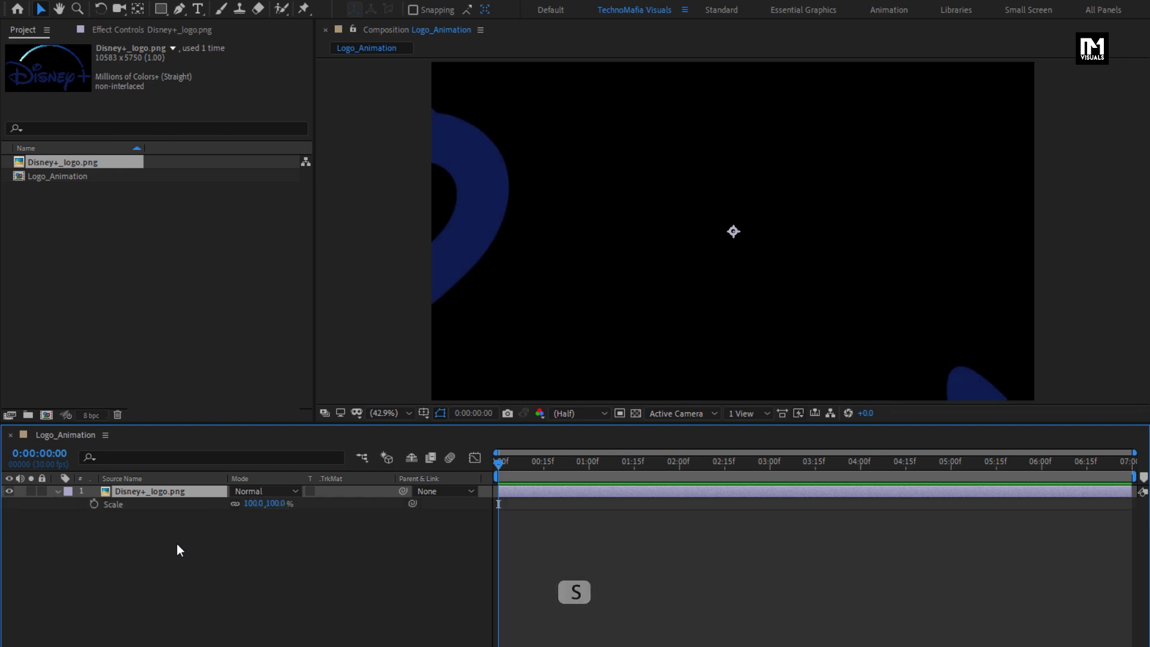
{"action": "left_click_drag", "start_coordinate": [279, 504], "coordinate": [224, 516]}
{"action": "left_click", "coordinate": [109, 492]}
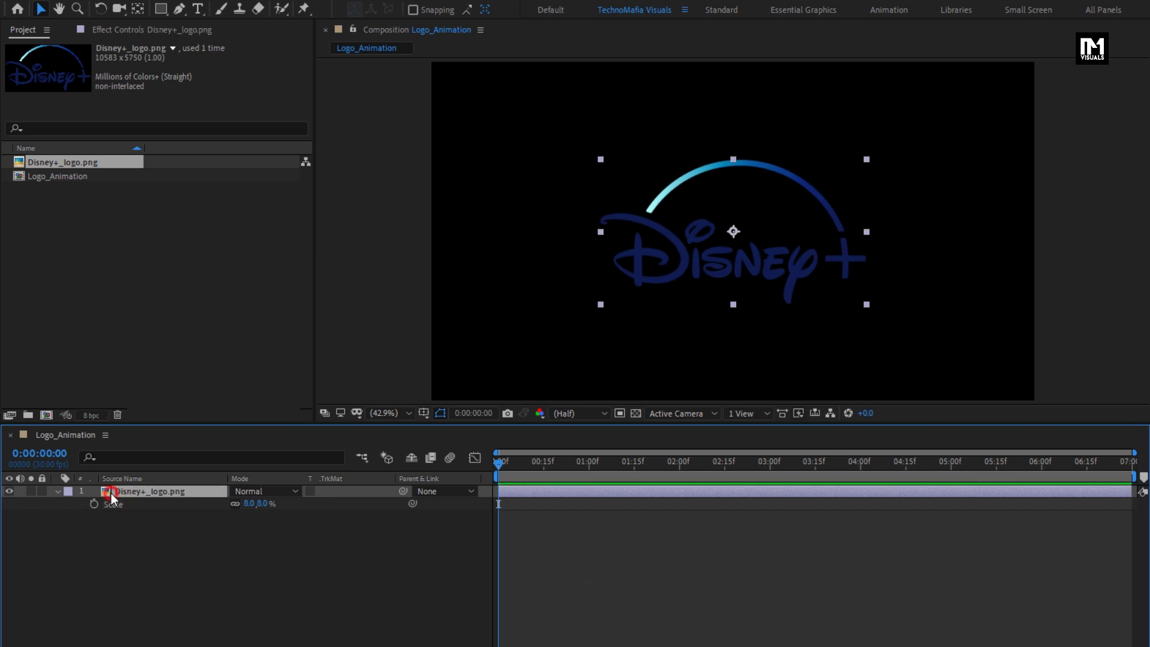
{"action": "left_click", "coordinate": [60, 491]}
- Pre-compose the Disney+_logo.png layer as Logo, moving all attributes into the new composition
{"action": "right_click", "coordinate": [144, 491]}
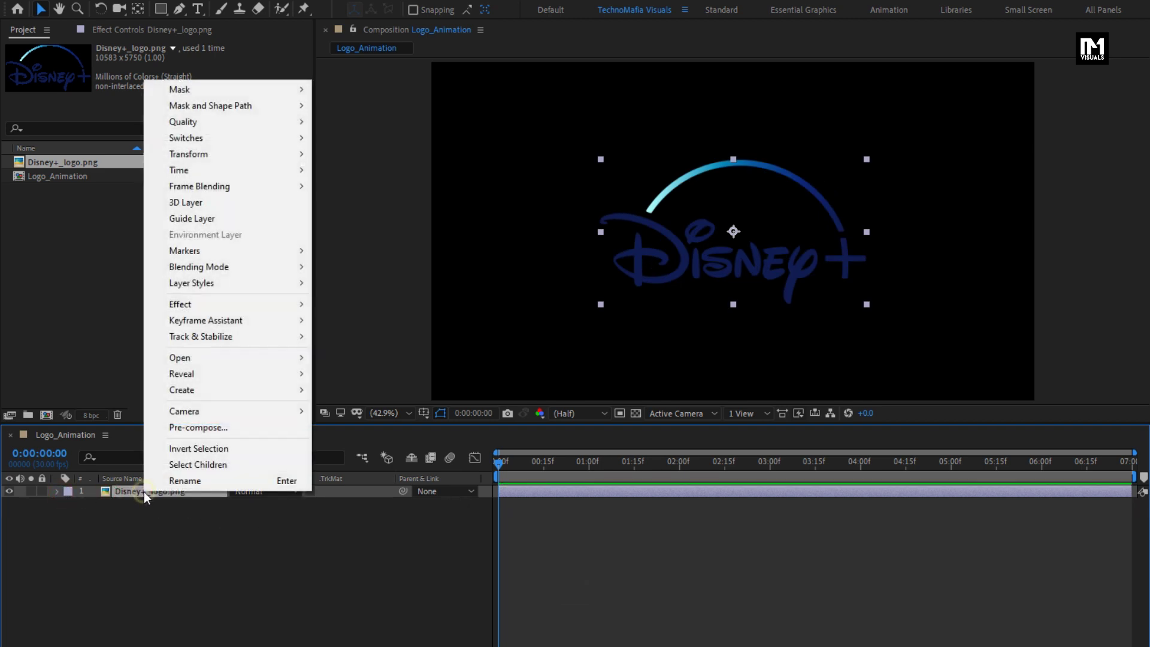
{"action": "left_click", "coordinate": [175, 432]}
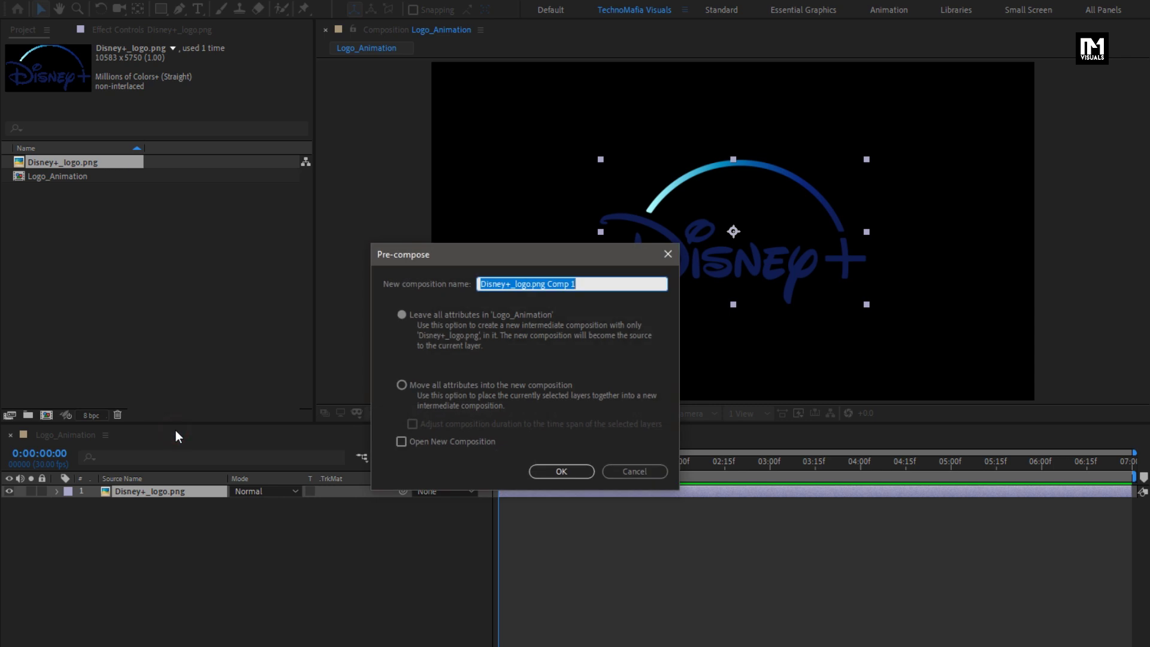
{"action": "type", "text": "Logo"}
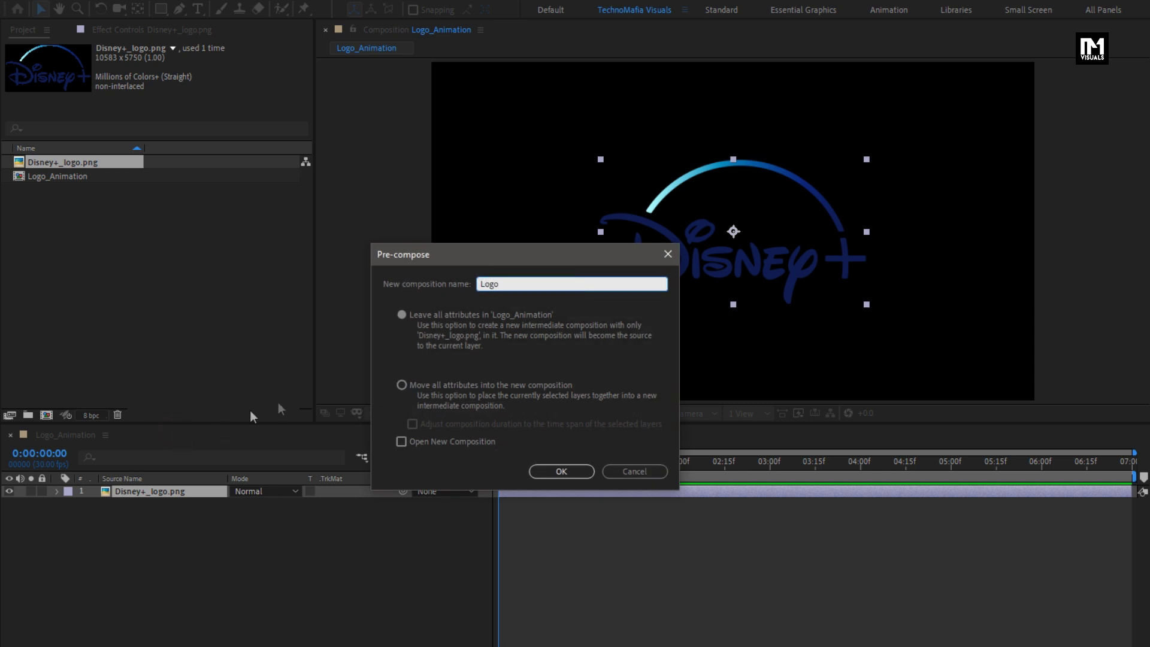
{"action": "left_click", "coordinate": [410, 388]}
{"action": "left_click", "coordinate": [548, 468]}
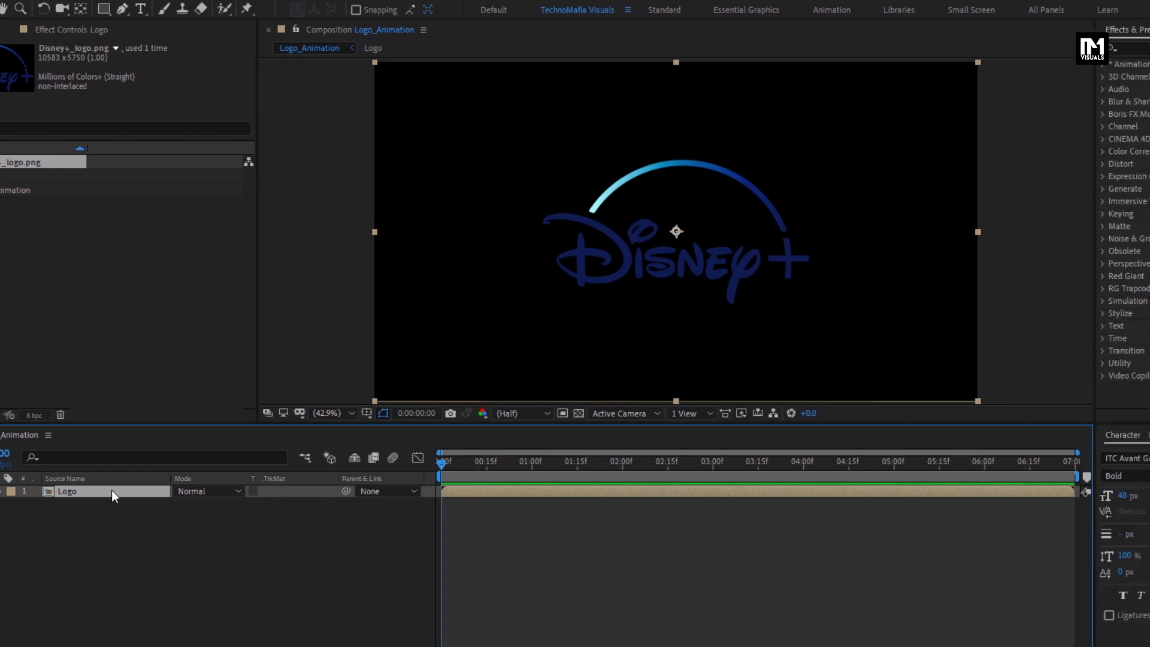
- Apply the Fill effect to the Logo layer and set its color to white (FFFFFF)
{"action": "left_click", "coordinate": [996, 48]}
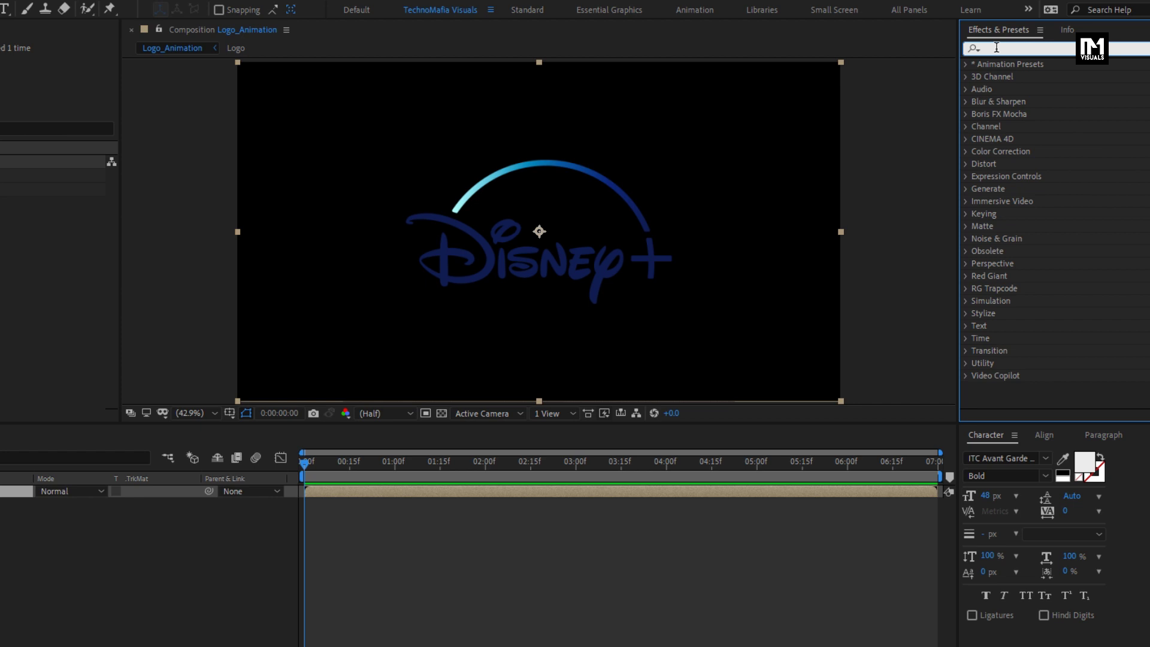
{"action": "type", "text": "fill"}
{"action": "left_click_drag", "start_coordinate": [1019, 144], "coordinate": [545, 251]}
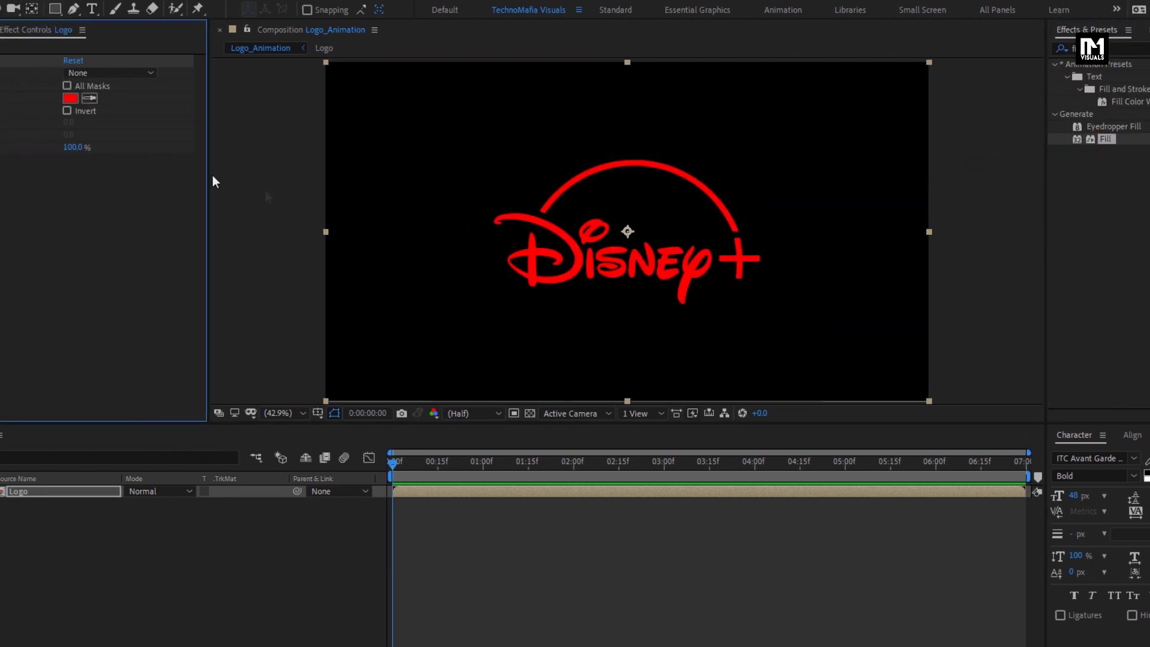
{"action": "left_click", "coordinate": [176, 98]}
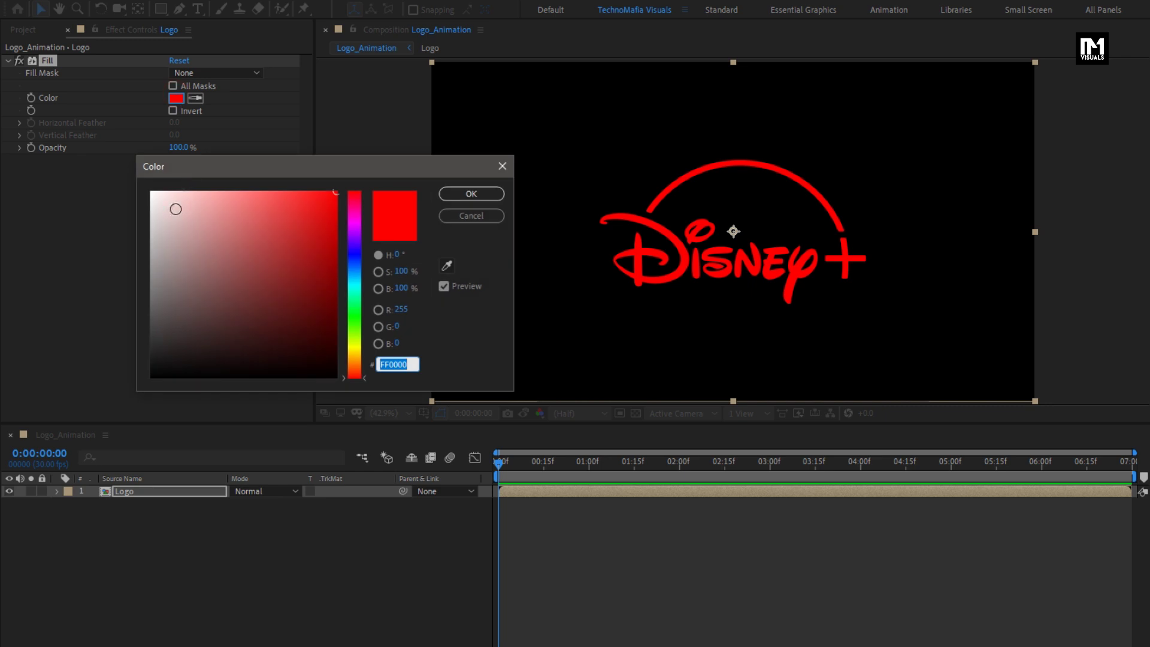
{"action": "type", "text": "FFFFFF"}
{"action": "left_click", "coordinate": [122, 184]}
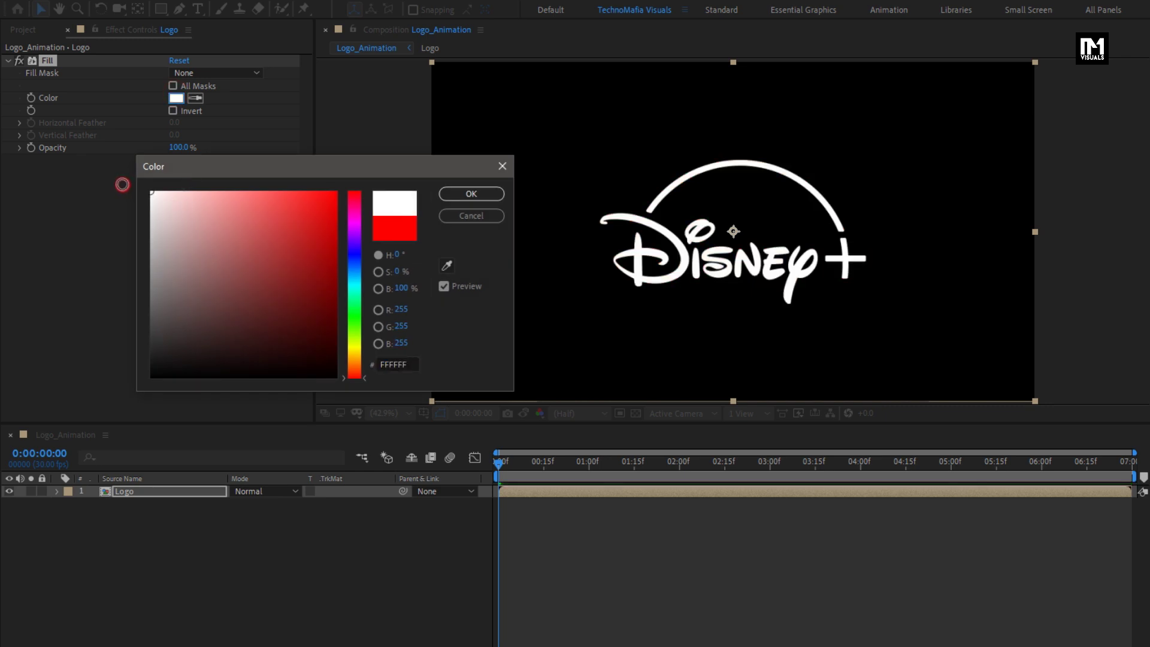
{"action": "left_click", "coordinate": [455, 195]}
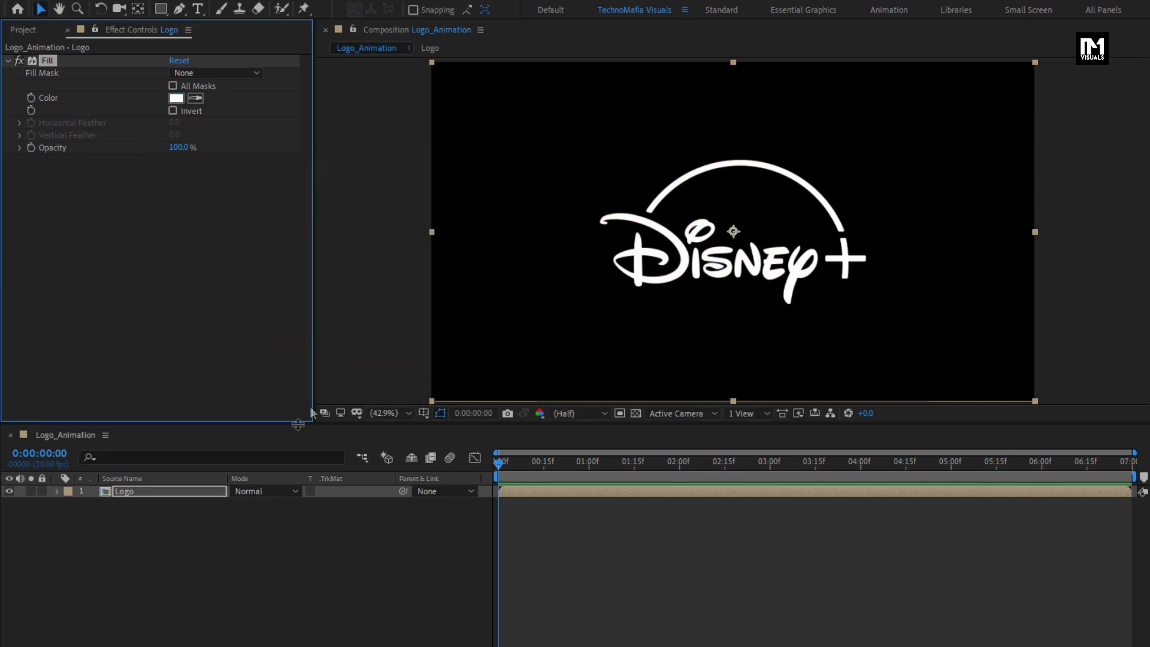
- Pre-compose the white-filled Logo layer as Logo_Layer
{"action": "left_click", "coordinate": [166, 494]}
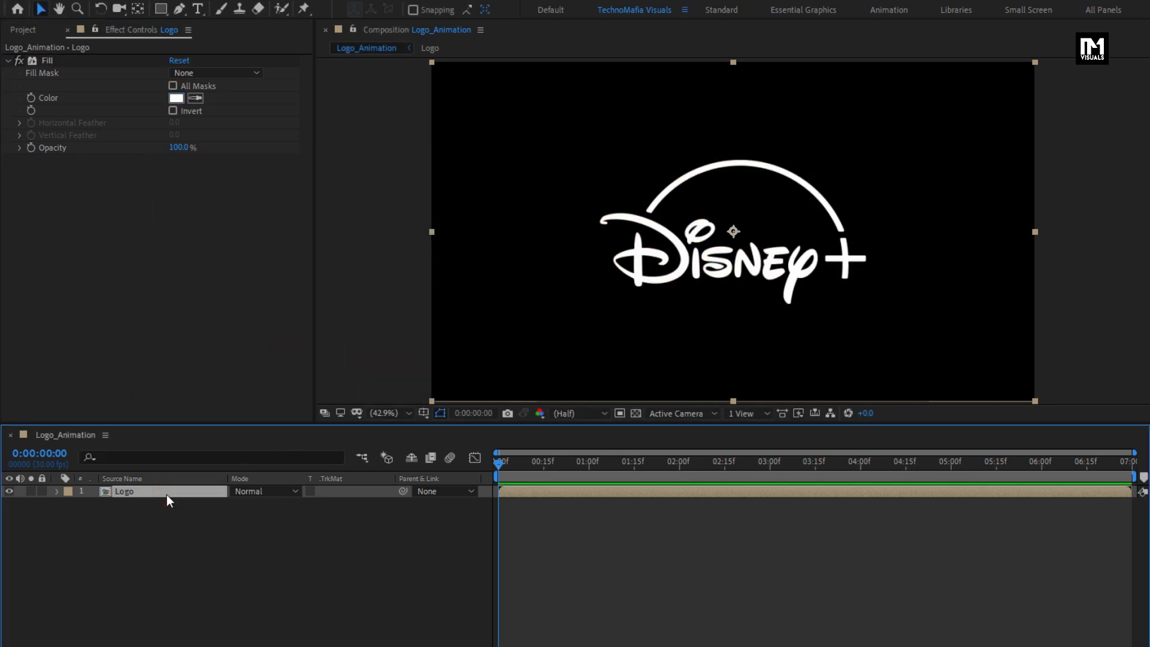
{"action": "right_click", "coordinate": [166, 495]}
{"action": "left_click", "coordinate": [204, 432]}
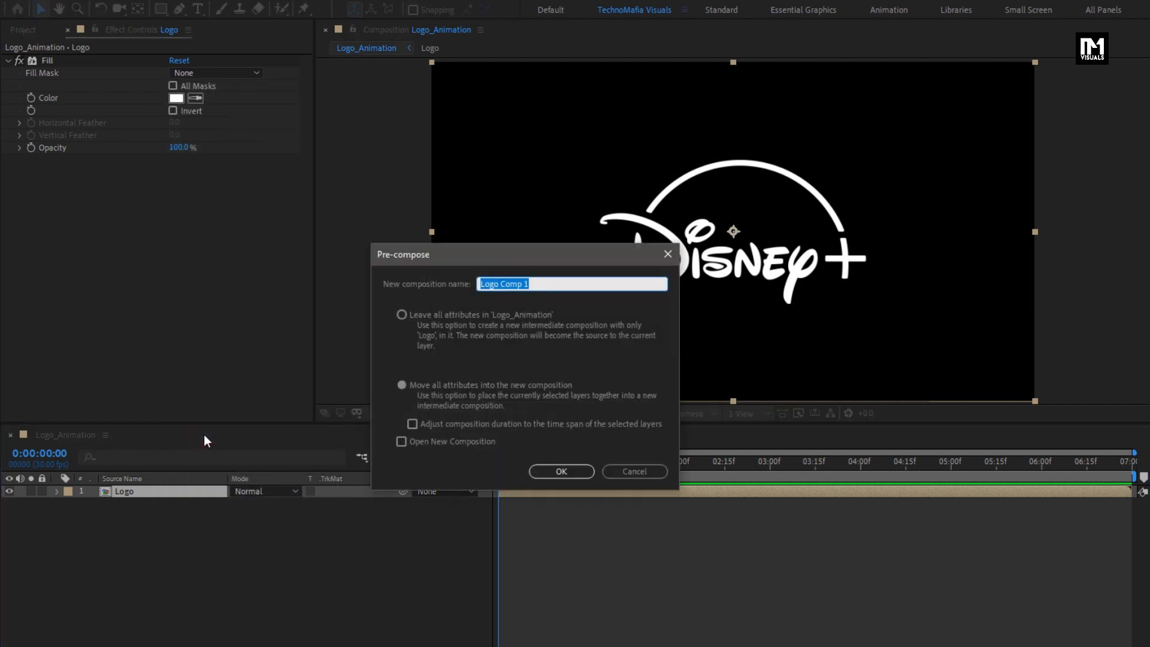
{"action": "type", "text": "Logo_Layer"}
{"action": "left_click", "coordinate": [548, 470]}
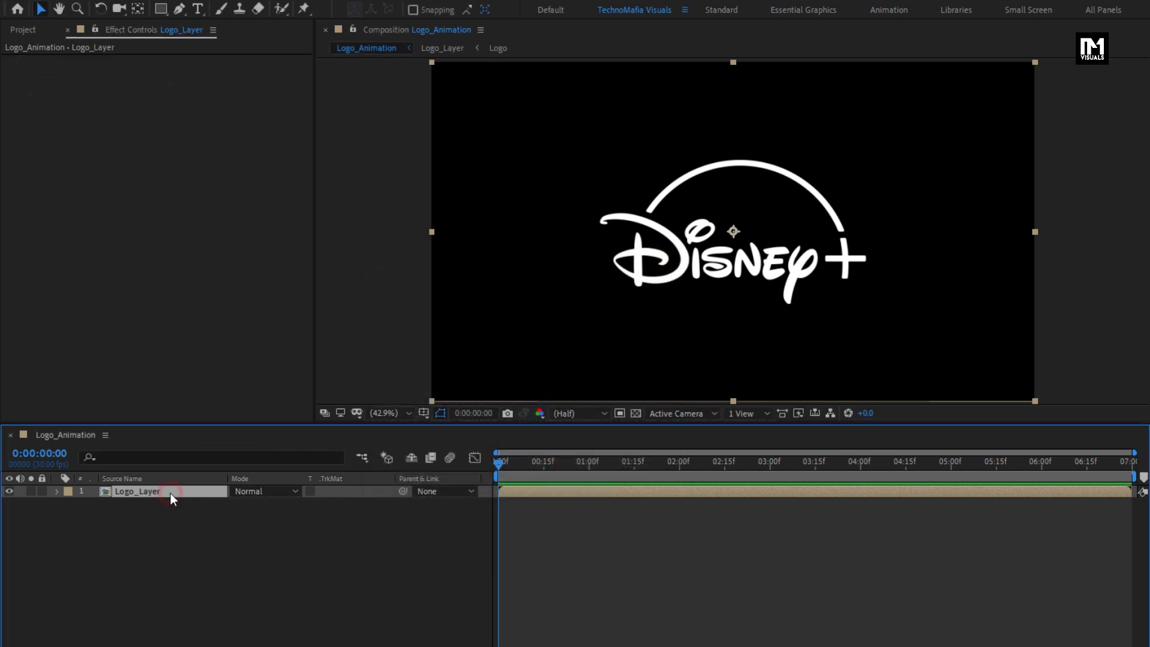
- Apply the Vegas effect to Logo_Layer and set its image contours to render Selected Contour
{"action": "left_click", "coordinate": [1138, 50]}
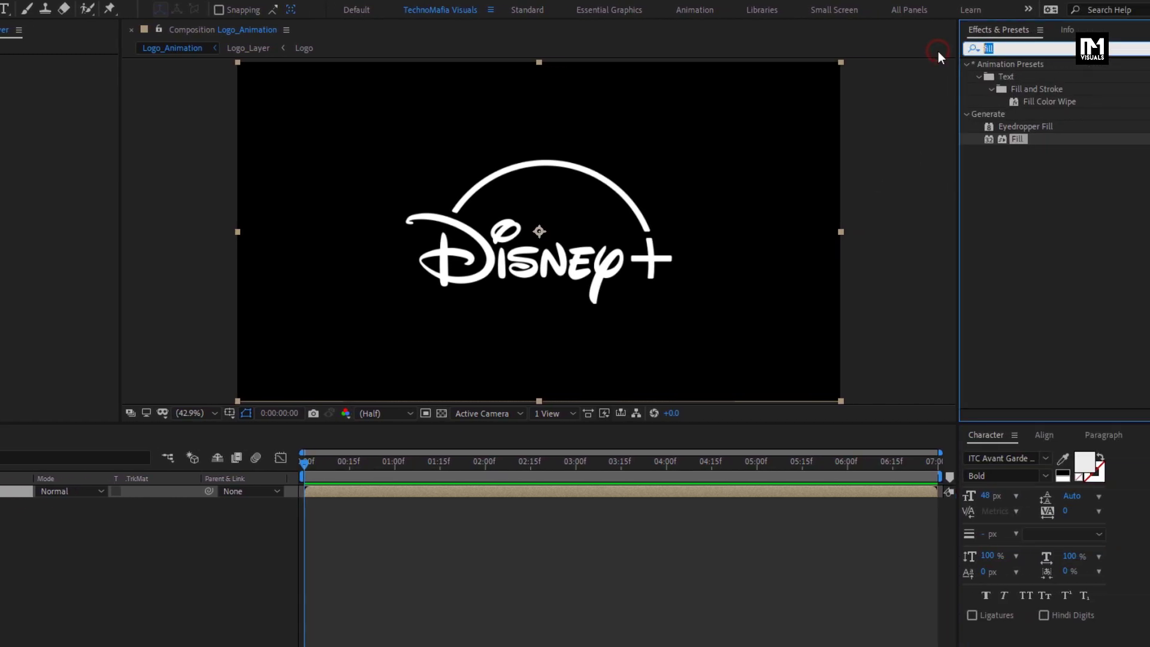
{"action": "type", "text": "veg"}
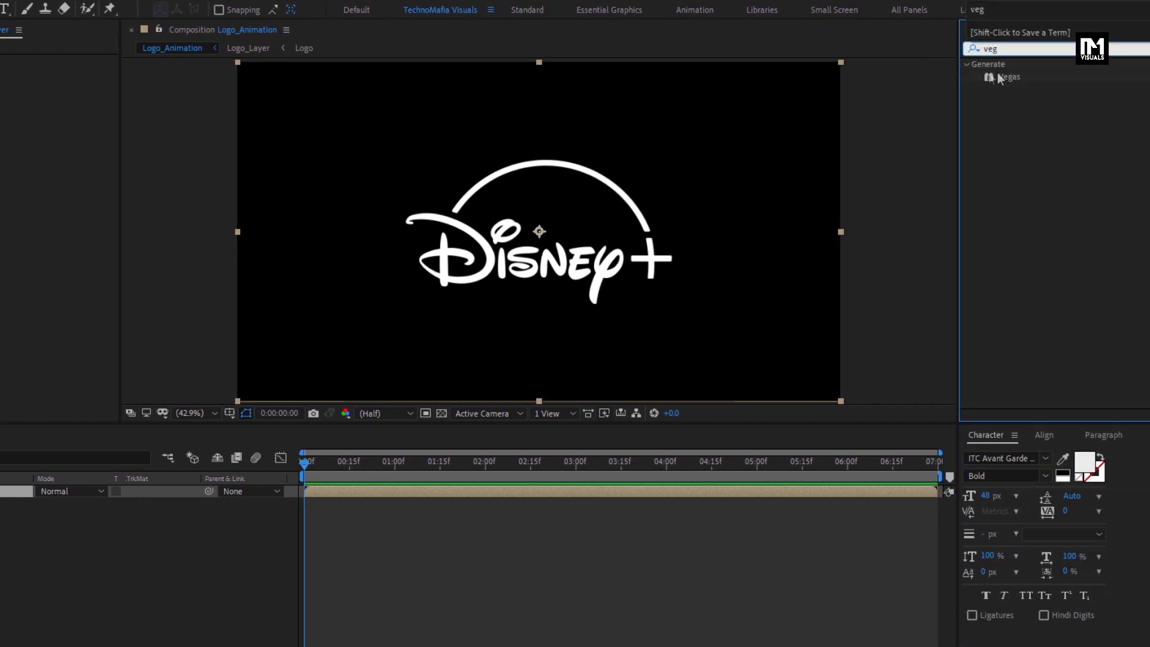
{"action": "left_click_drag", "start_coordinate": [997, 76], "coordinate": [531, 267]}
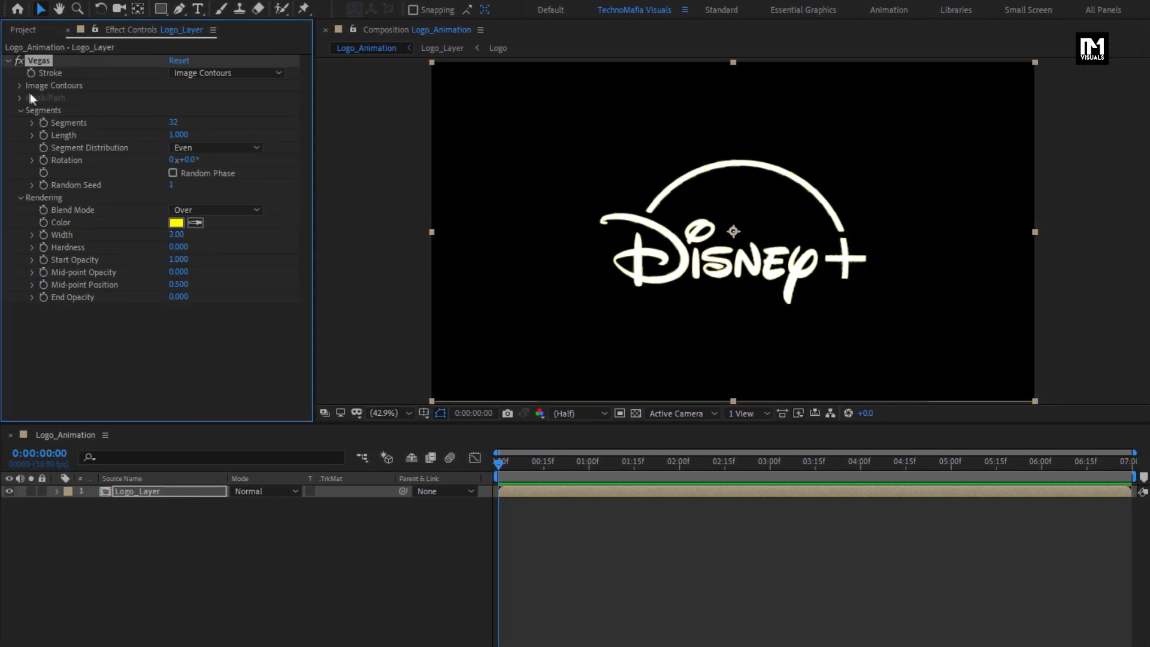
{"action": "left_click", "coordinate": [21, 85]}
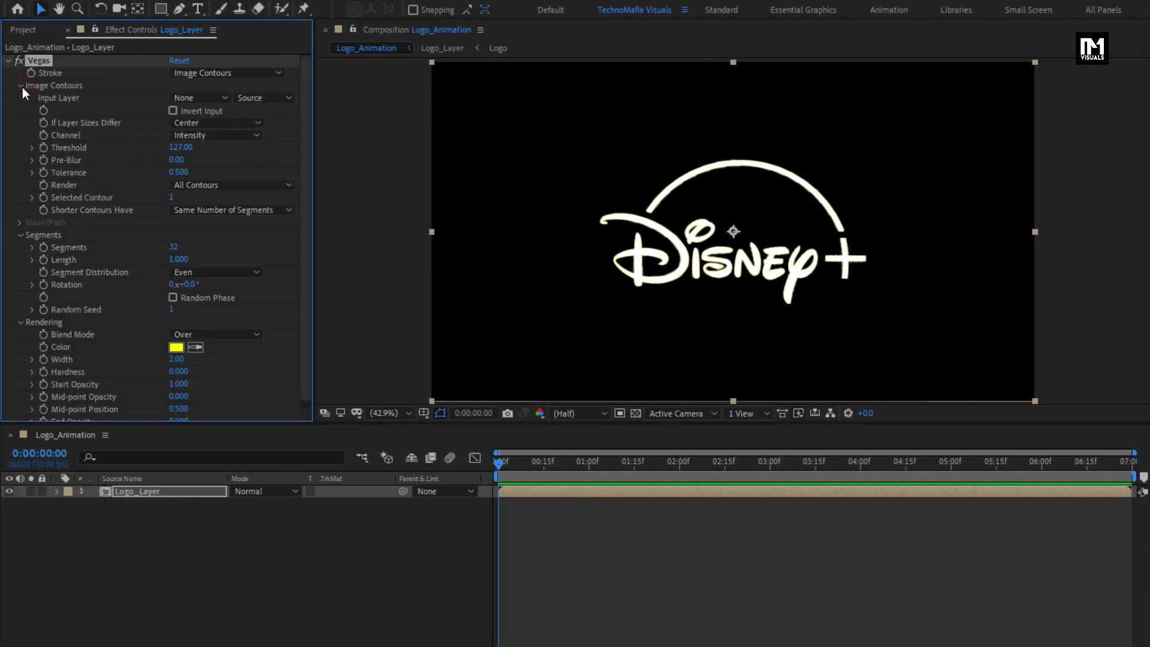
{"action": "left_click", "coordinate": [238, 184]}
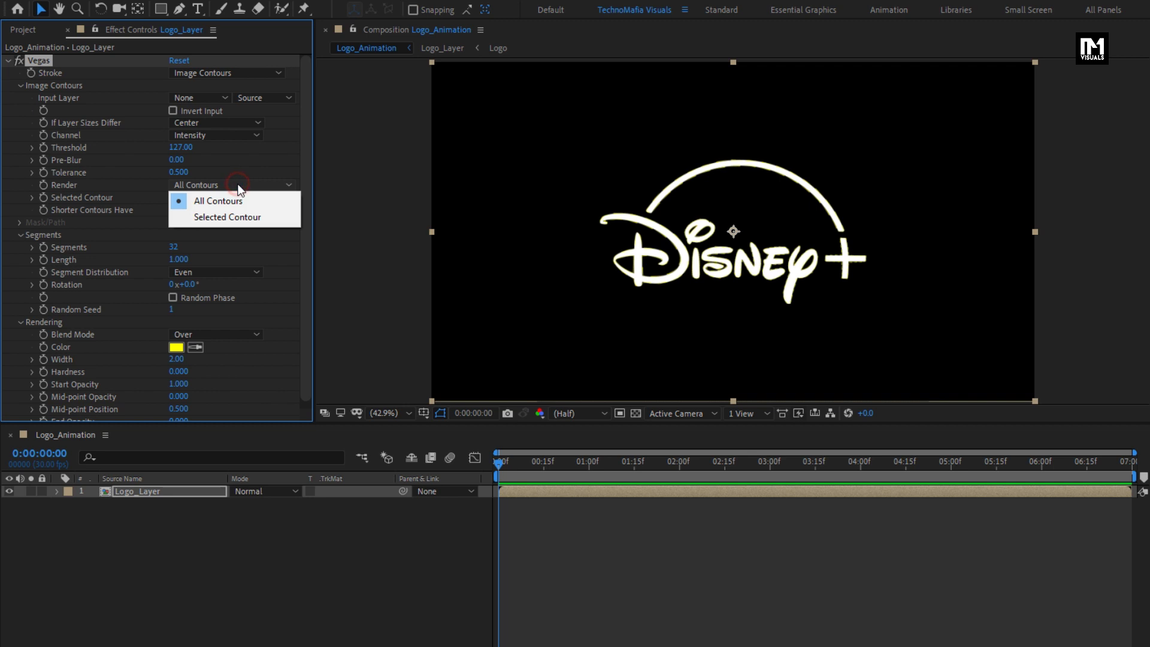
{"action": "left_click", "coordinate": [238, 217]}
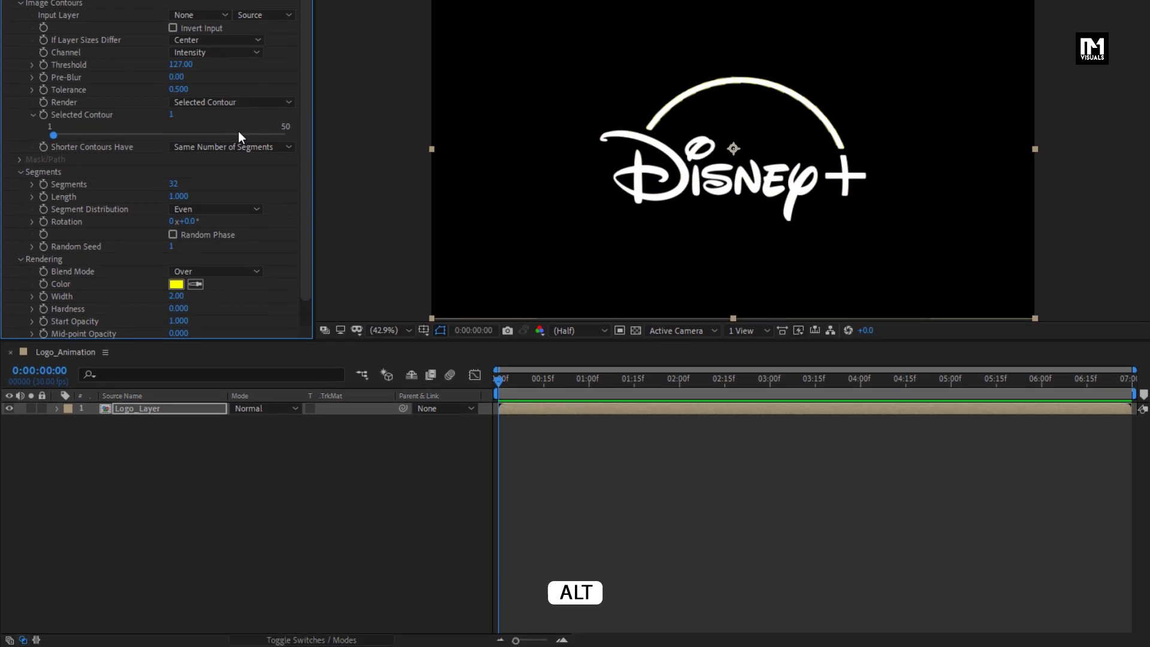
- Add the expression wiggle(10,10) to the Vegas effect's Selected Contour property
{"action": "left_click", "coordinate": [43, 113], "text": "alt"}
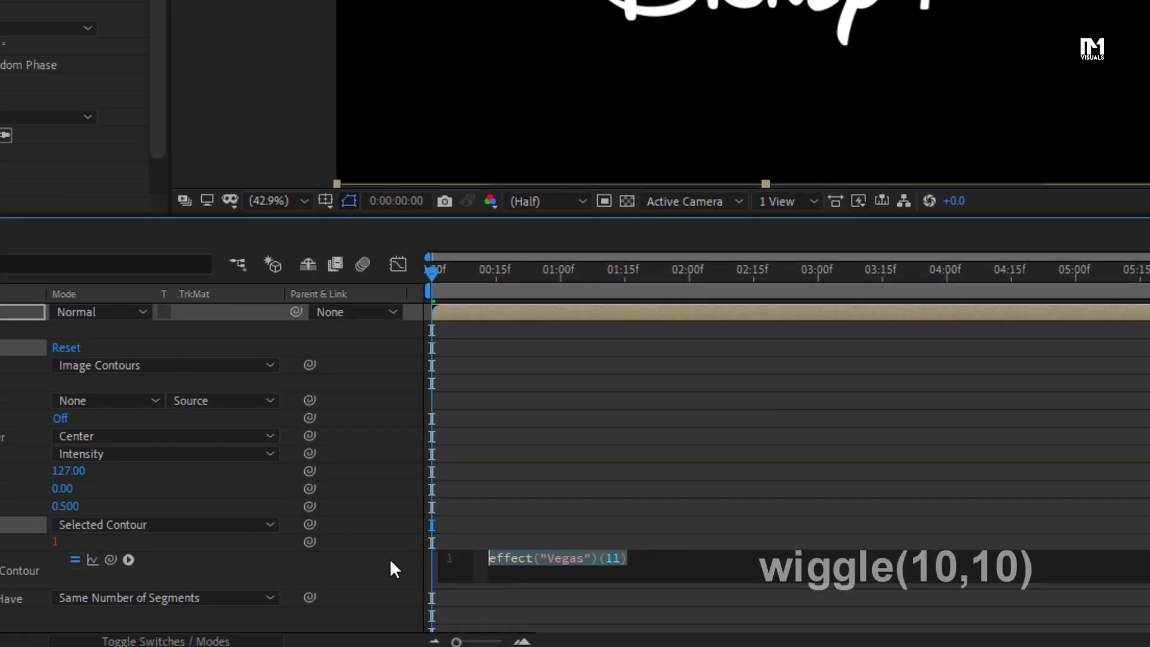
{"action": "type", "text": "wigg"}
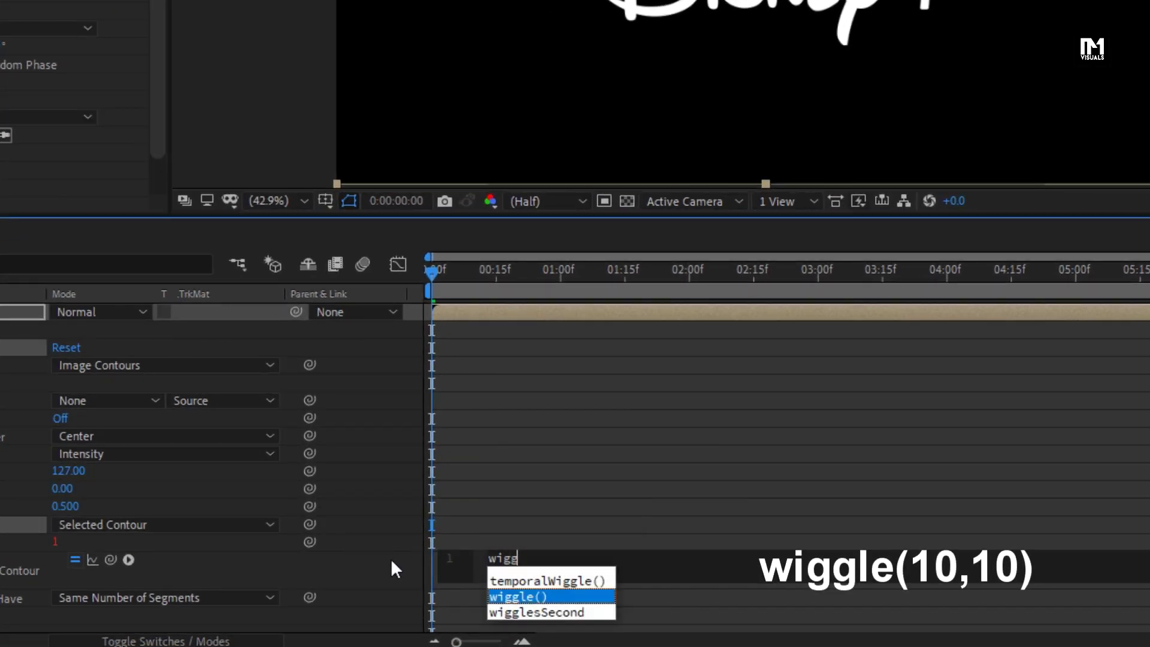
{"action": "key", "text": "Return"}
{"action": "type", "text": "10,10"}
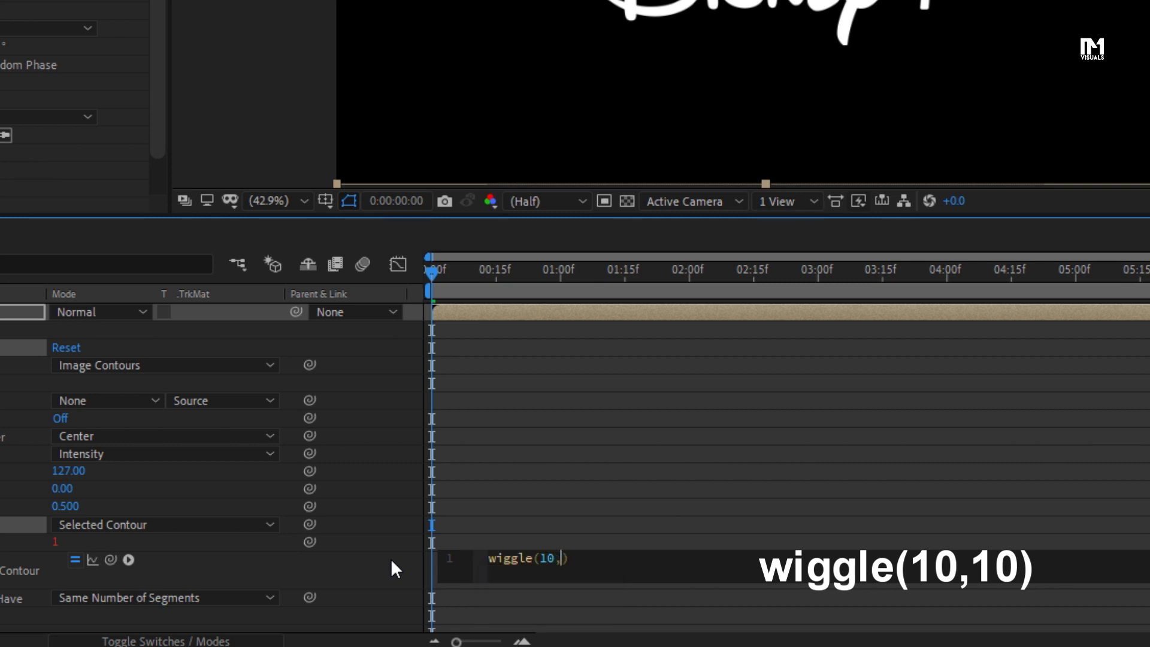
{"action": "left_click", "coordinate": [391, 558]}
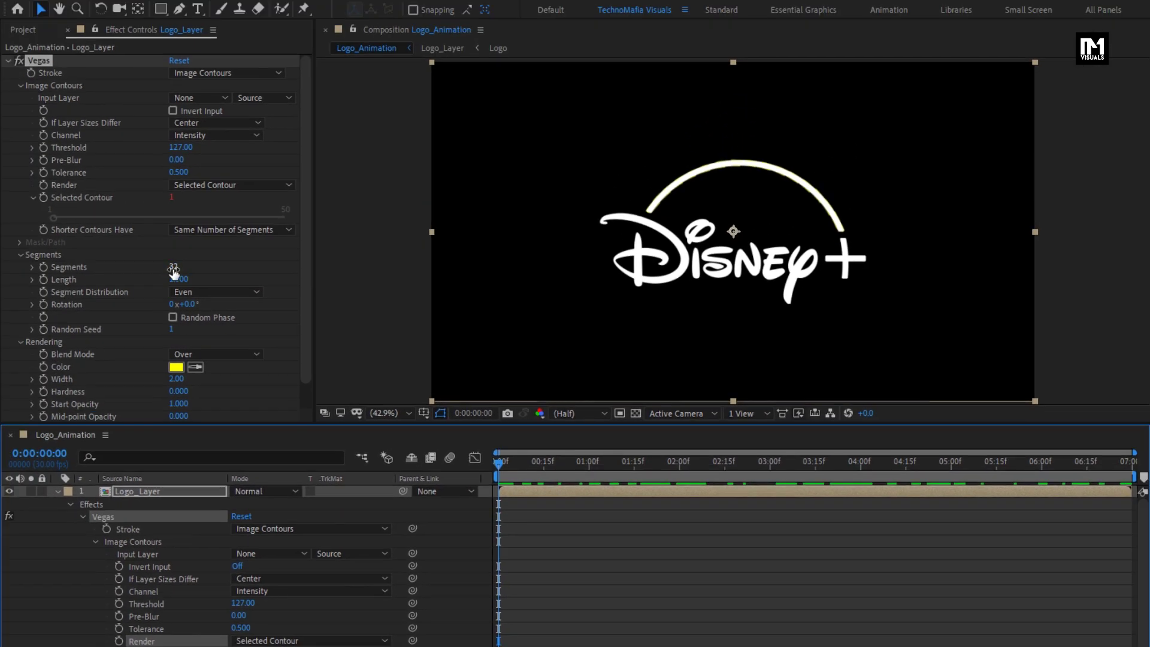
- Set the Vegas effect's Segments to 1 and its Segment Distribution to Bunched
{"action": "left_click", "coordinate": [180, 268]}
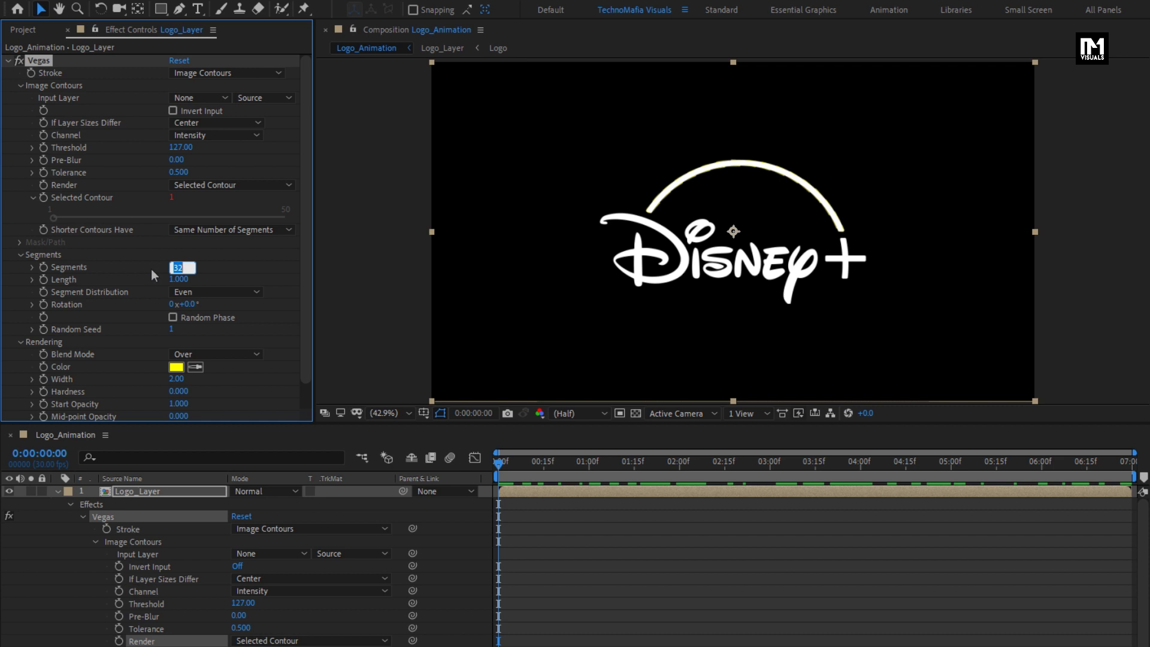
{"action": "type", "text": "1"}
{"action": "key", "text": "Return"}
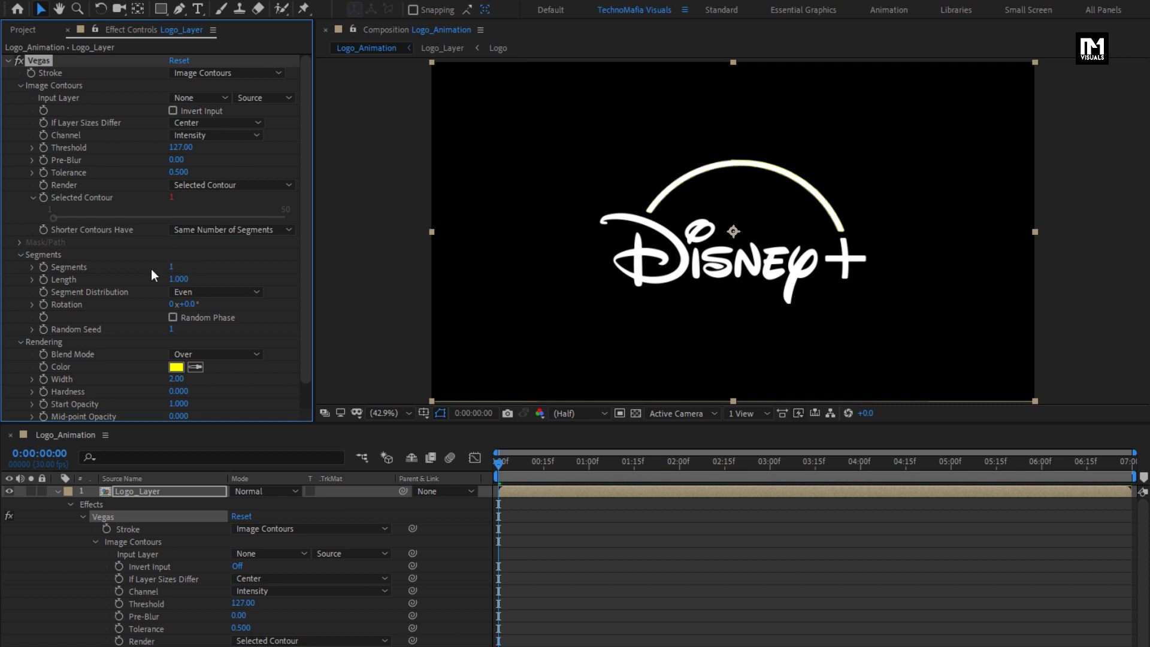
{"action": "left_click", "coordinate": [216, 292]}
{"action": "left_click", "coordinate": [233, 307]}
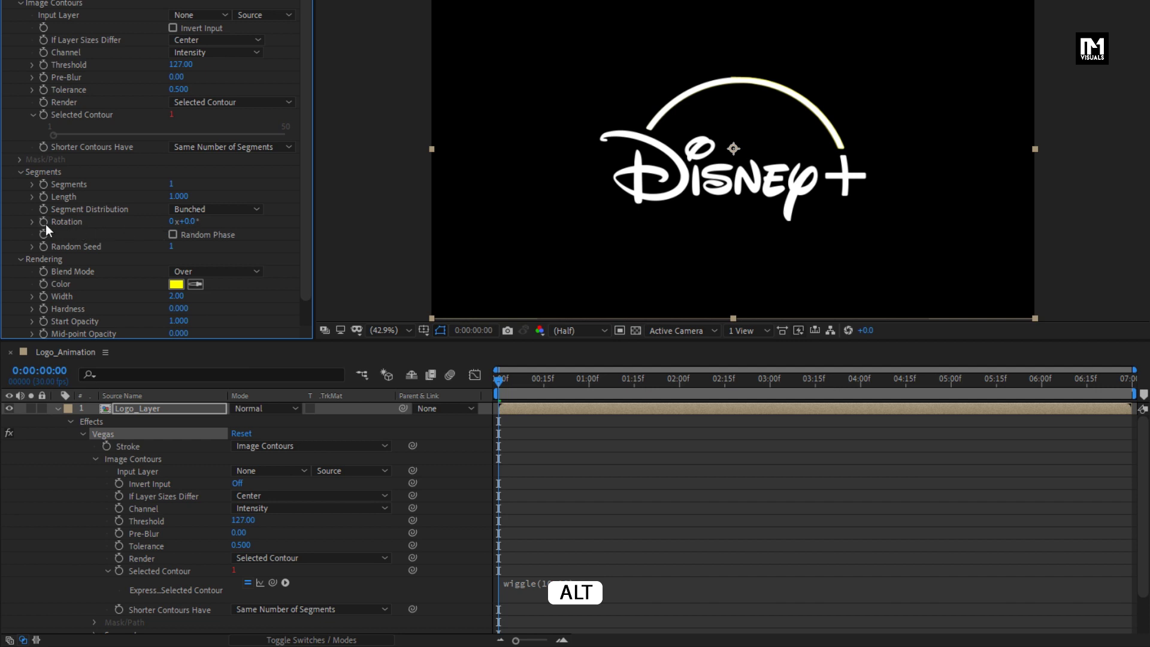
- Add the expression time*200 to the Vegas effect's Rotation property
{"action": "left_click", "coordinate": [43, 221], "text": "alt"}
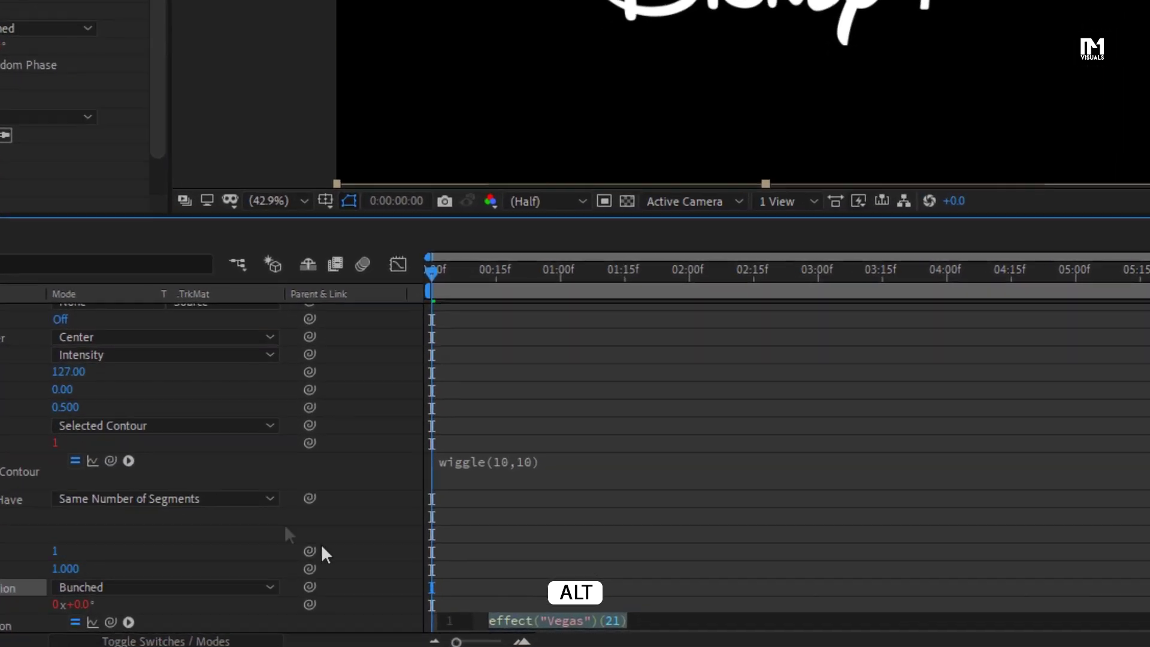
{"action": "type", "text": "tim"}
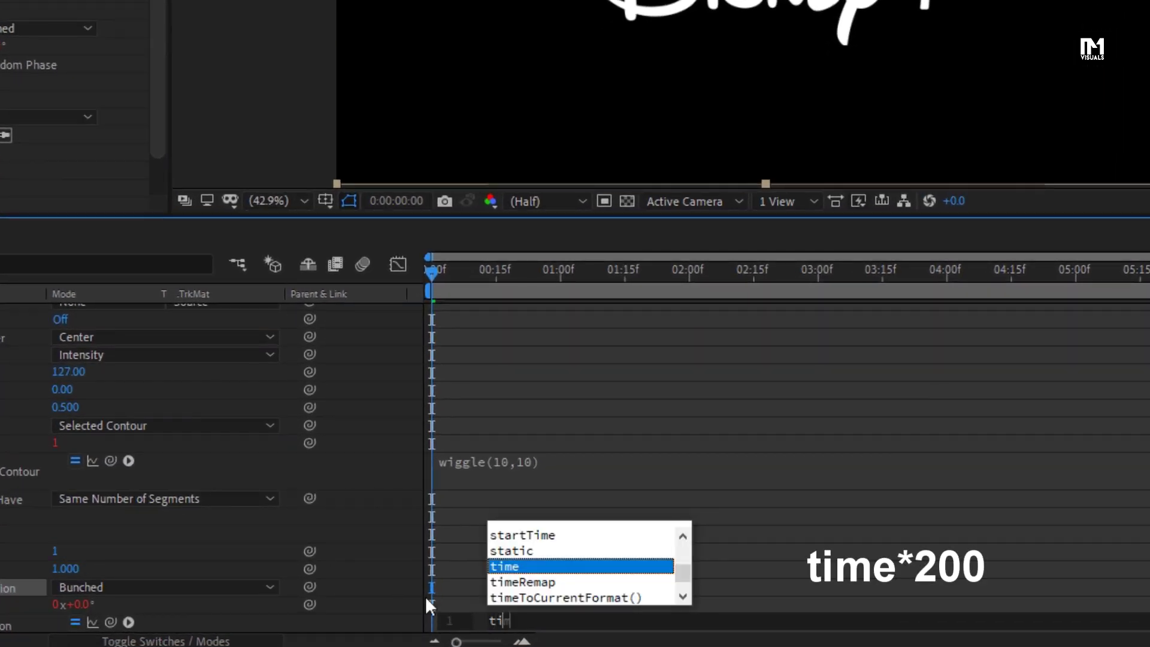
{"action": "type", "text": "e*200"}
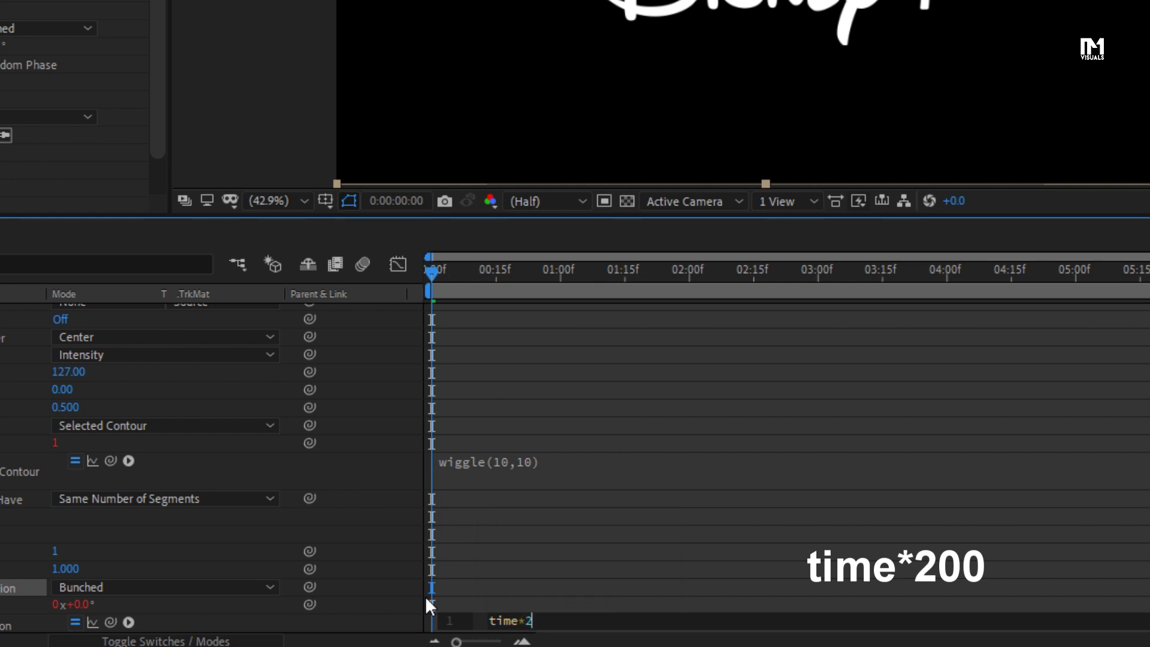
{"action": "left_click", "coordinate": [425, 595]}
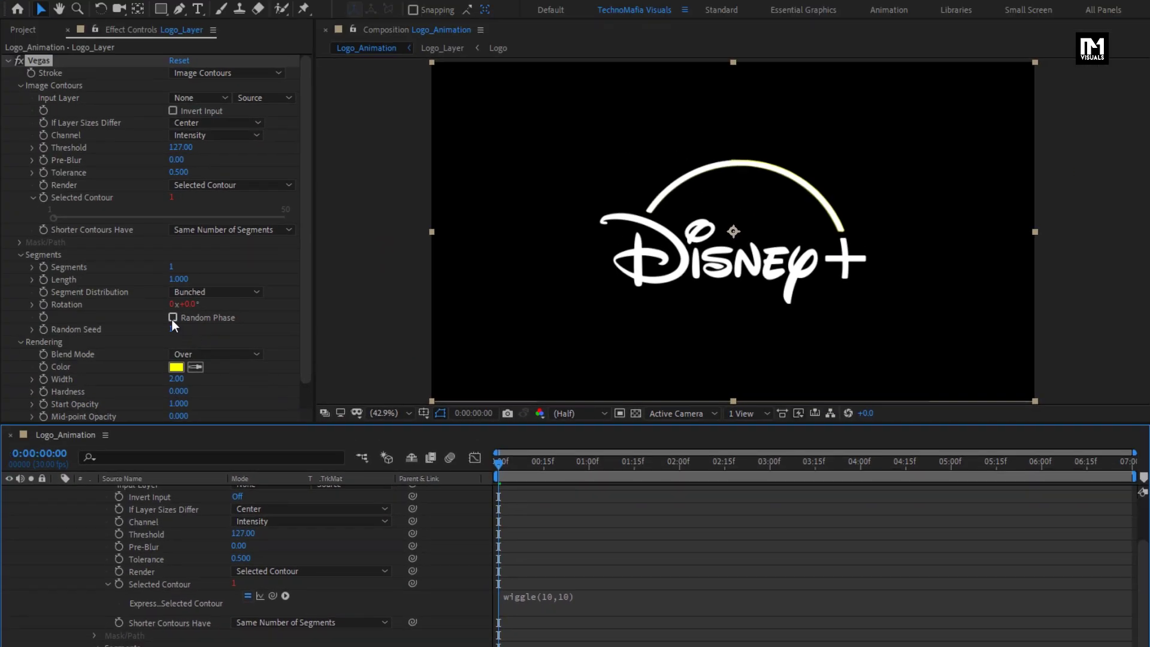
- Enable Random Phase on the Vegas effect, set its Blend Mode to Transparent, and check the stroke about 11 frames in
{"action": "left_click", "coordinate": [172, 318]}
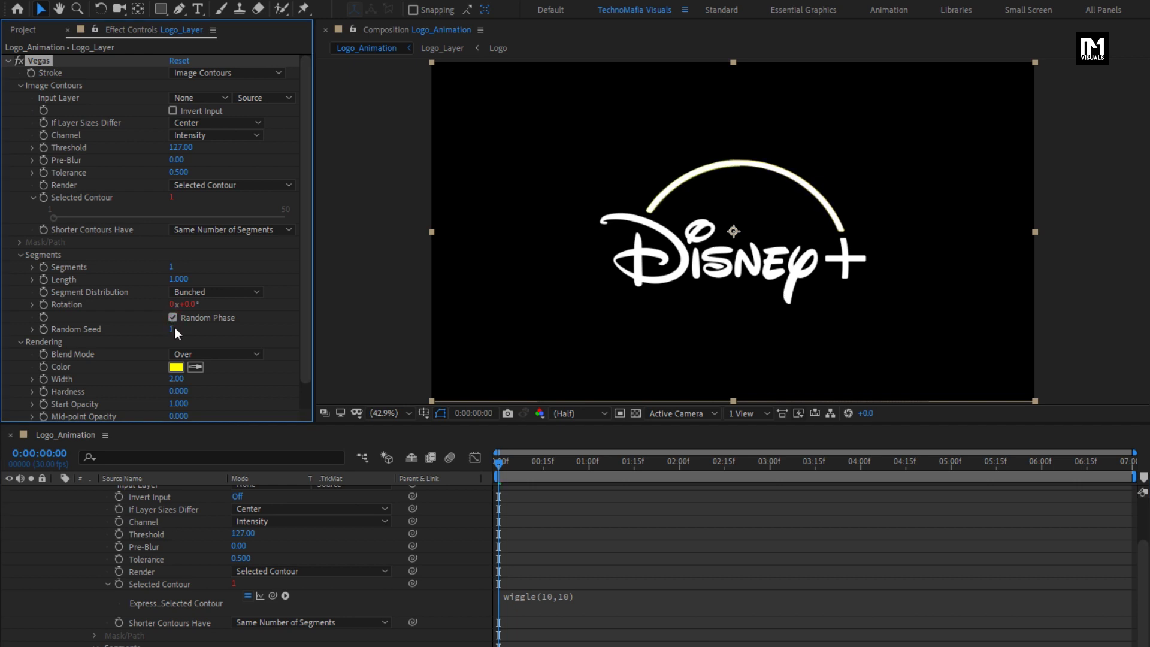
{"action": "left_click", "coordinate": [218, 354]}
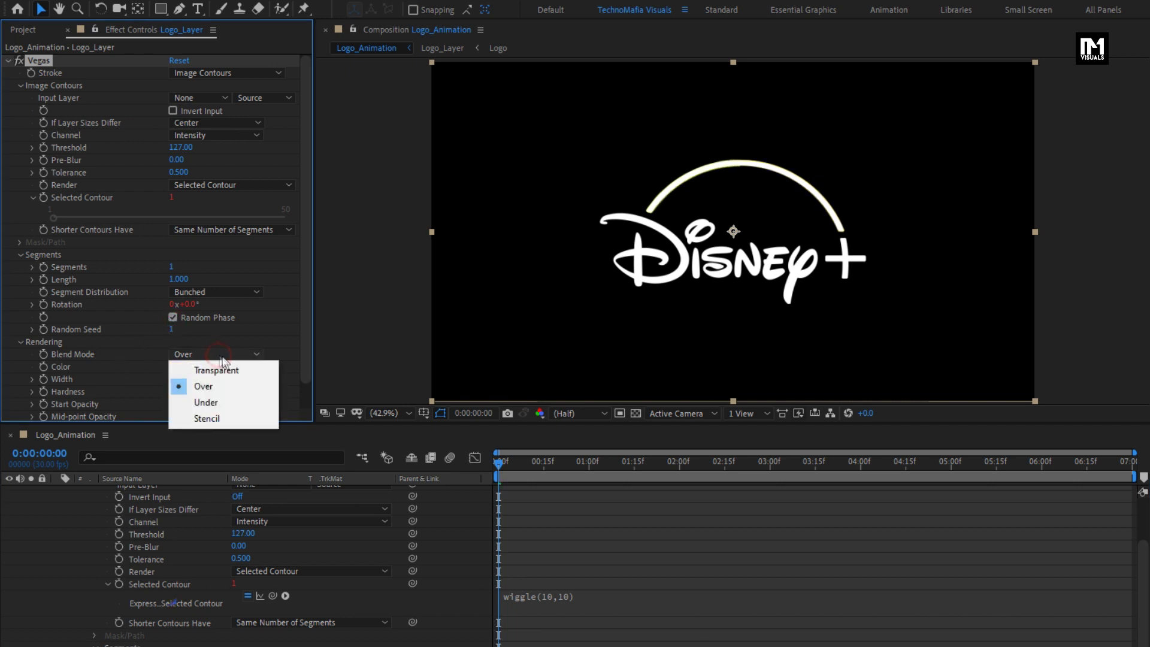
{"action": "left_click", "coordinate": [239, 372]}
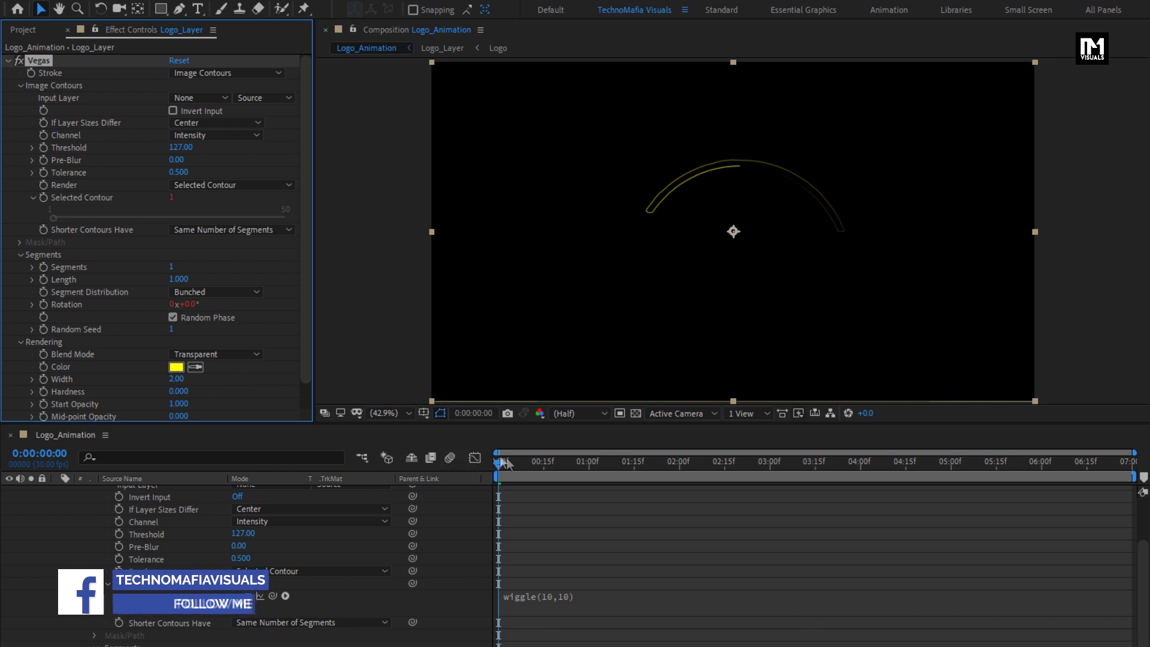
{"action": "mouse_move", "coordinate": [502, 461]}
{"action": "left_mouse_down"}
{"action": "mouse_move", "coordinate": [769, 461]}
{"action": "mouse_move", "coordinate": [530, 460]}
{"action": "left_mouse_up"}
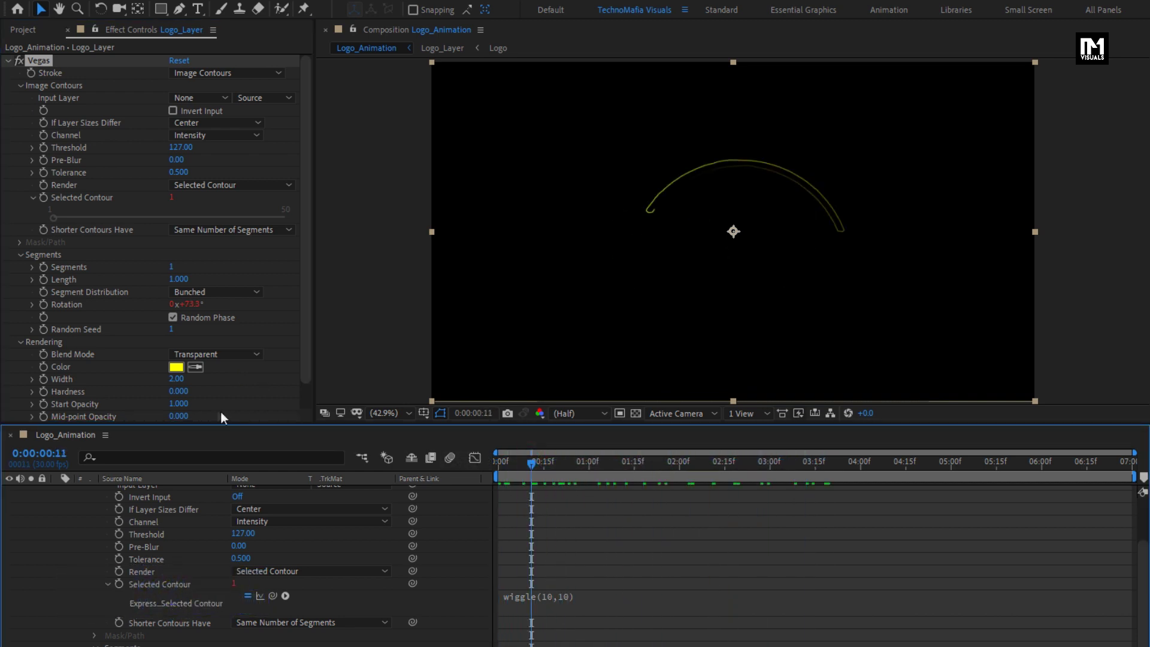
- Change the Vegas stroke color to blue, hex 2477F5
{"action": "left_click", "coordinate": [176, 367]}
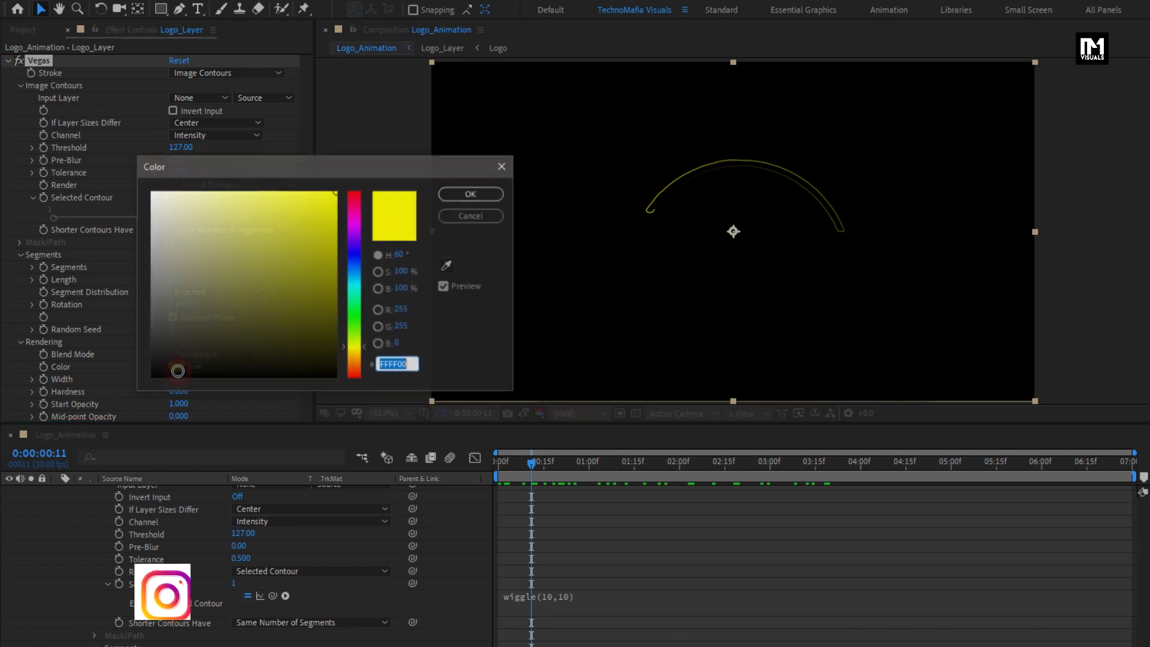
{"action": "left_click", "coordinate": [354, 265]}
{"action": "left_click_drag", "start_coordinate": [318, 227], "coordinate": [310, 197]}
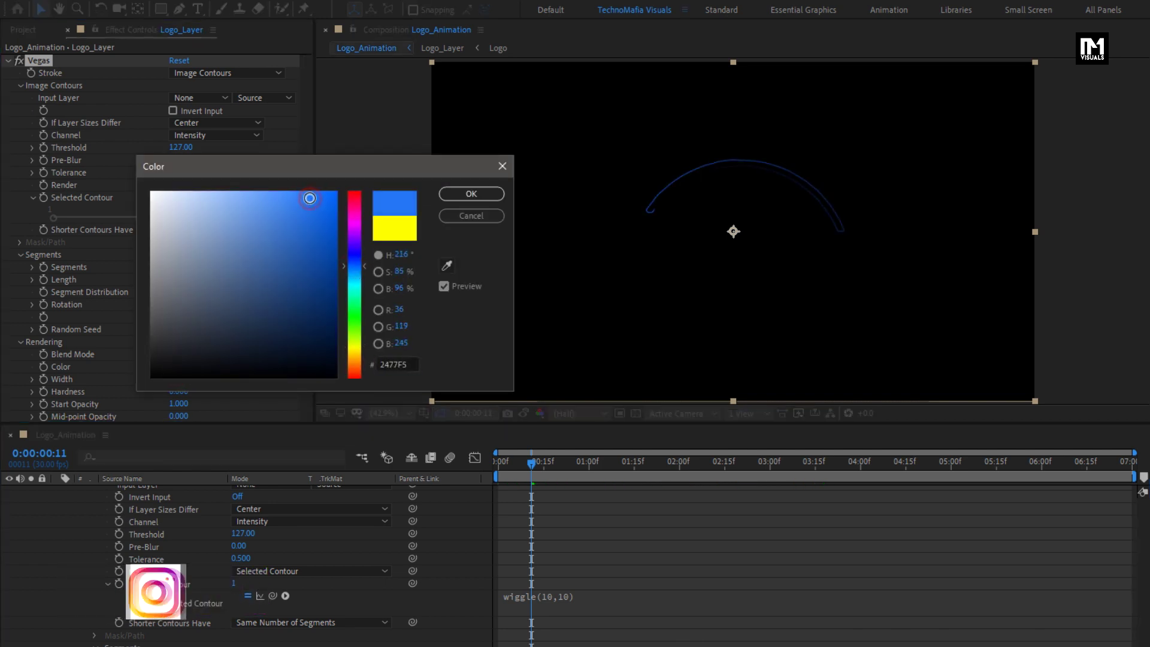
{"action": "left_click", "coordinate": [455, 195]}
- Set the Vegas effect's Width to 3 and its Hardness to 1
{"action": "left_click", "coordinate": [177, 378]}
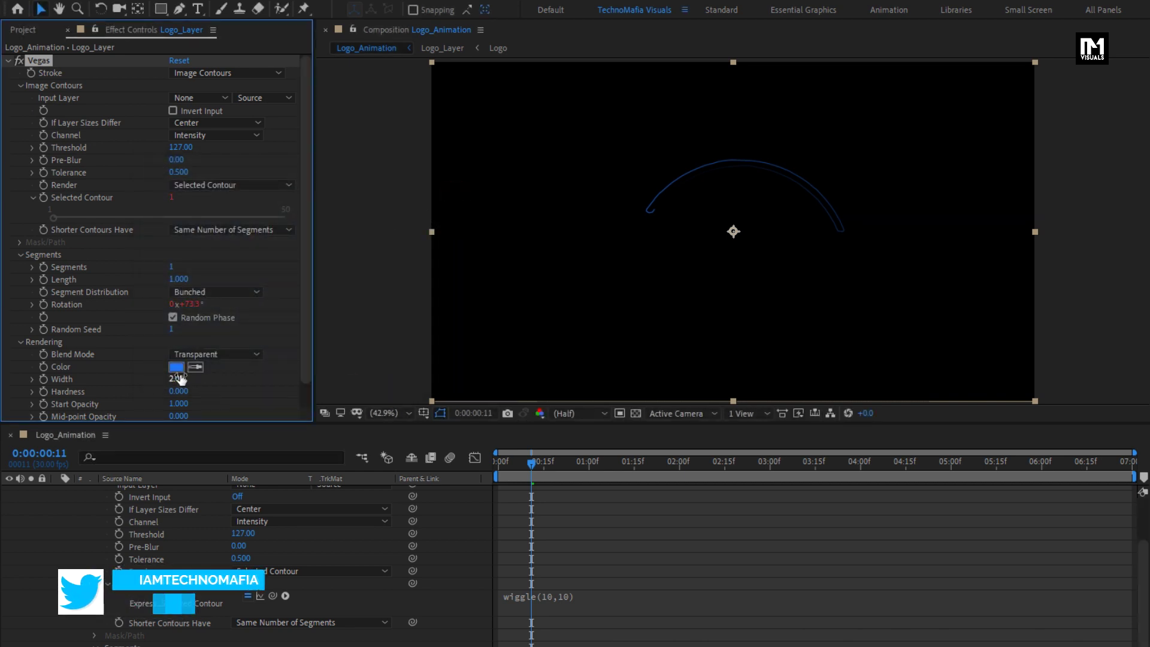
{"action": "type", "text": "3"}
{"action": "key", "text": "Tab"}
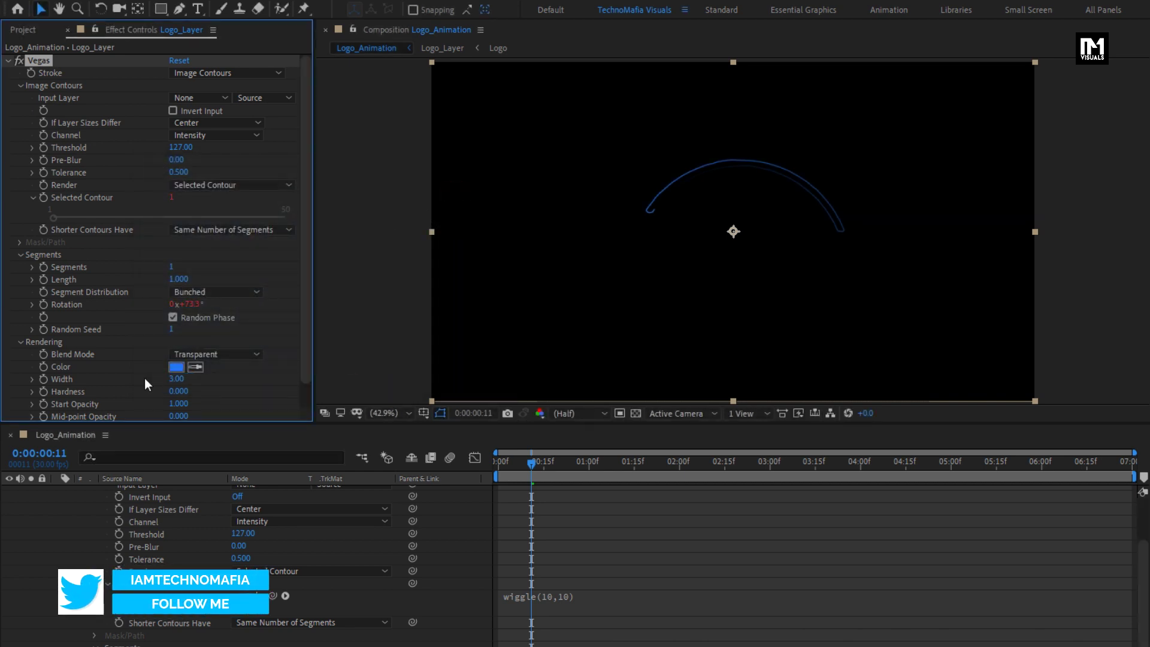
{"action": "type", "text": "1"}
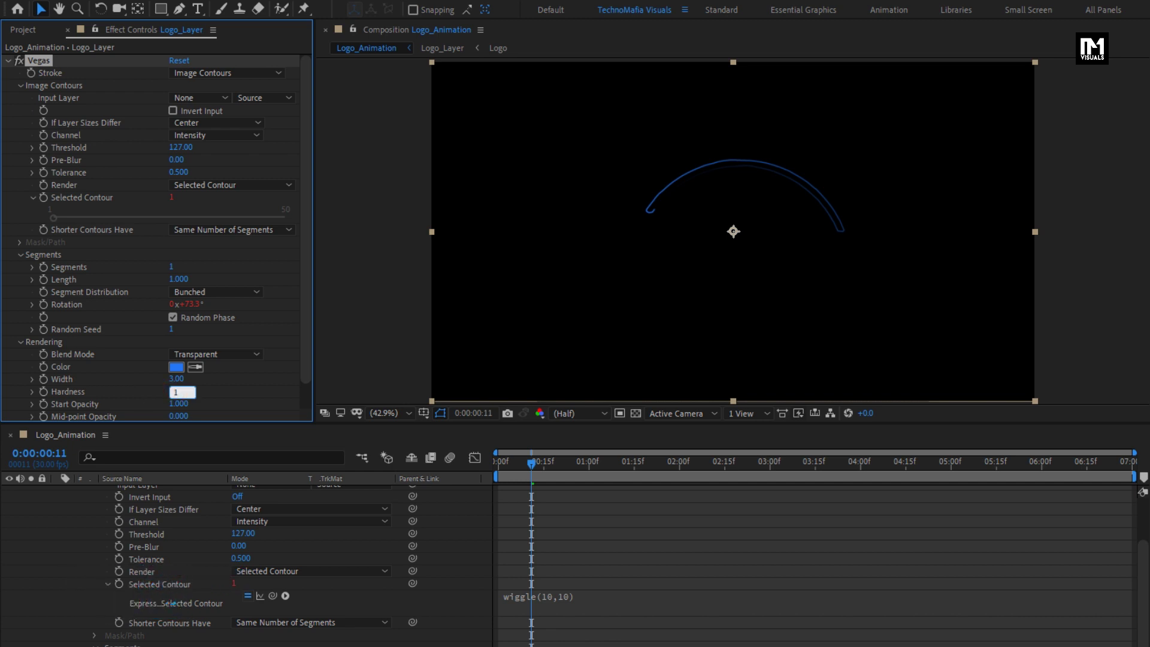
{"action": "key", "text": "Return"}
- Collapse Logo_Layer's properties in the timeline and preview the contour animation from the first frame
{"action": "scroll", "coordinate": [162, 537], "scroll_direction": "up", "scroll_amount": 3}
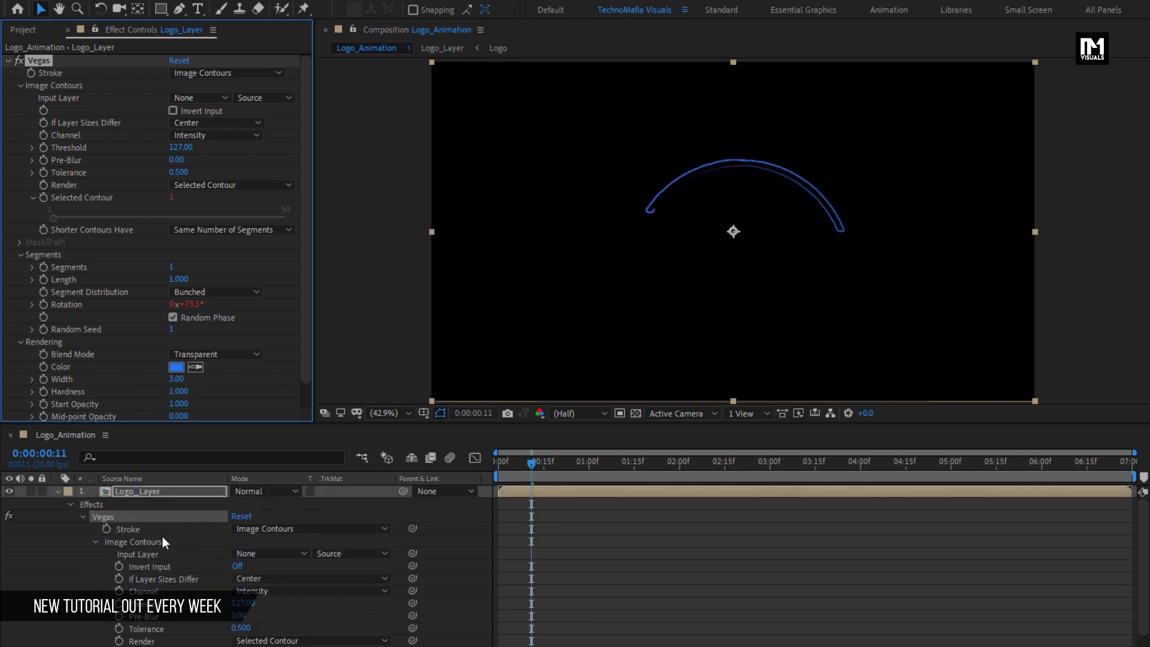
{"action": "left_click", "coordinate": [58, 491]}
{"action": "left_click", "coordinate": [498, 465]}
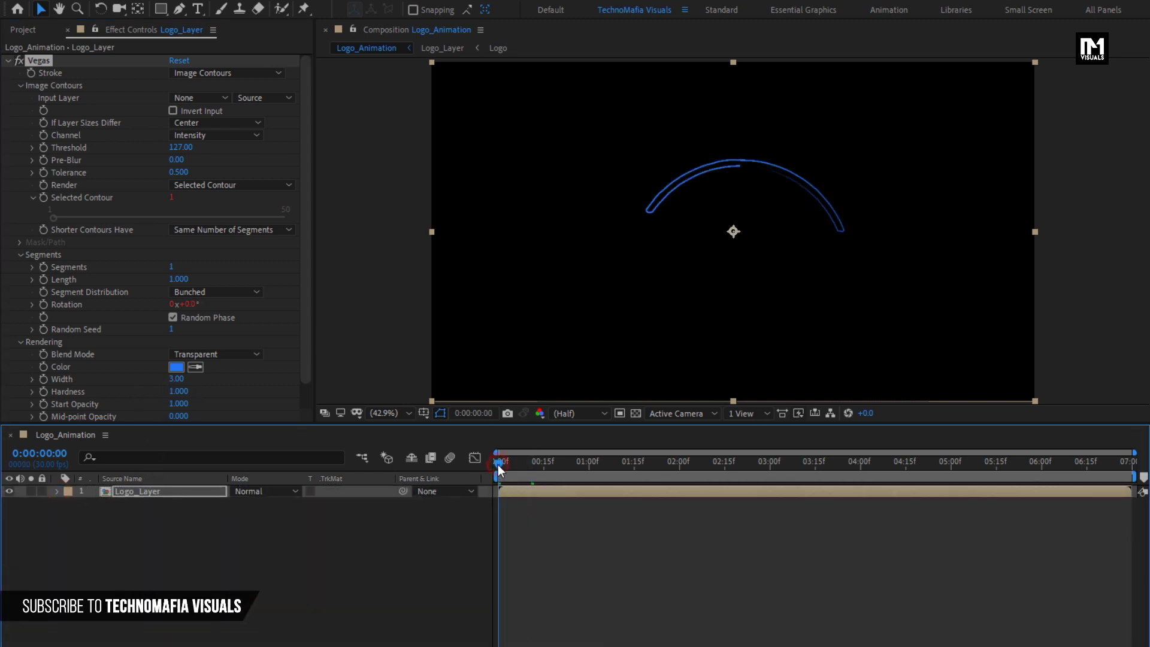
{"action": "key", "text": "space"}
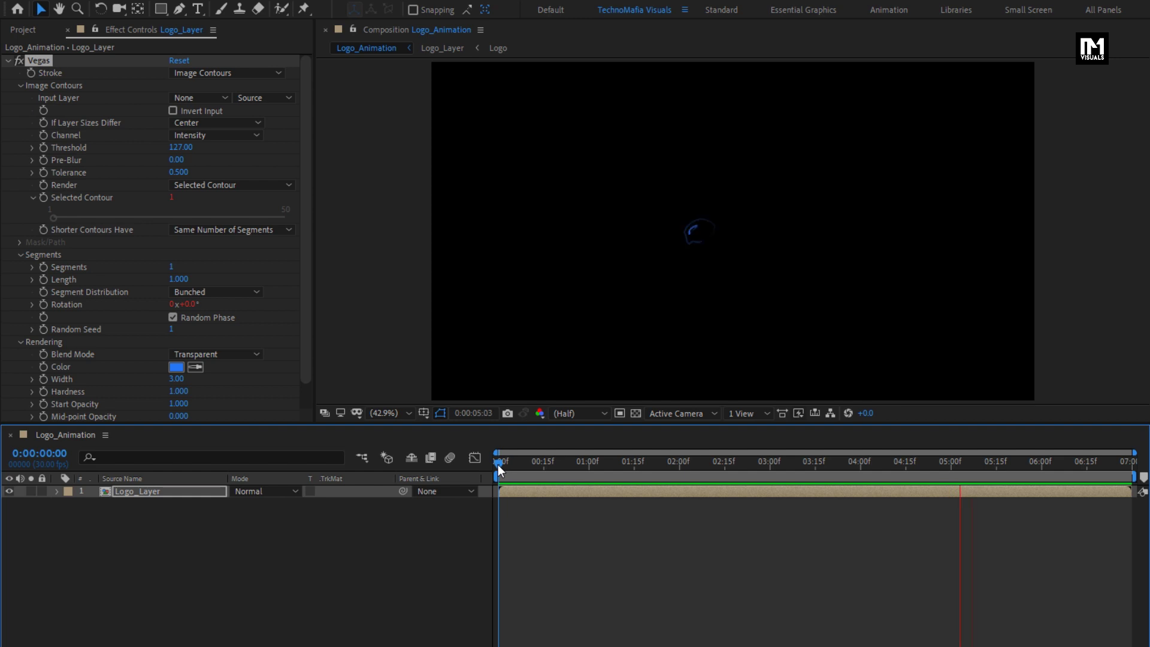
{"action": "key", "text": "space"}
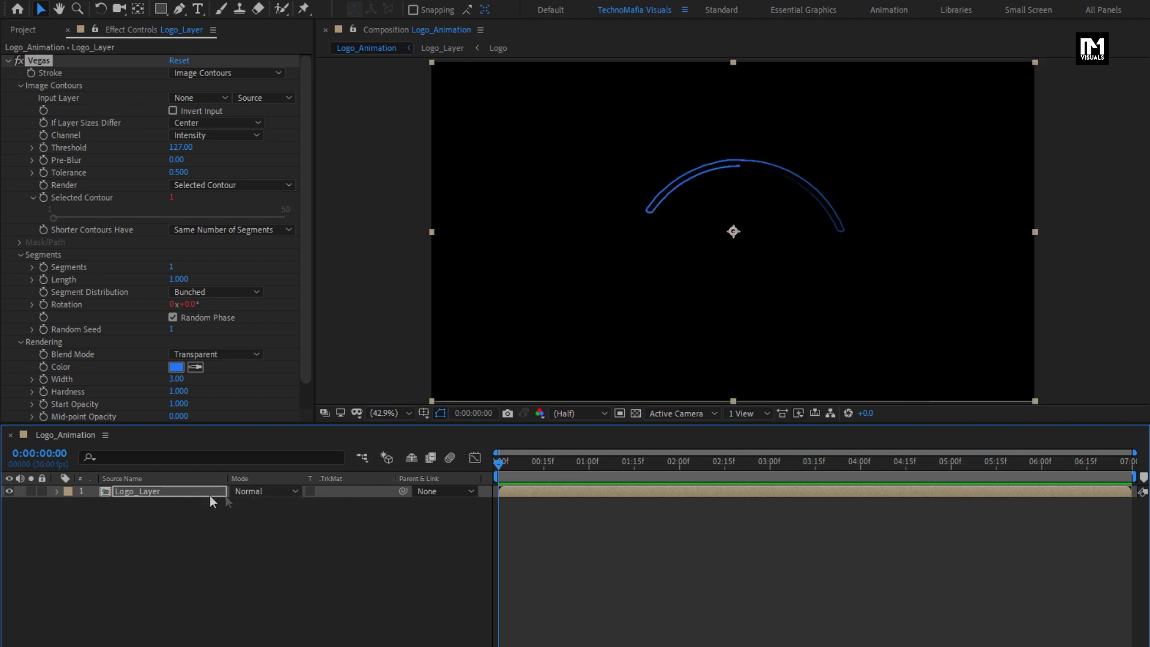
- Apply the Stylize Glow effect to Logo_Layer and collapse the Vegas and Glow settings
{"action": "left_click", "coordinate": [195, 492]}
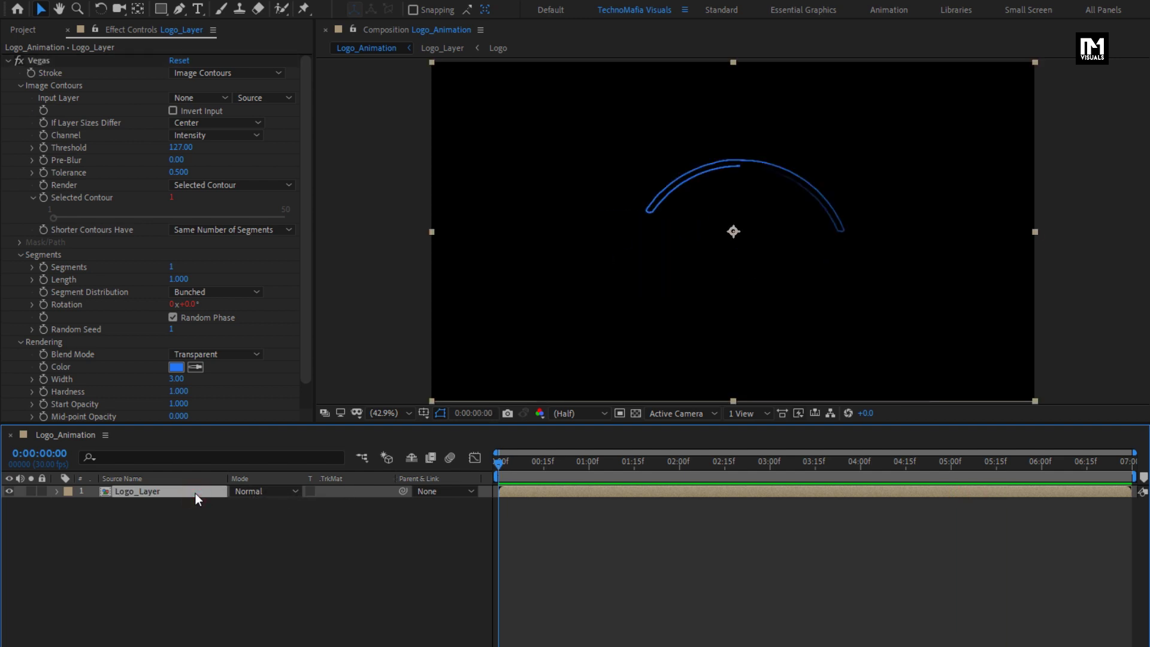
{"action": "left_click", "coordinate": [8, 61]}
{"action": "left_click", "coordinate": [982, 50]}
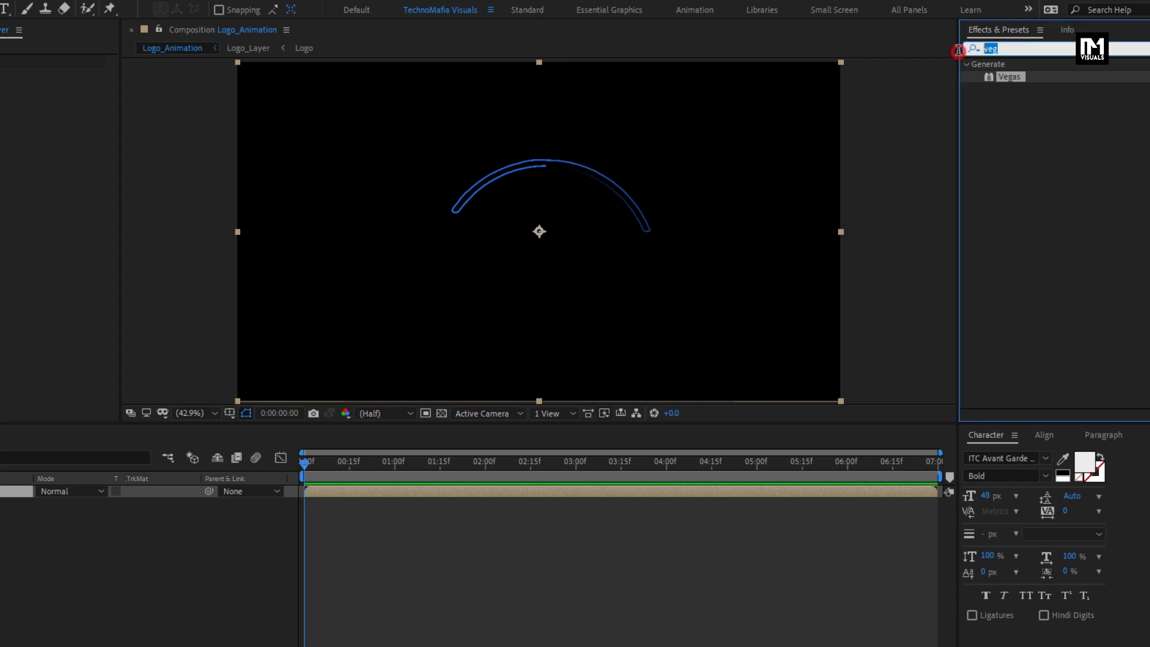
{"action": "type", "text": "glow"}
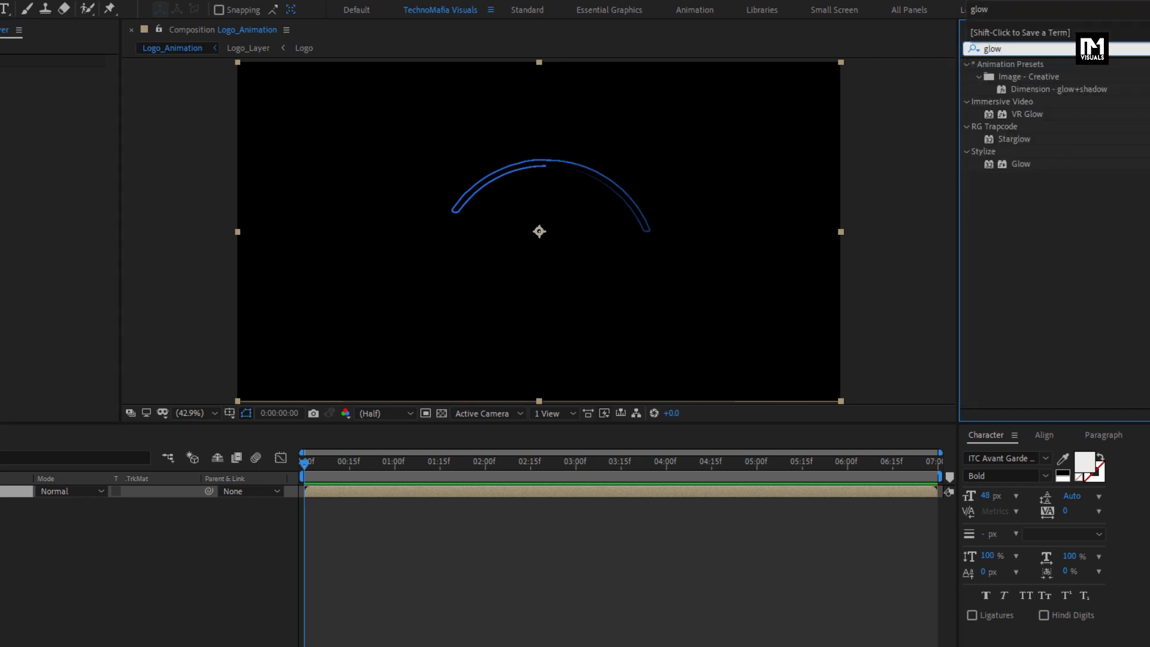
{"action": "left_click_drag", "start_coordinate": [1010, 165], "coordinate": [579, 216]}
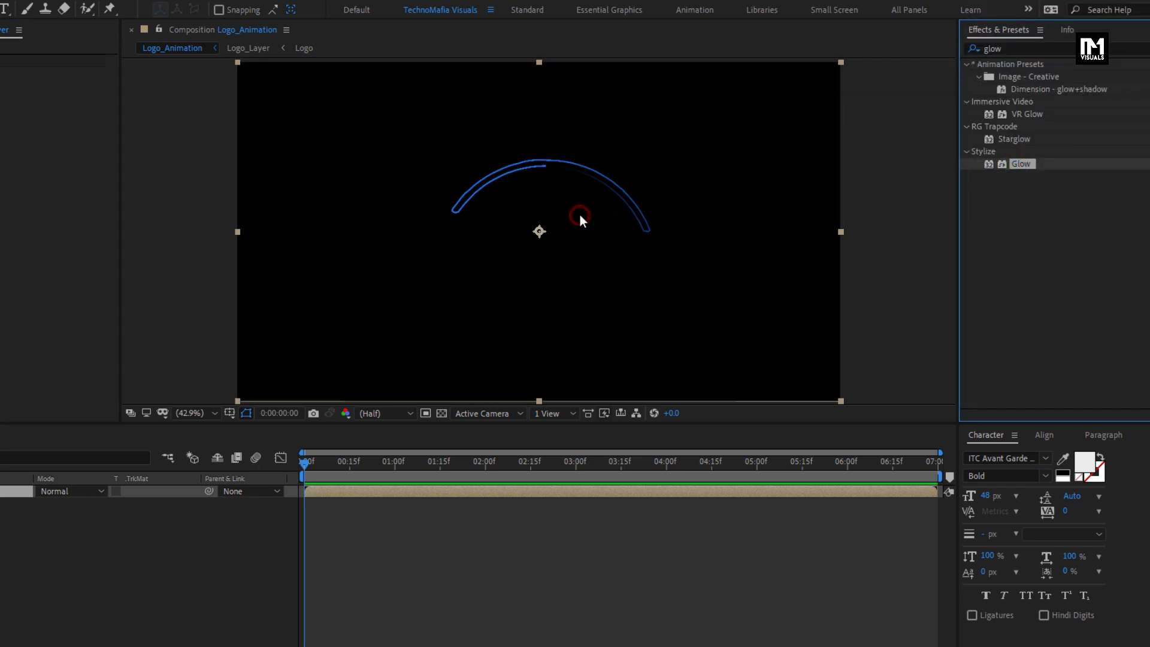
{"action": "key", "text": "ctrl+d"}
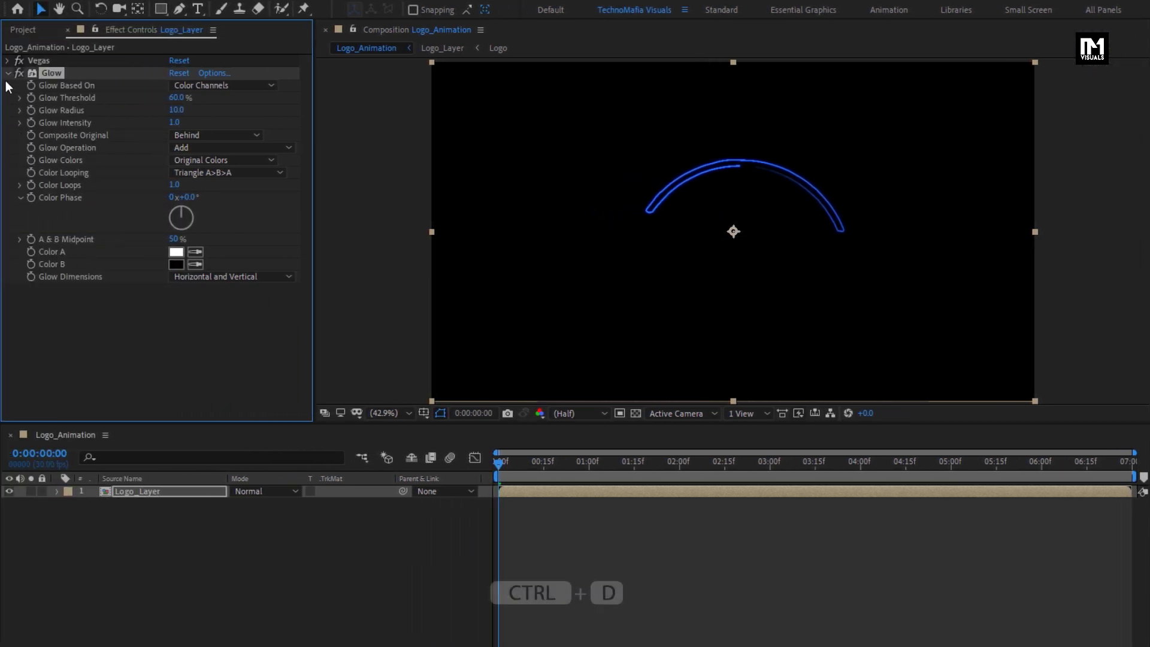
{"action": "left_click", "coordinate": [7, 73]}
- Duplicate Logo_Layer and change the Vegas stroke color of the top copy to orange
{"action": "left_click", "coordinate": [137, 491]}
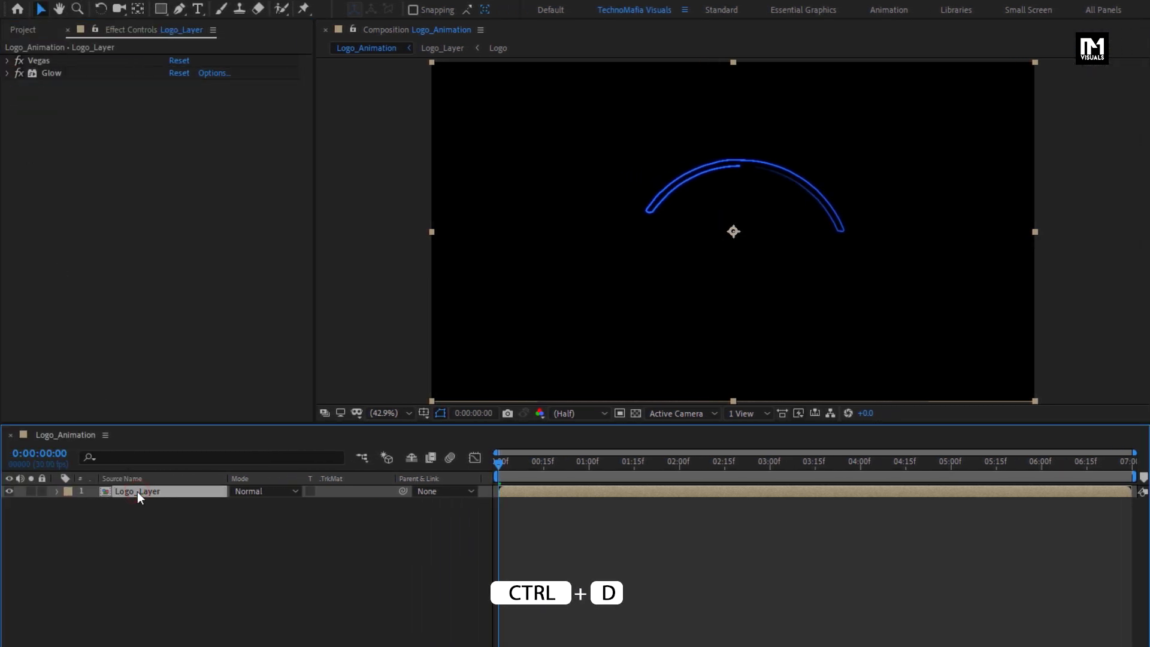
{"action": "key", "text": "ctrl+d"}
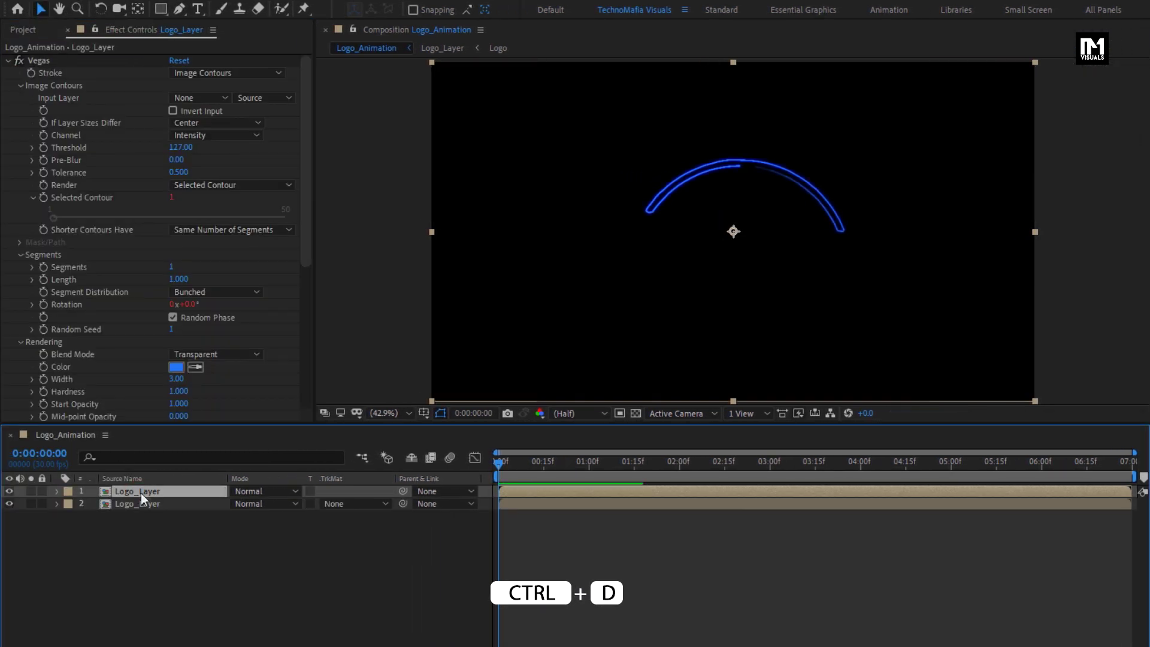
{"action": "left_click", "coordinate": [176, 366]}
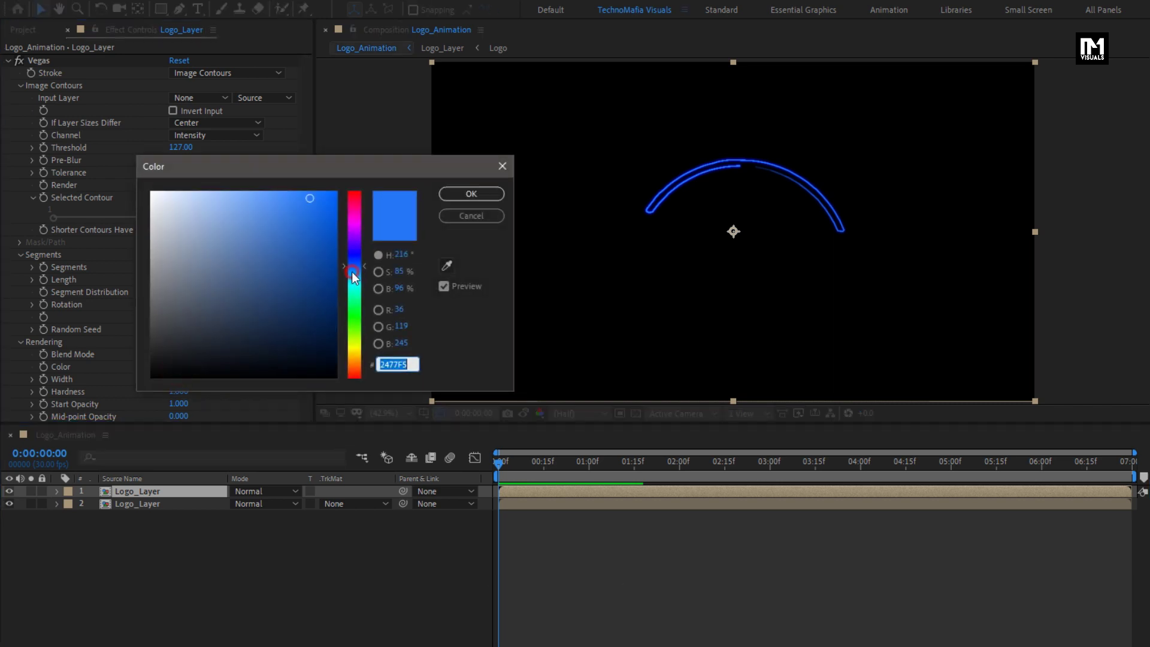
{"action": "left_click_drag", "start_coordinate": [354, 276], "coordinate": [353, 358]}
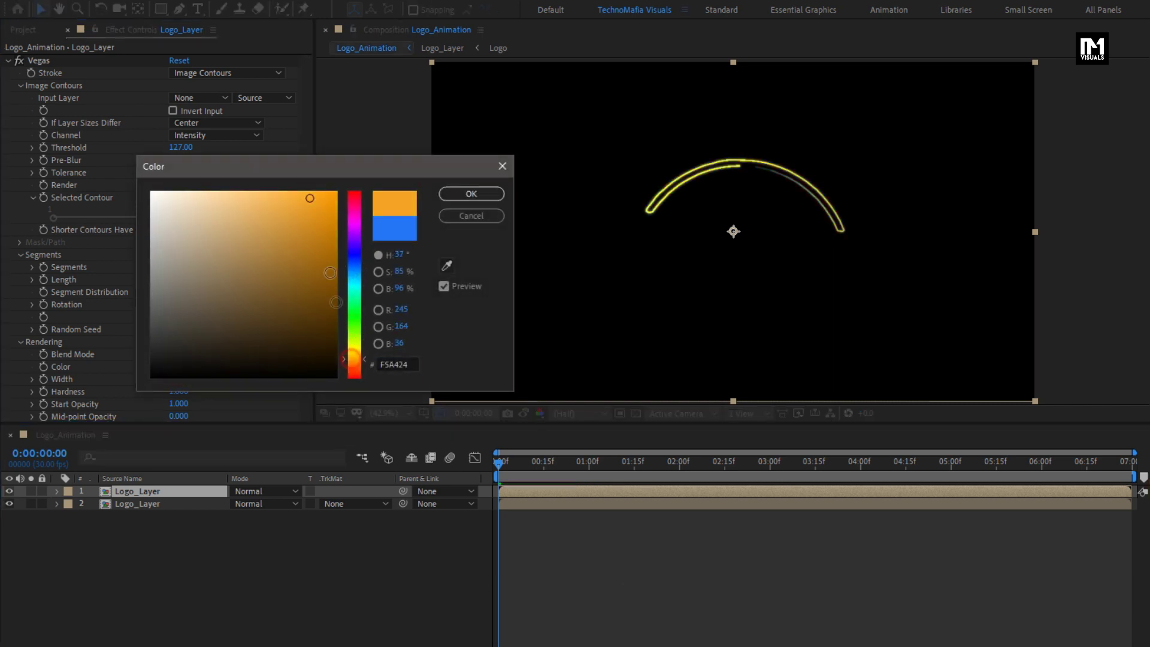
{"action": "left_click_drag", "start_coordinate": [316, 196], "coordinate": [344, 195]}
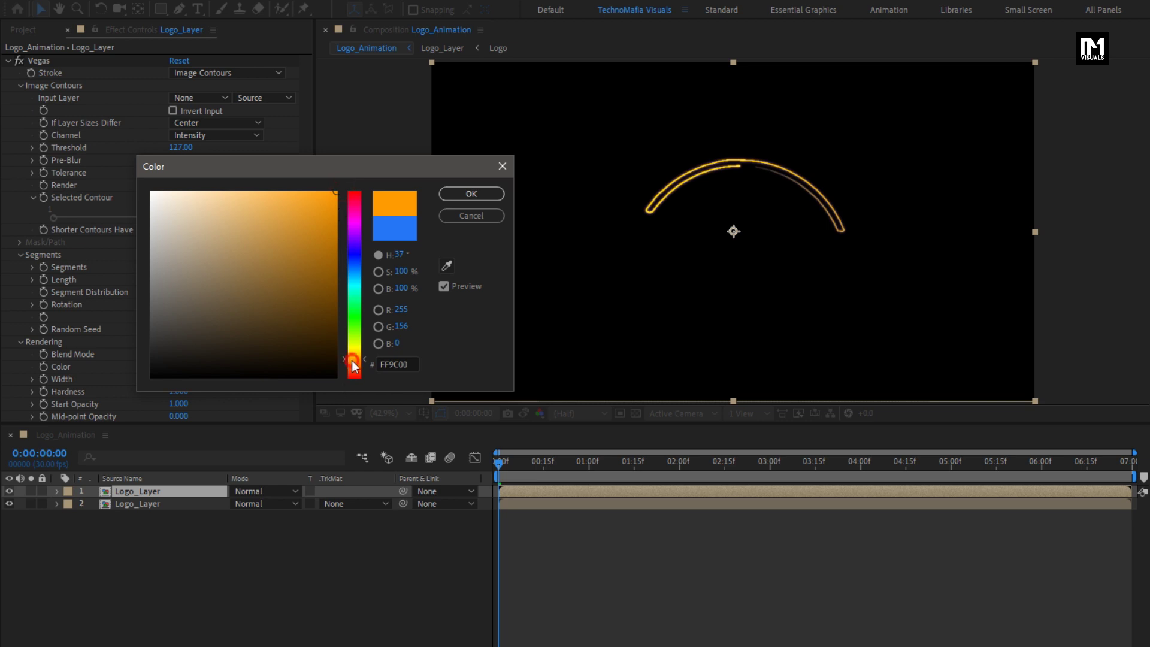
{"action": "left_click_drag", "start_coordinate": [353, 366], "coordinate": [354, 358]}
{"action": "left_click", "coordinate": [466, 195]}
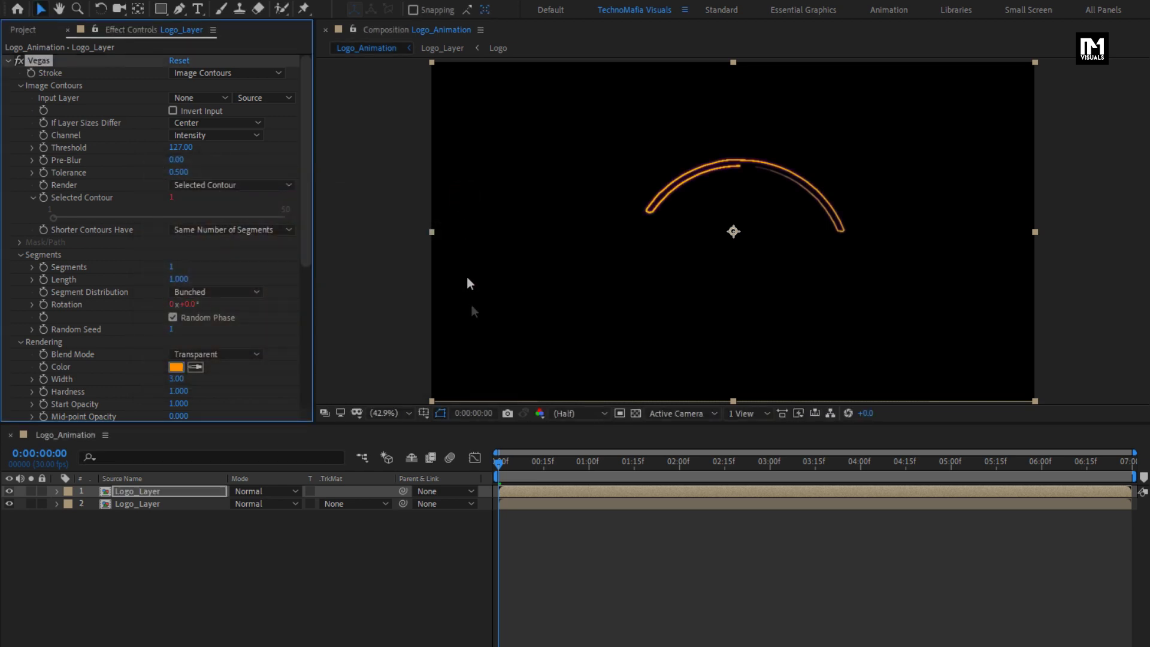
- Preview from the first frame and set the Vegas Hardness of the top Logo_Layer to 0.5
{"action": "left_click", "coordinate": [497, 461]}
{"action": "key", "text": "space"}
{"action": "left_click", "coordinate": [150, 492]}
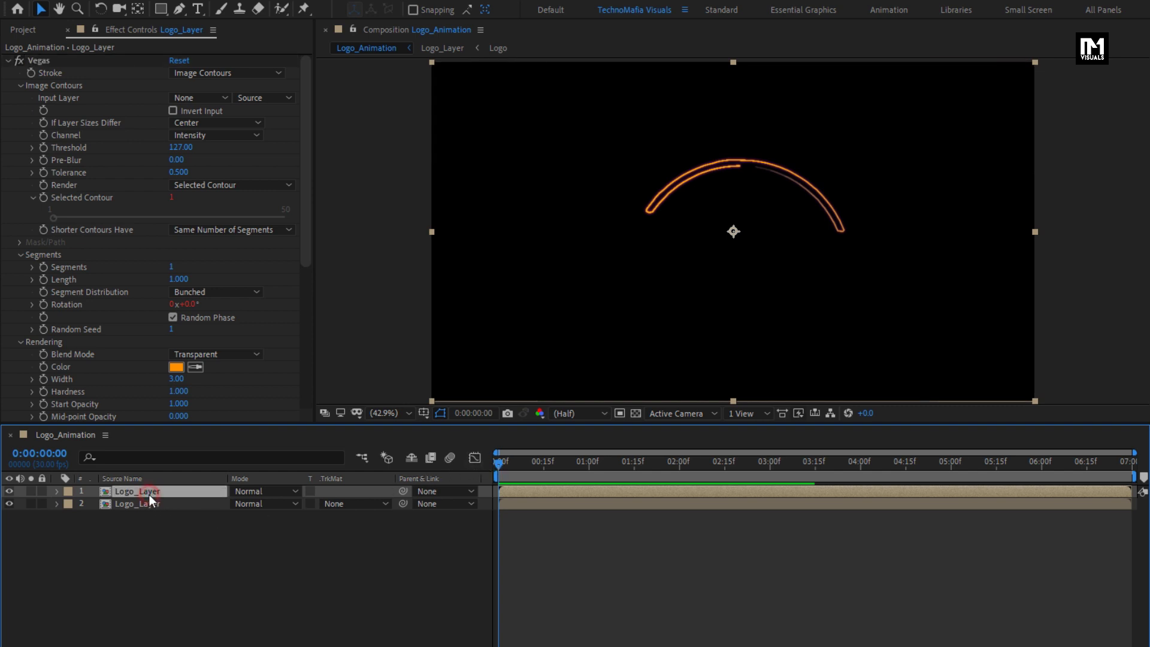
{"action": "left_click", "coordinate": [177, 391]}
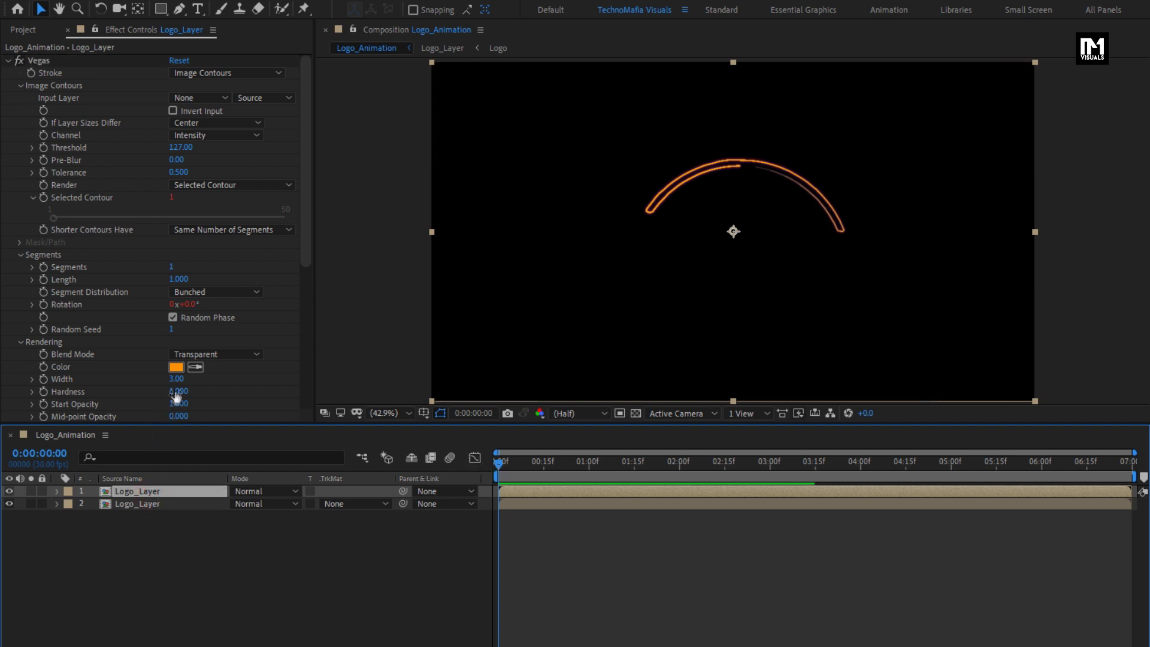
{"action": "type", "text": "0.5"}
{"action": "left_click", "coordinate": [135, 394]}
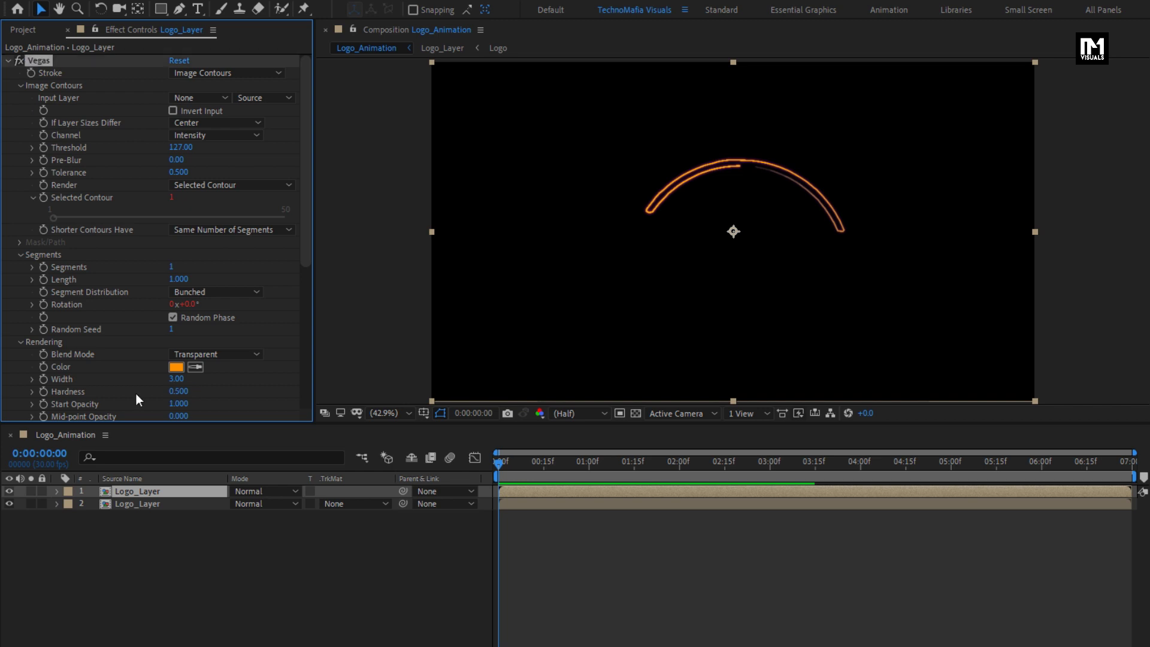
- Preview the two-color animation from the start and duplicate the top orange Logo_Layer
{"action": "left_click", "coordinate": [151, 491]}
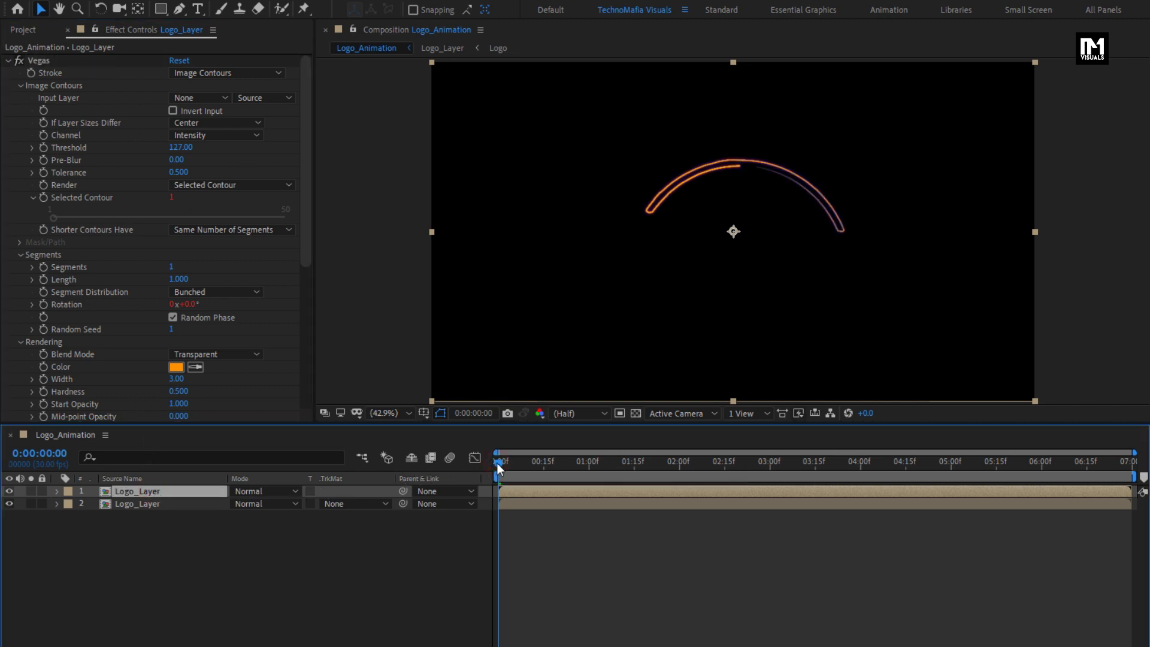
{"action": "key", "text": "space"}
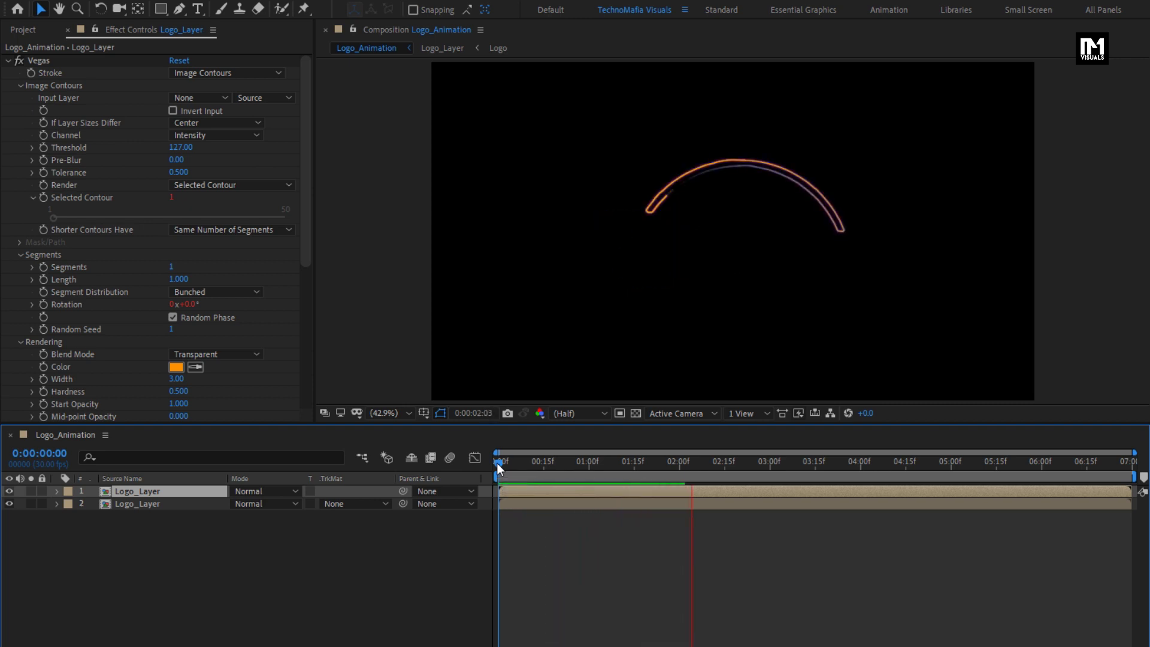
{"action": "key", "text": "ctrl+d"}
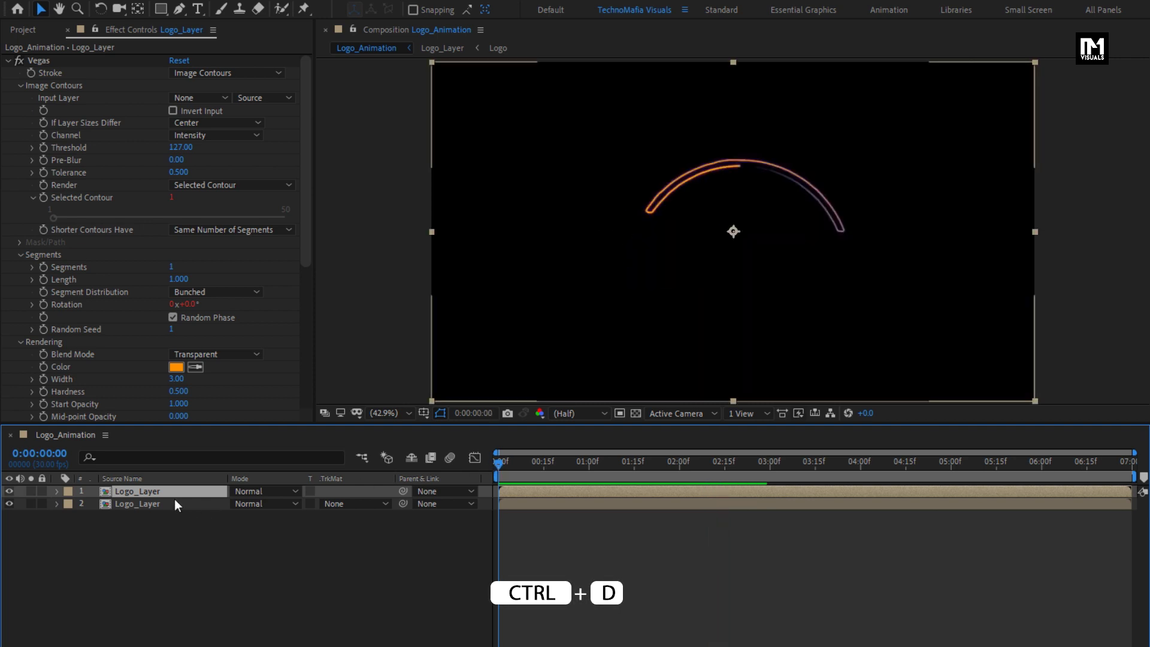
{"action": "left_click", "coordinate": [173, 492]}
{"action": "key", "text": "ctrl+d"}
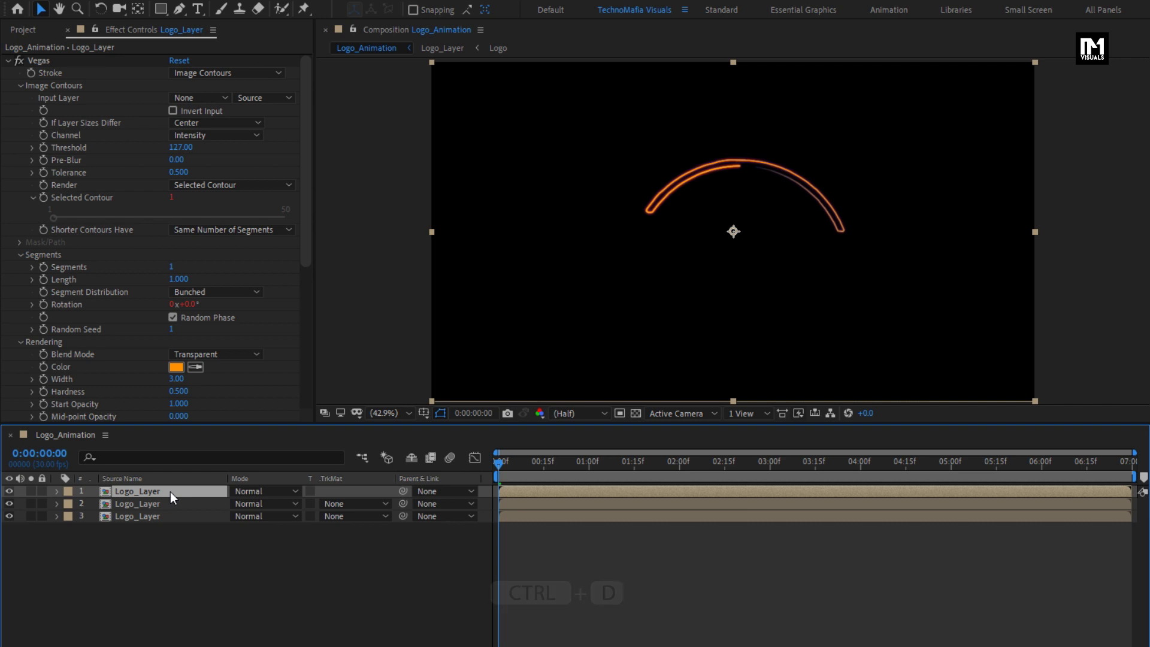
- Set the Vegas Width to 2 and Hardness to 1 on the top orange Logo_Layer
{"action": "left_click", "coordinate": [172, 379]}
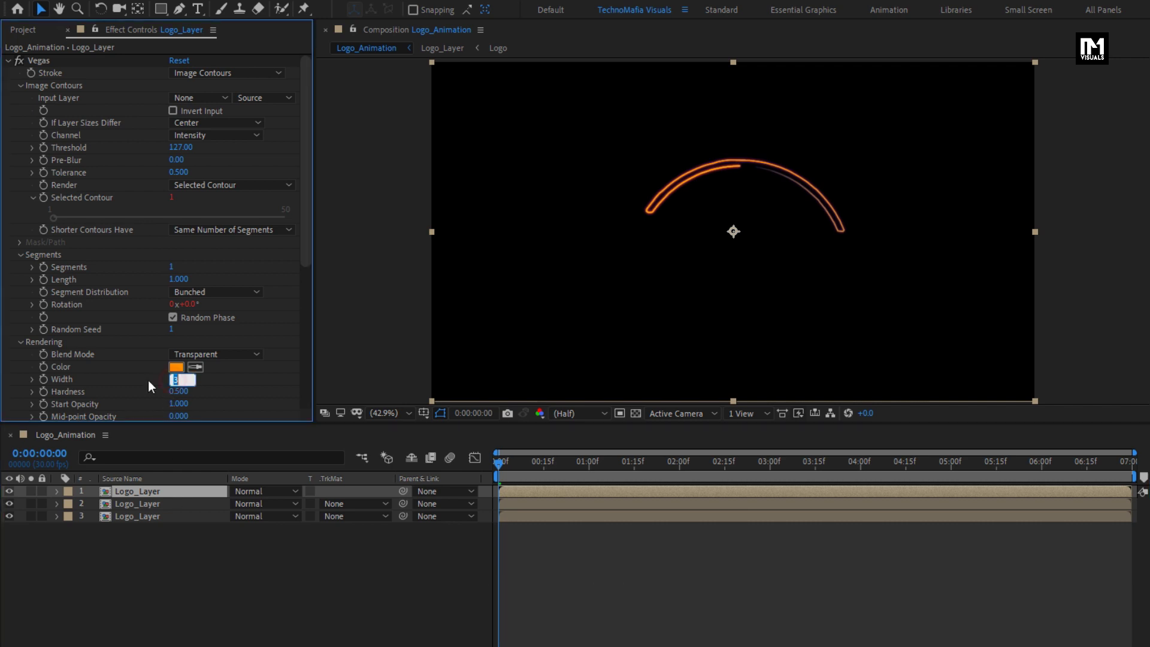
{"action": "type", "text": "2"}
{"action": "key", "text": "Return"}
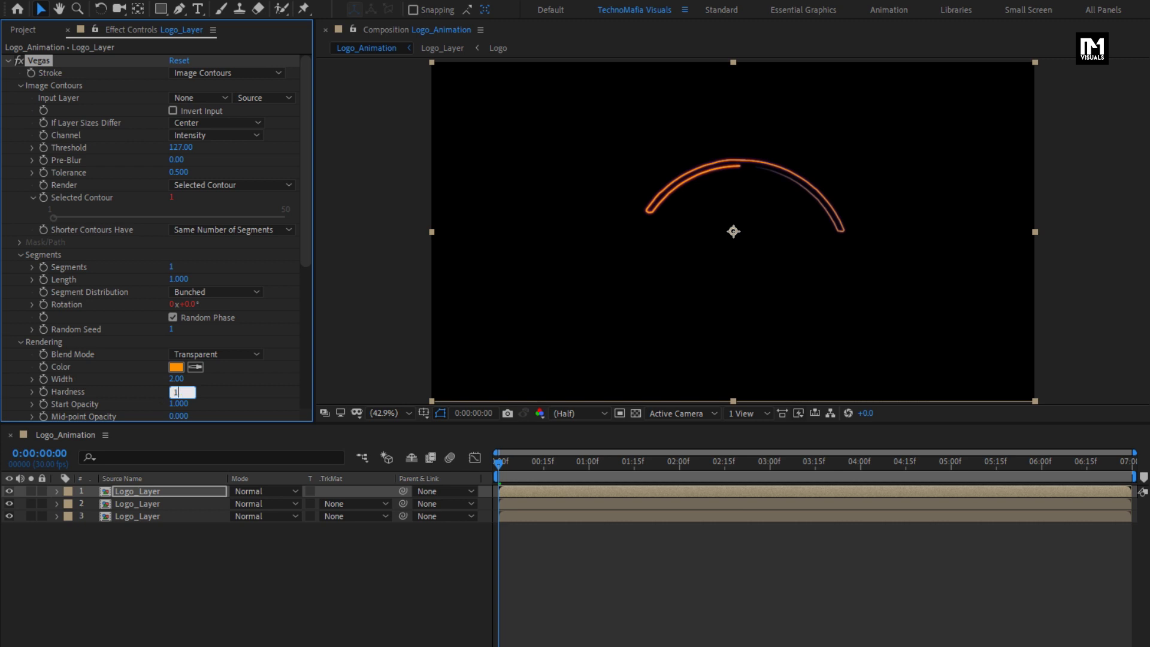
{"action": "key", "text": "Return"}
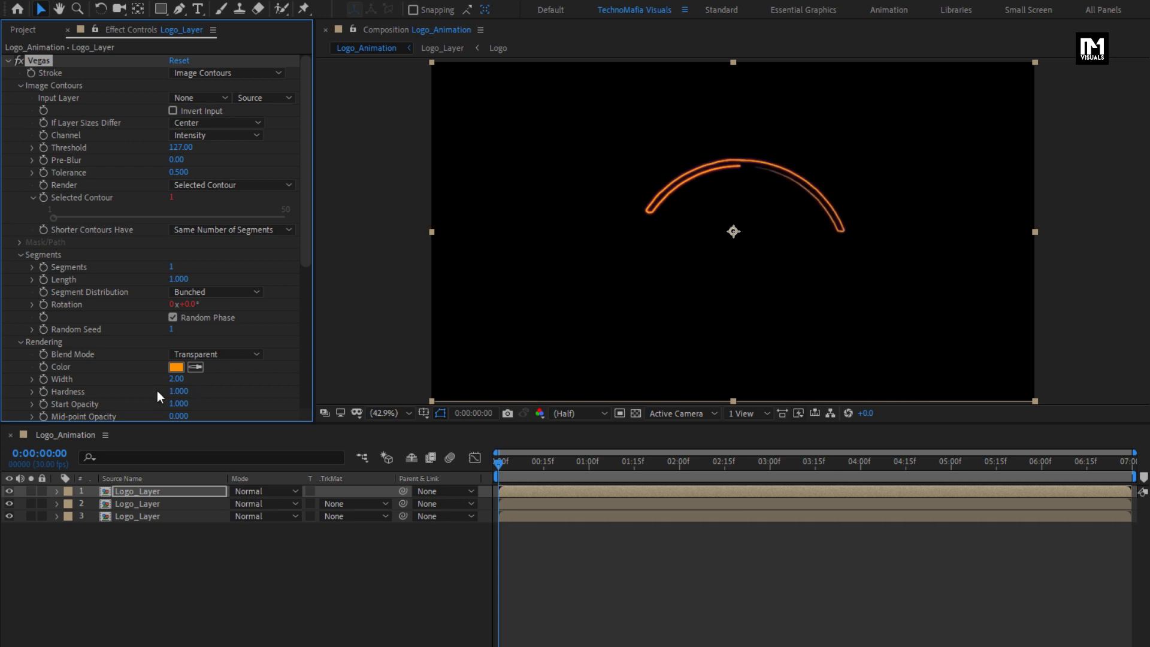
- Shift the top Logo_Layer earlier in time so it ends at about 5 seconds, and scrub through the animation
{"action": "left_click", "coordinate": [544, 491]}
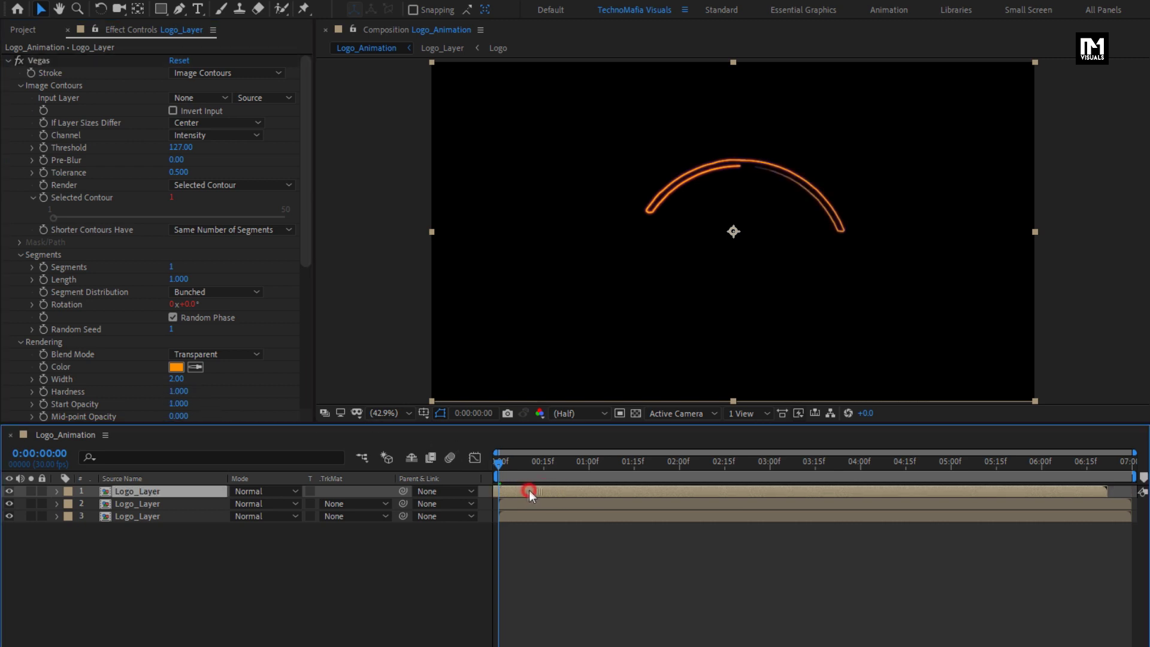
{"action": "left_click_drag", "start_coordinate": [530, 490], "coordinate": [436, 490]}
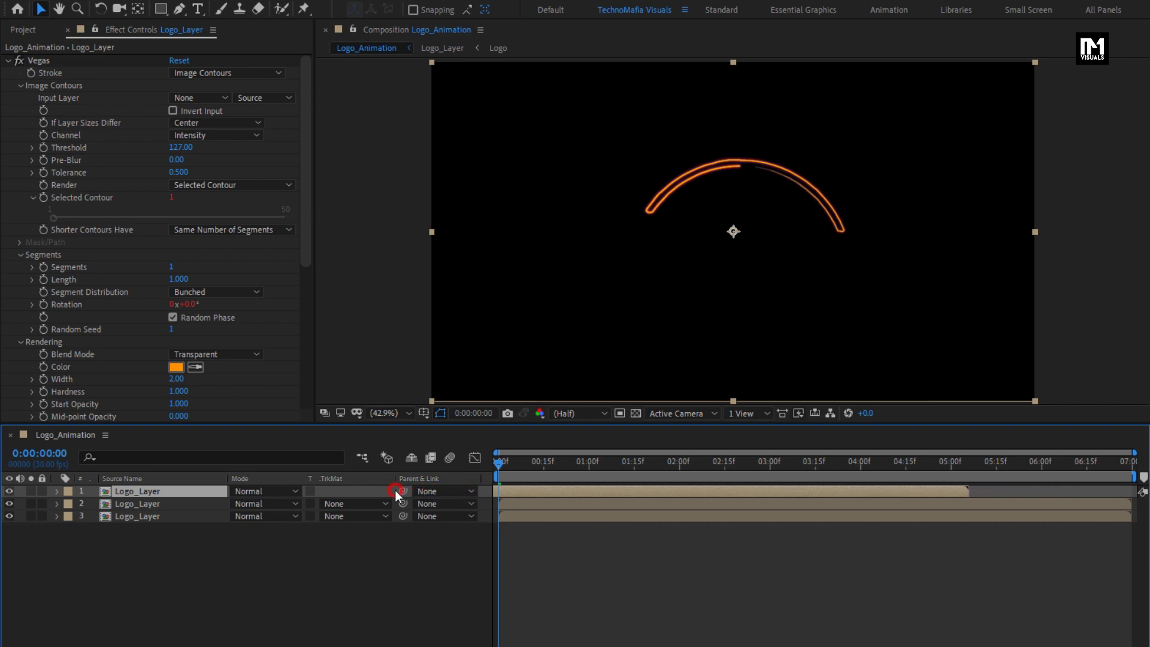
{"action": "left_click_drag", "start_coordinate": [527, 465], "coordinate": [696, 465]}
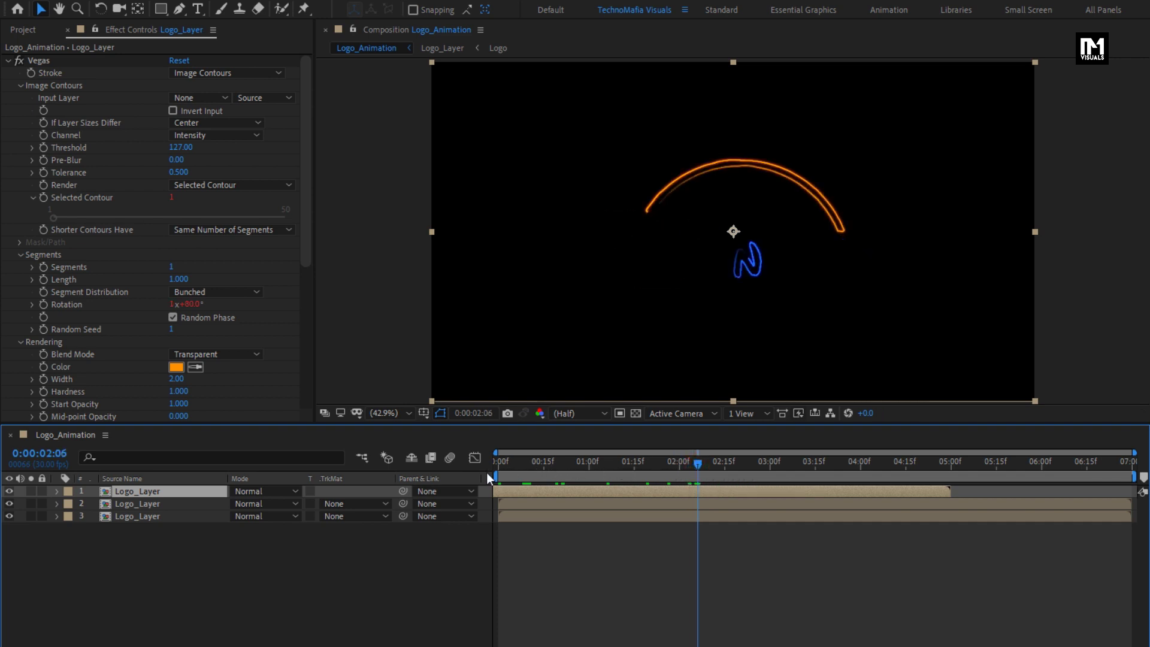
- Duplicate the bottom blue Logo_Layer and move the copy to the top of the layer stack
{"action": "left_click", "coordinate": [156, 506]}
{"action": "left_click", "coordinate": [156, 516]}
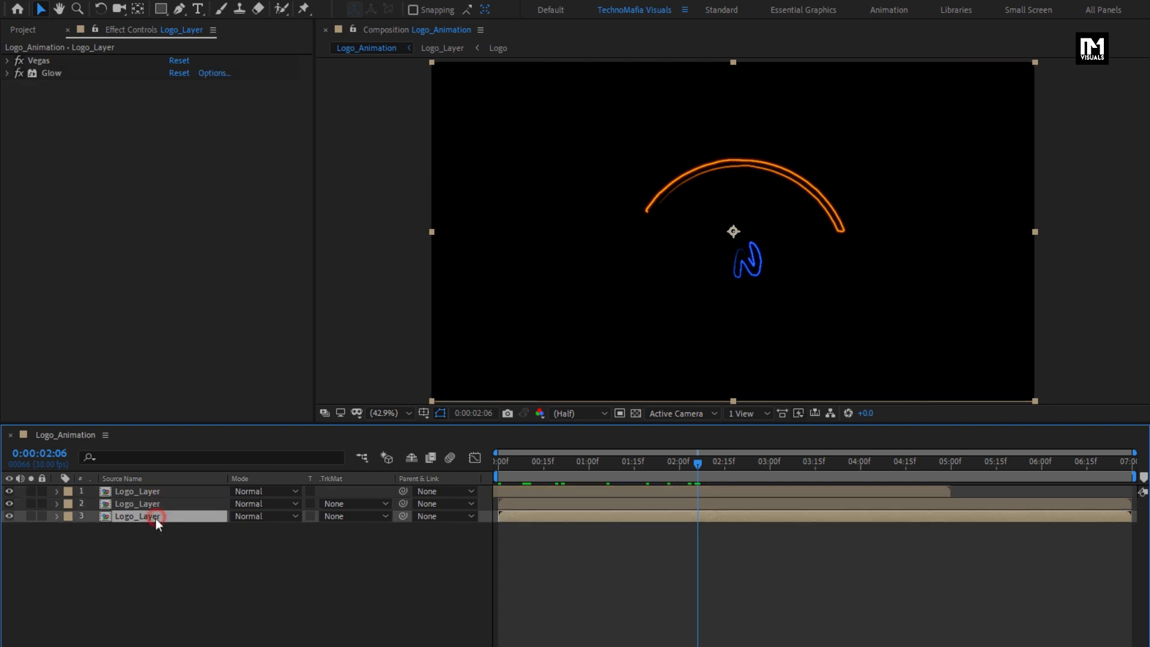
{"action": "key", "text": "ctrl+d"}
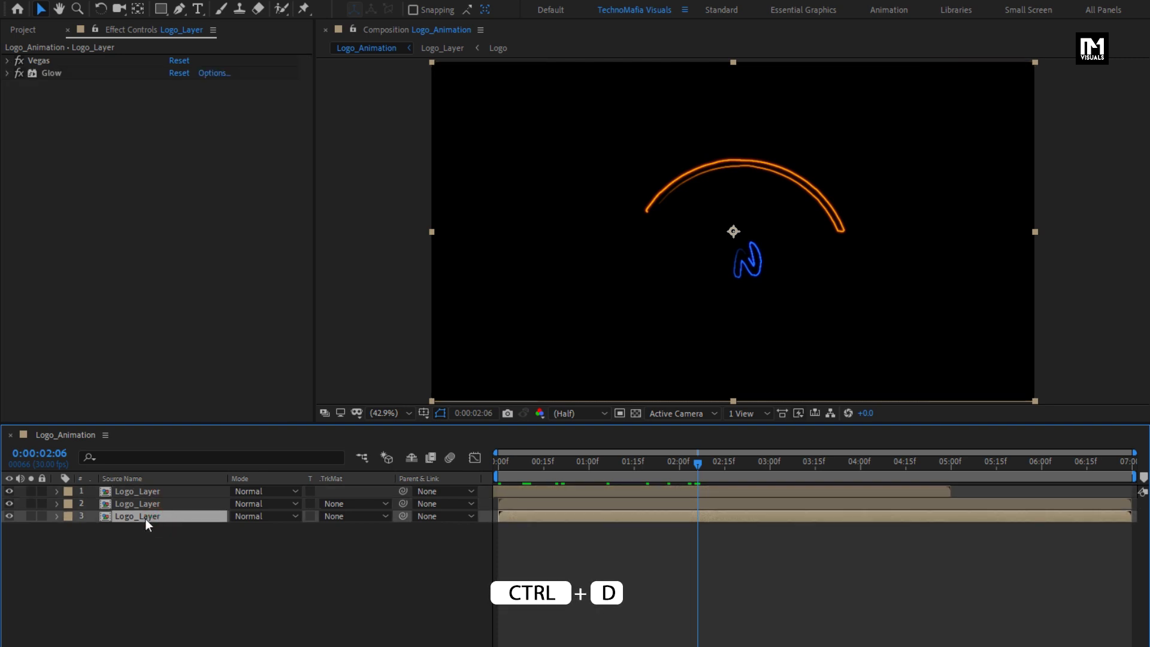
{"action": "left_click", "coordinate": [152, 517]}
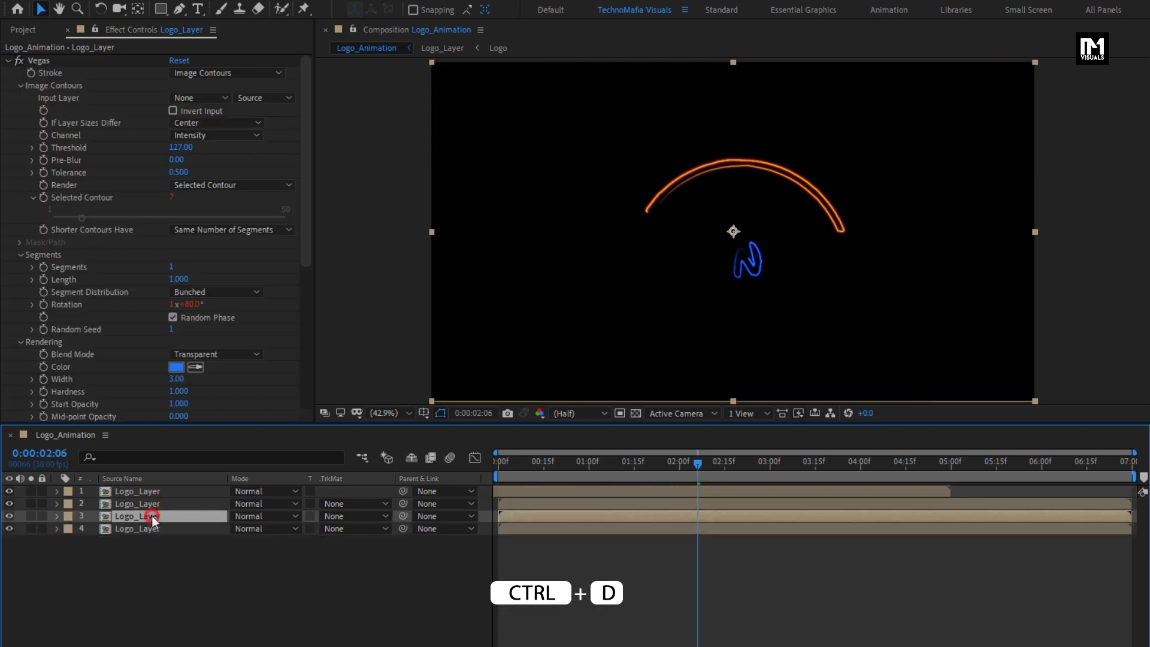
{"action": "left_click_drag", "start_coordinate": [152, 518], "coordinate": [152, 489]}
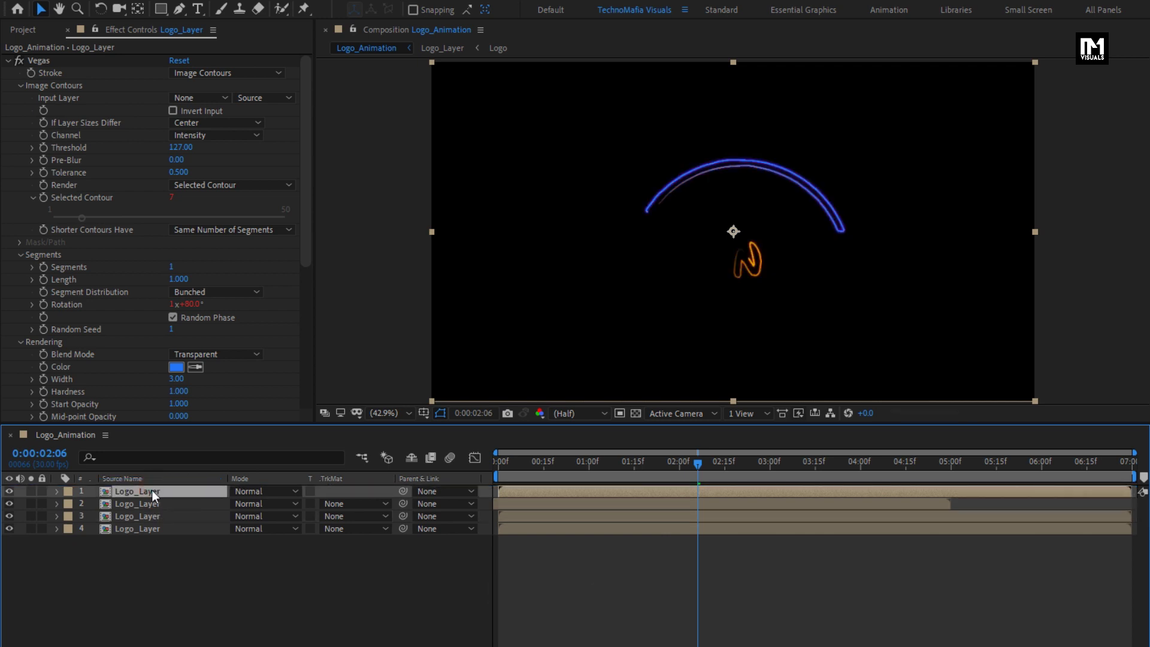
- Set the top blue Logo_Layer's Vegas Width and Hardness to 0.5 and scrub through the first two seconds
{"action": "left_click", "coordinate": [179, 379]}
{"action": "type", "text": "0."}
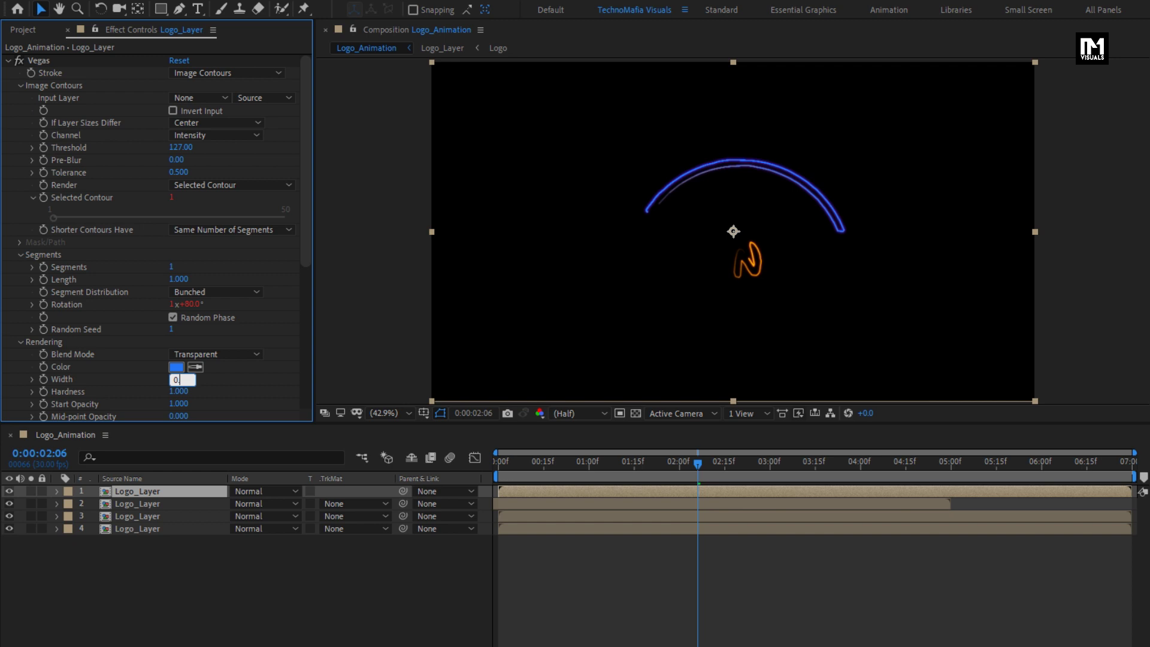
{"action": "type", "text": "5"}
{"action": "key", "text": "Tab"}
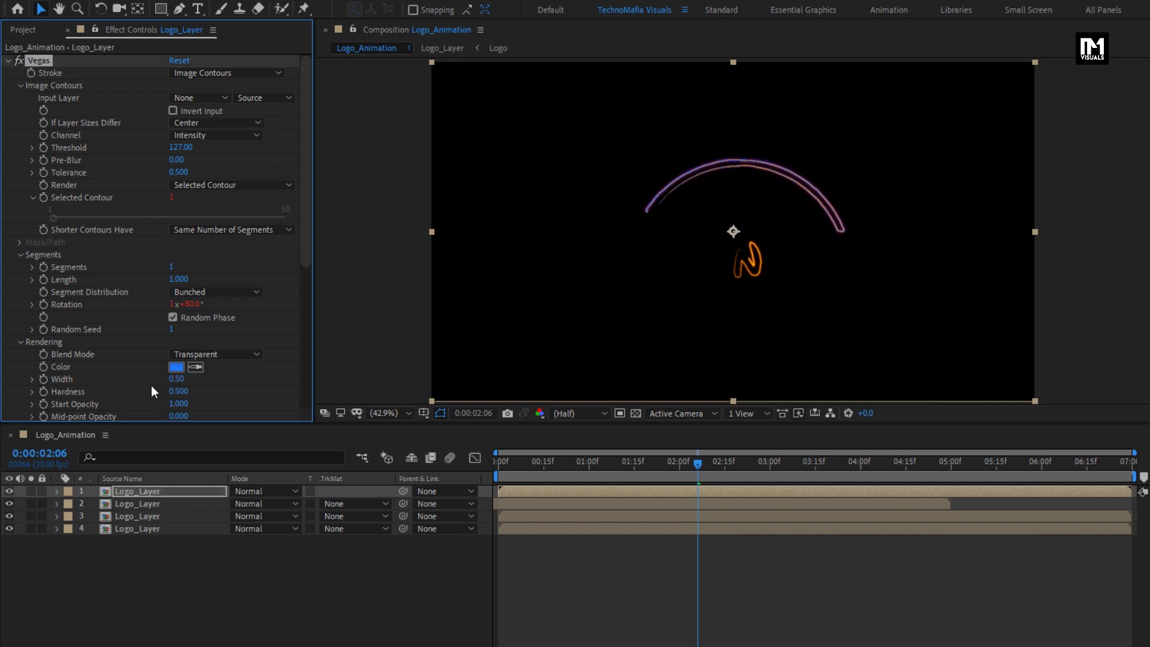
{"action": "left_click_drag", "start_coordinate": [494, 468], "coordinate": [687, 467]}
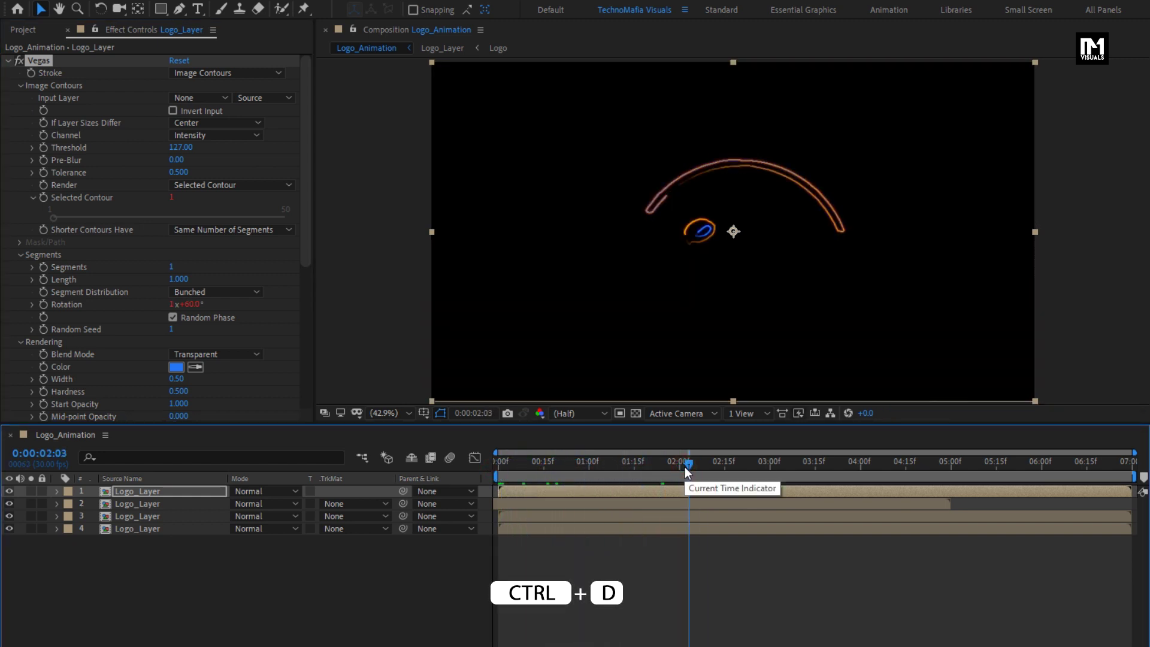
- Duplicate the top blue Logo_Layer, collapse its Vegas and Glow settings, and apply the CC Mr. Mercury effect to the top copy
{"action": "left_click", "coordinate": [166, 490]}
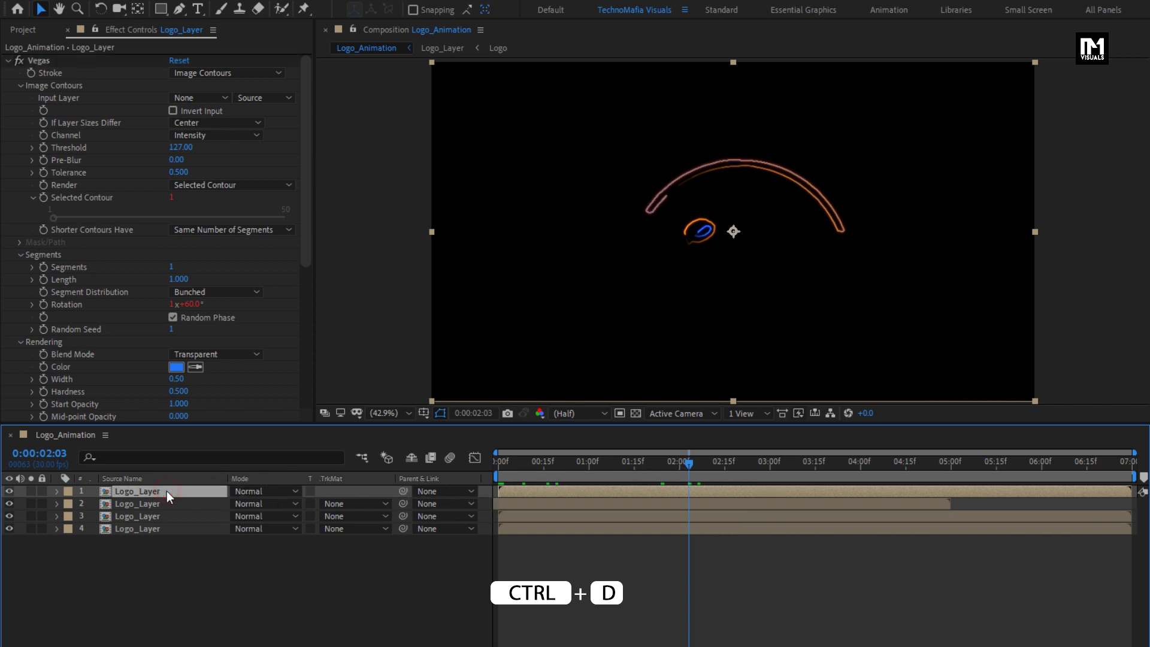
{"action": "key", "text": "ctrl+d"}
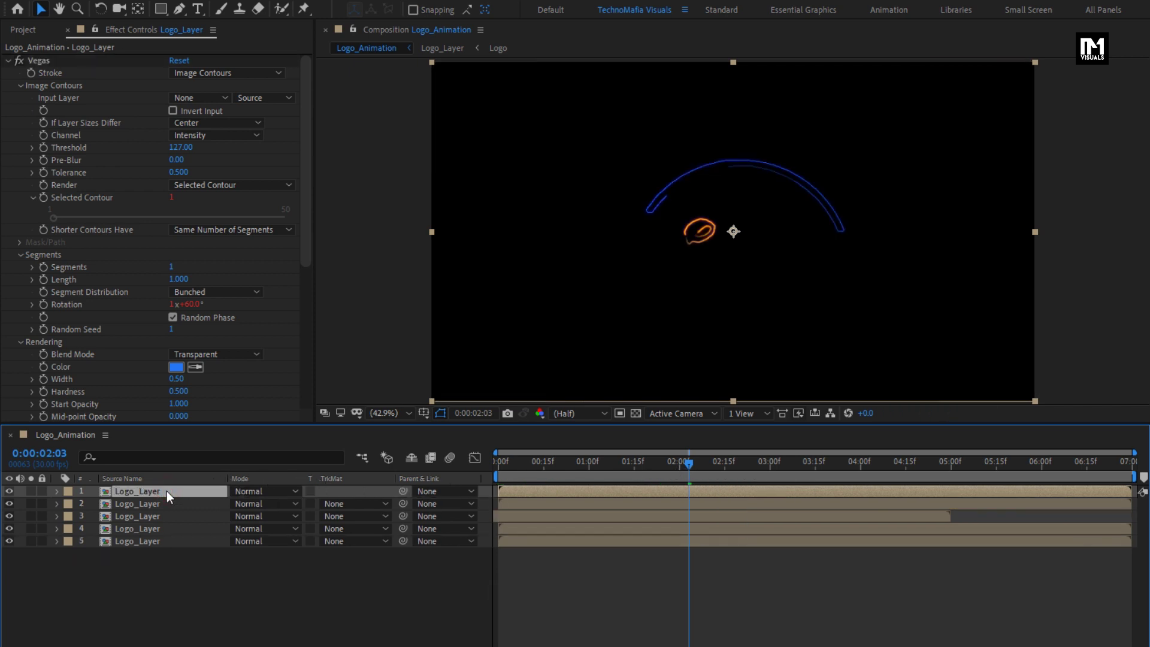
{"action": "left_click", "coordinate": [7, 60]}
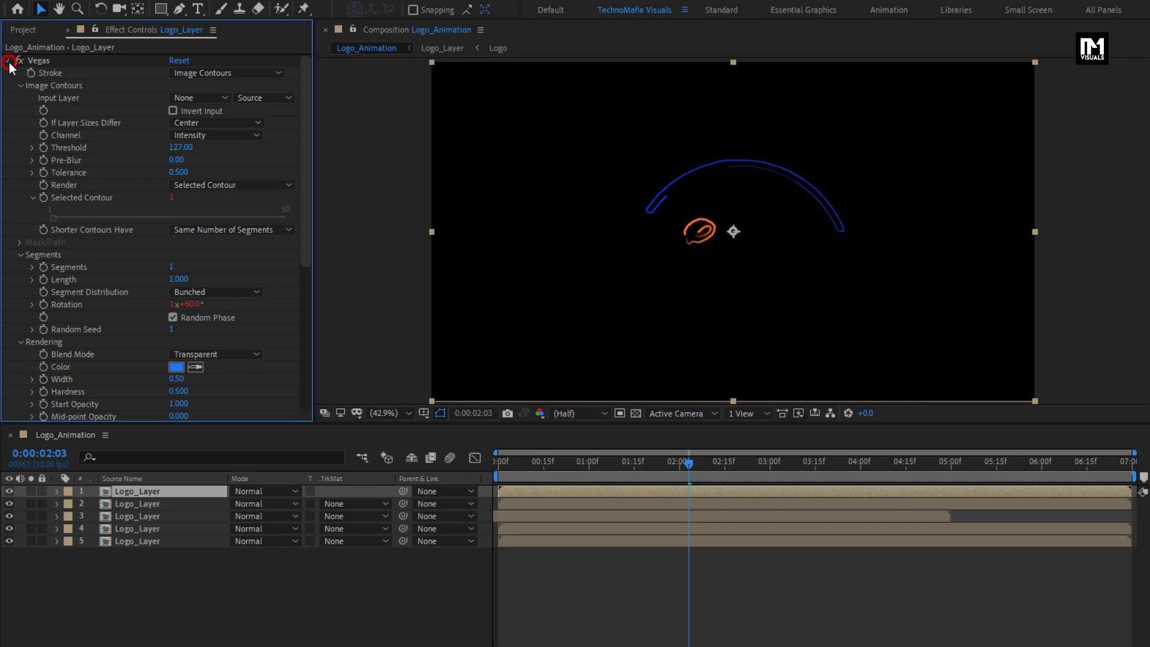
{"action": "left_click", "coordinate": [8, 73]}
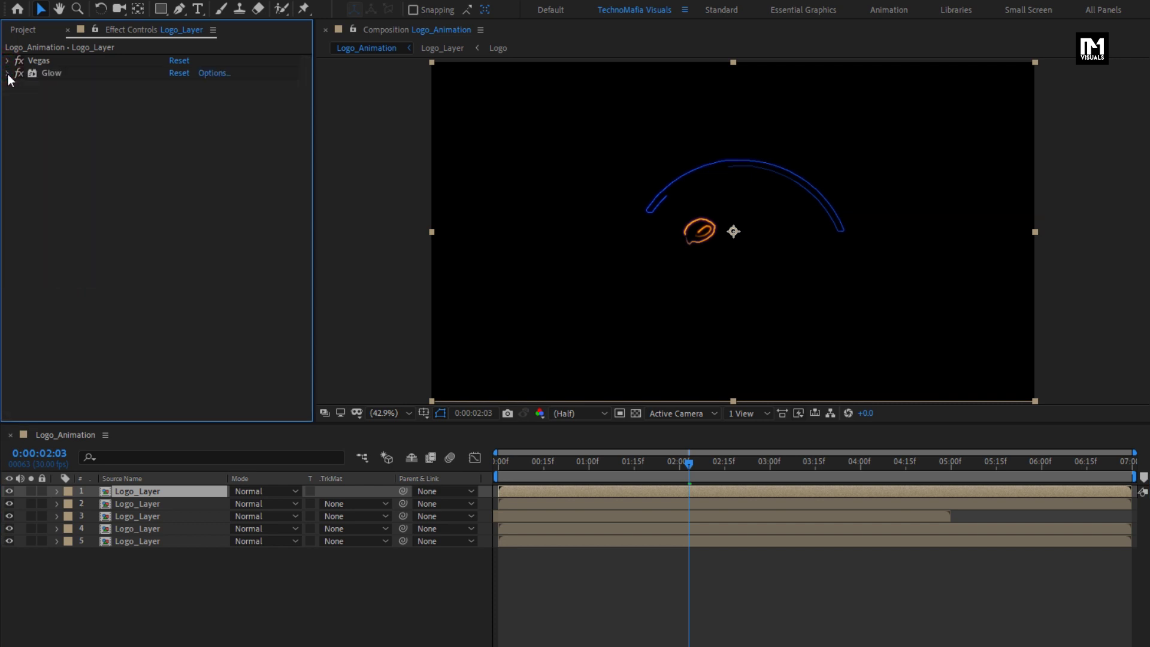
{"action": "left_click", "coordinate": [982, 49]}
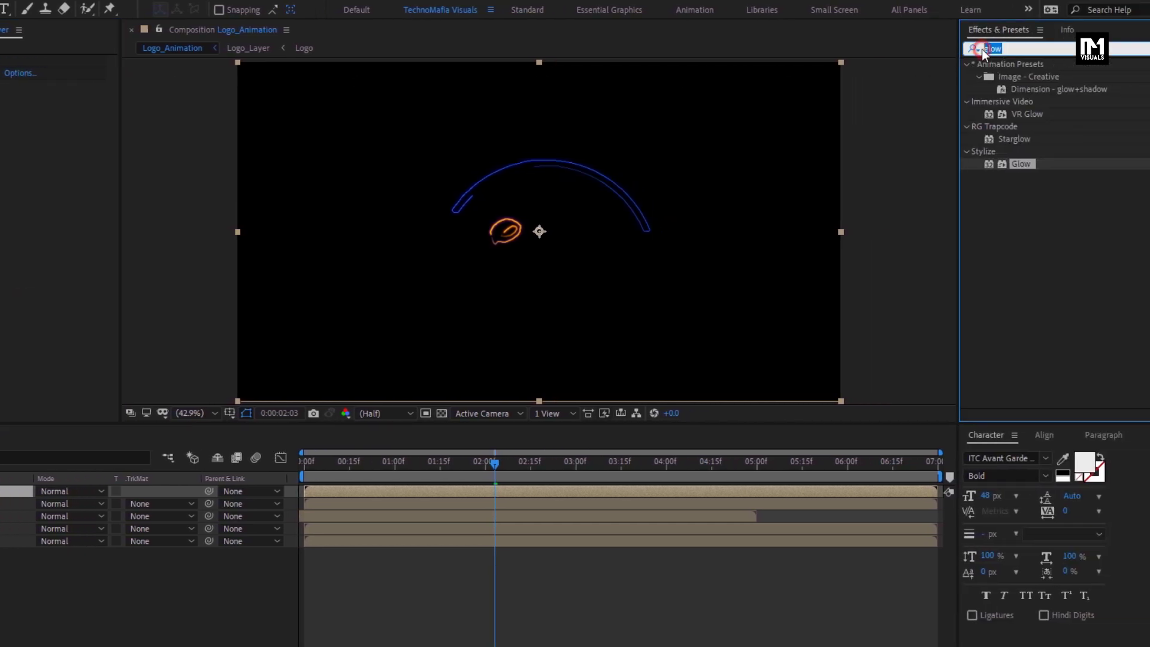
{"action": "type", "text": "mer"}
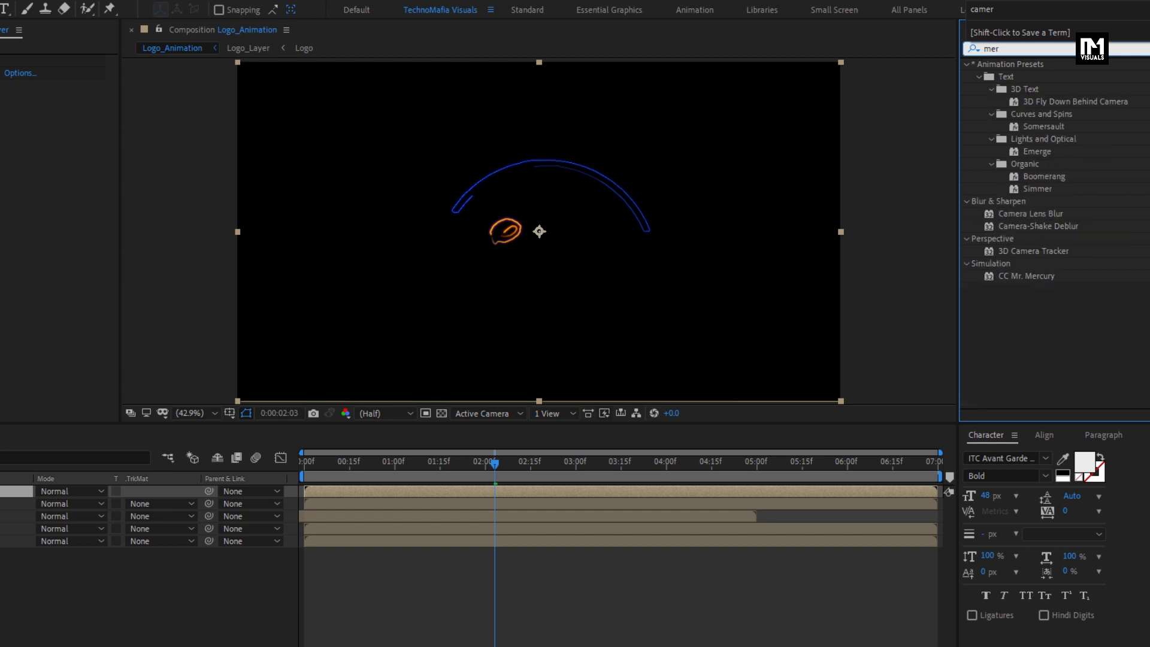
{"action": "left_click_drag", "start_coordinate": [1033, 273], "coordinate": [600, 264]}
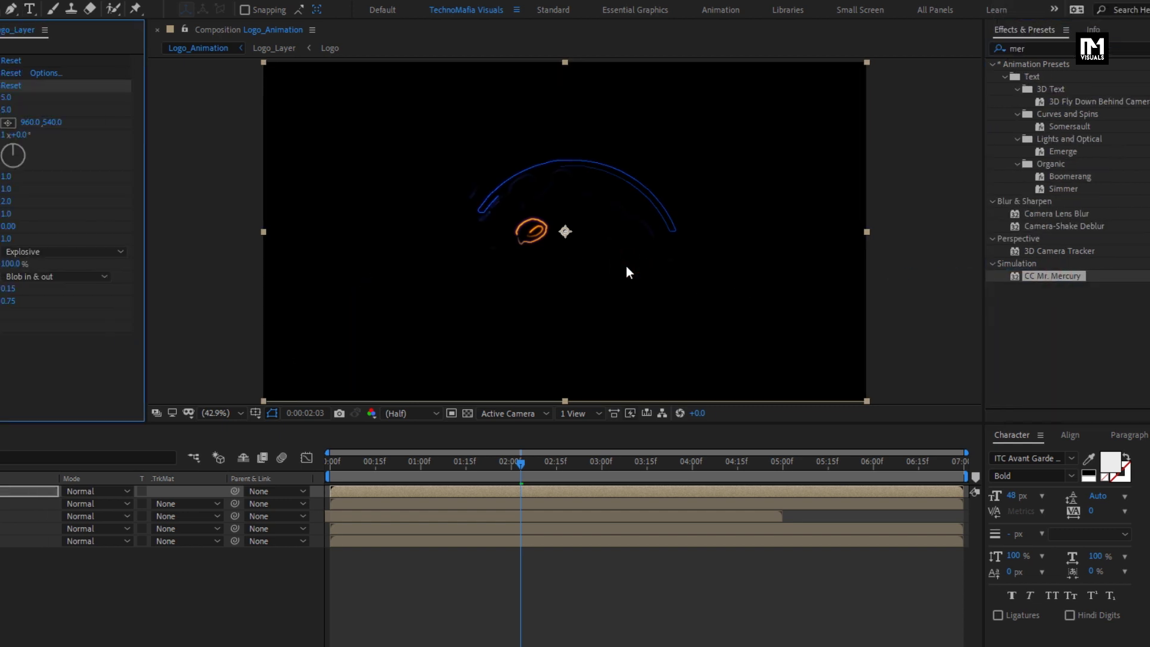
- Set Radius X and Radius Y of CC Mr. Mercury to 0
{"action": "left_click", "coordinate": [175, 104]}
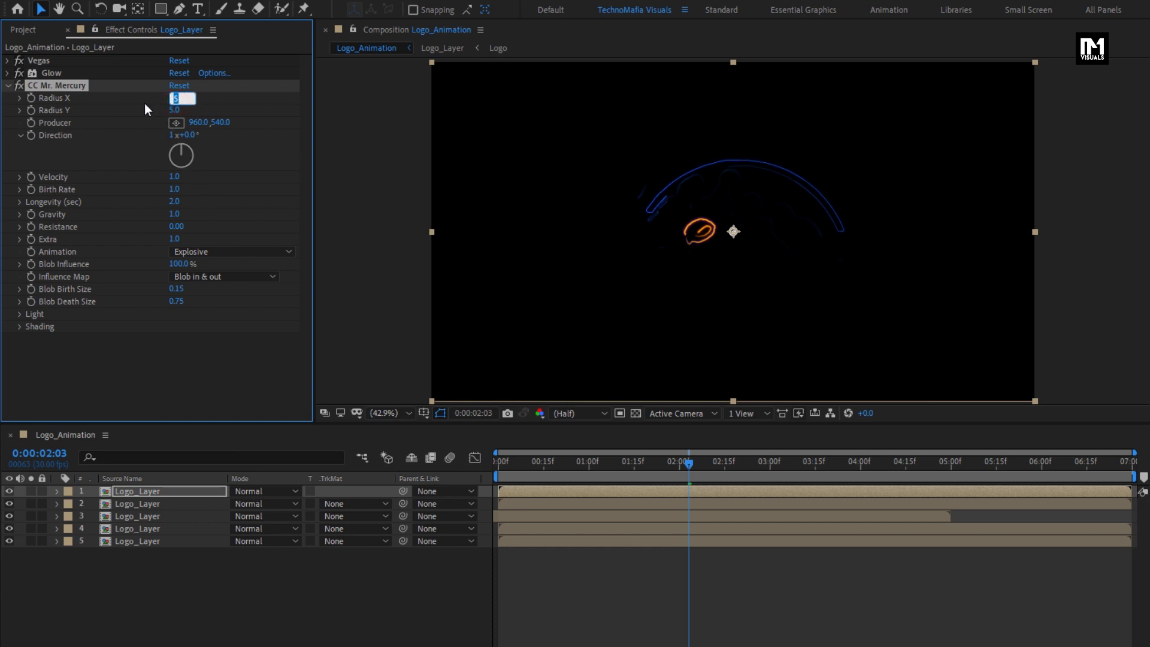
{"action": "type", "text": "0"}
{"action": "key", "text": "Return"}
{"action": "left_click", "coordinate": [173, 111]}
{"action": "type", "text": "0"}
{"action": "key", "text": "Return"}
- Set CC Mr. Mercury's Velocity to 4, Birth Rate to 3, Gravity to 0, Animation to Direction and Blob Birth Size to 0.25
{"action": "left_click", "coordinate": [172, 176]}
{"action": "left_click", "coordinate": [172, 190]}
{"action": "left_click", "coordinate": [180, 214]}
{"action": "left_click", "coordinate": [203, 251]}
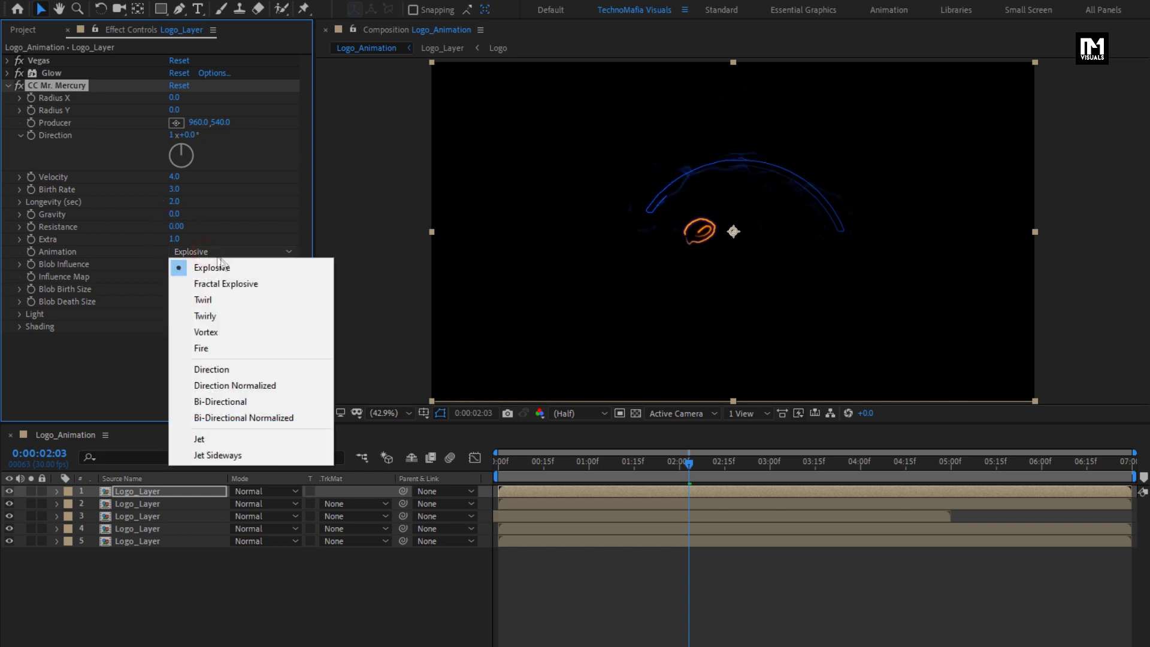
{"action": "left_click", "coordinate": [230, 369]}
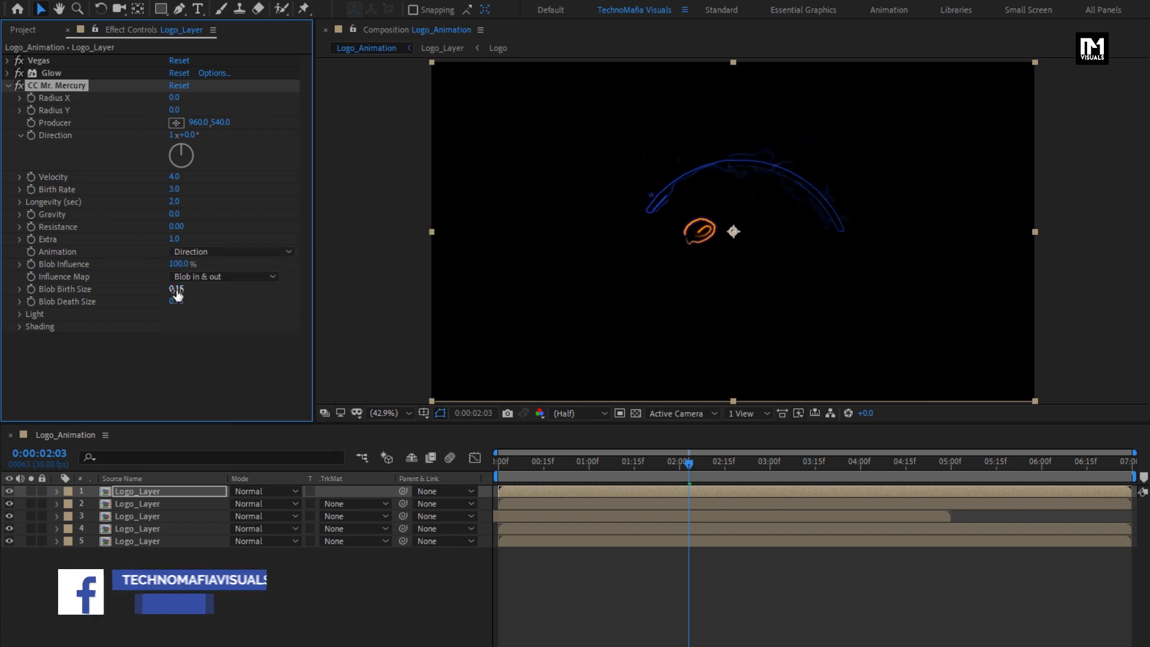
{"action": "left_click", "coordinate": [176, 289]}
{"action": "type", "text": "0.25"}
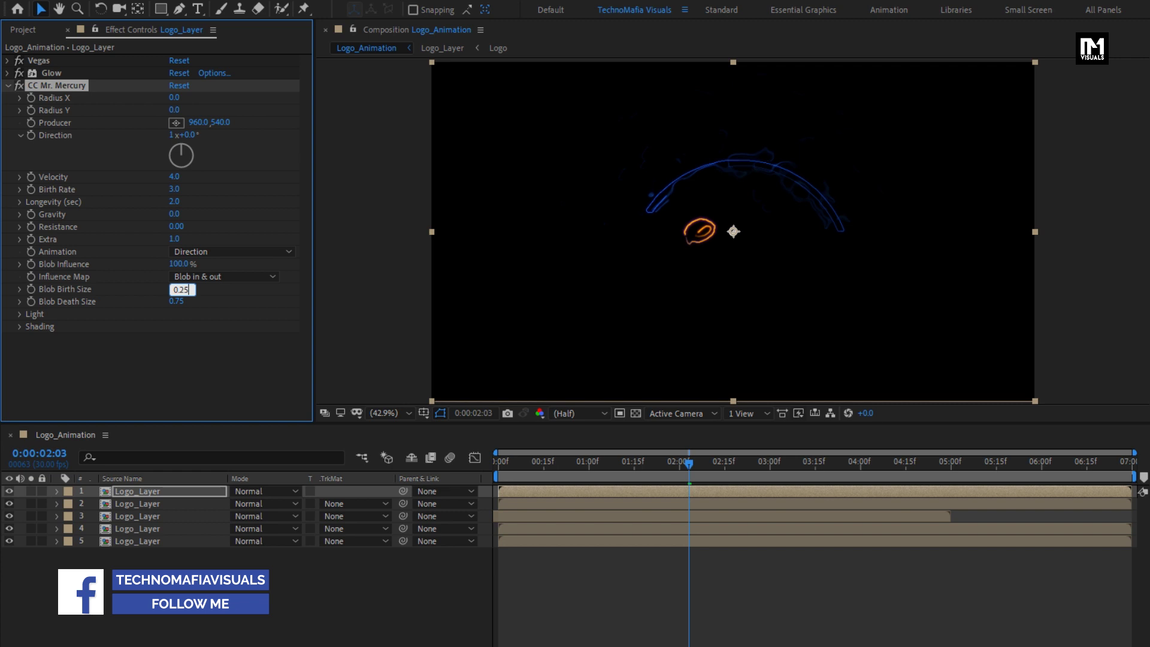
{"action": "left_click", "coordinate": [156, 293]}
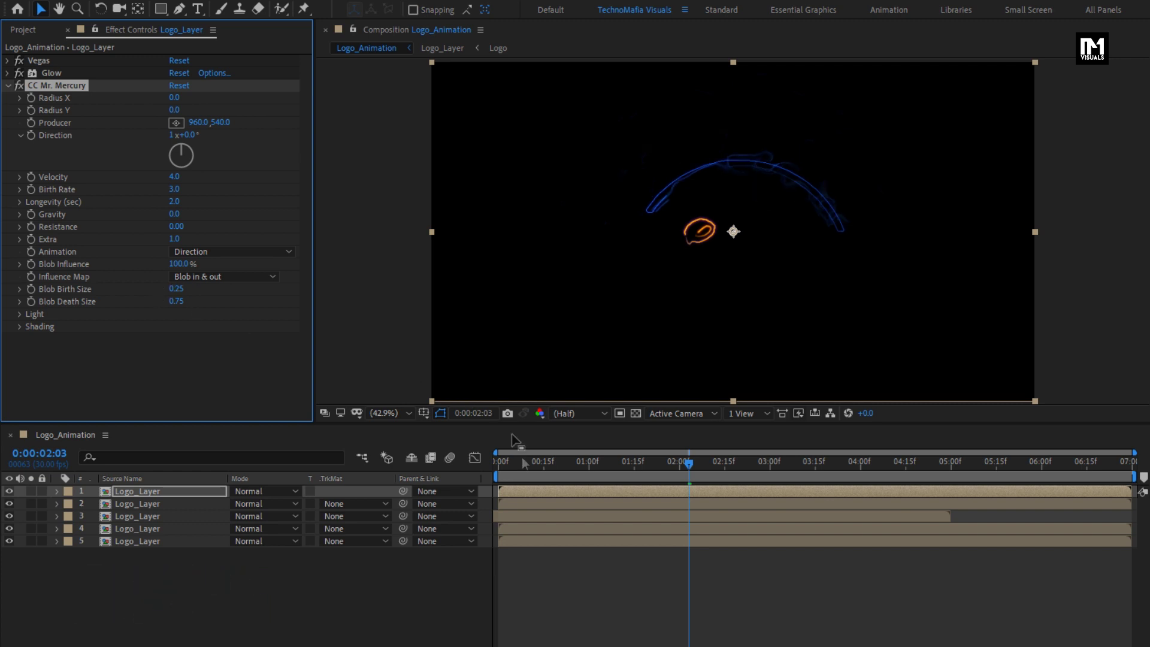
- Preview the particle animation from the first frame
{"action": "left_click", "coordinate": [497, 465]}
{"action": "key", "text": "space"}
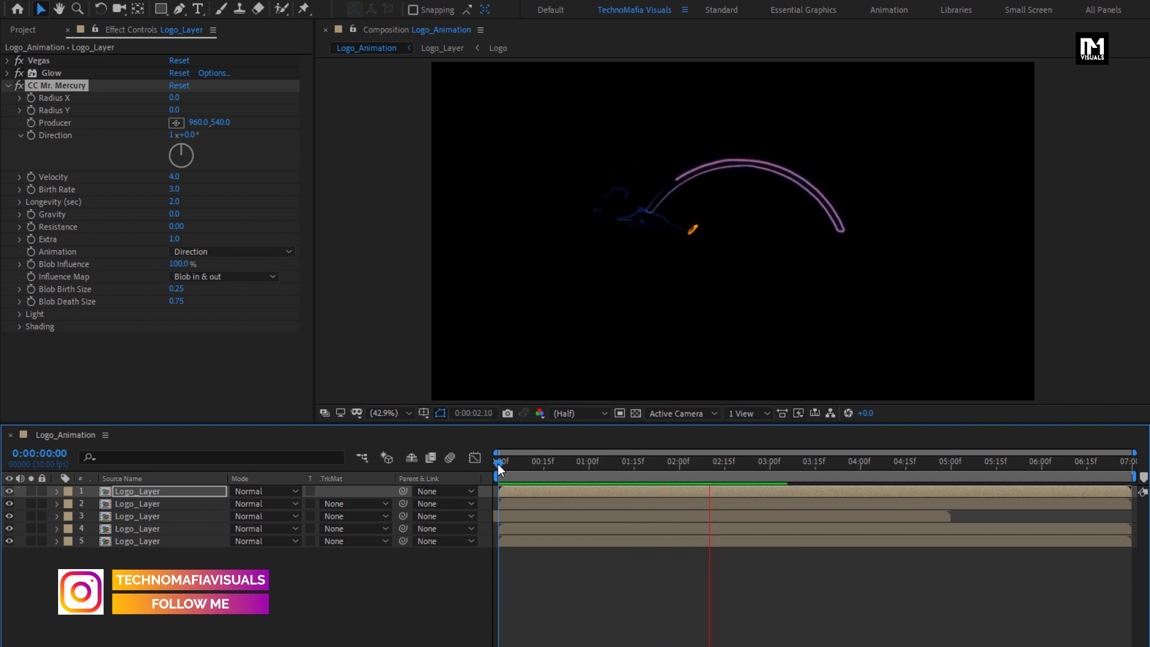
{"action": "key", "text": "space"}
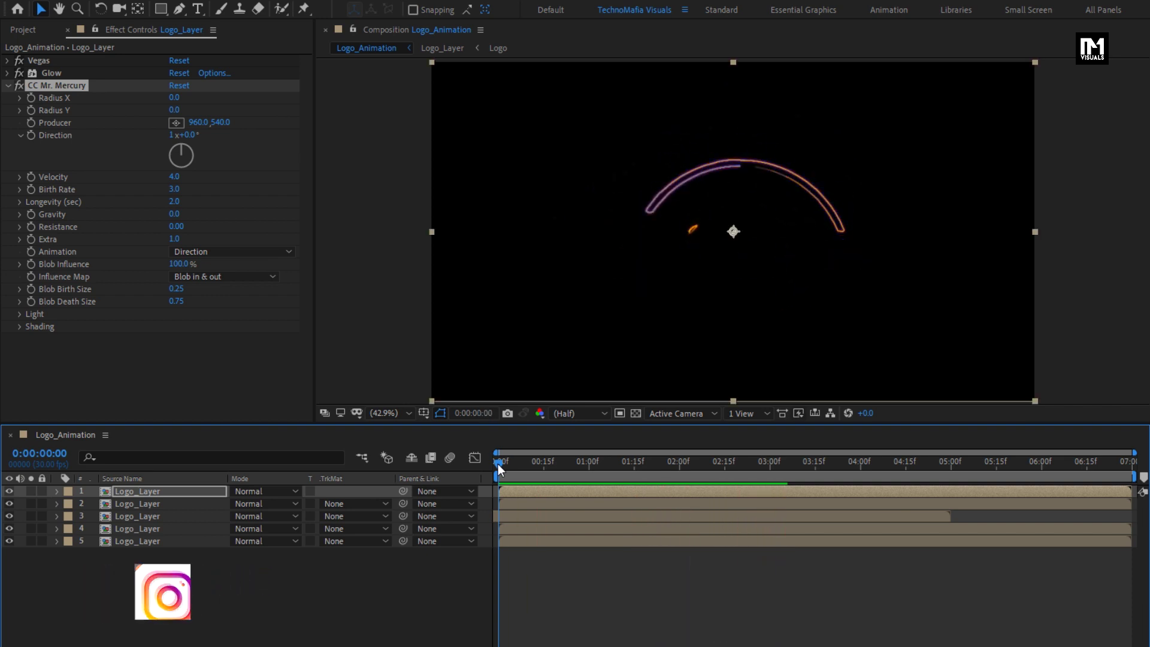
- Add the Logo composition above all layers in Logo_Animation and set its Opacity to 0%
{"action": "left_click", "coordinate": [28, 31]}
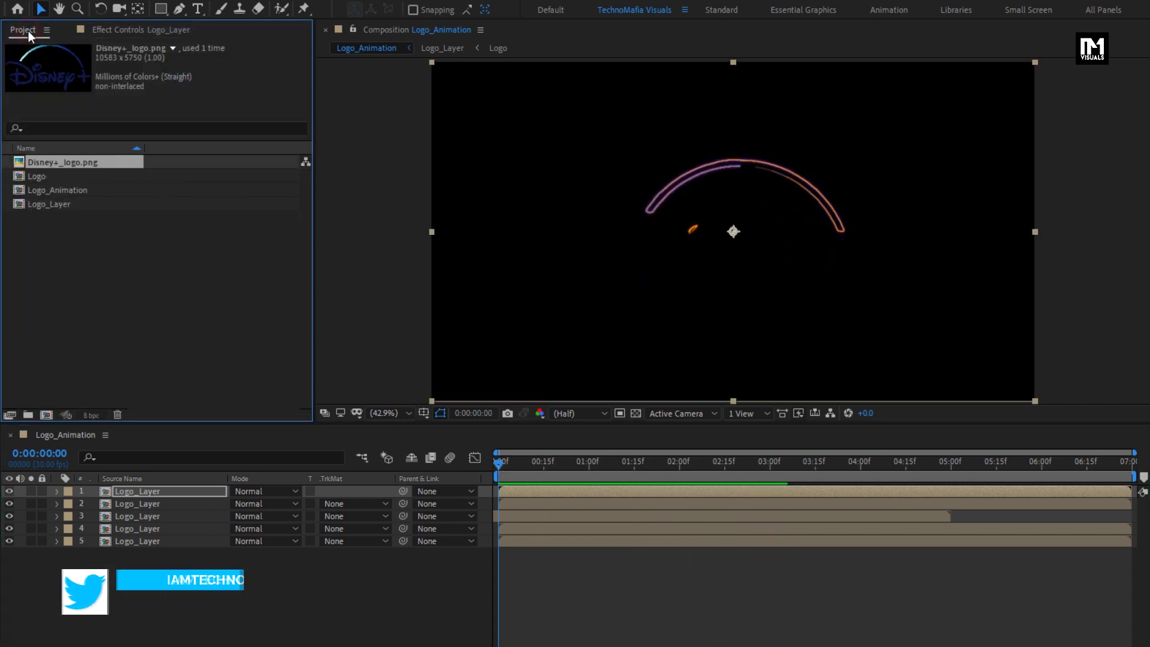
{"action": "left_click", "coordinate": [37, 182]}
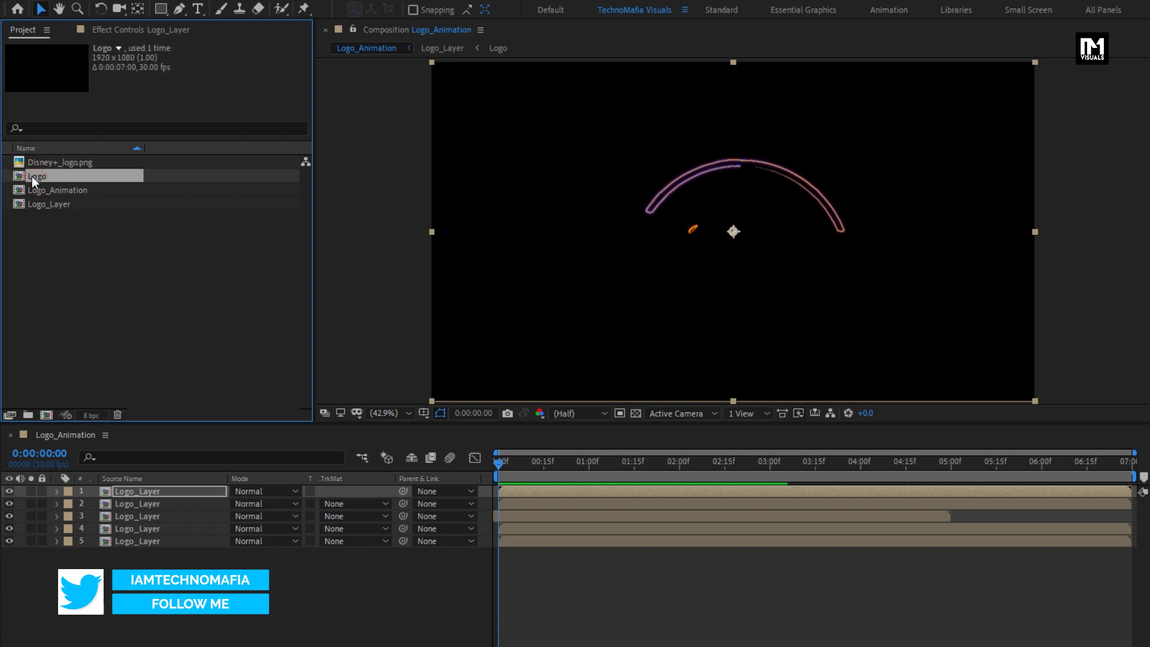
{"action": "left_click_drag", "start_coordinate": [31, 176], "coordinate": [152, 490]}
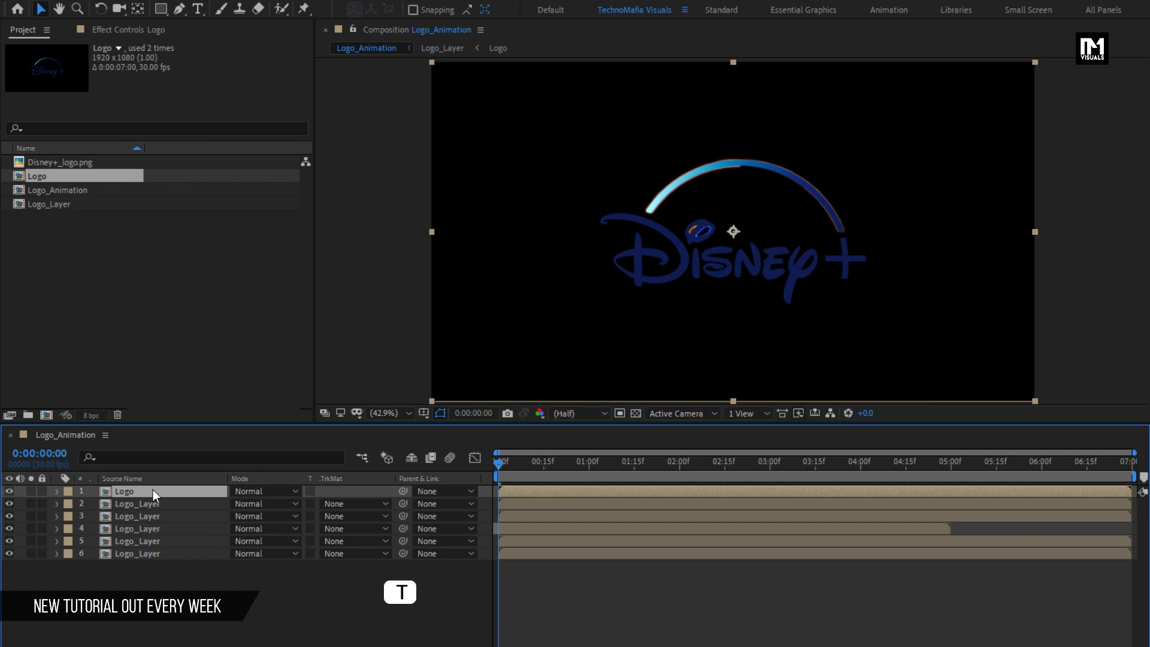
{"action": "key", "text": "t"}
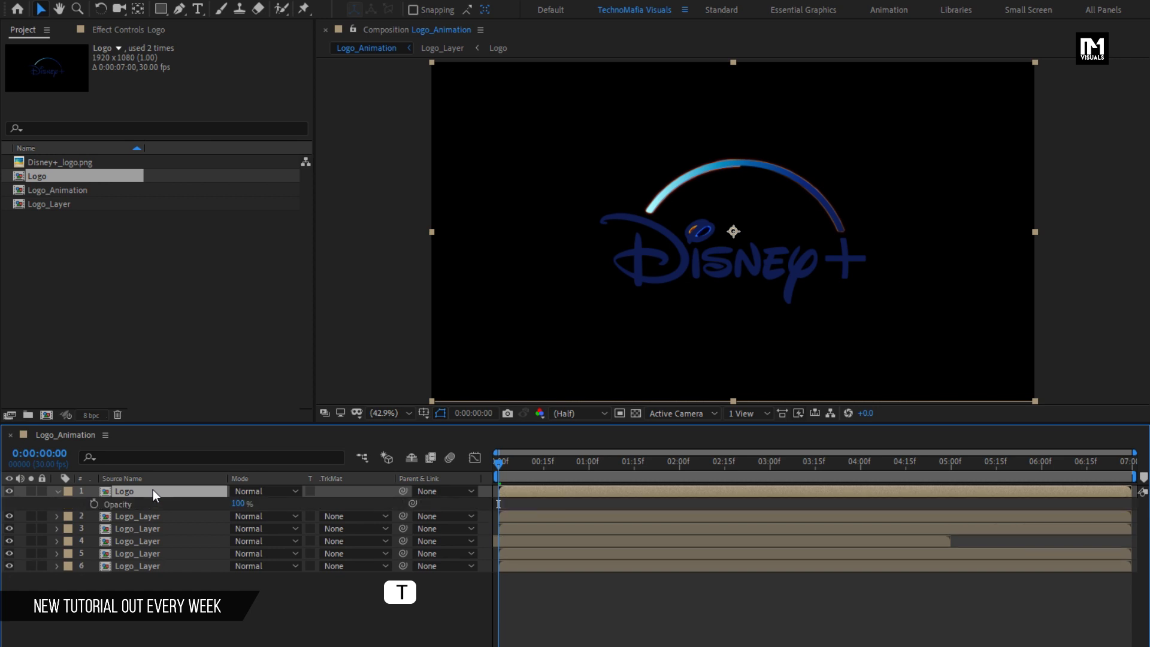
{"action": "left_click", "coordinate": [237, 504]}
{"action": "type", "text": "0"}
{"action": "key", "text": "Return"}
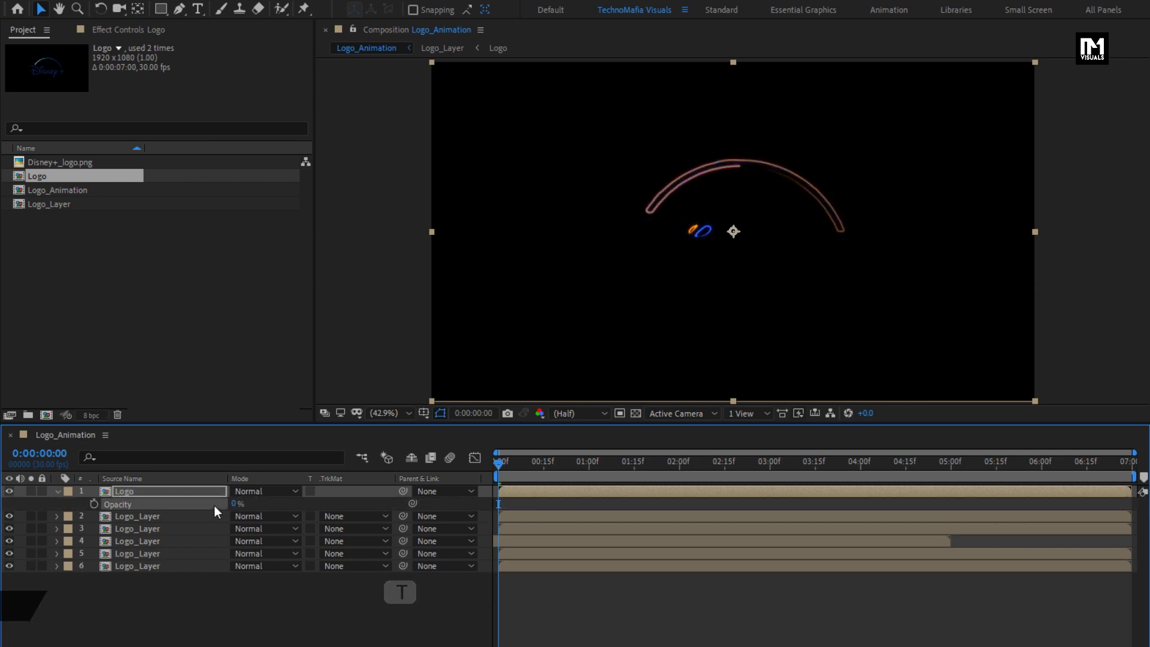
- Add the expression wiggle(90,90) to the Logo layer's Opacity and preview the flicker from the first frame
{"action": "key", "text": "alt"}
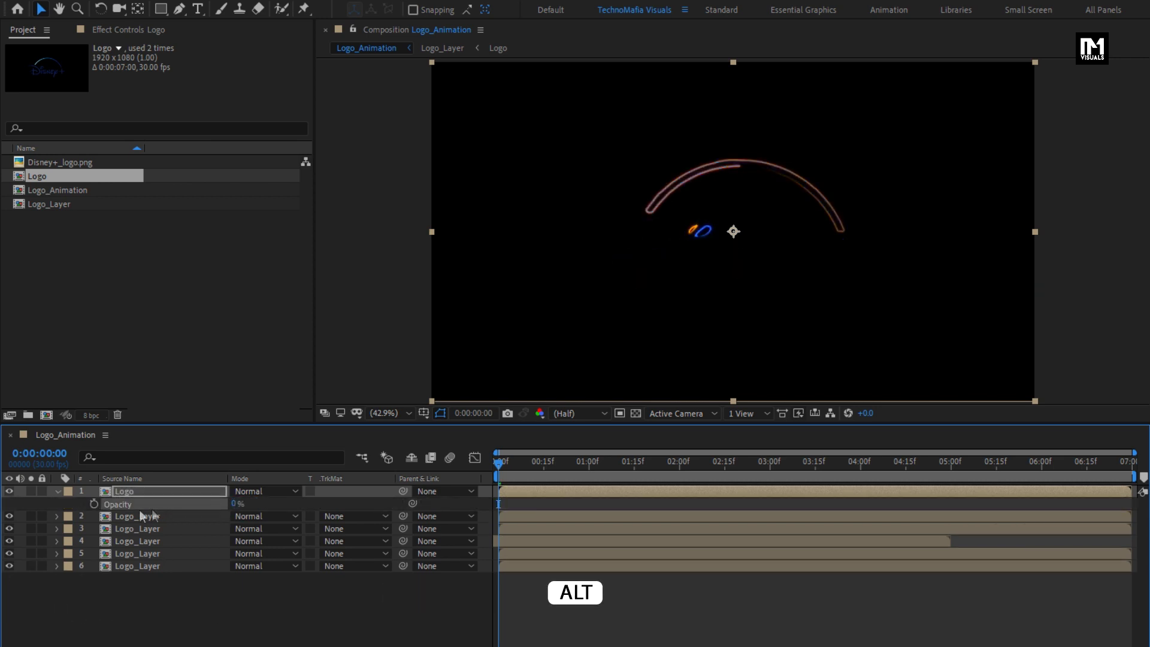
{"action": "left_click", "coordinate": [94, 504], "text": "alt"}
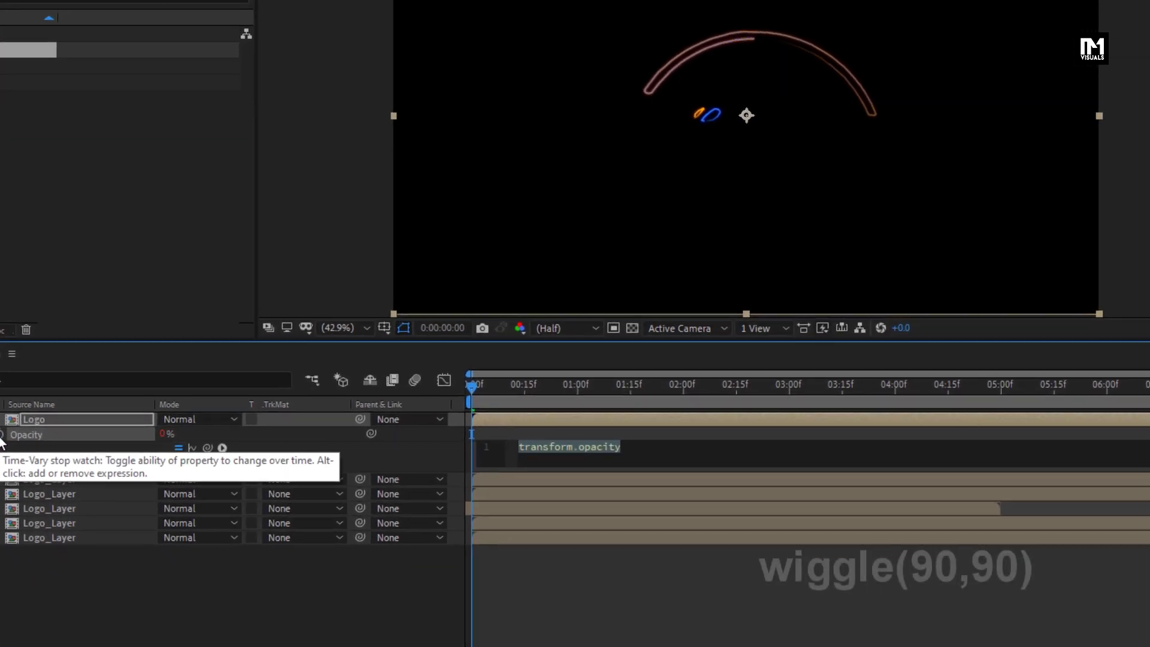
{"action": "type", "text": "wigg"}
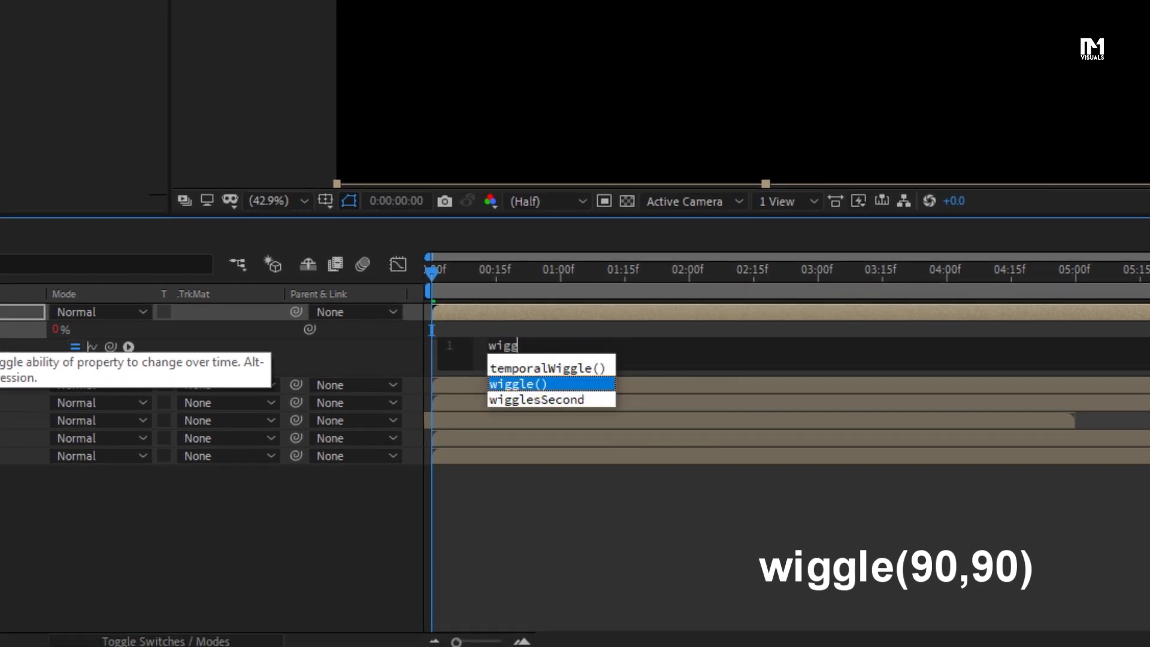
{"action": "type", "text": "le()90"}
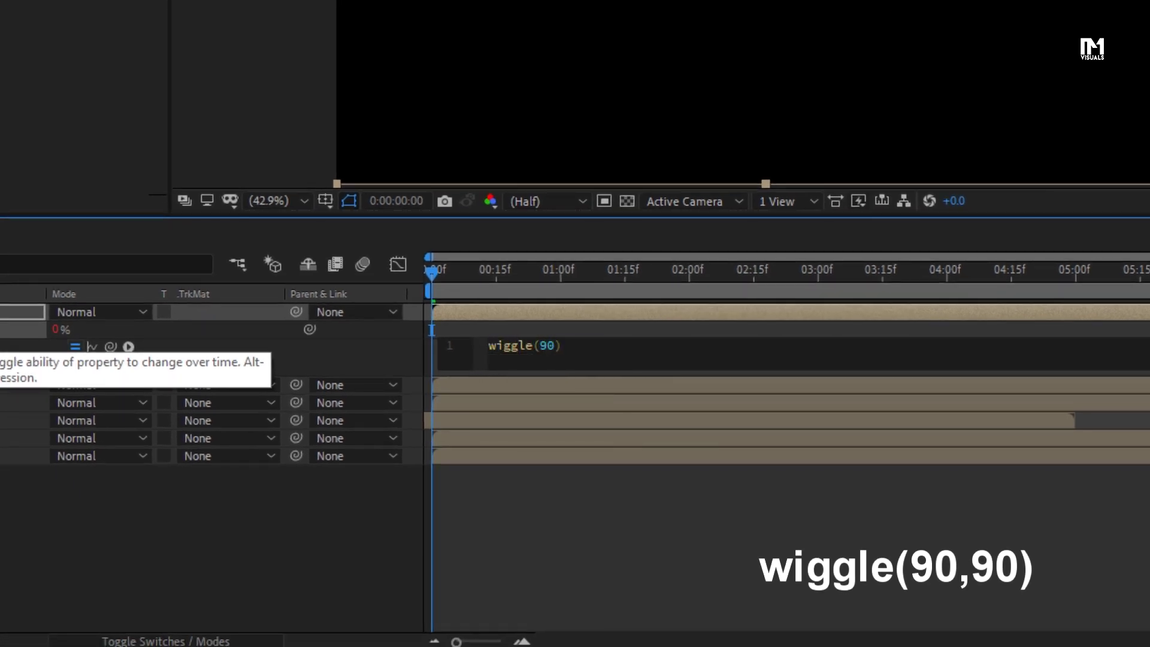
{"action": "type", "text": ",90"}
{"action": "key", "text": "KP_Enter"}
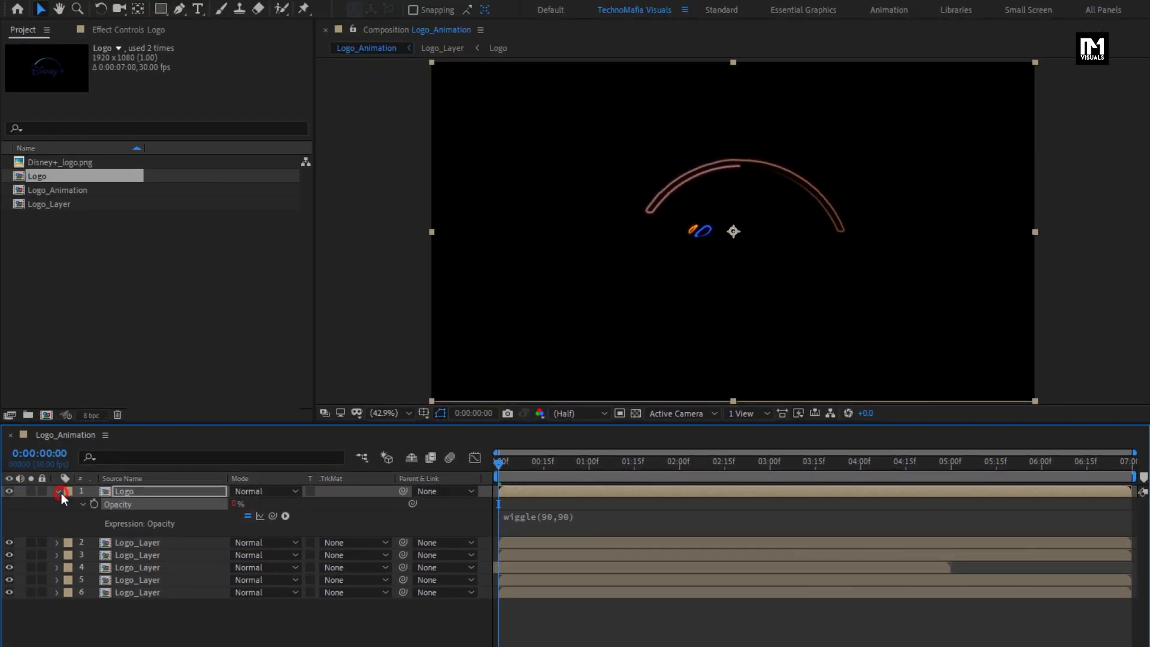
{"action": "left_click", "coordinate": [60, 491]}
{"action": "key", "text": "space"}
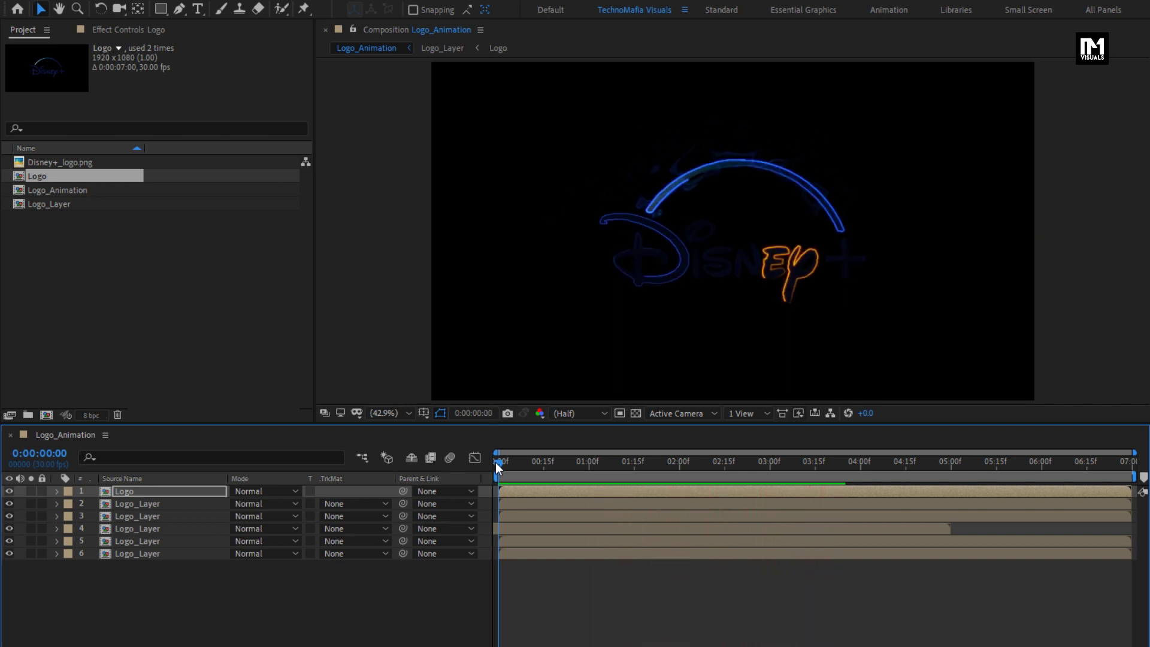
{"action": "key", "text": "space"}
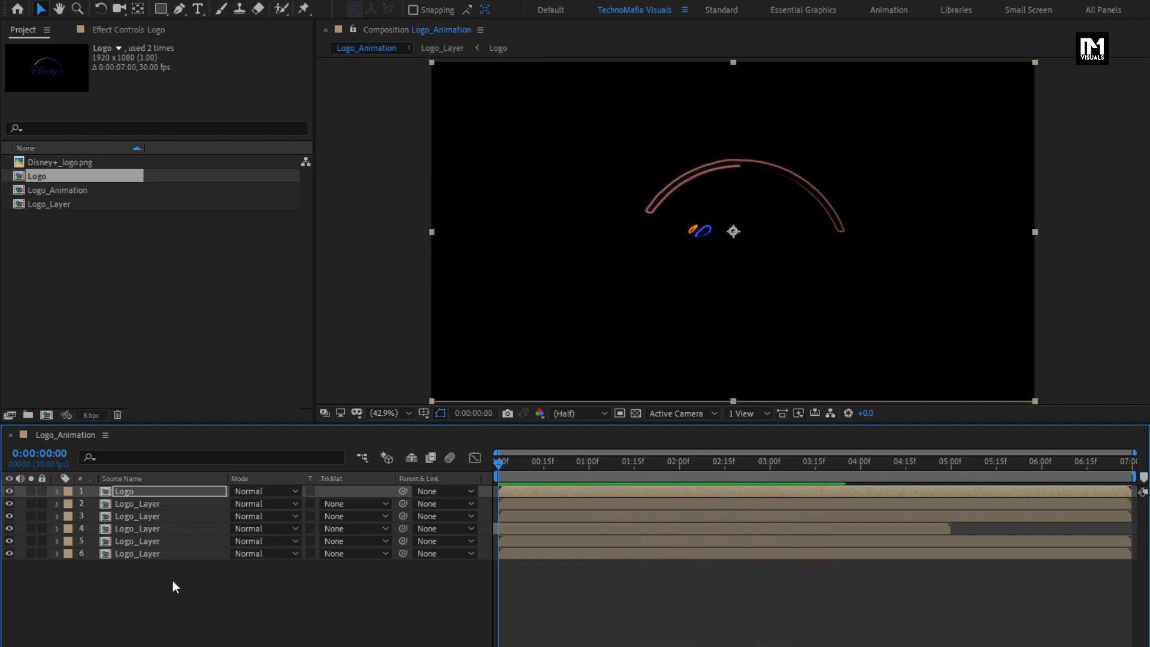
- Add Opacity keyframes at 100% to all five Logo_Layer layers at 0:00:03:29, leaving out the Logo layer
{"action": "left_click_drag", "start_coordinate": [173, 581], "coordinate": [142, 491]}
{"action": "key", "text": "t"}
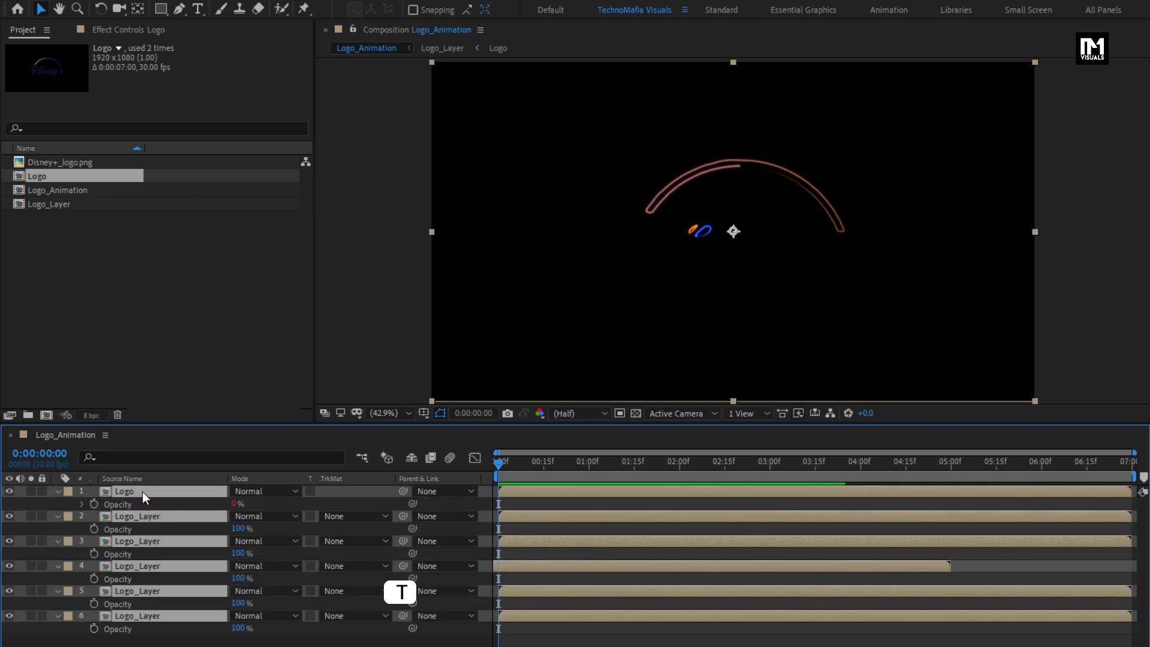
{"action": "left_click", "coordinate": [131, 494], "text": "ctrl"}
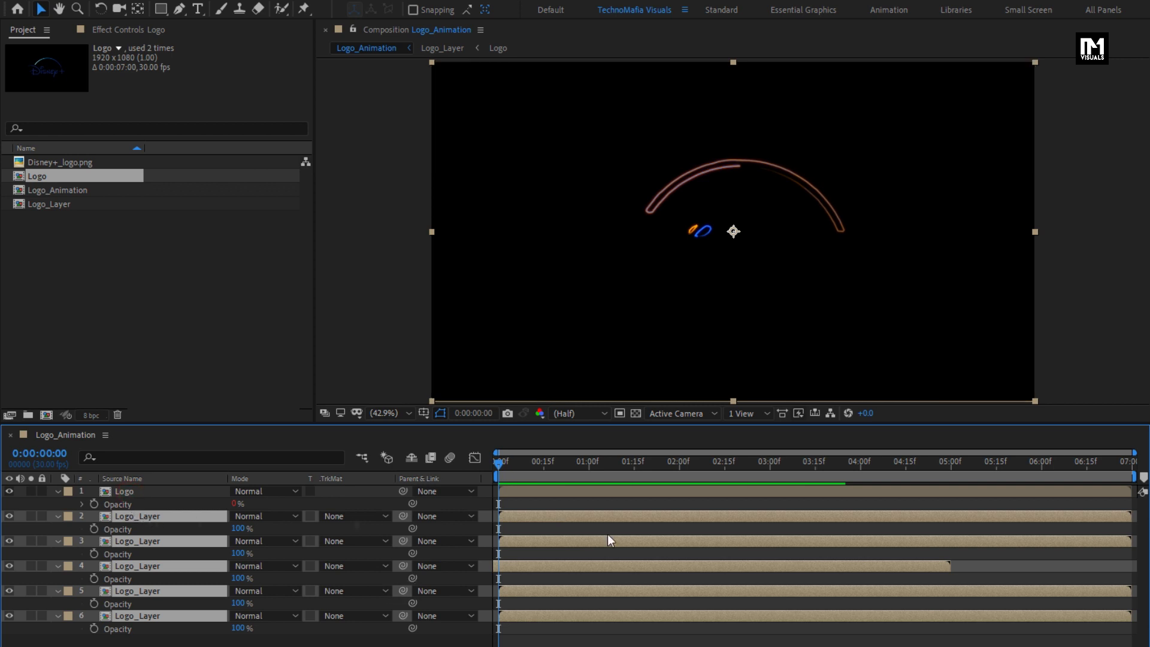
{"action": "left_click", "coordinate": [859, 466]}
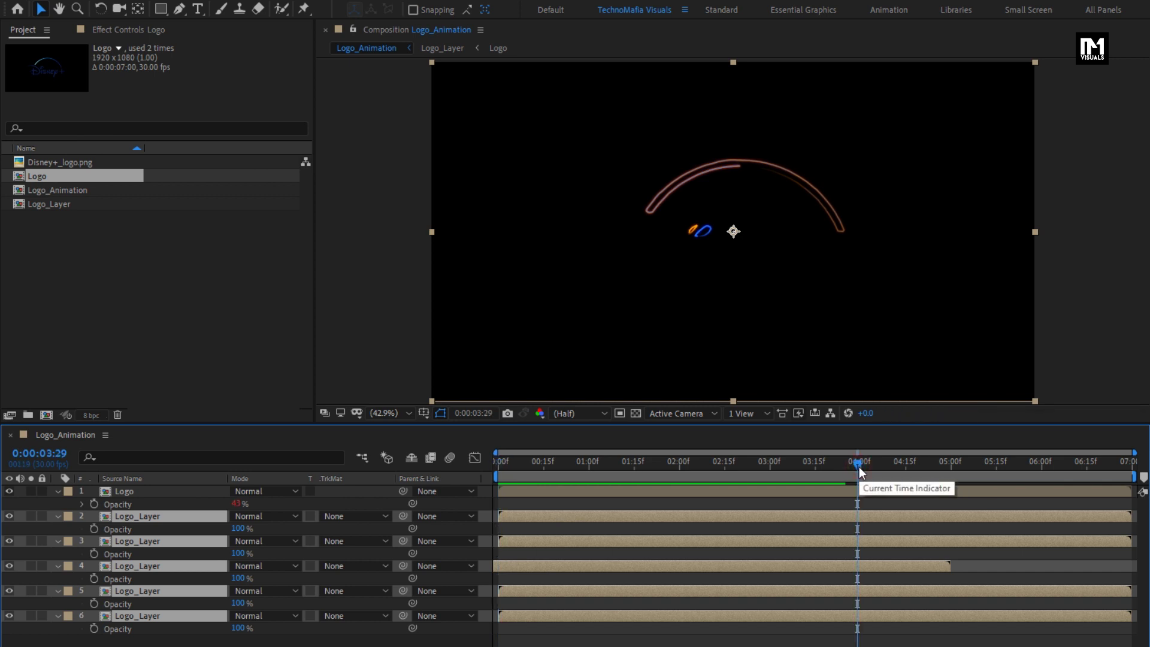
{"action": "left_click", "coordinate": [94, 629]}
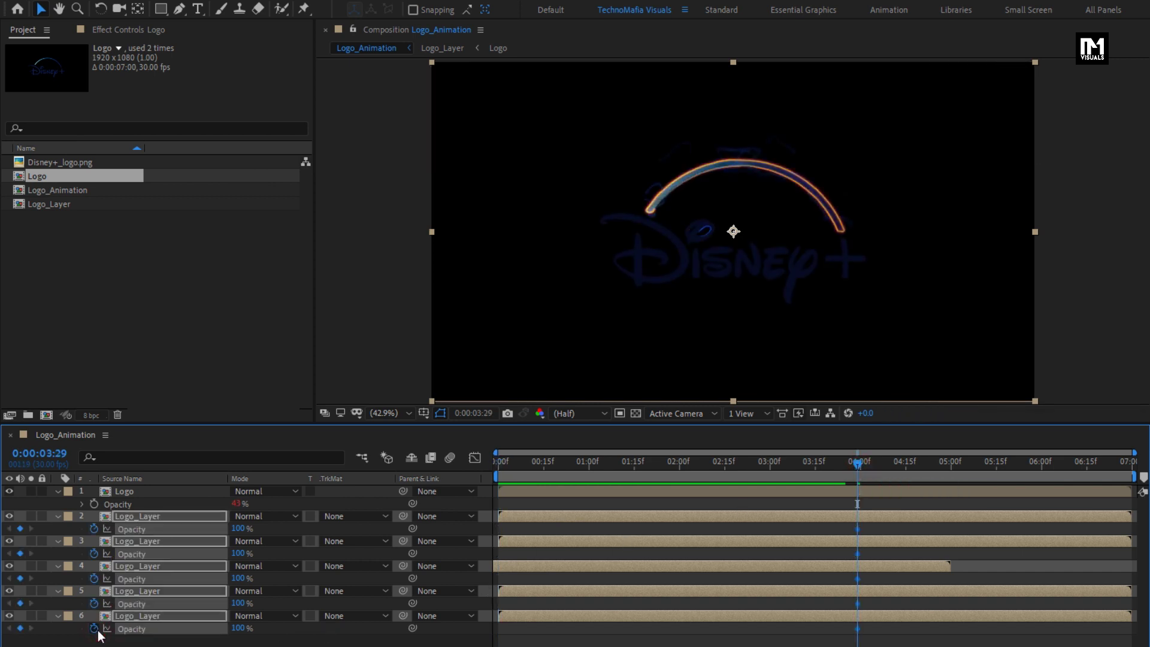
- Set the Opacity of the five Logo_Layer layers to 0% at 0:00:05:01, check the fade, and collapse all layer properties
{"action": "left_click", "coordinate": [952, 468]}
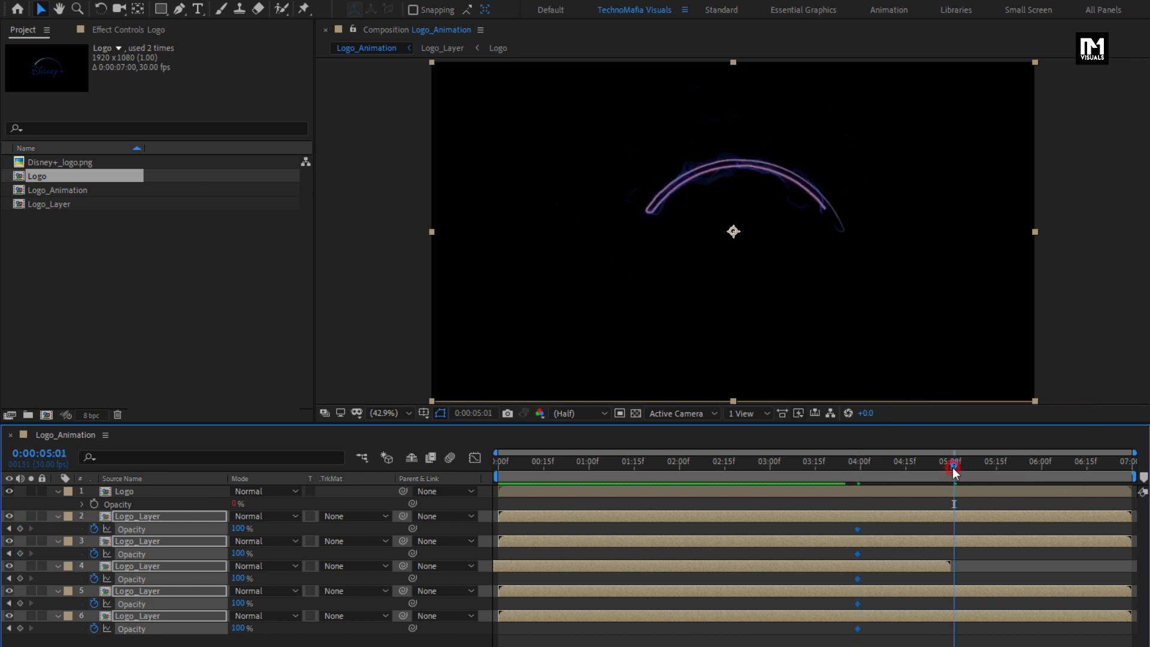
{"action": "left_click_drag", "start_coordinate": [240, 628], "coordinate": [133, 628]}
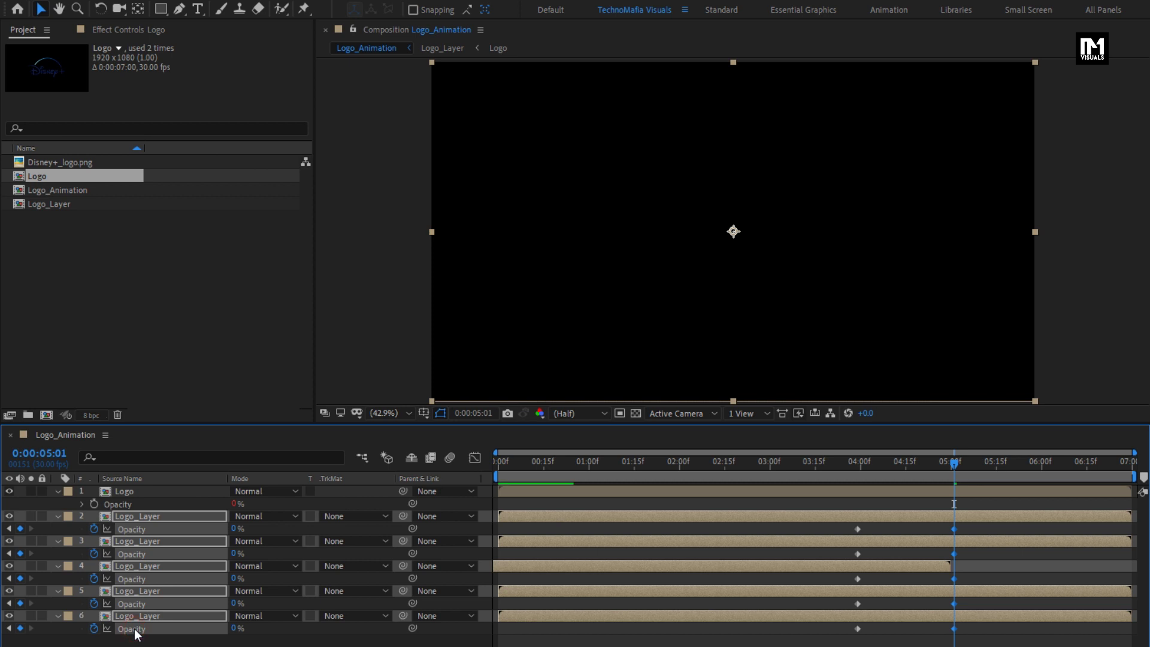
{"action": "left_click_drag", "start_coordinate": [857, 467], "coordinate": [919, 466]}
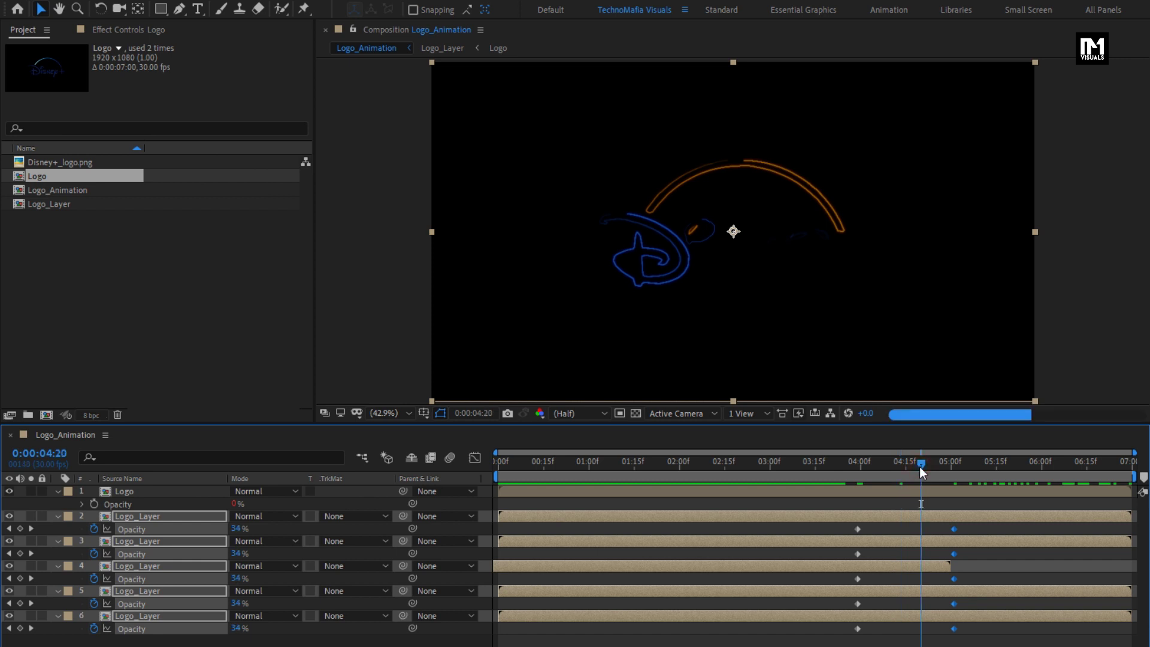
{"action": "left_click", "coordinate": [58, 491]}
{"action": "left_click", "coordinate": [84, 639]}
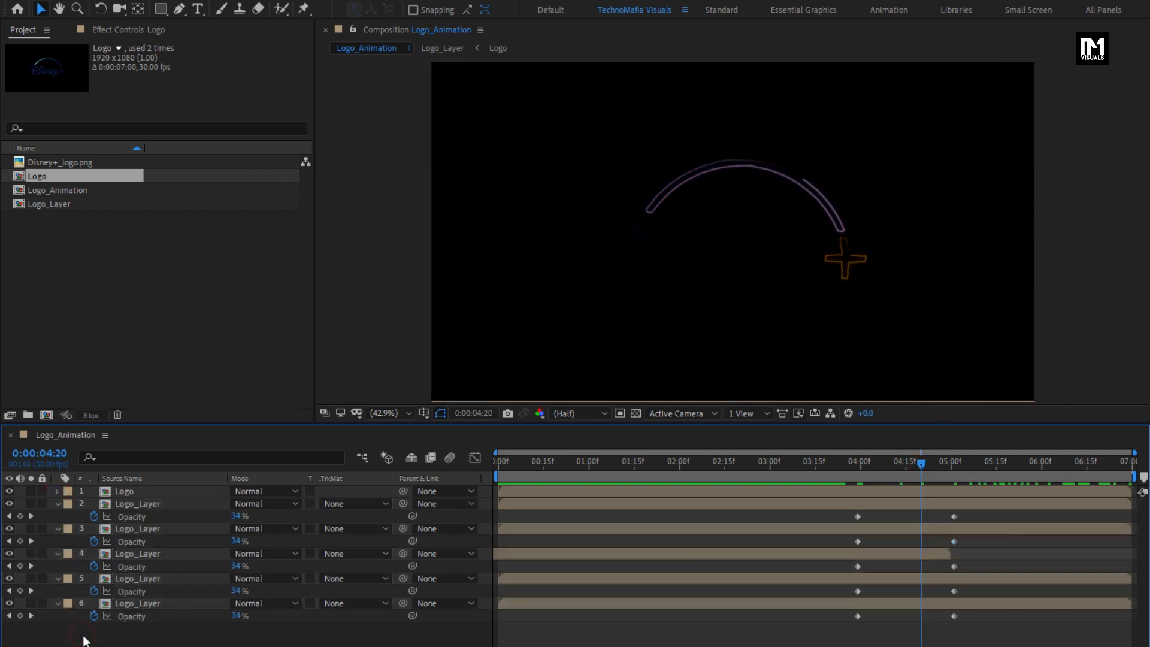
{"action": "key", "text": "u"}
- Create a null object and parent the Logo layer and all five Logo_Layer layers to it
{"action": "right_click", "coordinate": [120, 612]}
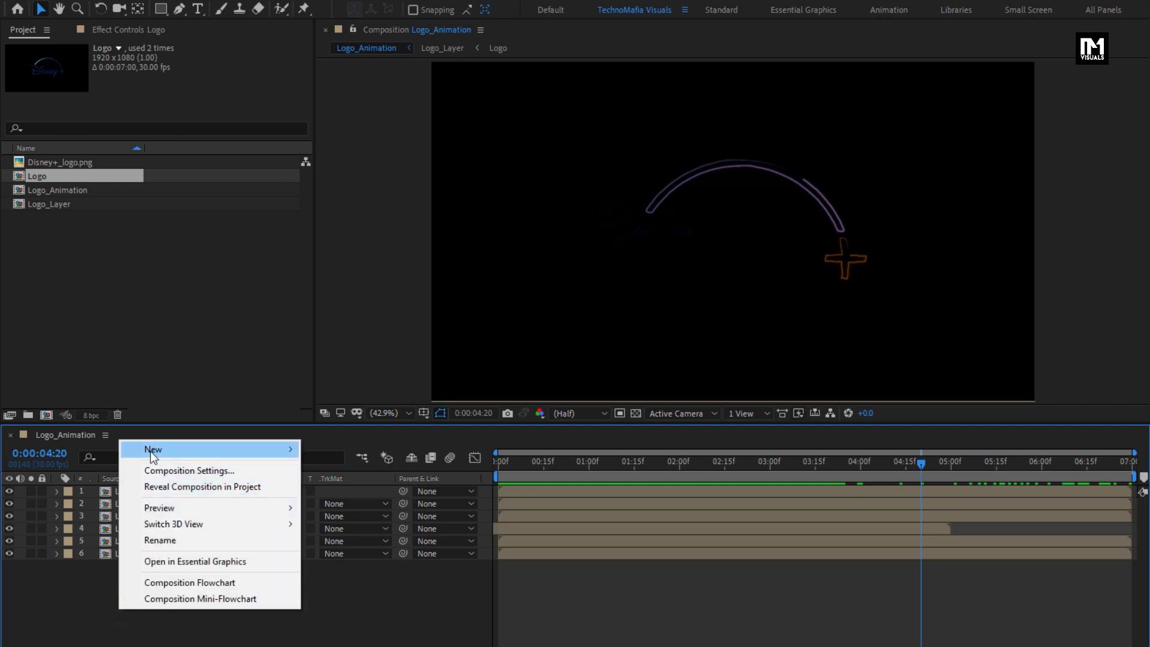
{"action": "mouse_move", "coordinate": [153, 452]}
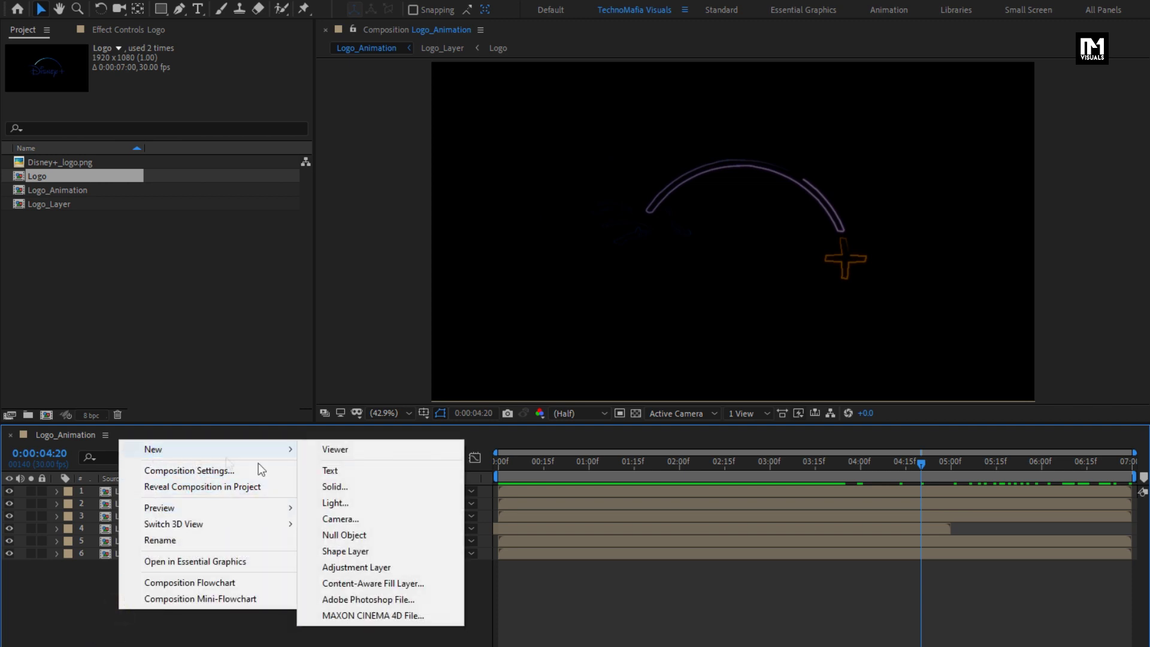
{"action": "left_click", "coordinate": [366, 534]}
{"action": "left_click_drag", "start_coordinate": [150, 585], "coordinate": [133, 501]}
{"action": "left_click", "coordinate": [437, 515]}
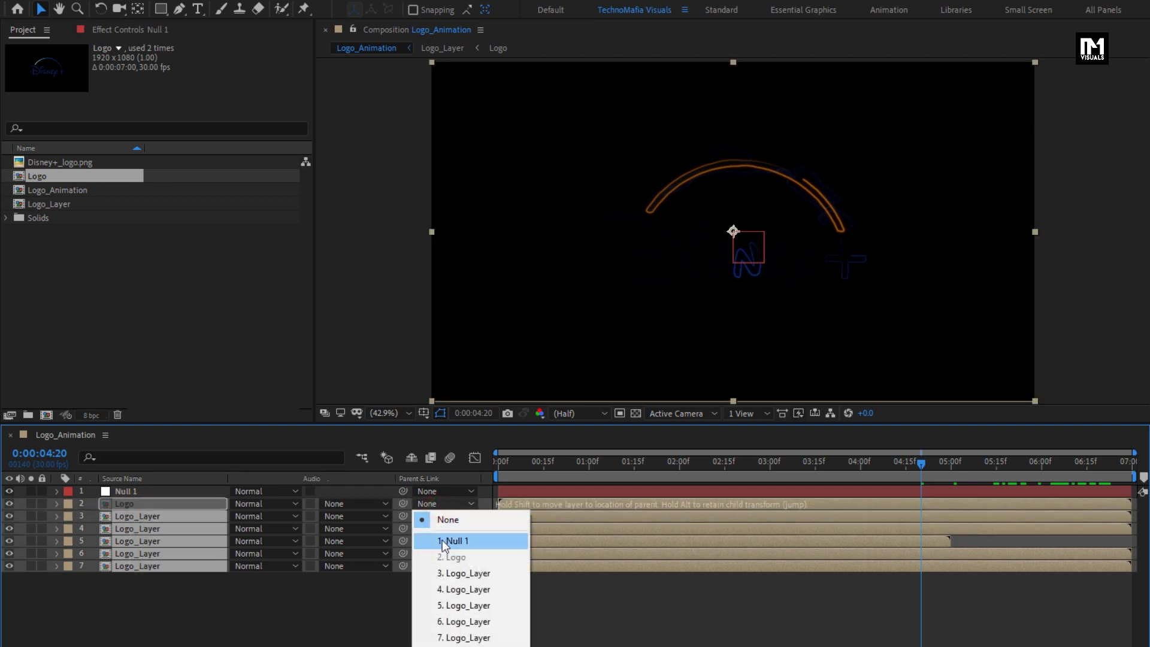
{"action": "left_click", "coordinate": [442, 540]}
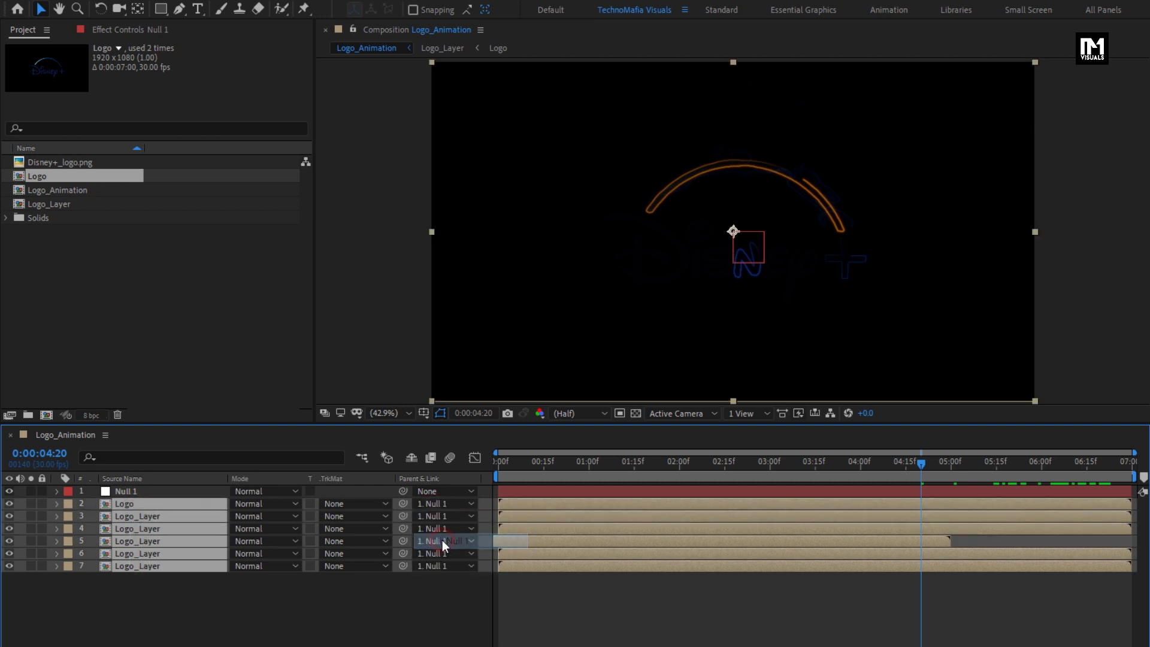
- Animate the null's Rotation from -15° at the first frame to 0° at 0:00:05:00
{"action": "left_click", "coordinate": [145, 491]}
{"action": "key", "text": "r"}
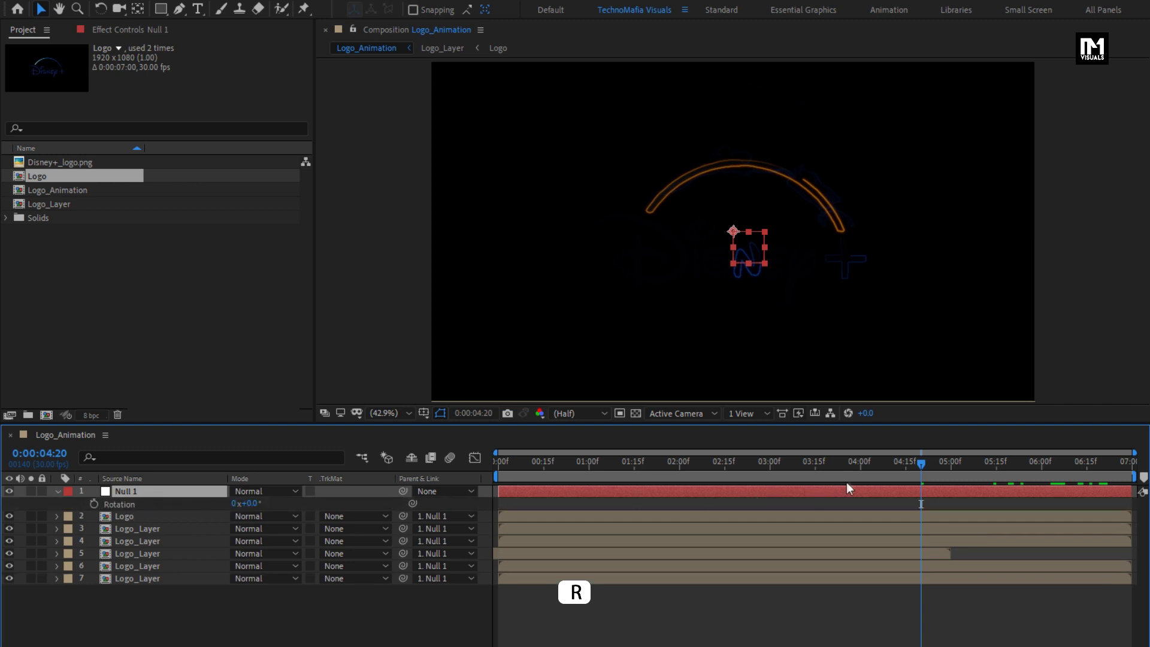
{"action": "left_click", "coordinate": [861, 471]}
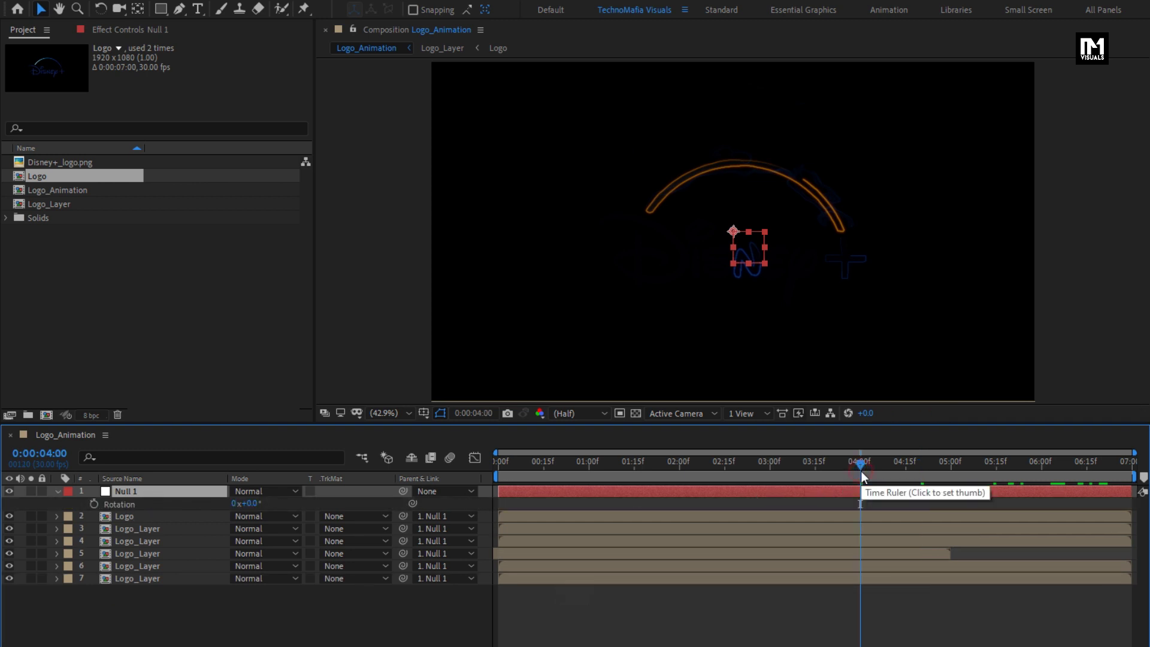
{"action": "left_click", "coordinate": [951, 467]}
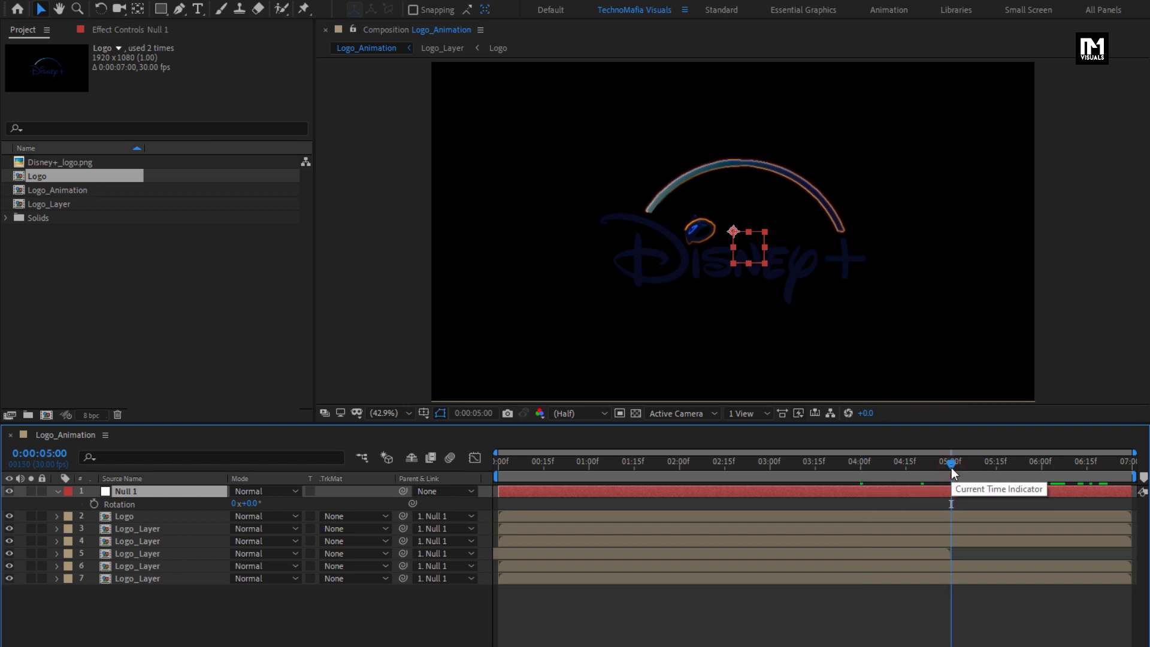
{"action": "left_click", "coordinate": [94, 504]}
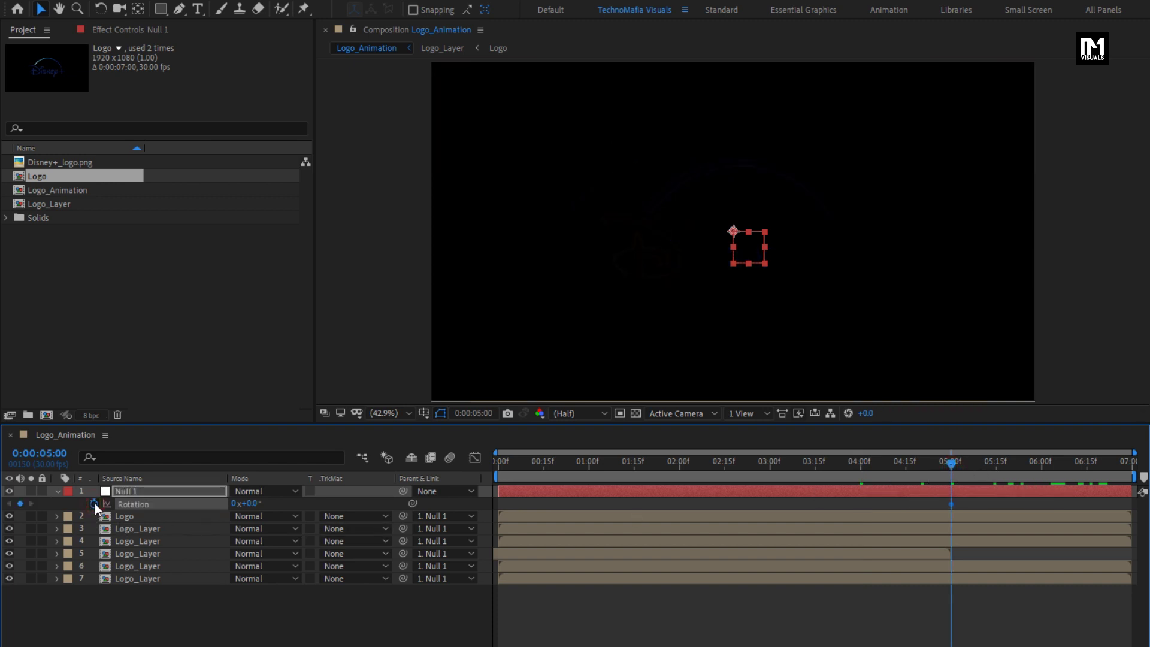
{"action": "left_click_drag", "start_coordinate": [503, 473], "coordinate": [489, 465]}
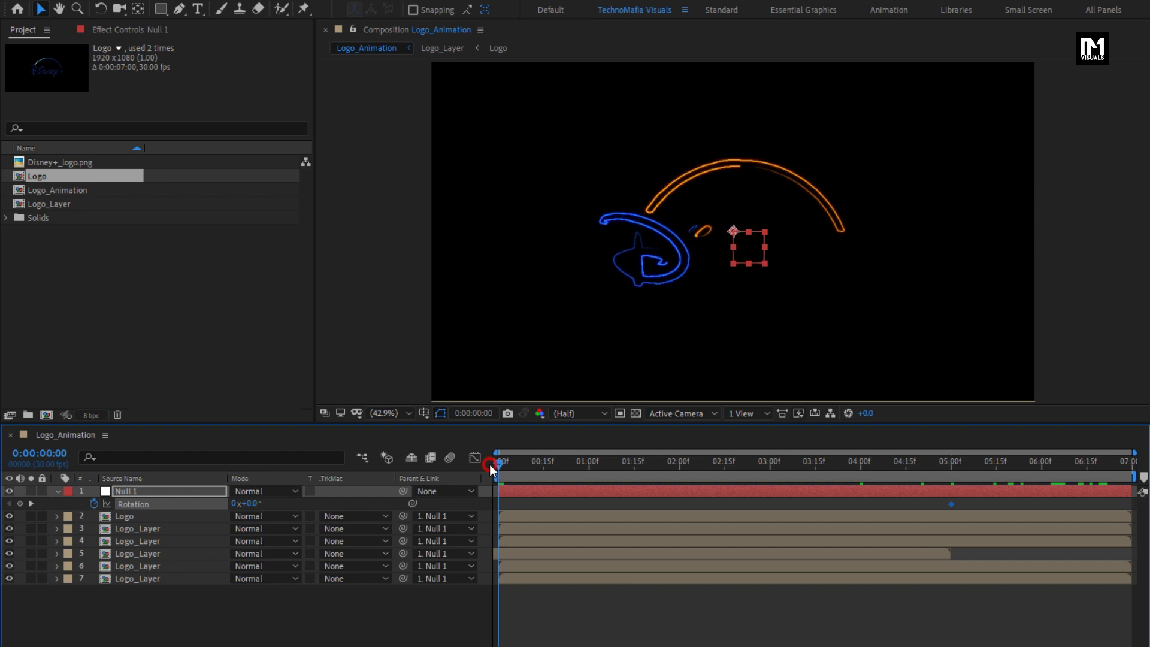
{"action": "left_click", "coordinate": [258, 503]}
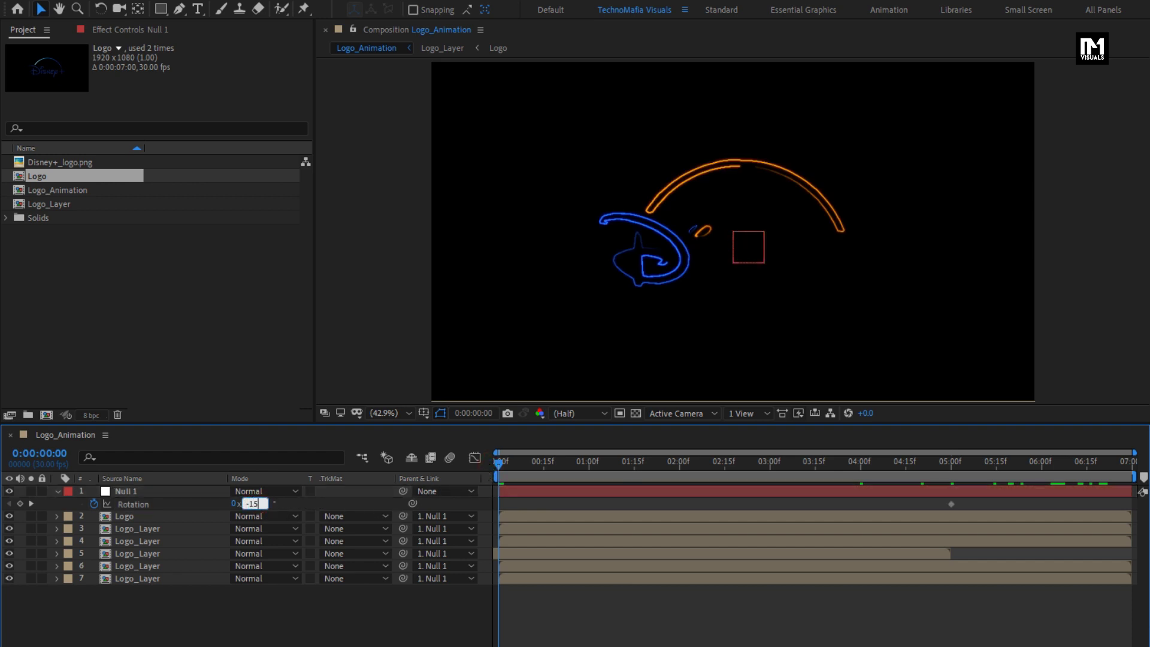
{"action": "type", "text": "-15"}
{"action": "key", "text": "Return"}
- Add a Scale keyframe to the null at 0:00:05:00 and set it to 85%
{"action": "left_click", "coordinate": [202, 492]}
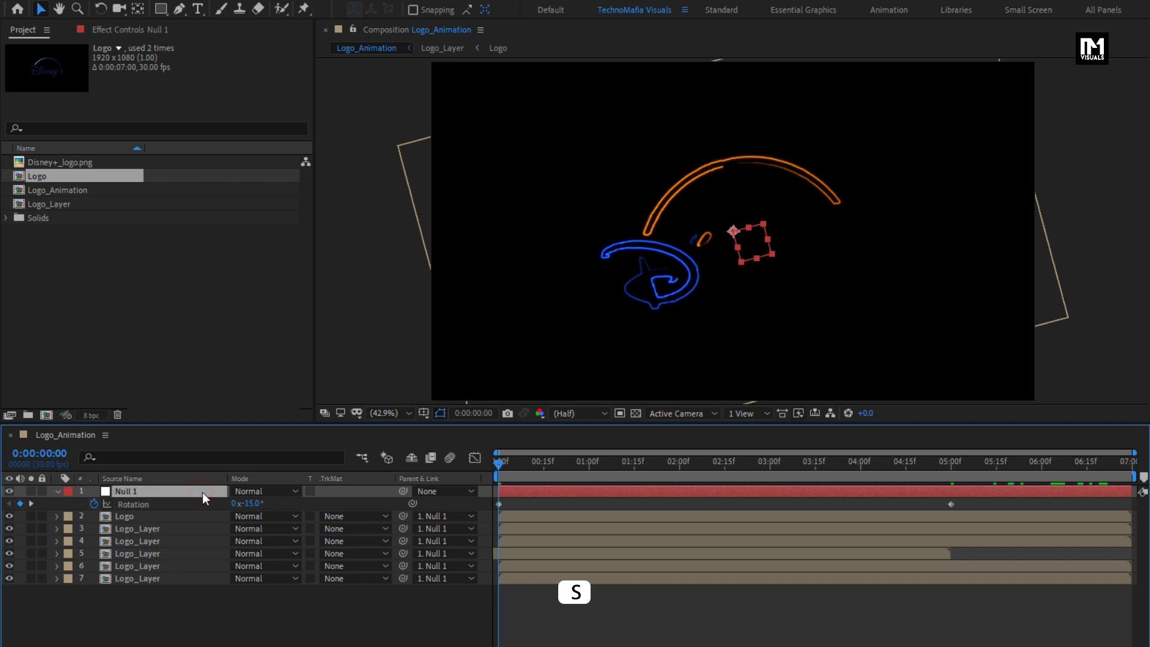
{"action": "key", "text": "s"}
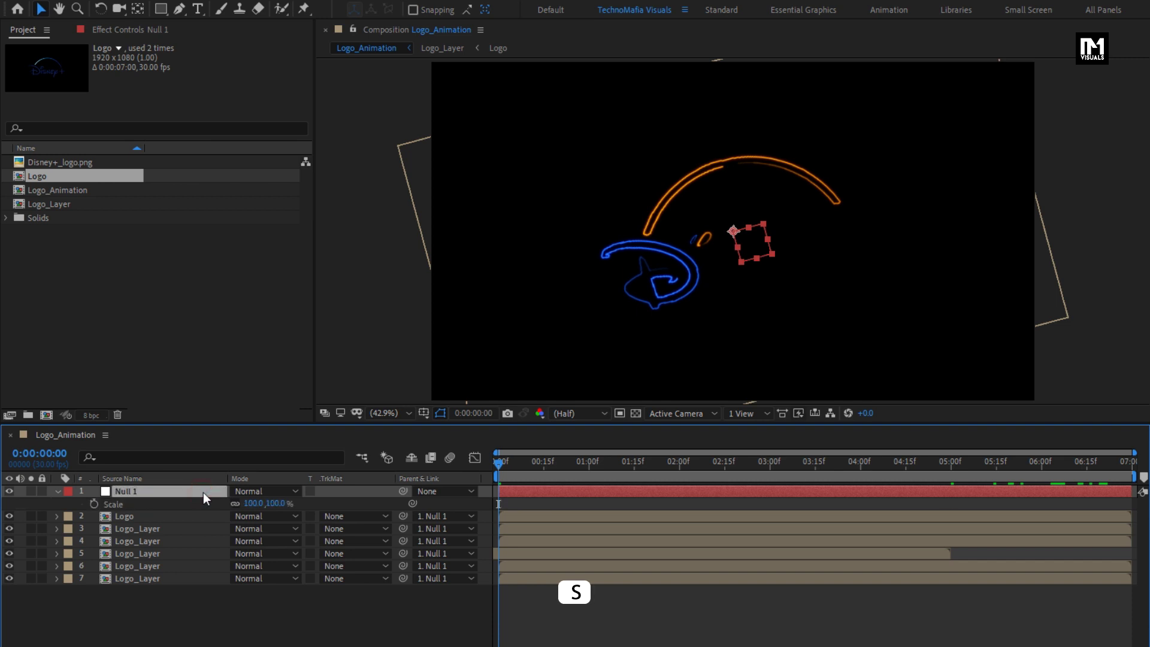
{"action": "left_click", "coordinate": [951, 465]}
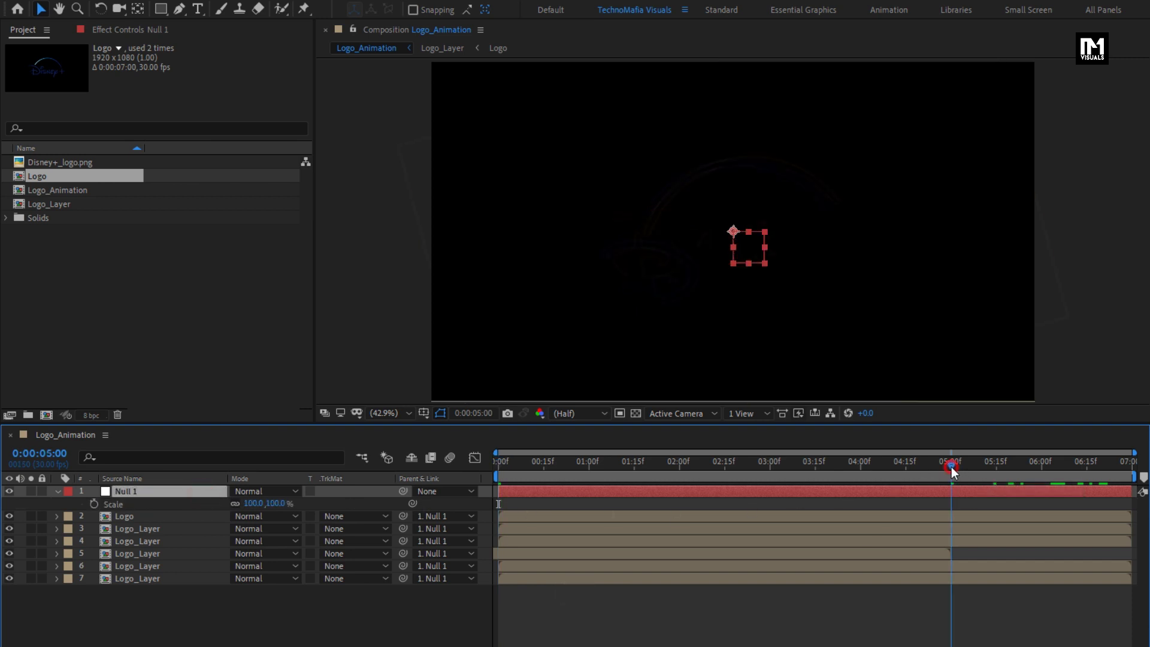
{"action": "left_click", "coordinate": [93, 504]}
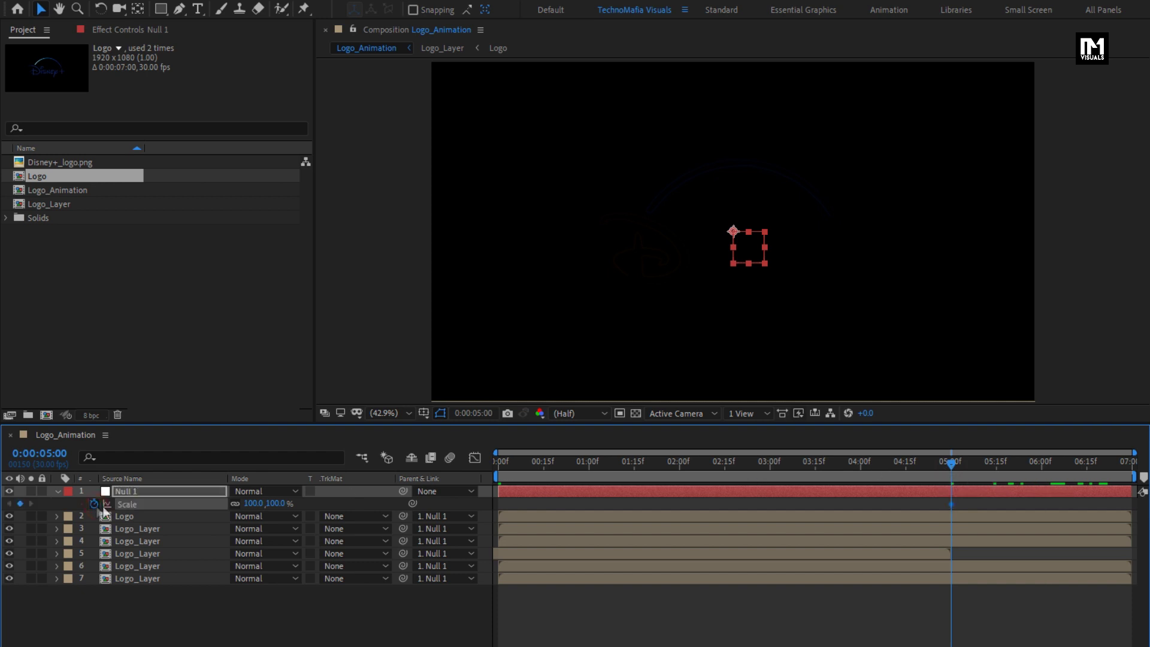
{"action": "left_click", "coordinate": [270, 504]}
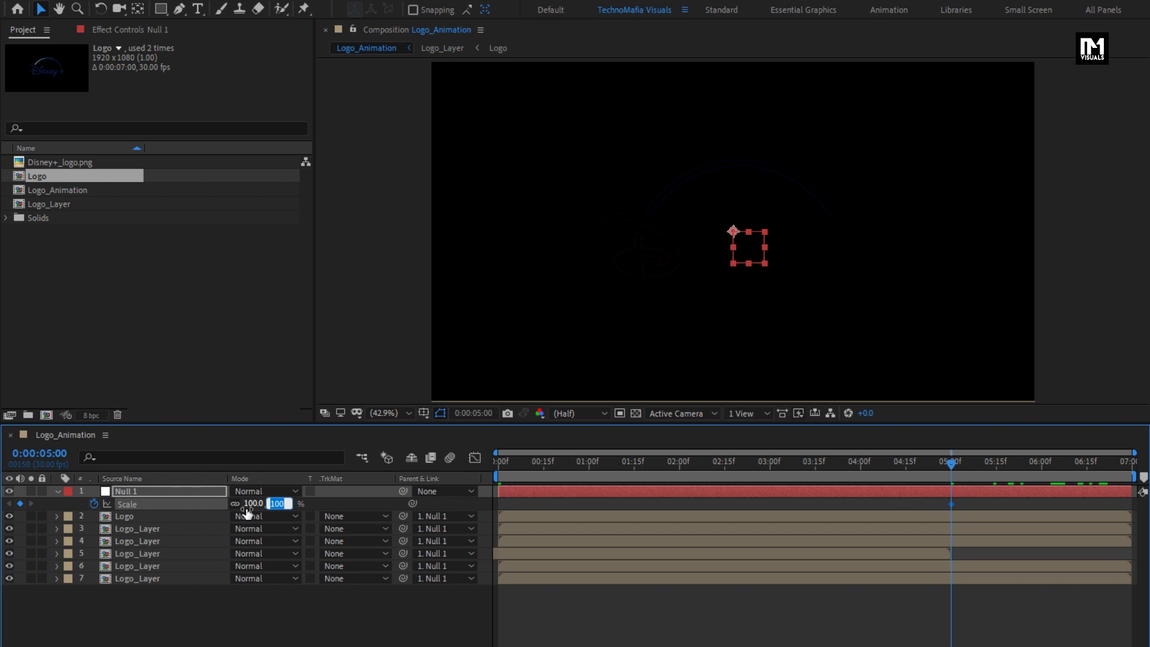
{"action": "type", "text": "85"}
{"action": "key", "text": "Return"}
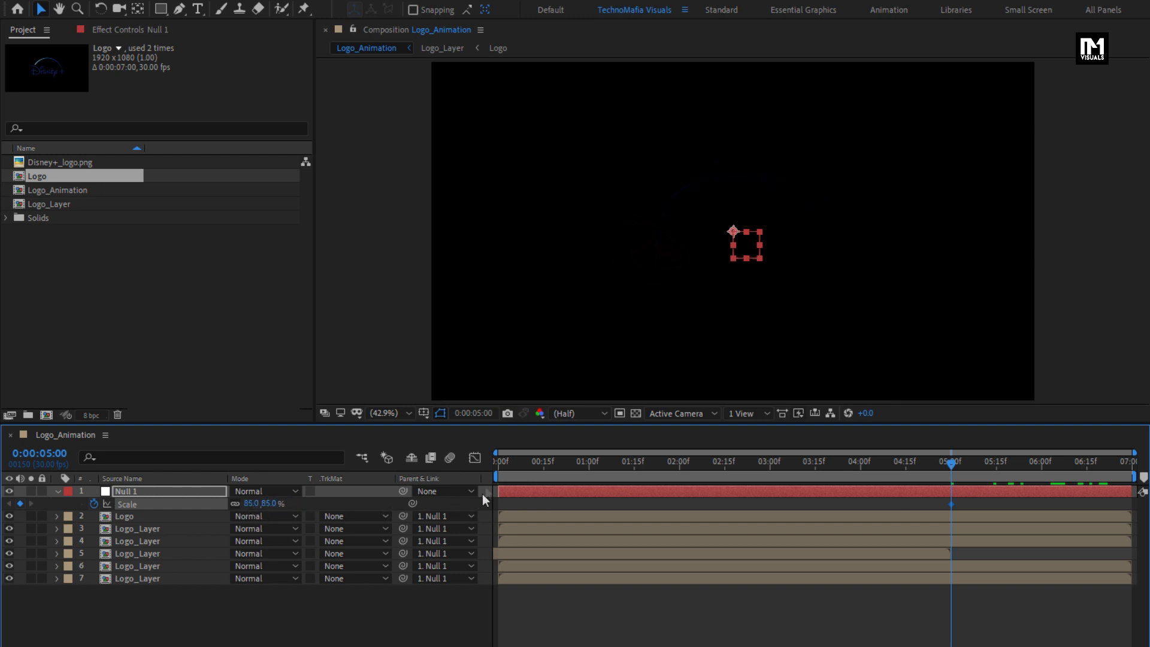
- Set the null's Scale to 150% at the first frame and scrub through the start of the animation
{"action": "left_click", "coordinate": [497, 462]}
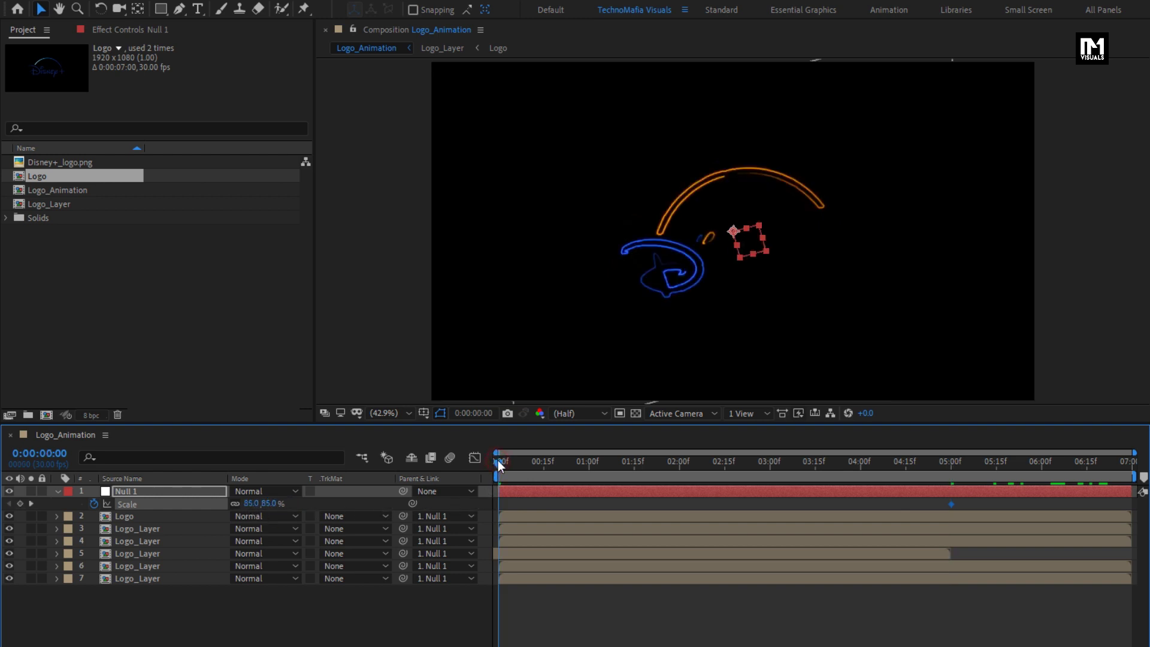
{"action": "left_click", "coordinate": [269, 503]}
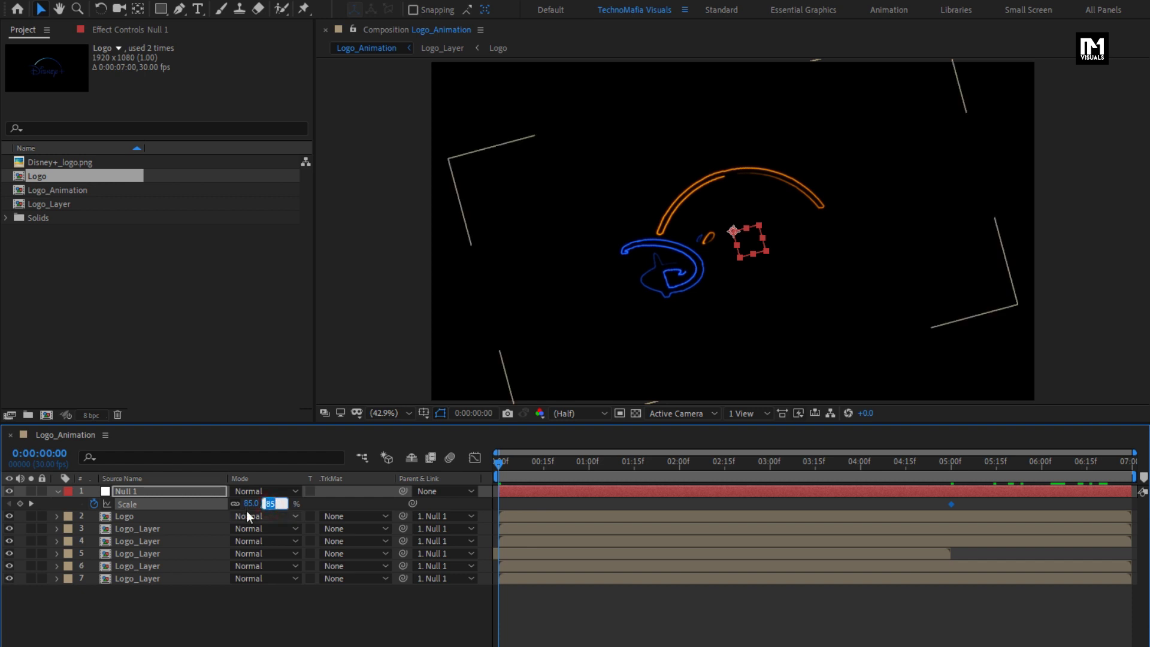
{"action": "type", "text": "150"}
{"action": "key", "text": "Return"}
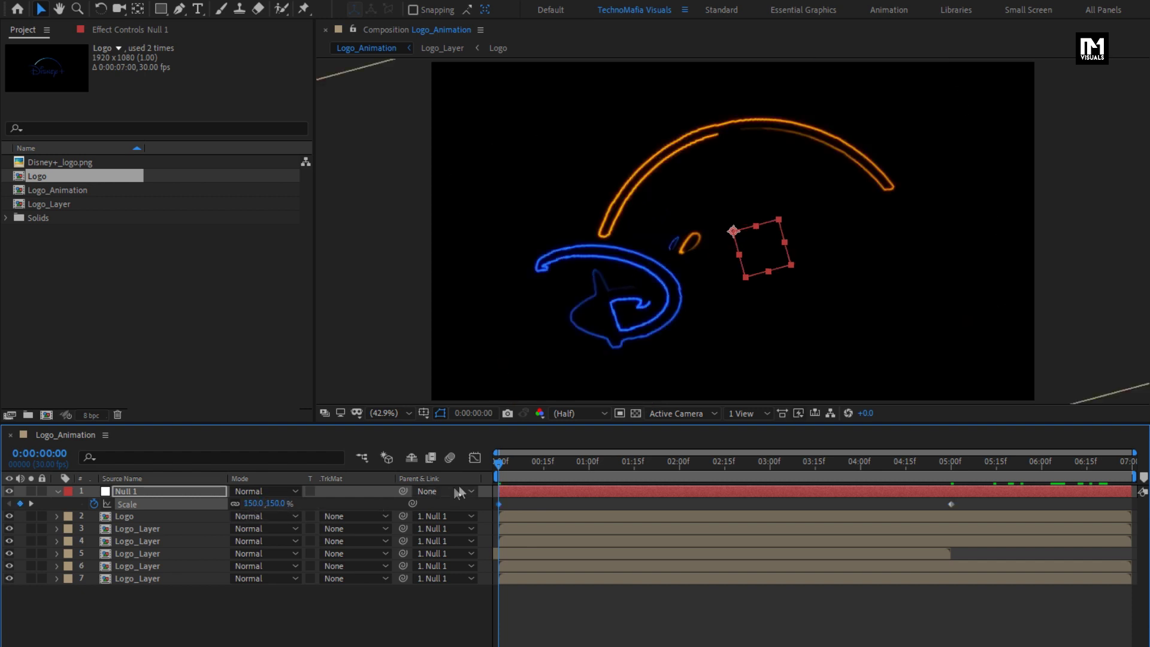
{"action": "left_click", "coordinate": [505, 463]}
{"action": "left_click_drag", "start_coordinate": [505, 463], "coordinate": [671, 463]}
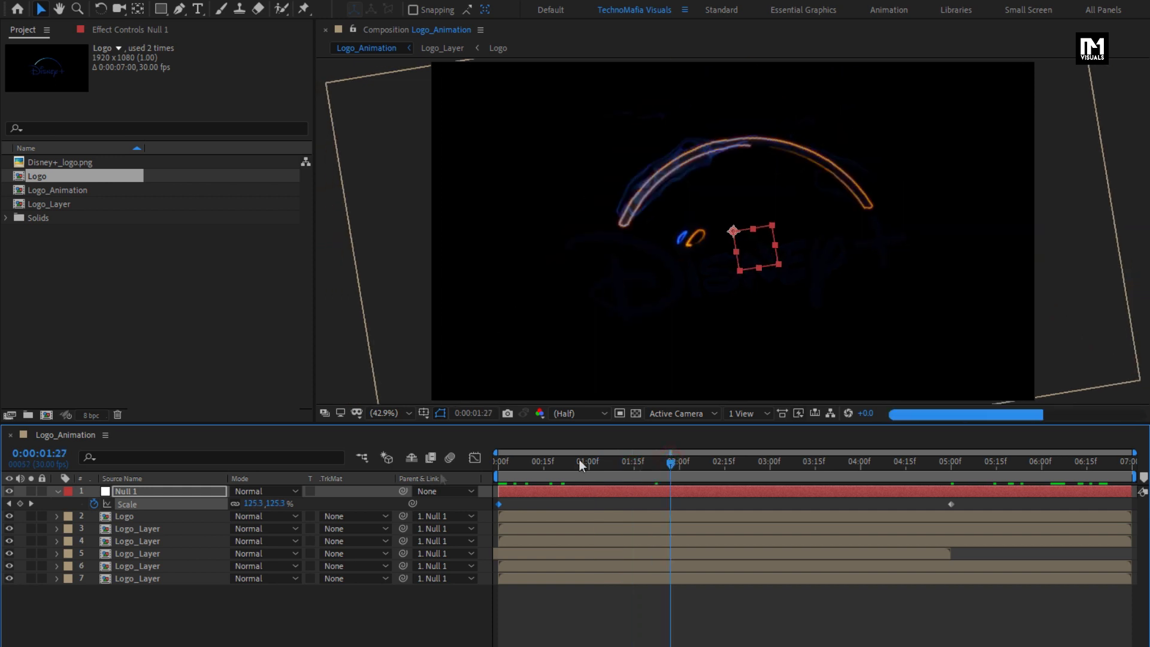
- Apply Easy Ease to all of the null's Scale and Rotation keyframes
{"action": "left_click", "coordinate": [192, 493]}
{"action": "key", "text": "u"}
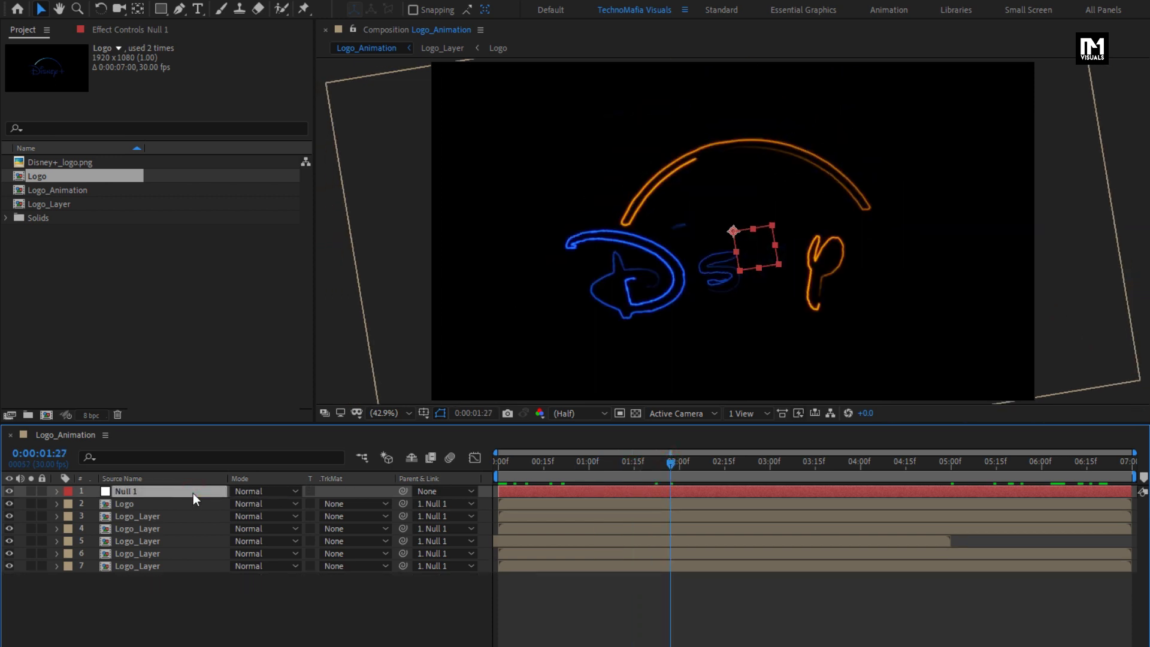
{"action": "key", "text": "u"}
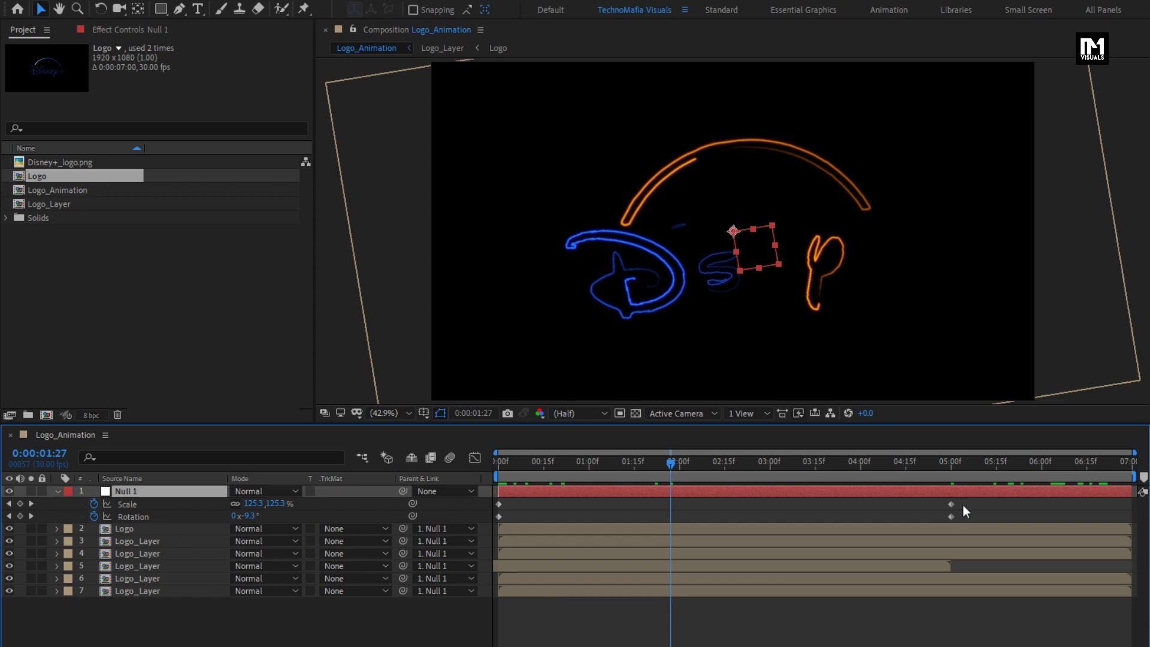
{"action": "left_click_drag", "start_coordinate": [962, 503], "coordinate": [497, 520]}
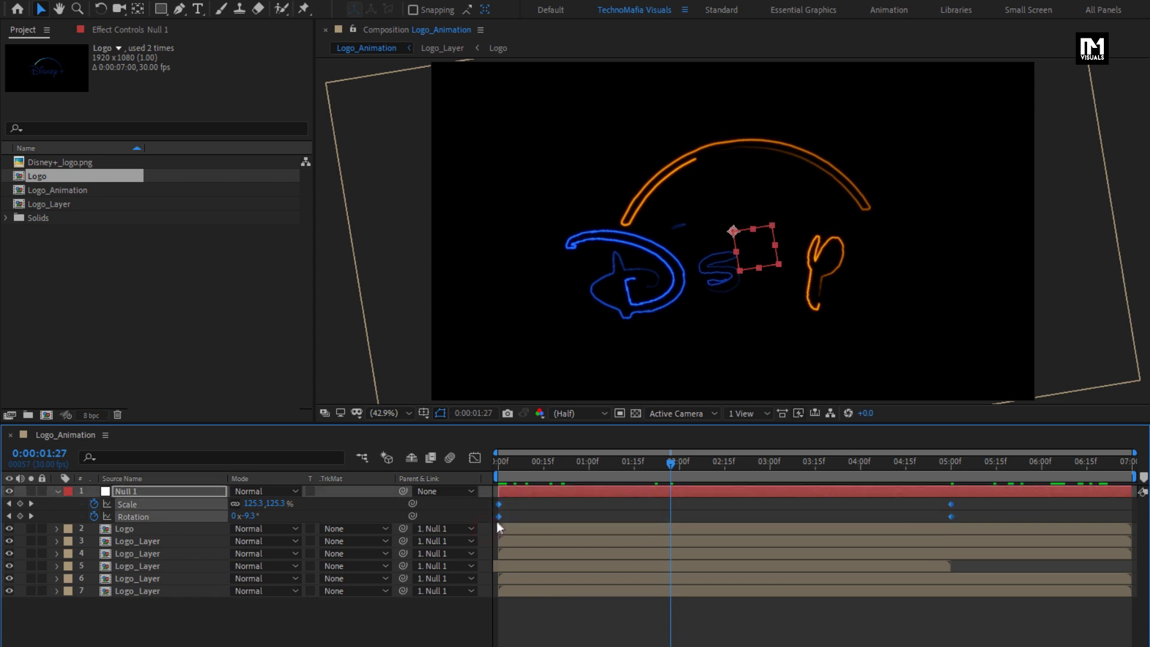
{"action": "right_click", "coordinate": [497, 519]}
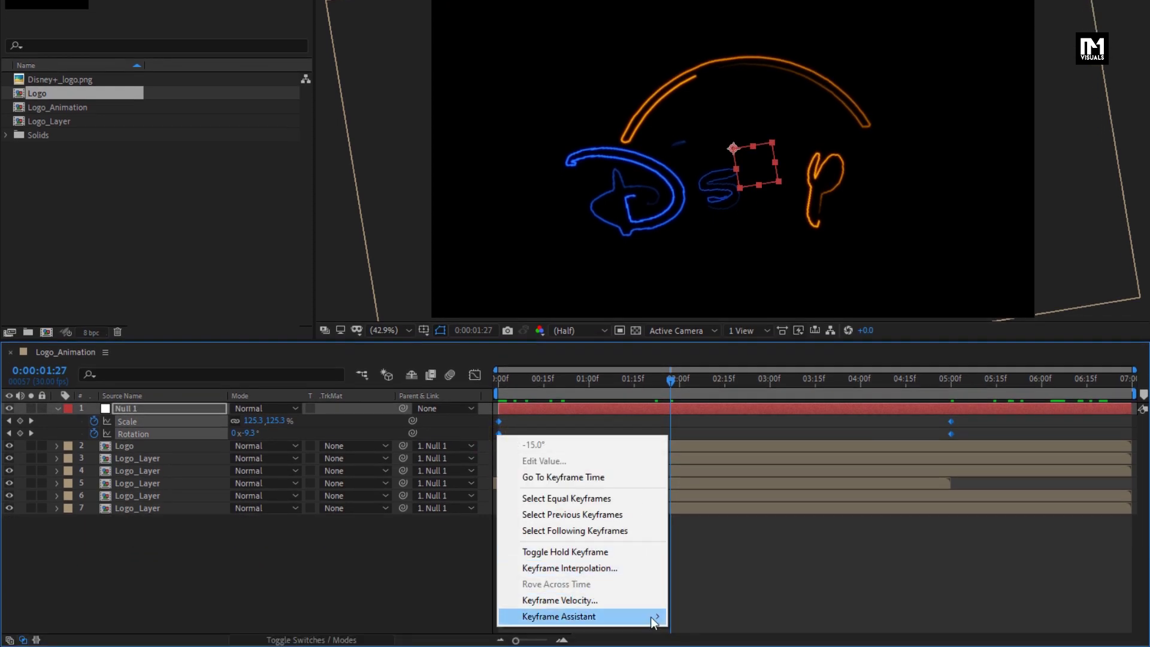
{"action": "mouse_move", "coordinate": [653, 620]}
{"action": "left_click", "coordinate": [722, 525]}
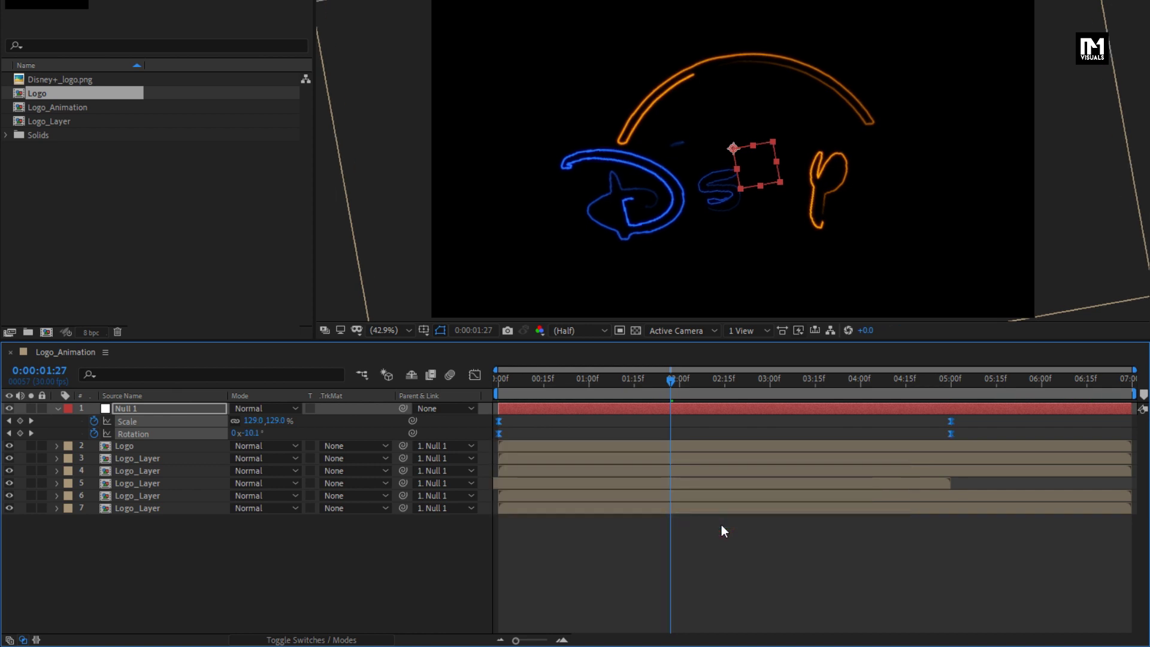
- Lengthen the incoming ease of the null's Scale and Rotation keyframes at 0:00:05:00 in the speed graph for a slower finish
{"action": "left_click", "coordinate": [474, 375]}
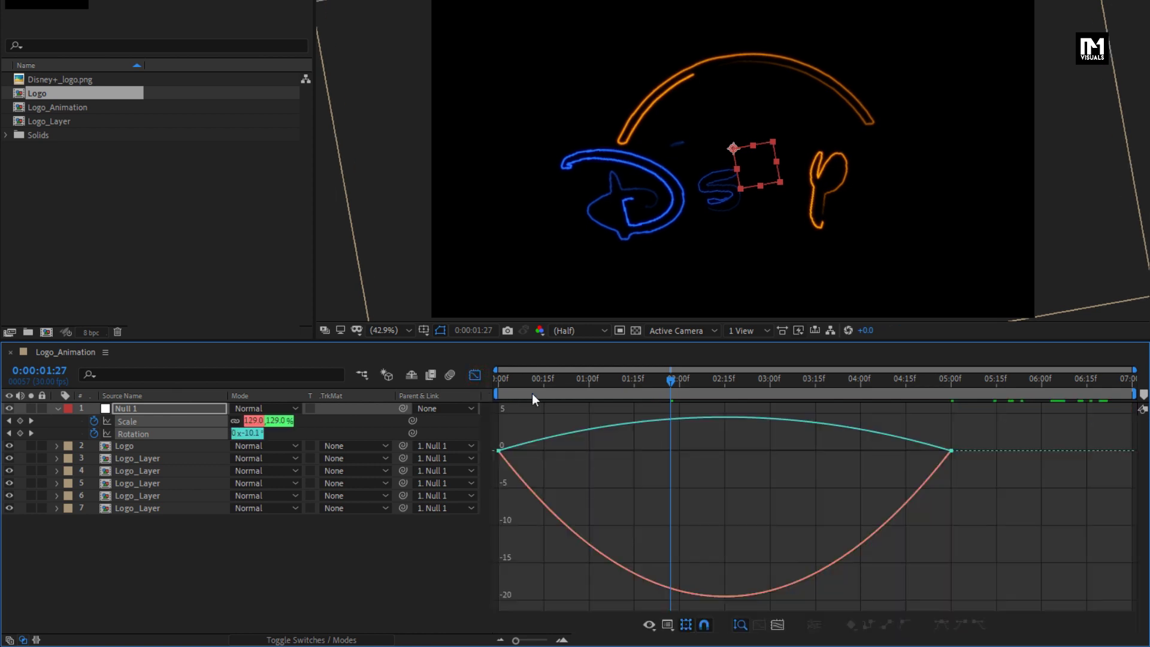
{"action": "left_click", "coordinate": [930, 462]}
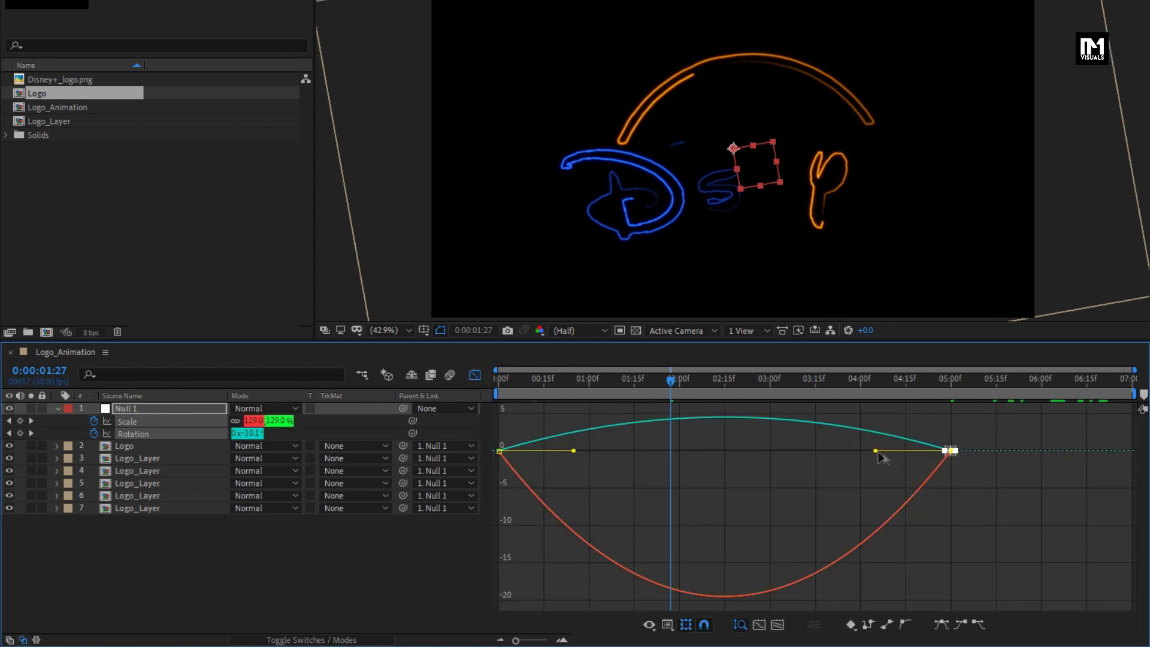
{"action": "left_click_drag", "start_coordinate": [854, 453], "coordinate": [811, 453]}
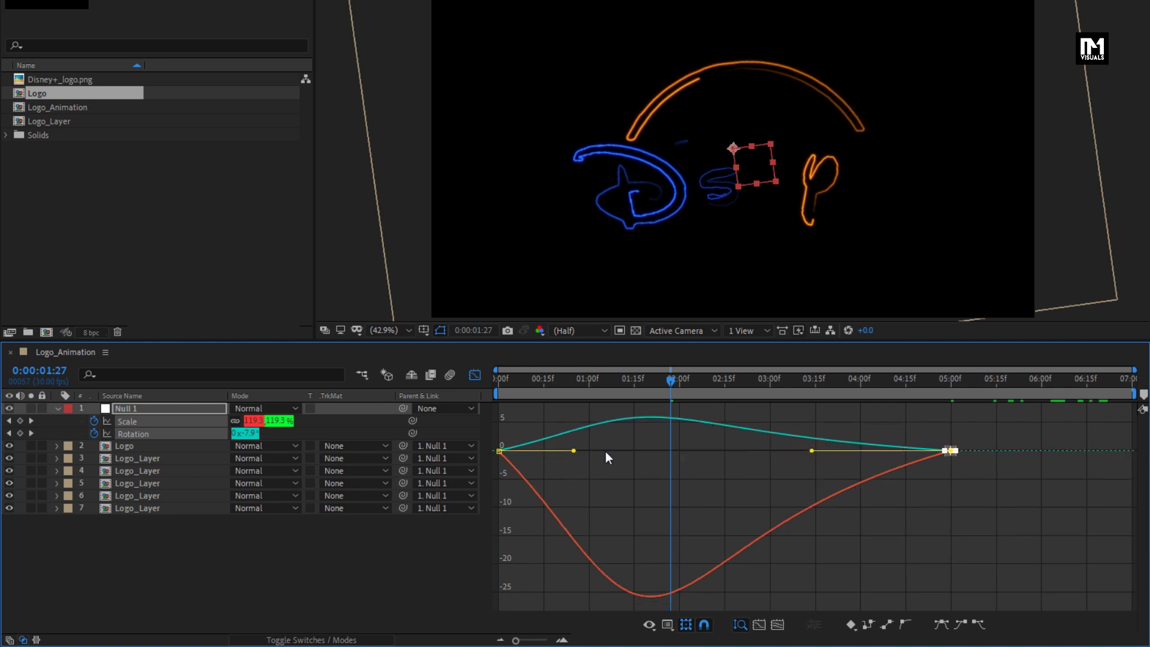
{"action": "left_click", "coordinate": [475, 378]}
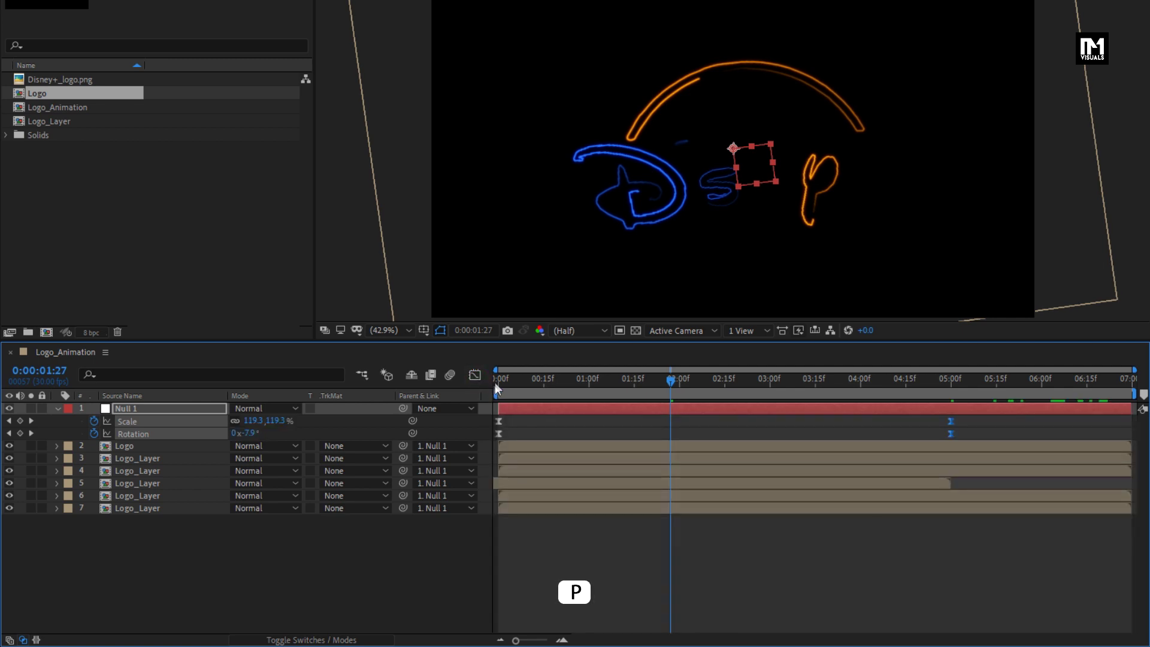
- Add the expression wiggle(40,10) to the null's Position and preview the animation from the first frame
{"action": "left_click", "coordinate": [209, 409]}
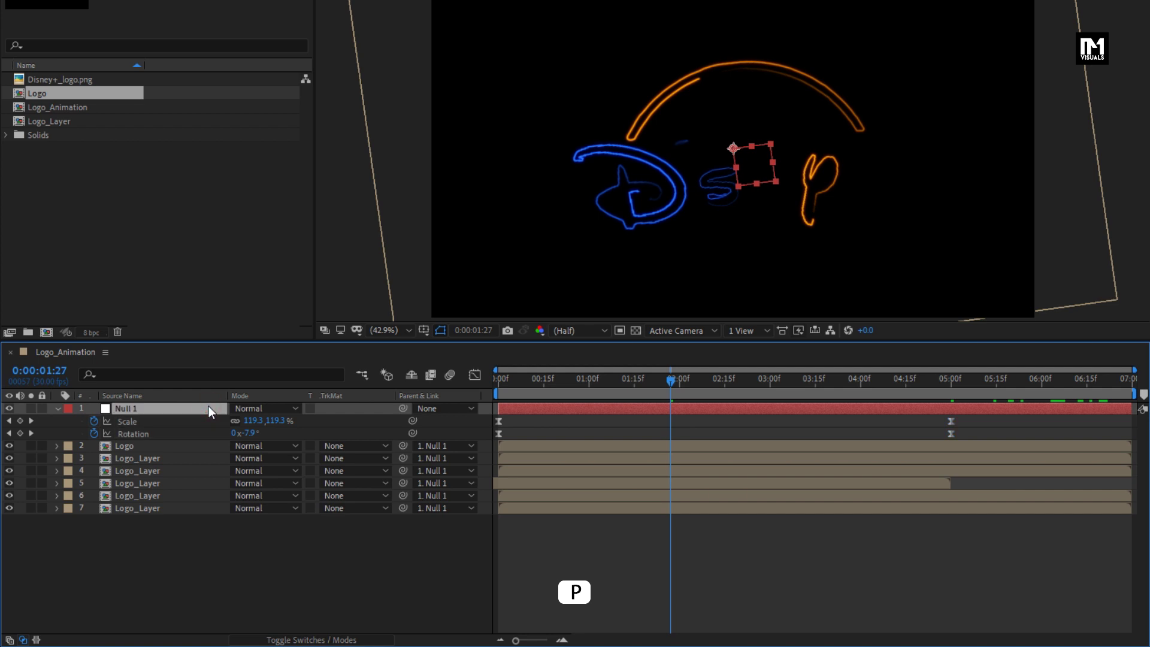
{"action": "key", "text": "p"}
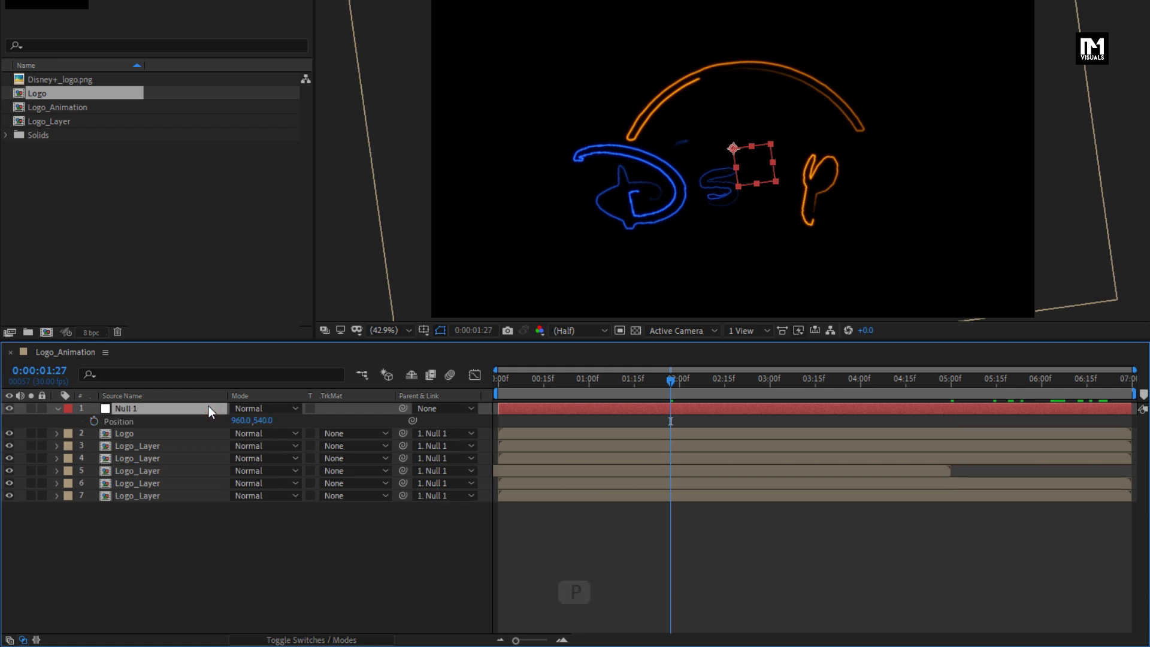
{"action": "left_click", "coordinate": [94, 422], "text": "alt"}
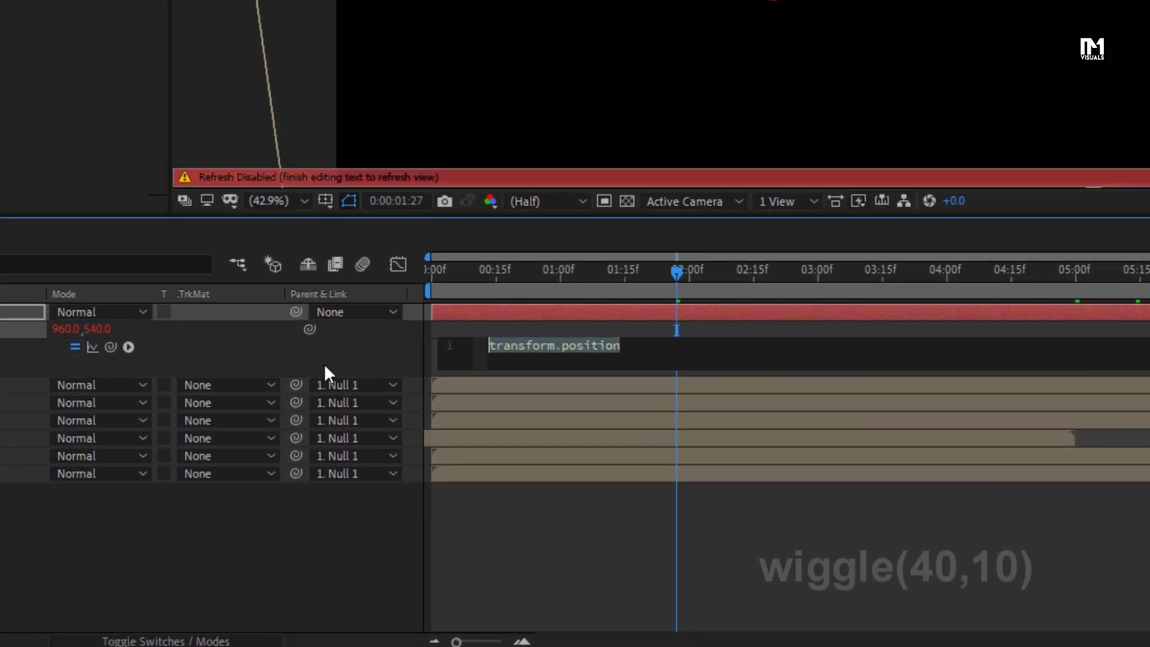
{"action": "type", "text": "wi"}
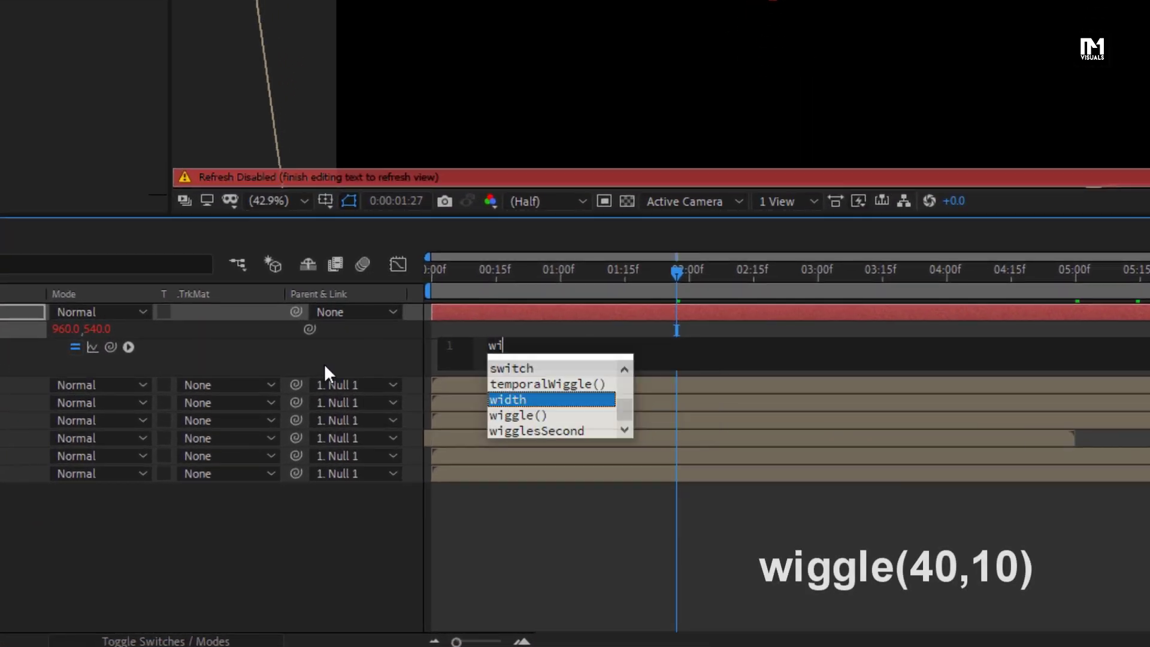
{"action": "type", "text": "ggle(40,10"}
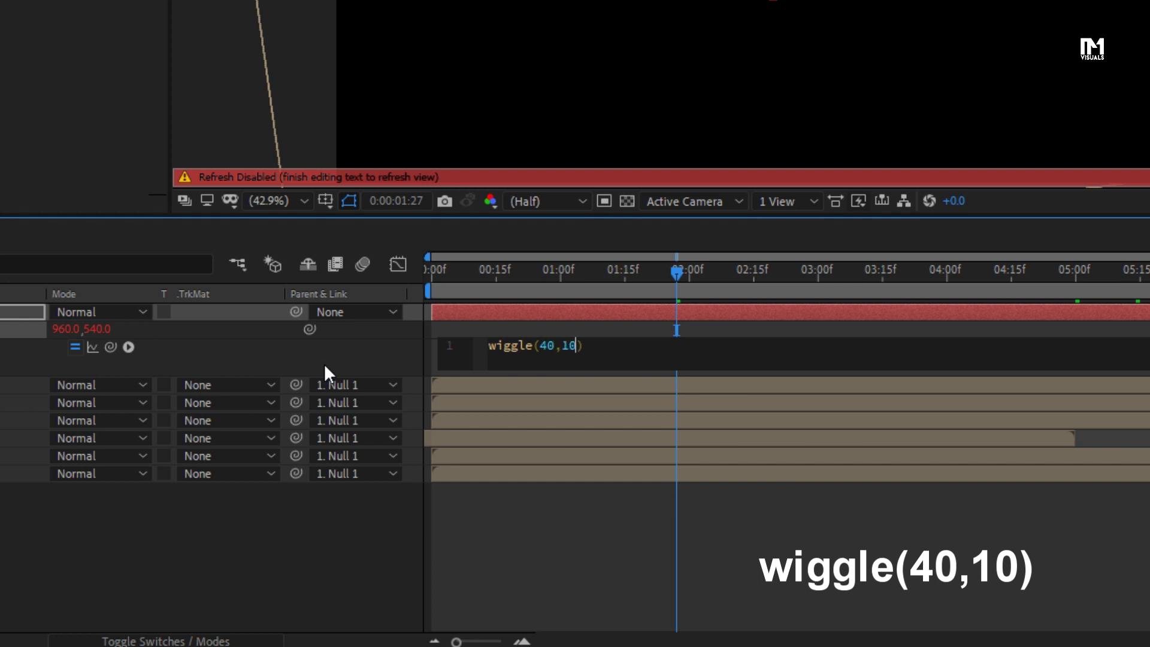
{"action": "left_click", "coordinate": [324, 364]}
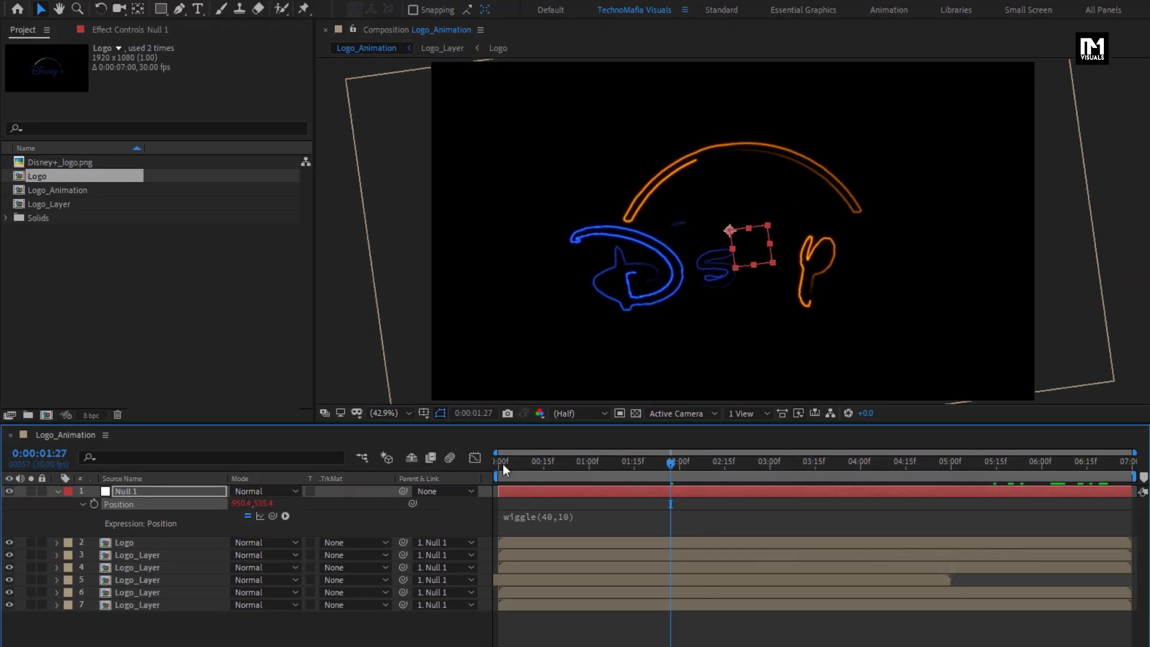
{"action": "left_click", "coordinate": [496, 459]}
{"action": "key", "text": "space"}
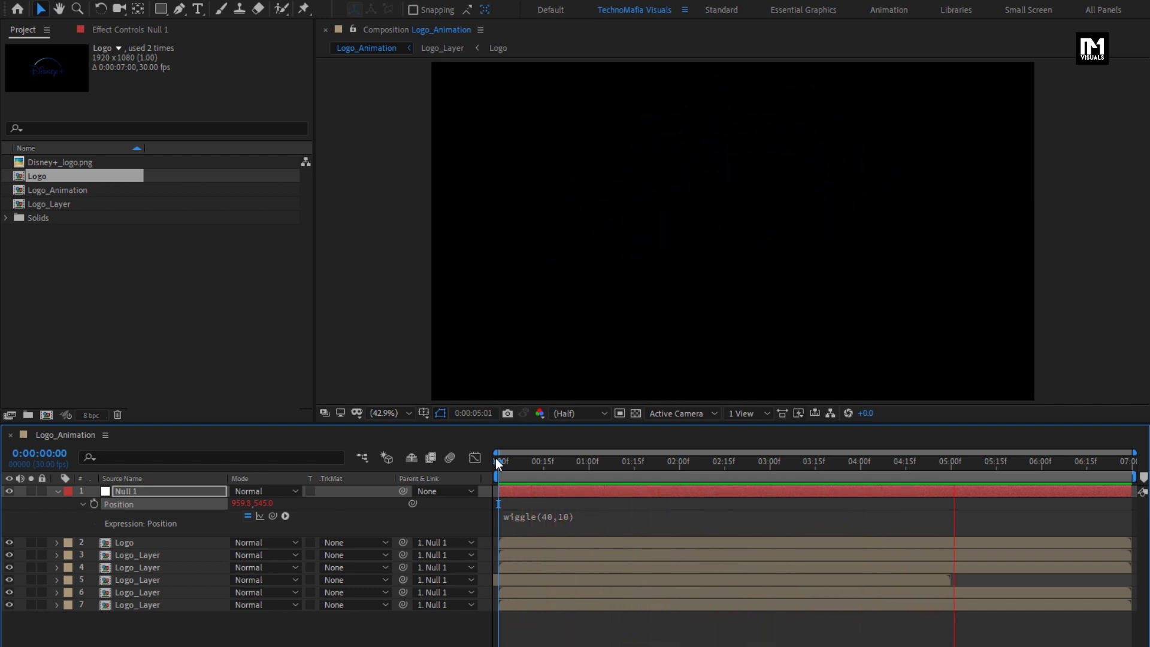
{"action": "key", "text": "space"}
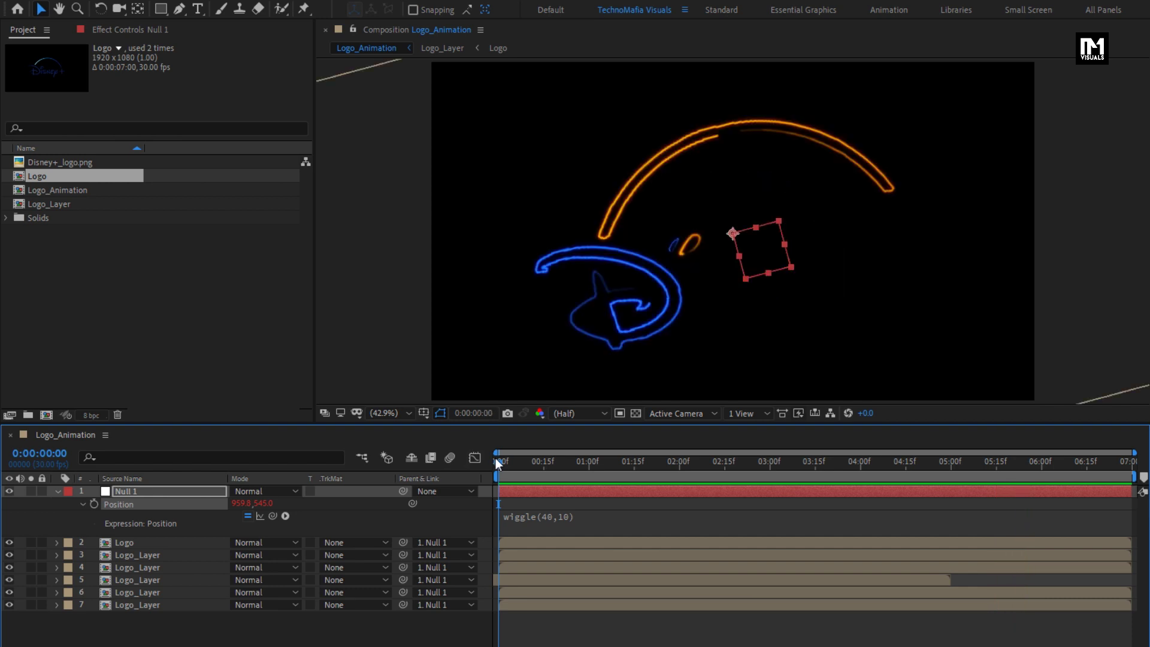
- Pre-compose the null and all logo layers into a new composition named Logo_Comp
{"action": "left_click", "coordinate": [58, 491]}
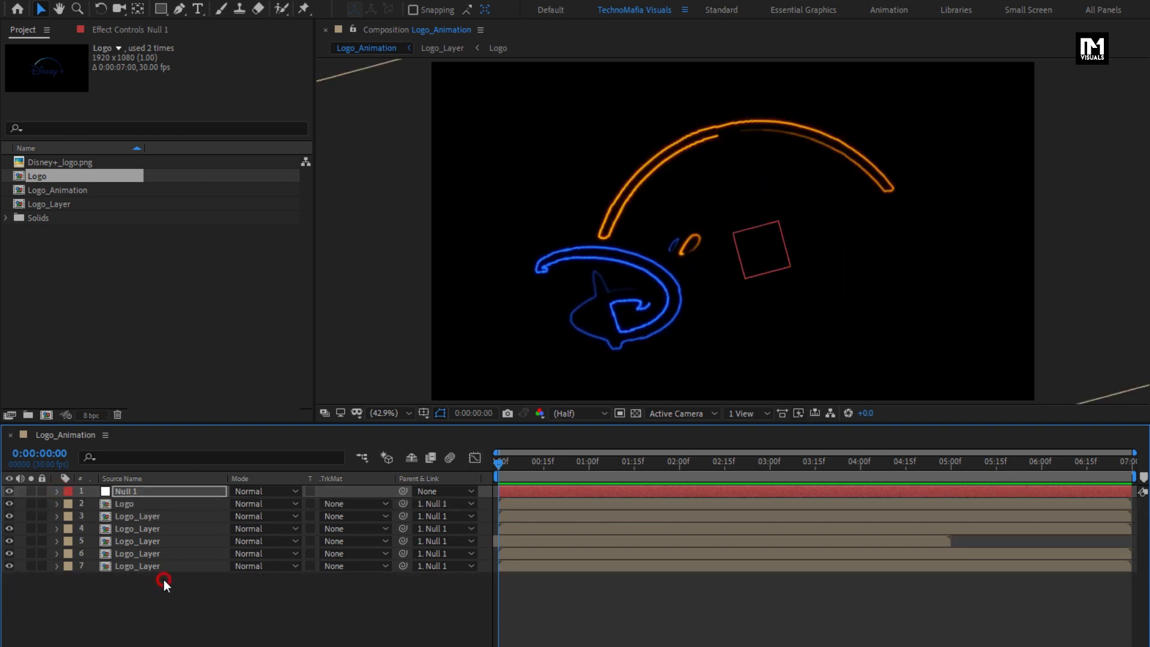
{"action": "left_click_drag", "start_coordinate": [164, 580], "coordinate": [123, 496]}
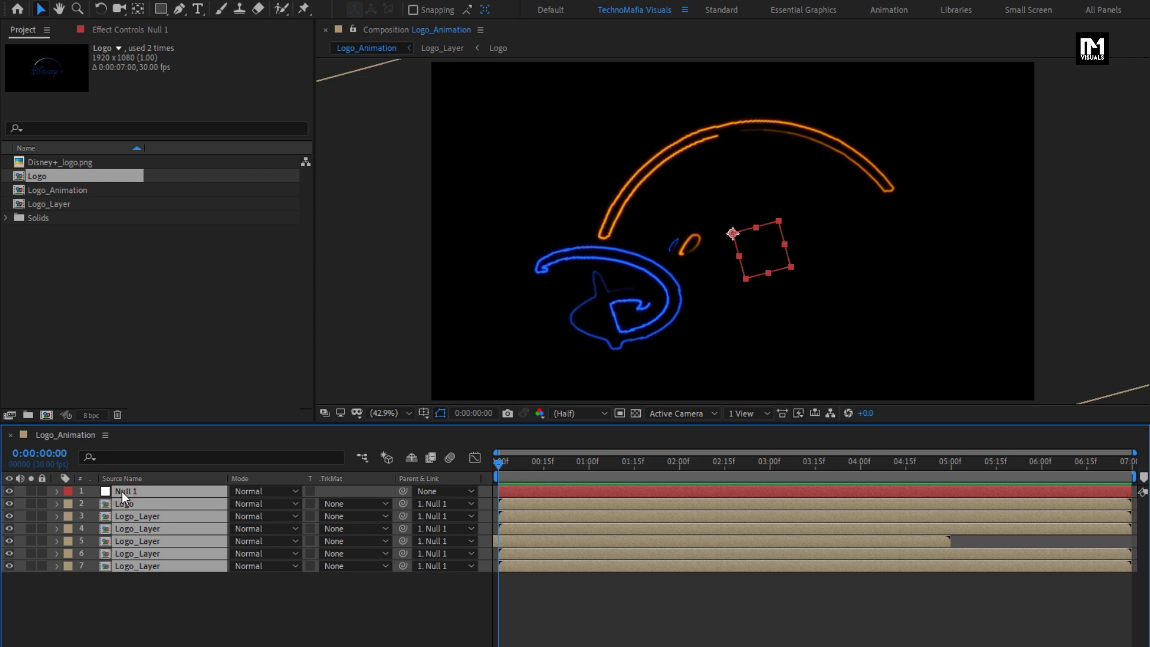
{"action": "right_click", "coordinate": [121, 491]}
{"action": "left_click", "coordinate": [162, 432]}
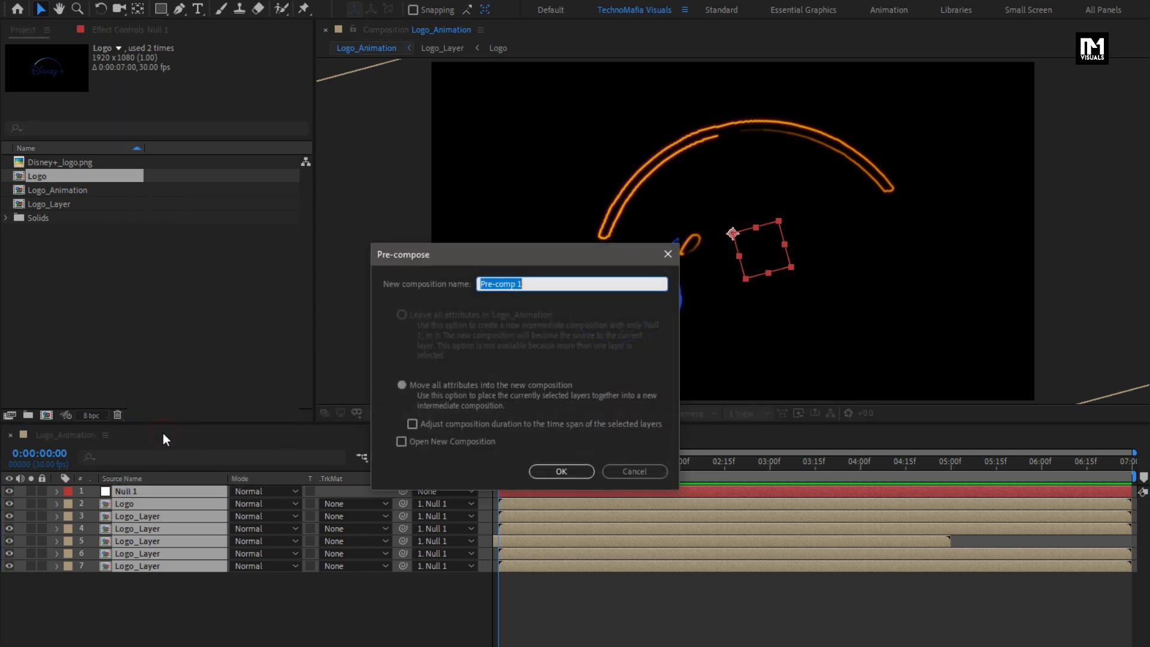
{"action": "type", "text": "Logo"}
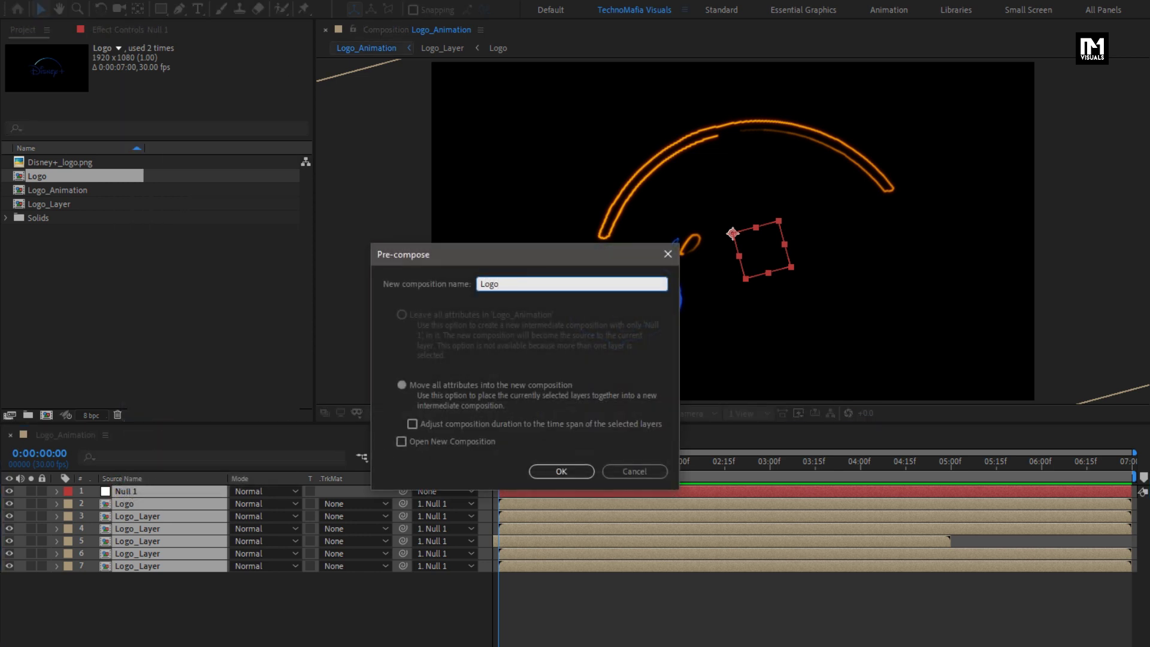
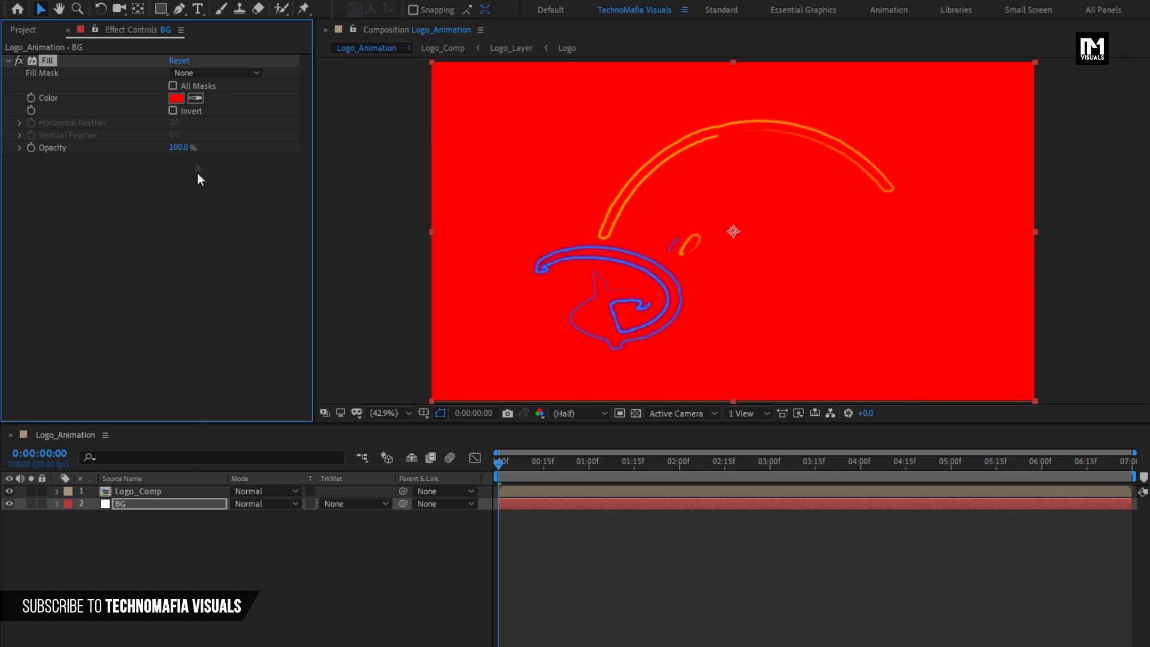
- Change the Fill color of the BG layer to a very dark navy blue
{"action": "left_click", "coordinate": [176, 98]}
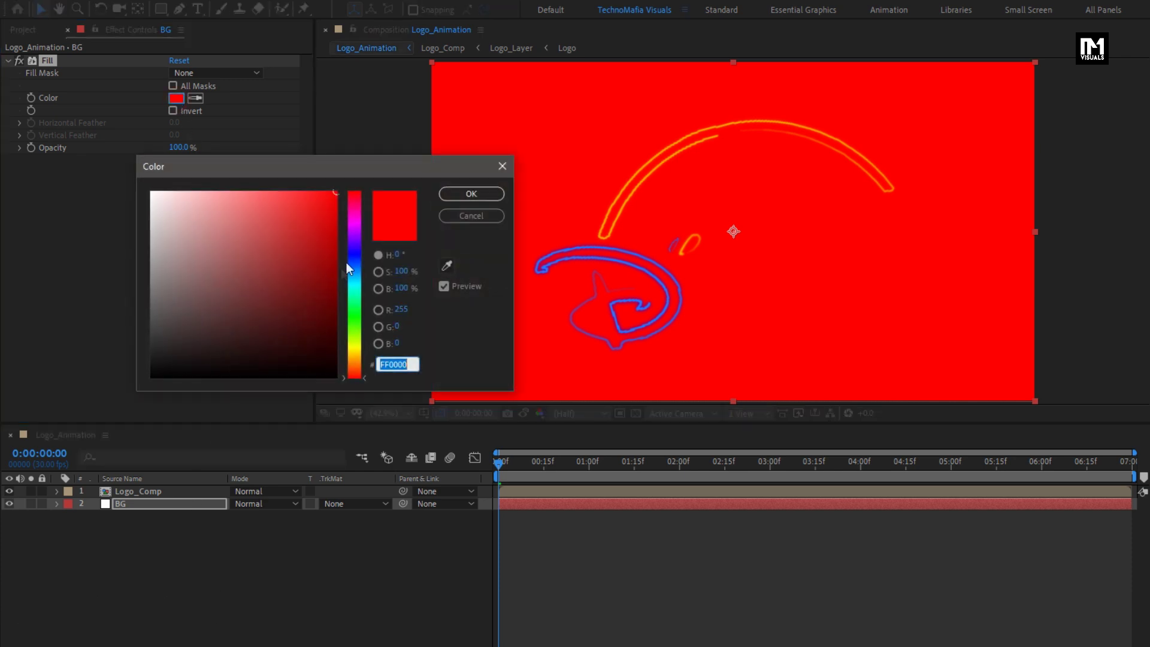
{"action": "left_click_drag", "start_coordinate": [346, 268], "coordinate": [352, 267]}
{"action": "left_click_drag", "start_coordinate": [264, 322], "coordinate": [254, 360]}
{"action": "left_click", "coordinate": [461, 195]}
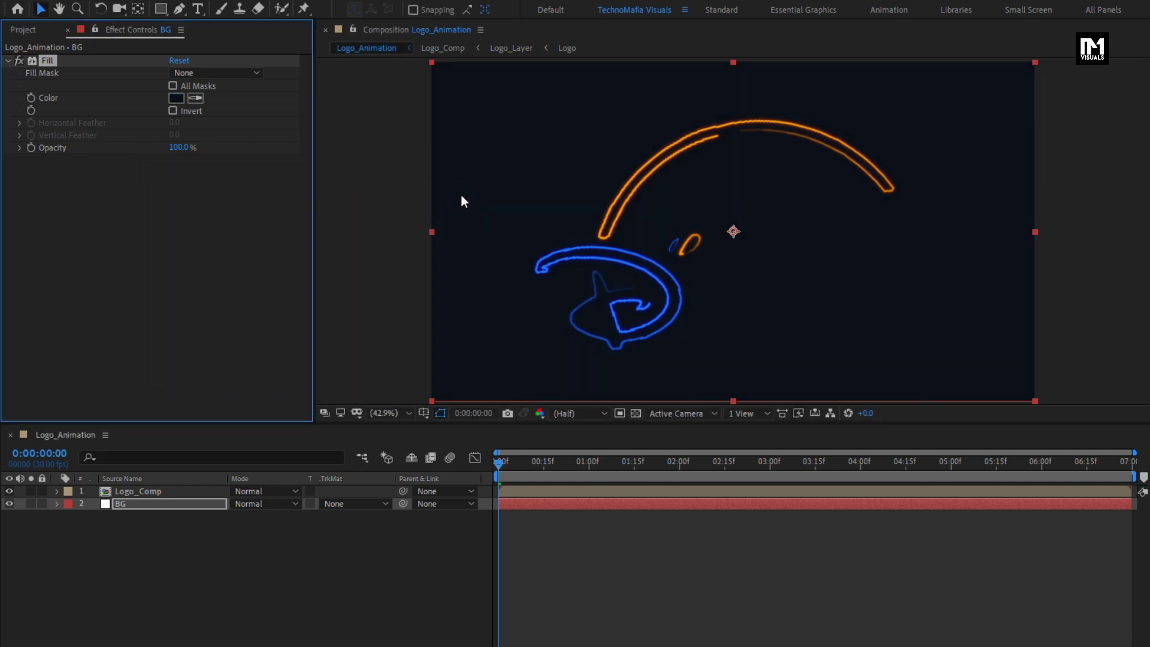
- Create a white 1920 x 1080 px solid named Noise above the BG layer
{"action": "right_click", "coordinate": [183, 557]}
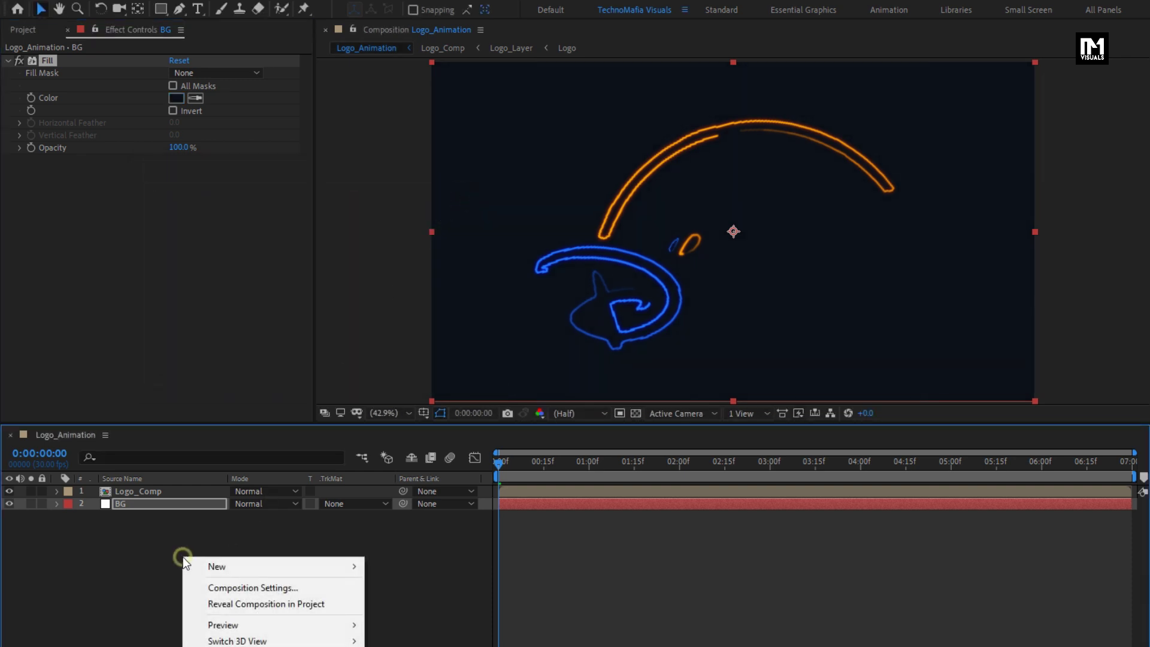
{"action": "mouse_move", "coordinate": [308, 567]}
{"action": "left_click", "coordinate": [400, 603]}
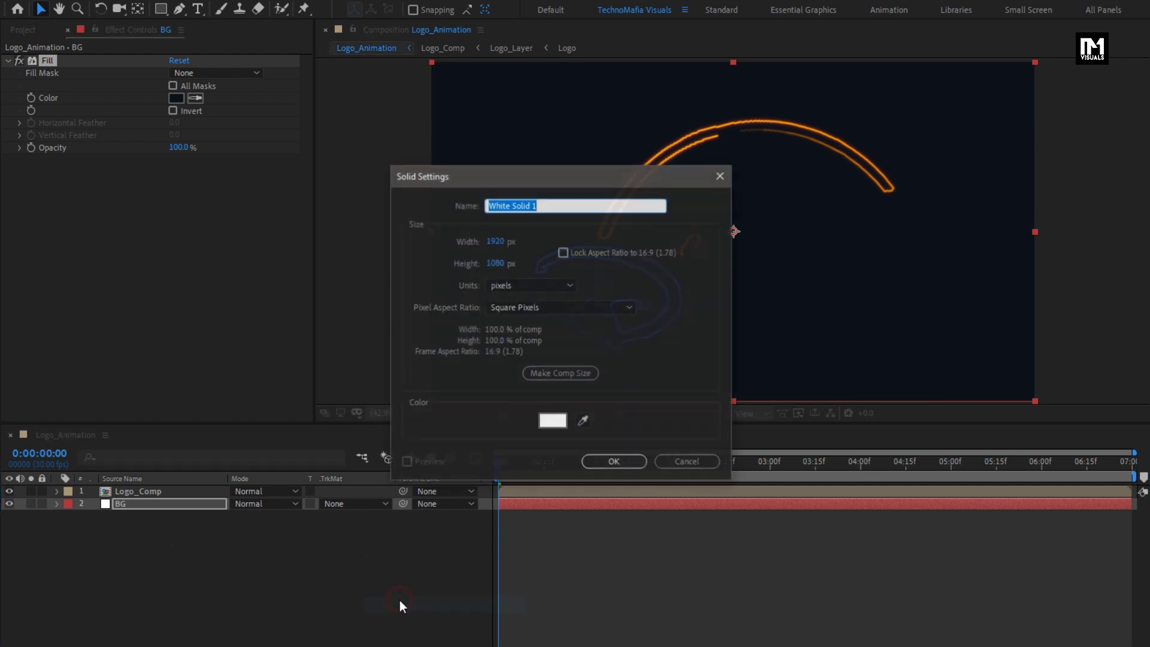
{"action": "type", "text": "Noise"}
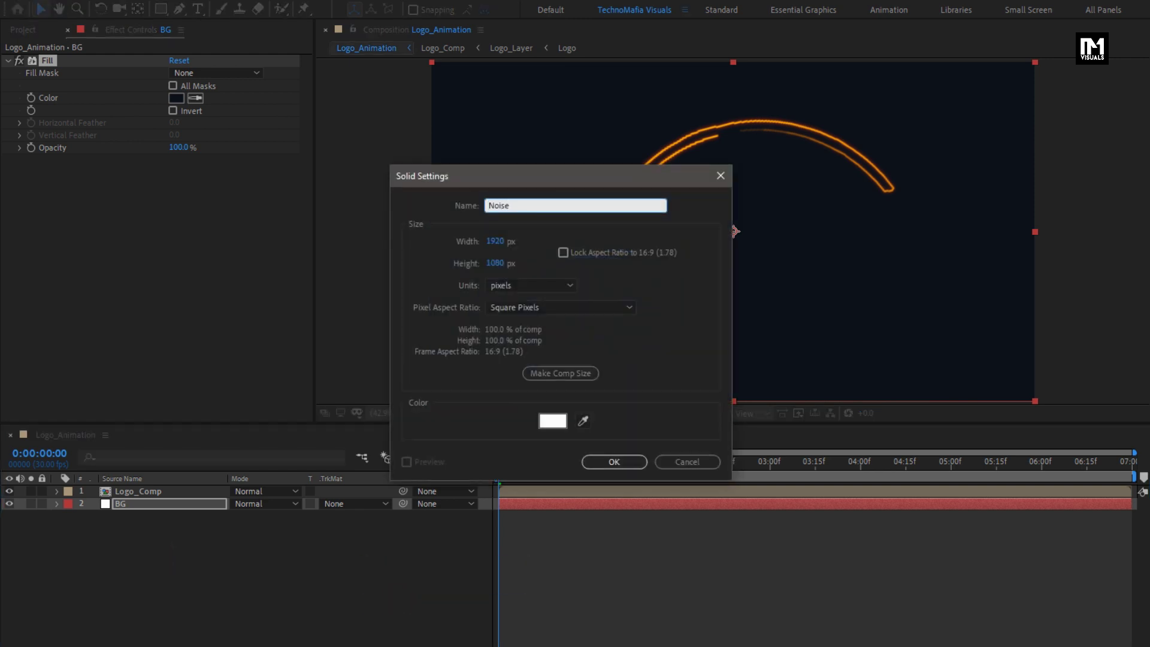
{"action": "left_click", "coordinate": [594, 466]}
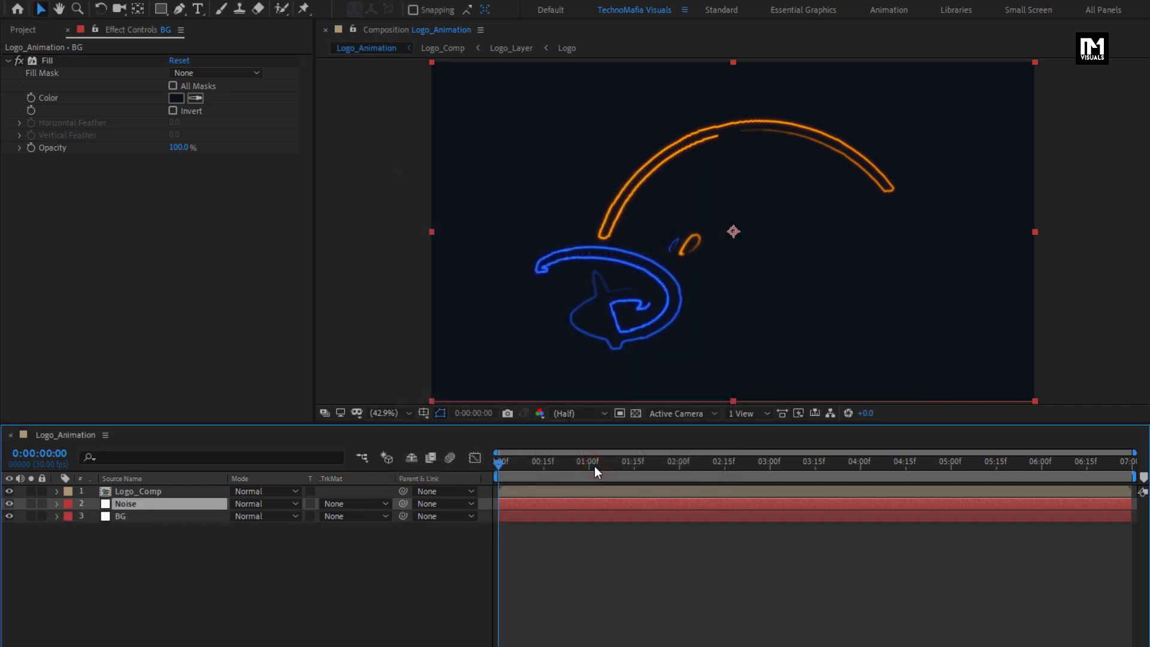
- Find the Fractal Noise effect and apply it to the Noise layer
{"action": "left_click", "coordinate": [1071, 49]}
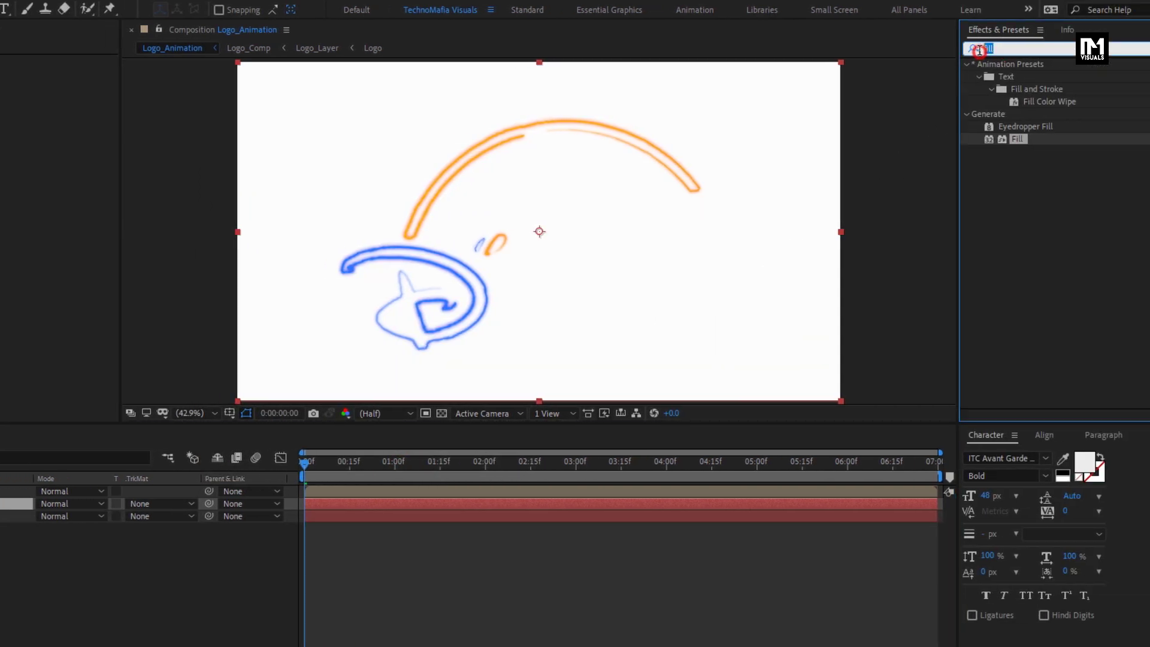
{"action": "key", "text": "BackSpace"}
{"action": "key", "text": "BackSpace"}
{"action": "left_click", "coordinate": [1061, 51]}
{"action": "type", "text": "ract"}
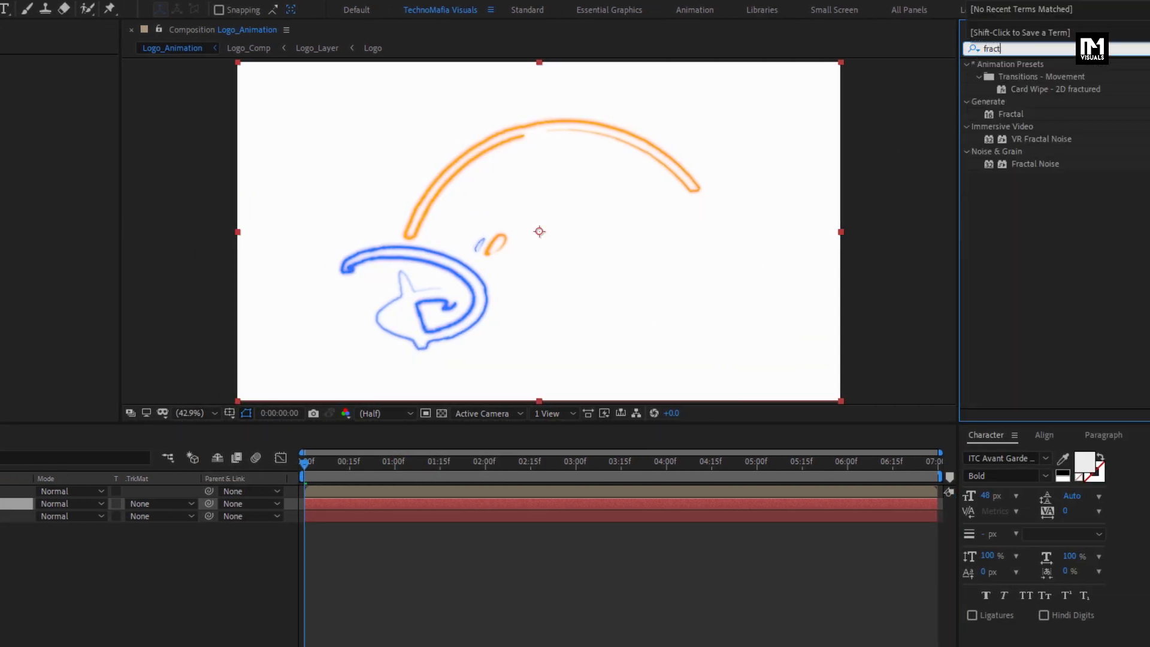
{"action": "left_click", "coordinate": [1033, 166]}
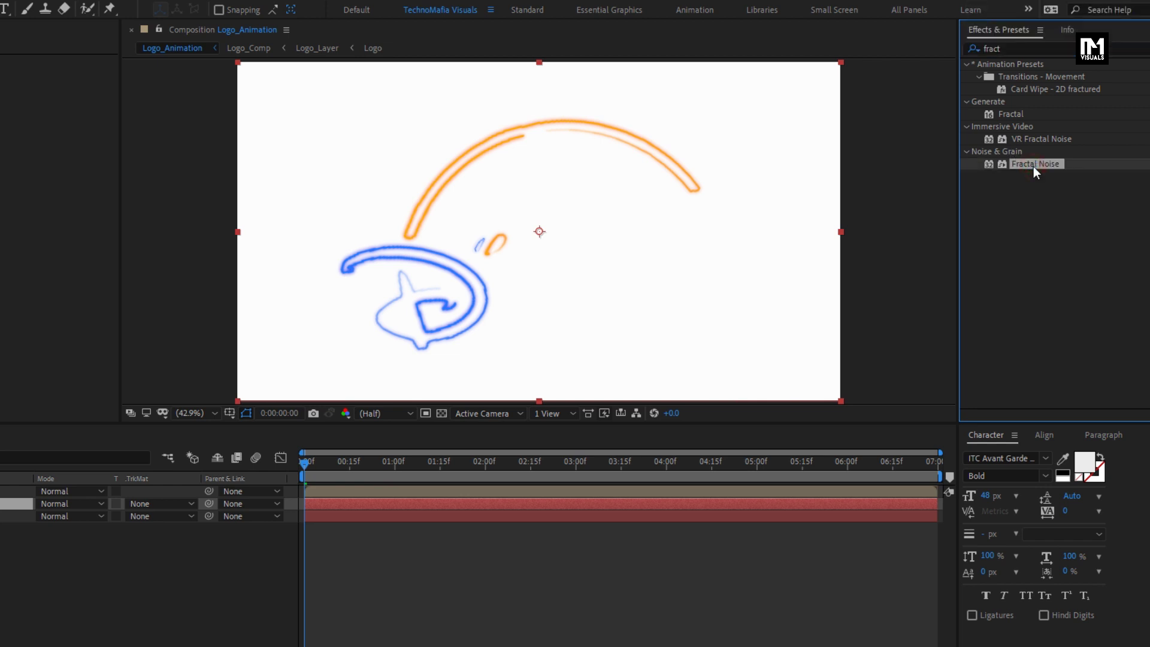
{"action": "left_click_drag", "start_coordinate": [1033, 167], "coordinate": [677, 251]}
{"action": "left_click", "coordinate": [199, 504]}
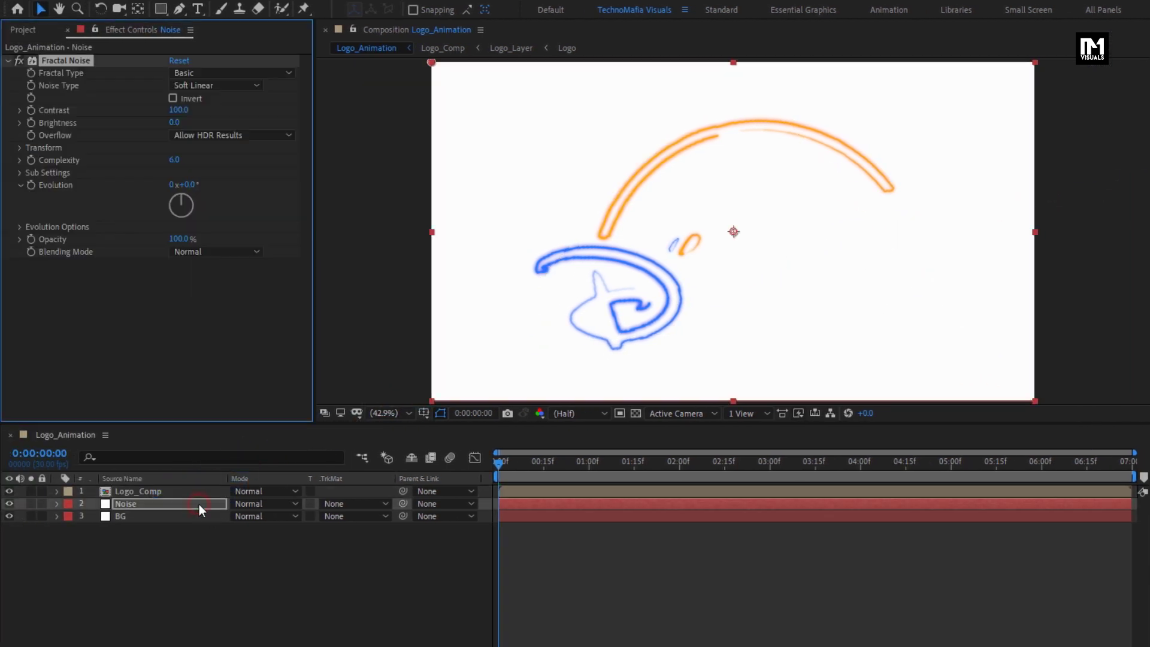
- Set the Fractal Noise Scale to 1700 and its Complexity to 1
{"action": "left_click", "coordinate": [20, 147]}
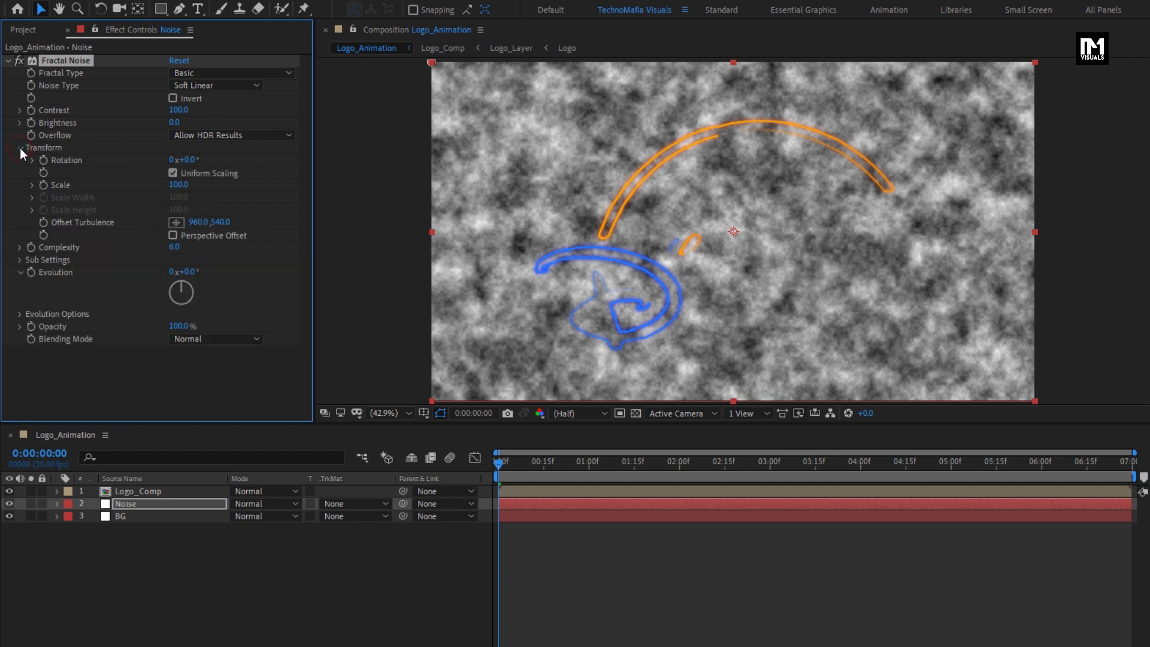
{"action": "left_click", "coordinate": [178, 185]}
{"action": "type", "text": "1700"}
{"action": "key", "text": "Return"}
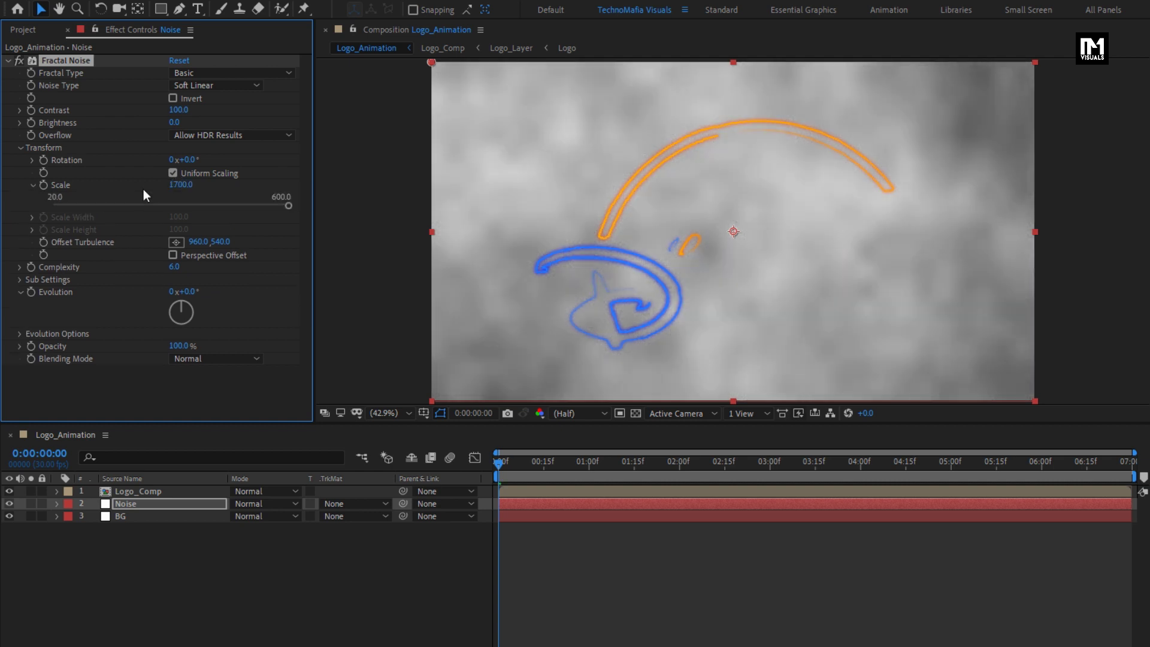
{"action": "left_click", "coordinate": [170, 267]}
{"action": "key", "text": "Return"}
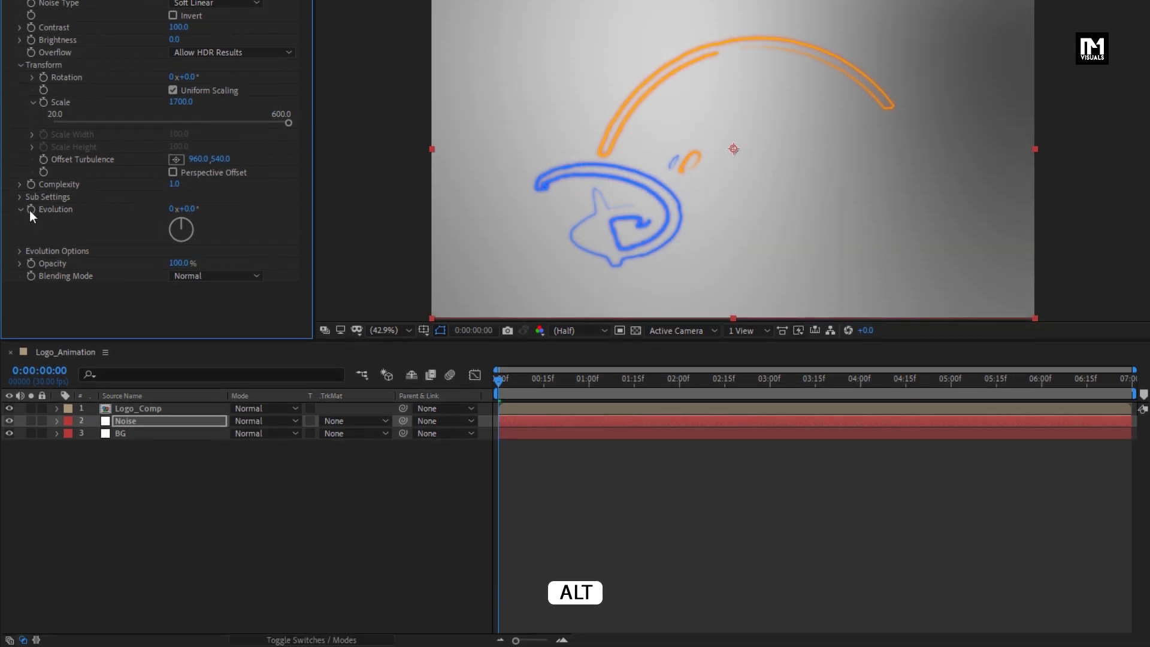
- Animate the Evolution of the Noise layer's Fractal Noise with the expression time*200 and scrub through the result
{"action": "left_click", "coordinate": [31, 209], "text": "alt"}
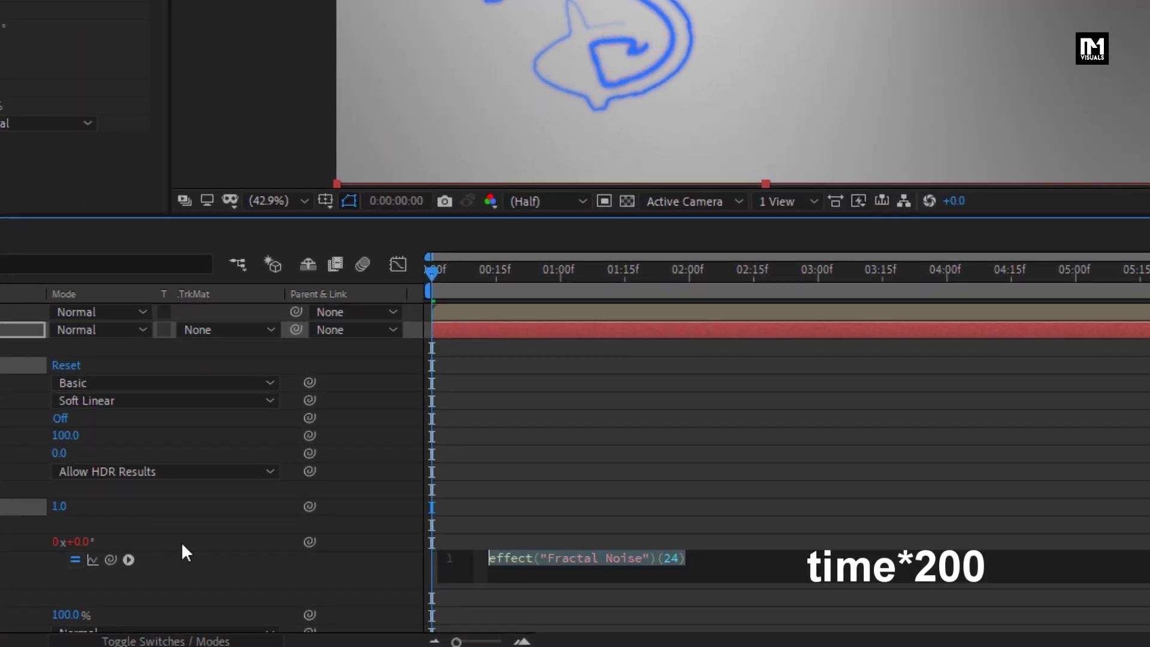
{"action": "type", "text": "time*200"}
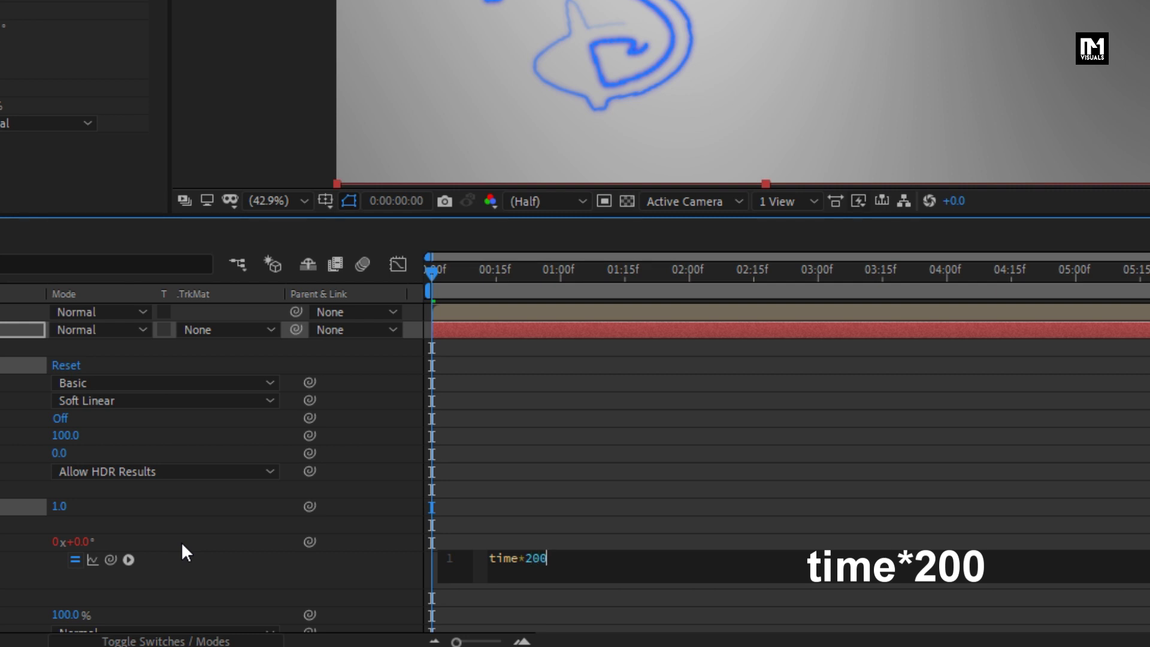
{"action": "left_click", "coordinate": [181, 541]}
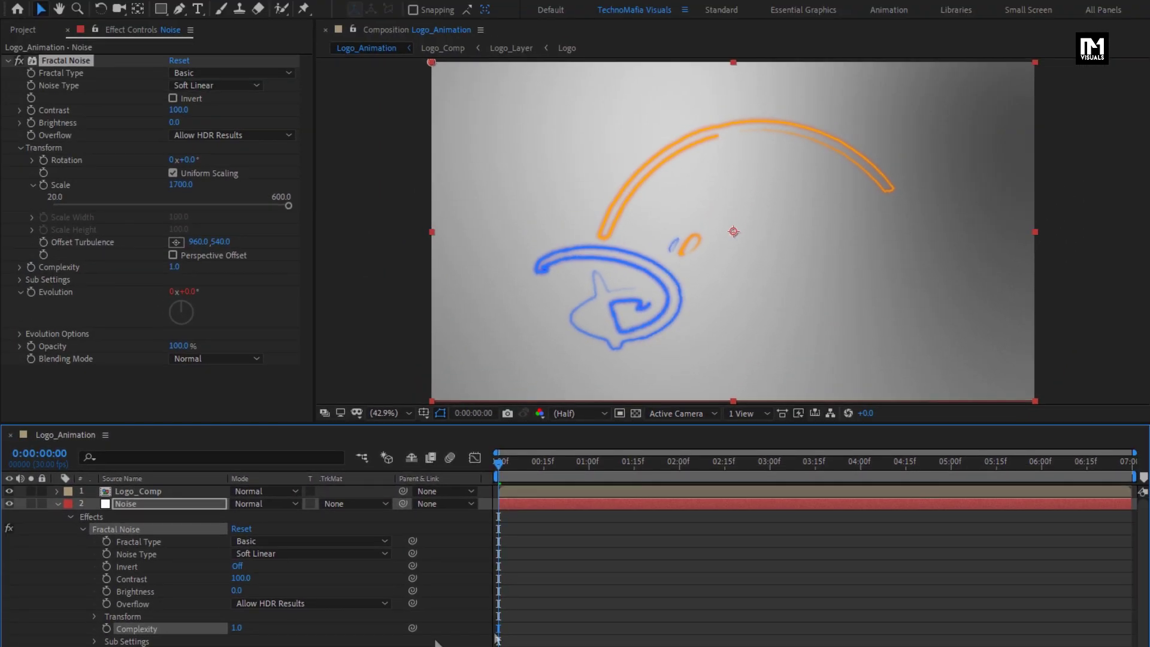
{"action": "left_click_drag", "start_coordinate": [512, 462], "coordinate": [716, 462]}
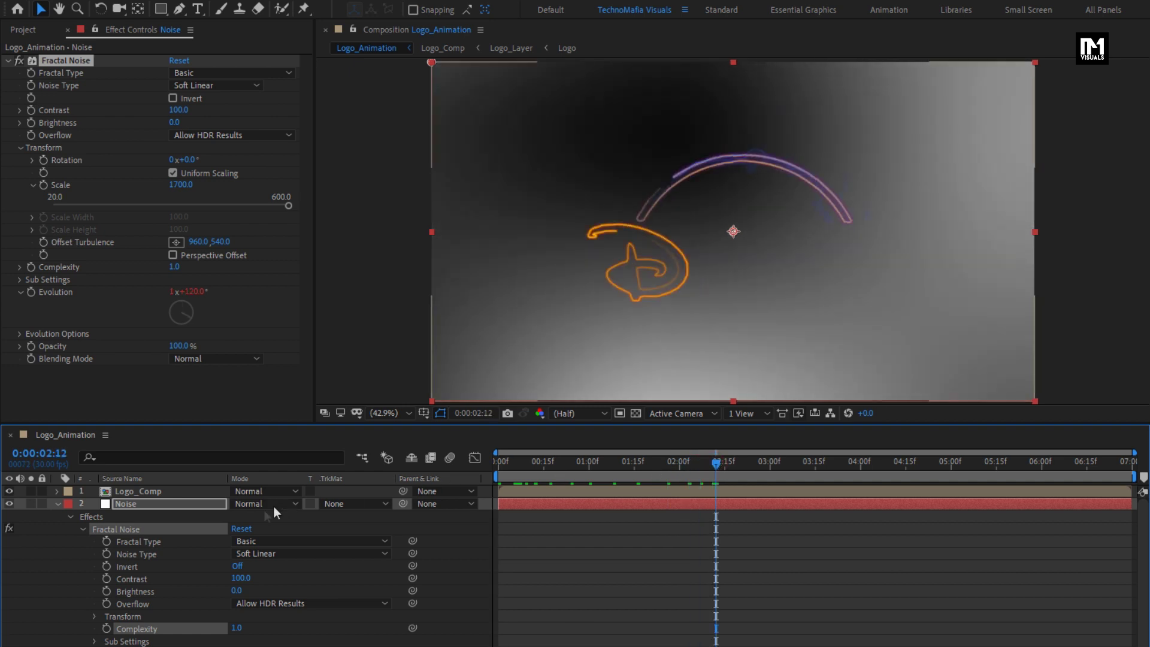
{"action": "left_click", "coordinate": [57, 504]}
- Set the blending mode of the Noise layer to Overlay and check the result along the timeline
{"action": "left_click", "coordinate": [138, 504]}
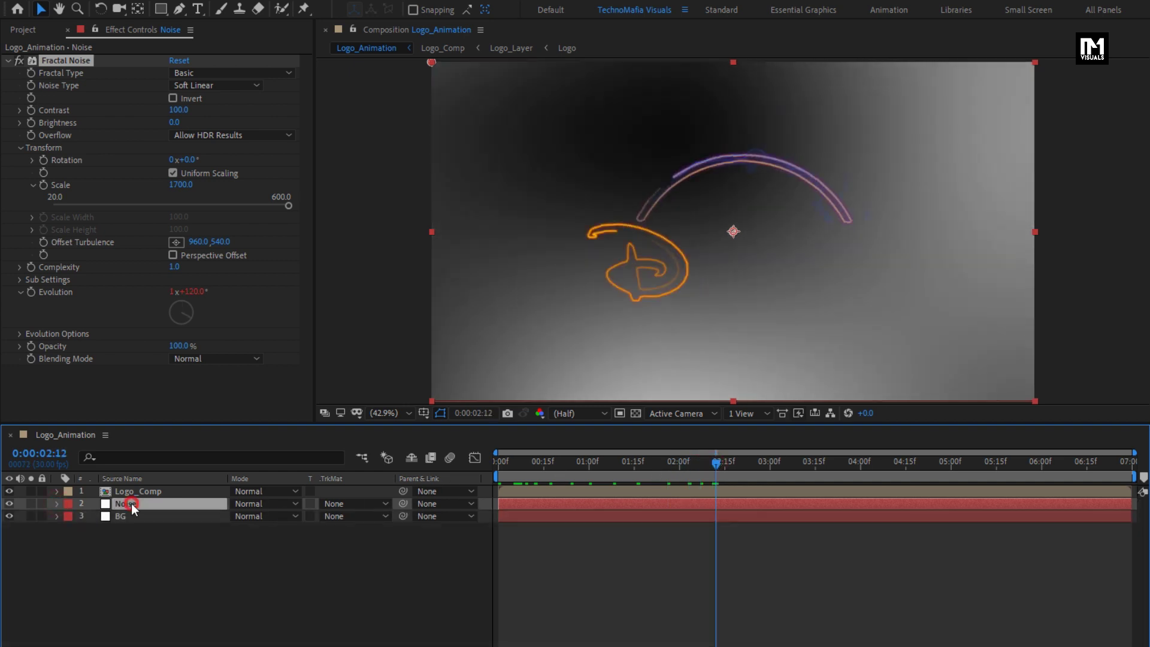
{"action": "left_click", "coordinate": [260, 505]}
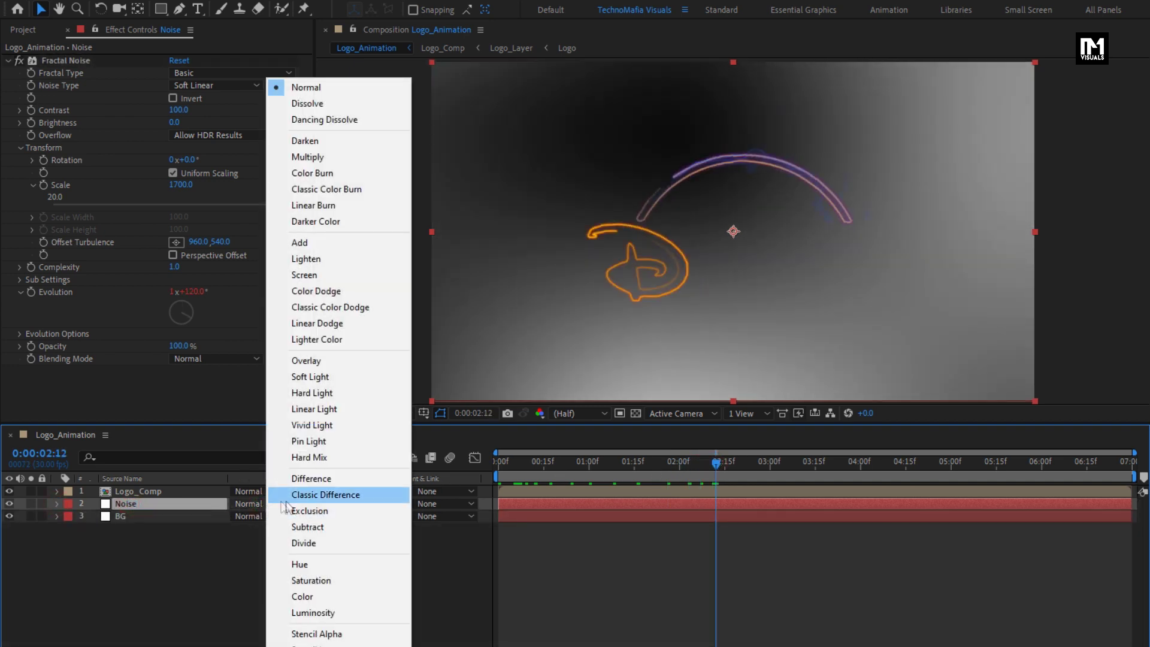
{"action": "left_click", "coordinate": [319, 361]}
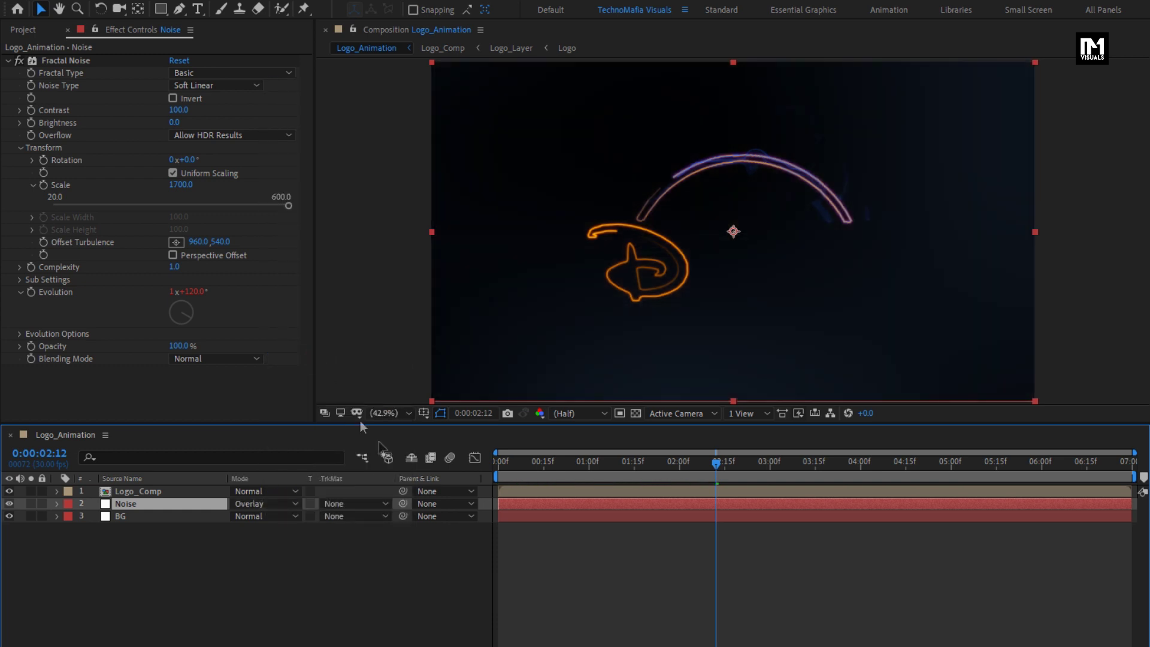
{"action": "left_click", "coordinate": [514, 462]}
{"action": "left_click_drag", "start_coordinate": [514, 462], "coordinate": [614, 465]}
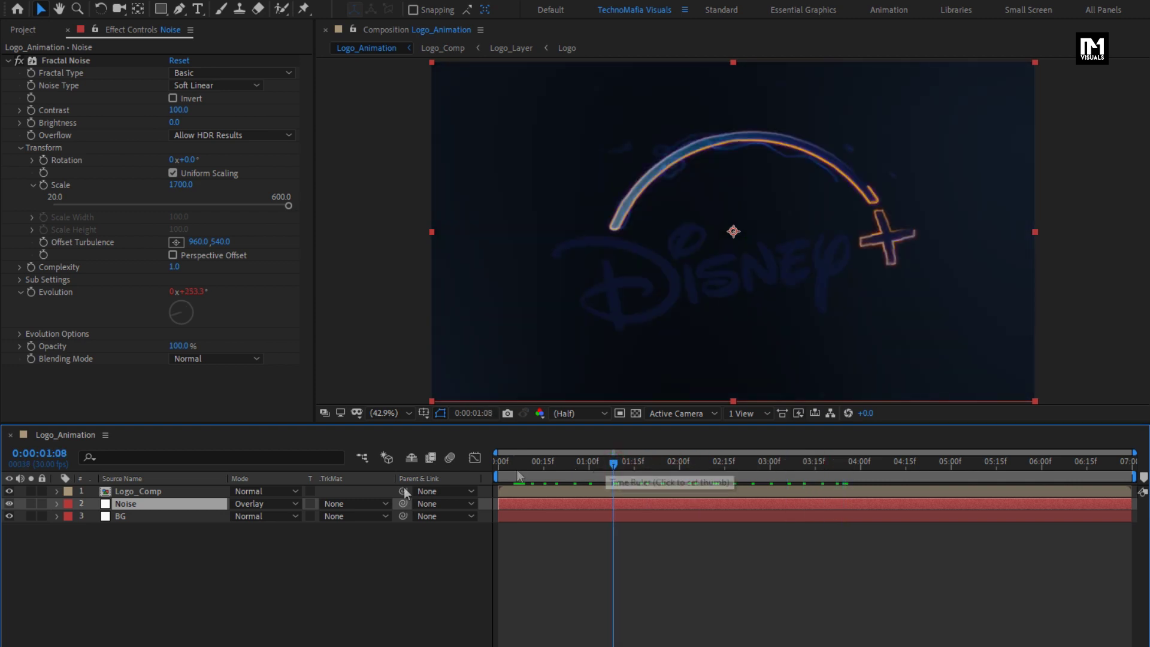
- Fade out the Logo_Comp layer with Opacity keyframes of 100% at 4:00 and 0% at 5:00
{"action": "left_click", "coordinate": [130, 491]}
{"action": "key", "text": "t"}
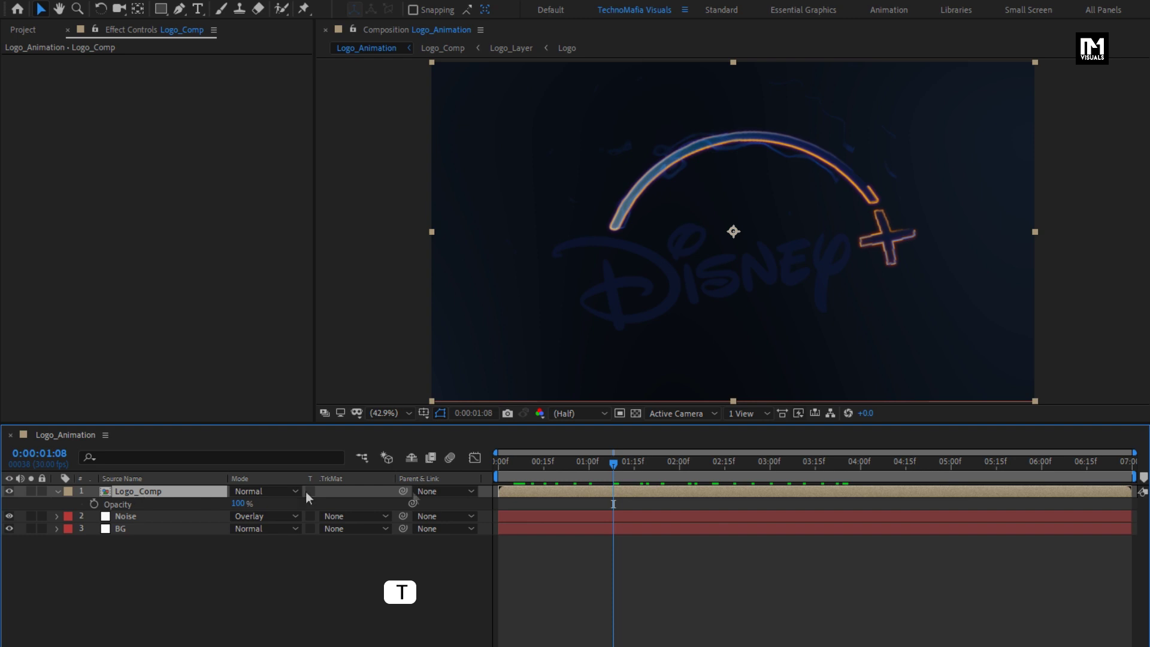
{"action": "left_click", "coordinate": [860, 467]}
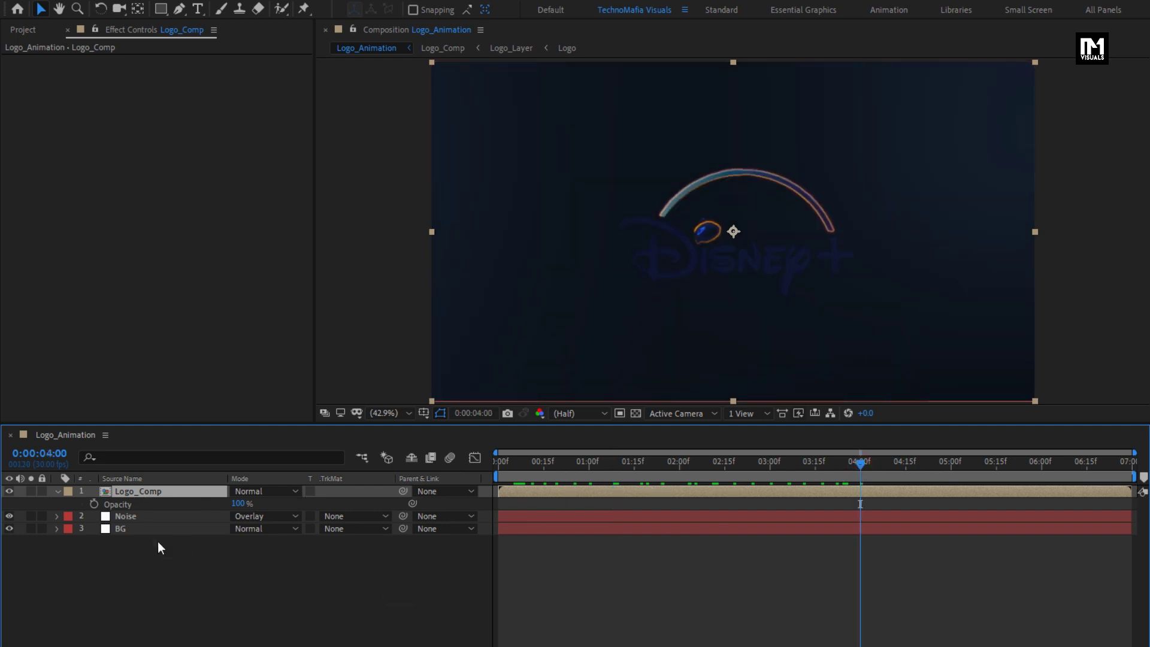
{"action": "left_click", "coordinate": [94, 503]}
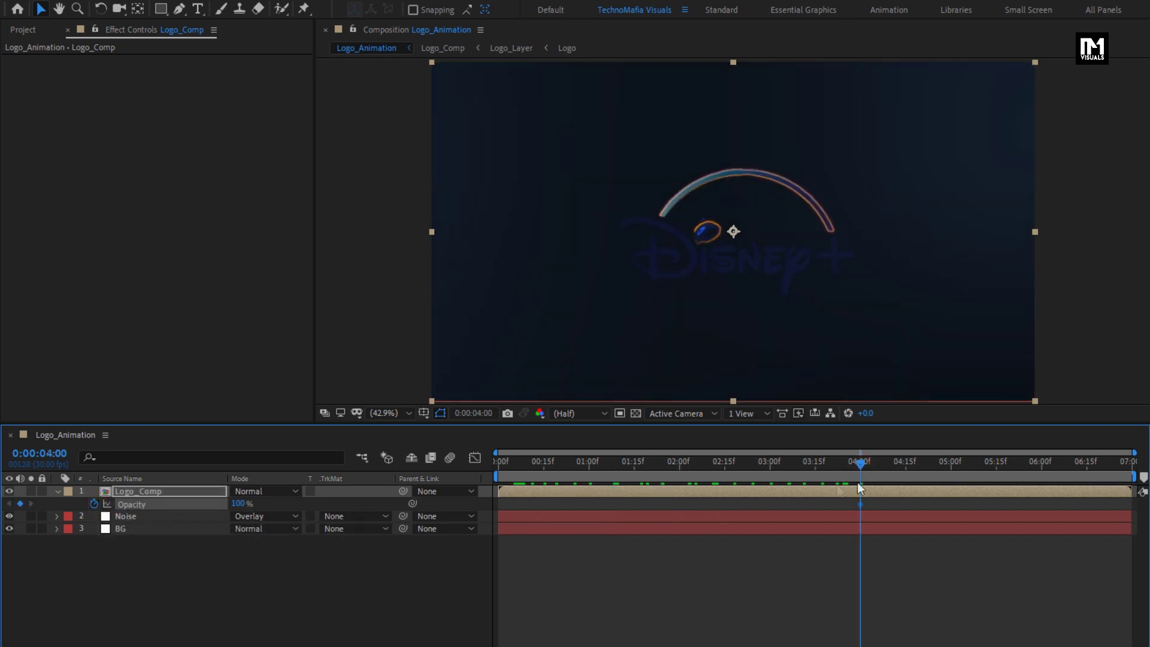
{"action": "left_click", "coordinate": [951, 466]}
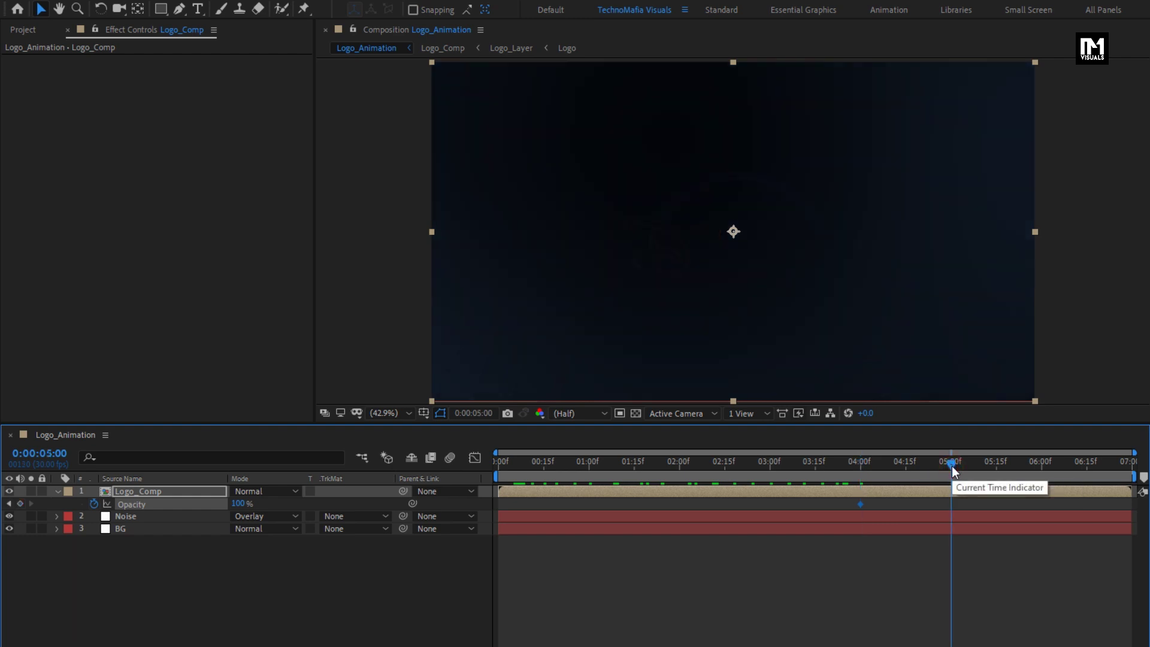
{"action": "left_click_drag", "start_coordinate": [238, 504], "coordinate": [135, 507]}
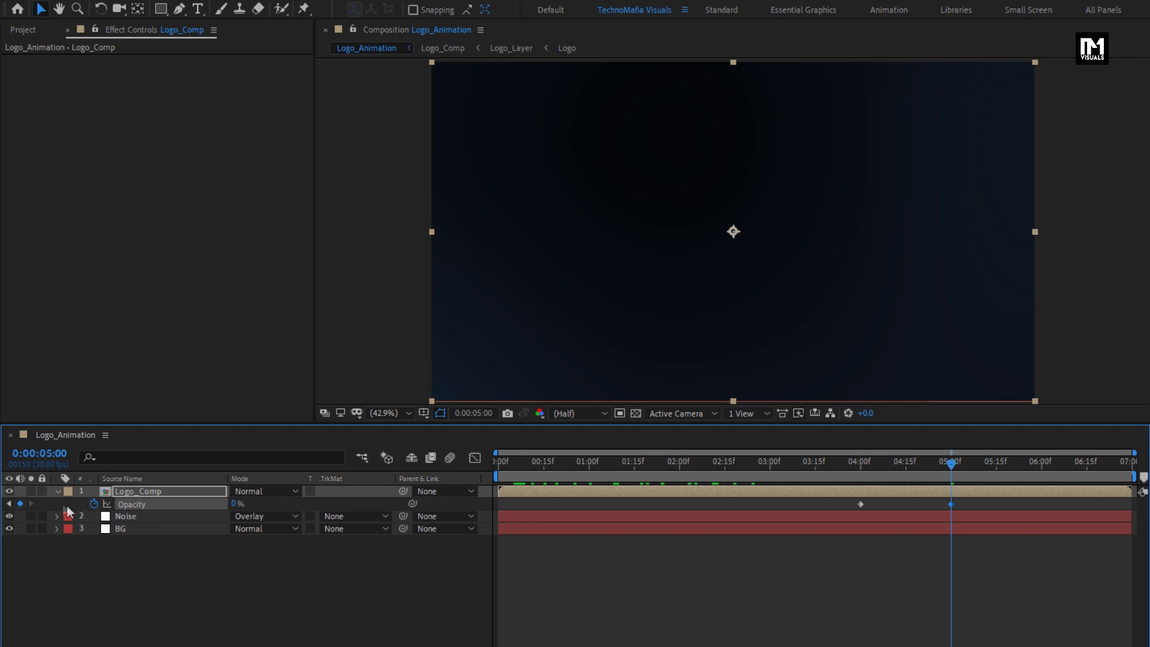
{"action": "left_click", "coordinate": [55, 491]}
- Duplicate the Logo_Comp layer, set the upper copy's blending mode to Color Dodge, and view the first frame
{"action": "left_click", "coordinate": [121, 490]}
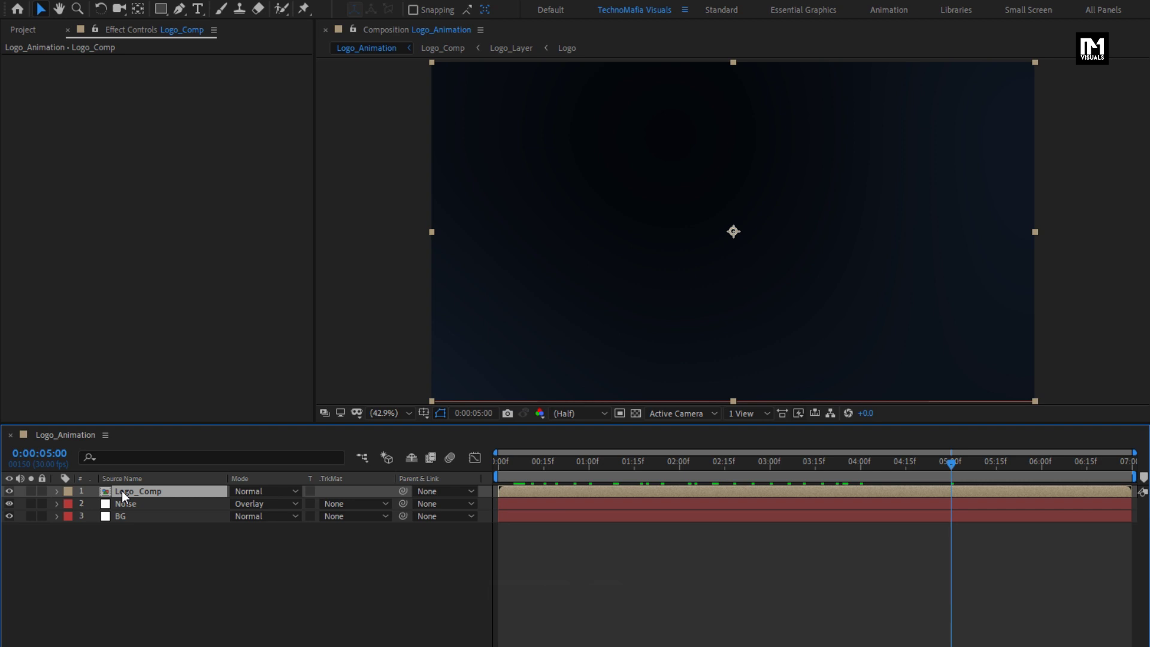
{"action": "key", "text": "ctrl+d"}
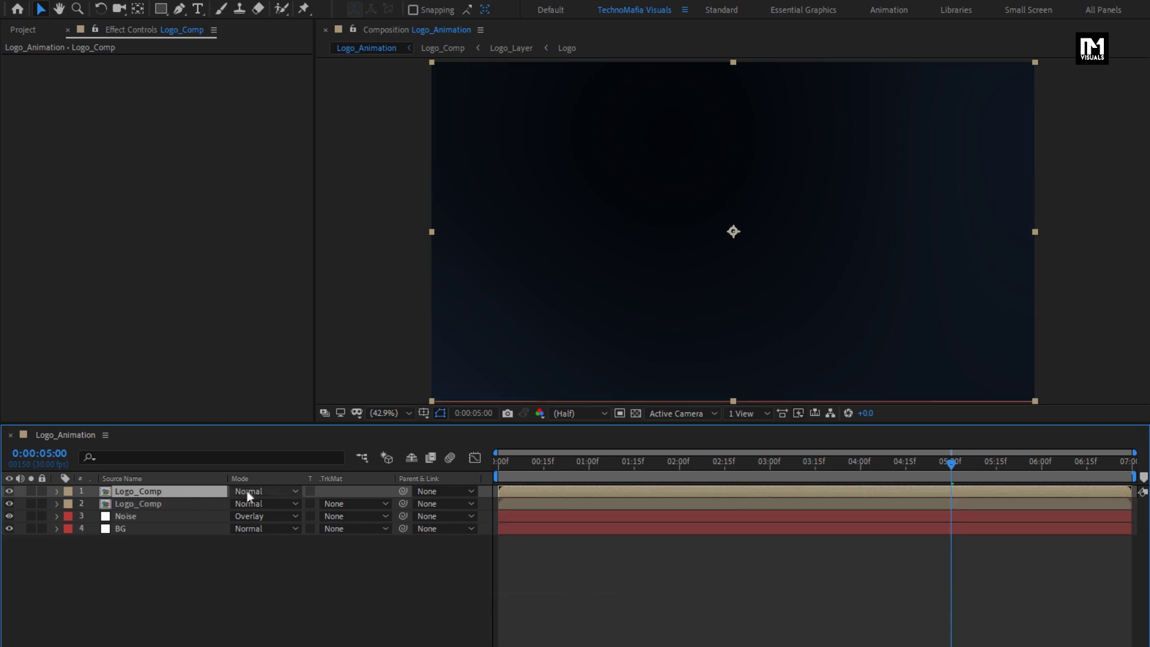
{"action": "left_click", "coordinate": [249, 493]}
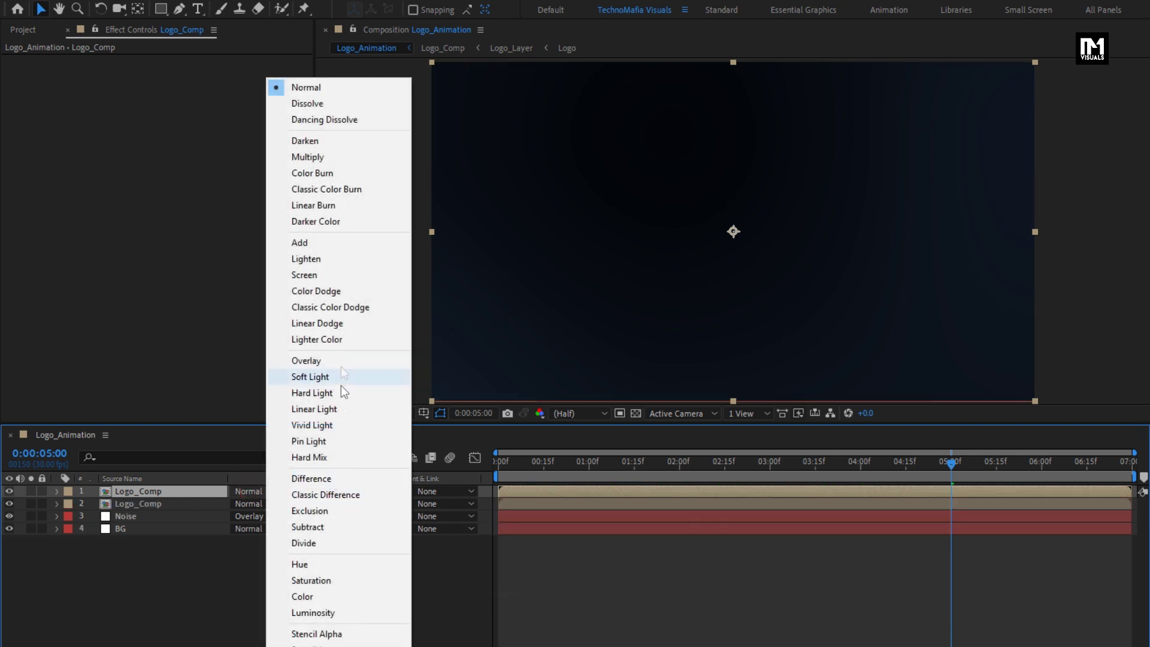
{"action": "left_click", "coordinate": [328, 291]}
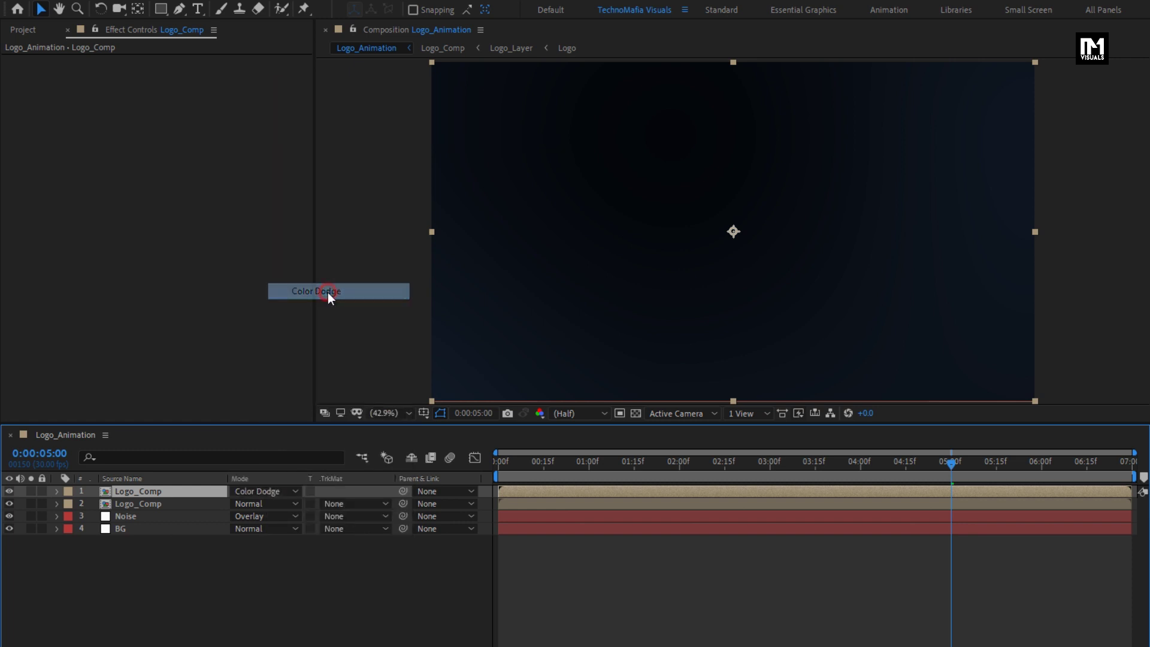
{"action": "left_click", "coordinate": [497, 466]}
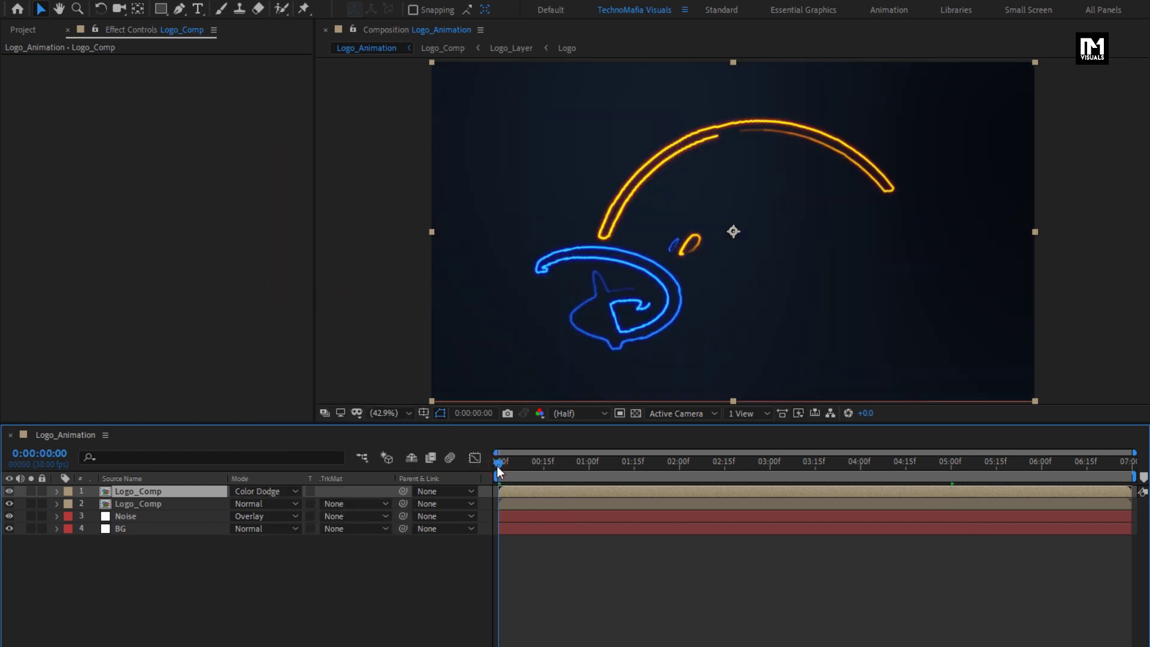
- Add the Logo composition as the top layer and keyframe its Opacity from 0% at 0:00 to 100% at 1:00
{"action": "left_click", "coordinate": [23, 30]}
{"action": "left_click_drag", "start_coordinate": [43, 180], "coordinate": [157, 489]}
{"action": "key", "text": "t"}
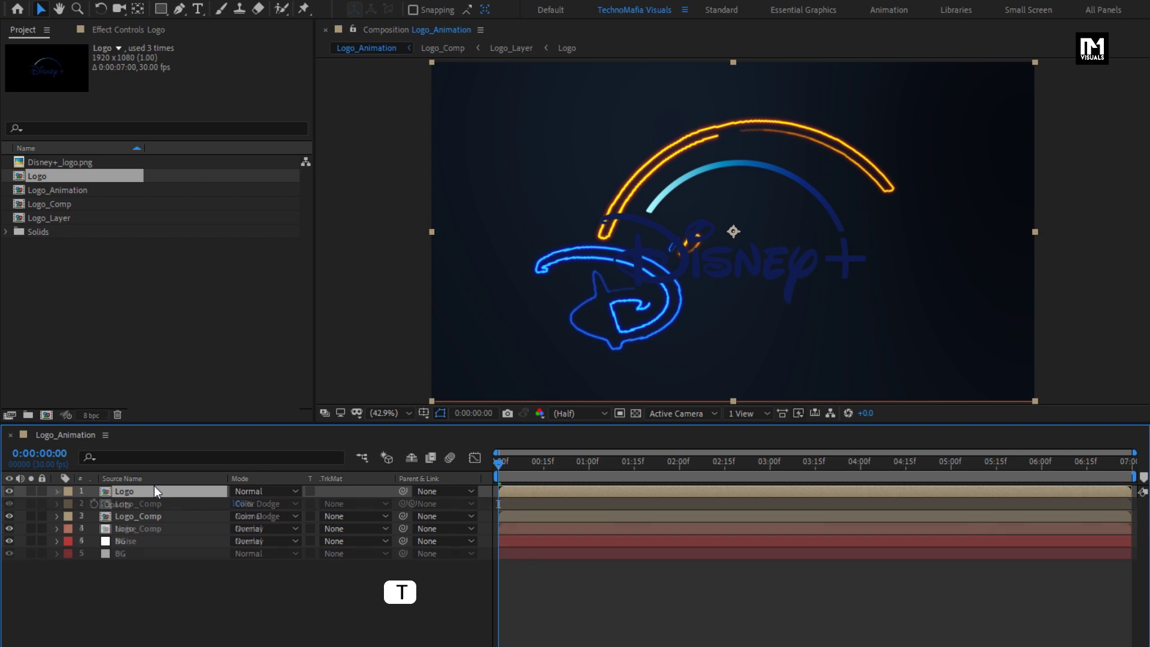
{"action": "left_click", "coordinate": [589, 466]}
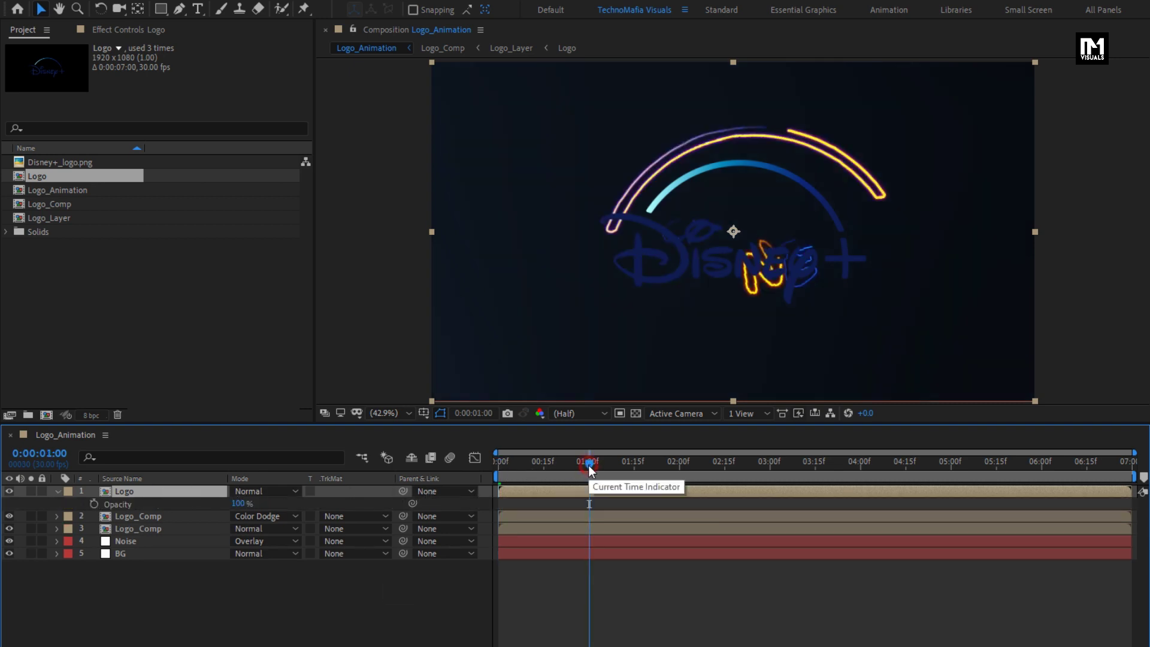
{"action": "left_click", "coordinate": [94, 503]}
{"action": "left_click_drag", "start_coordinate": [533, 476], "coordinate": [460, 465]}
{"action": "left_click_drag", "start_coordinate": [244, 509], "coordinate": [96, 506]}
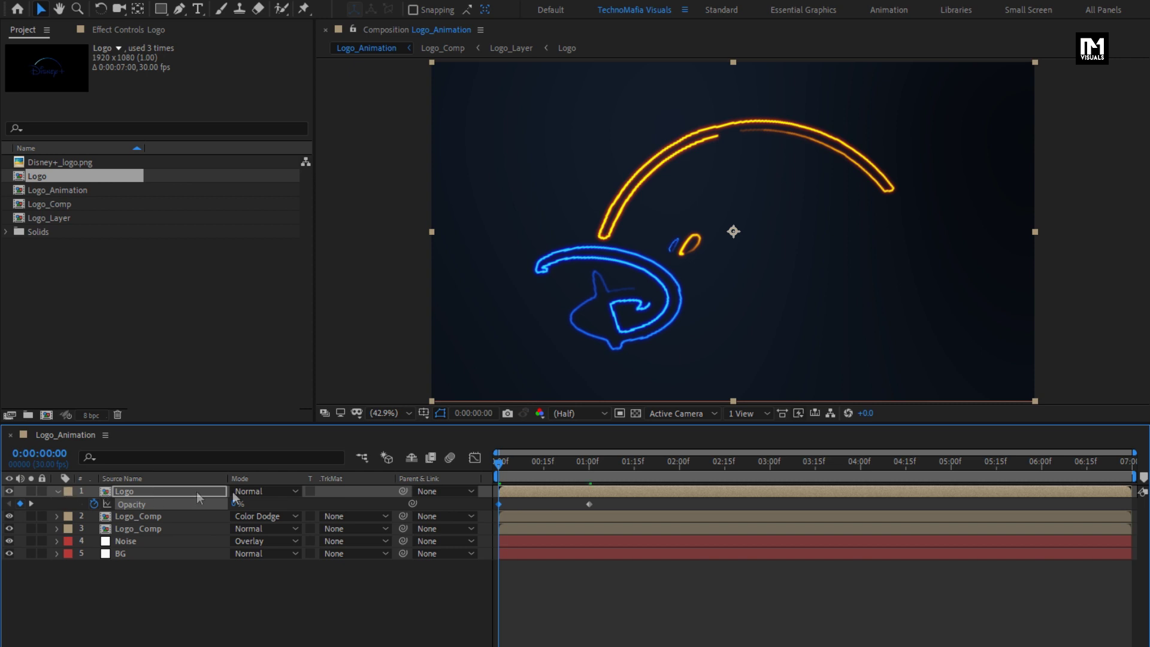
- Shift the Logo layer to start at 3:15 and set its Scale to 85% to match the contour logo
{"action": "left_click_drag", "start_coordinate": [886, 464], "coordinate": [816, 466]}
{"action": "left_click_drag", "start_coordinate": [519, 494], "coordinate": [876, 462]}
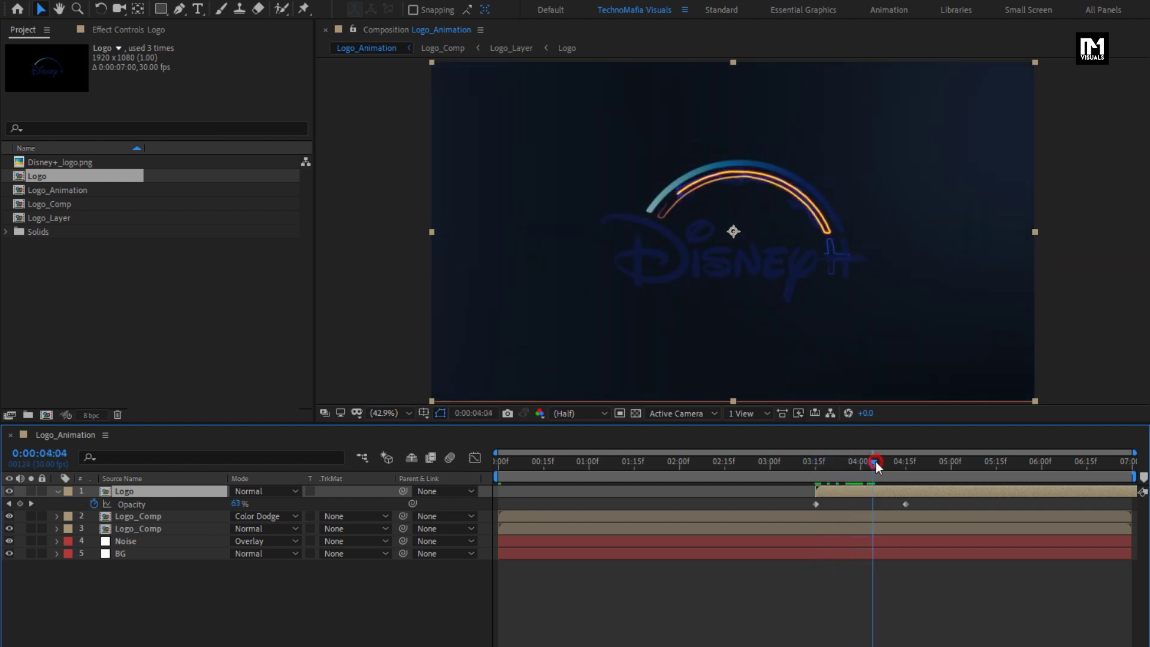
{"action": "key", "text": "s"}
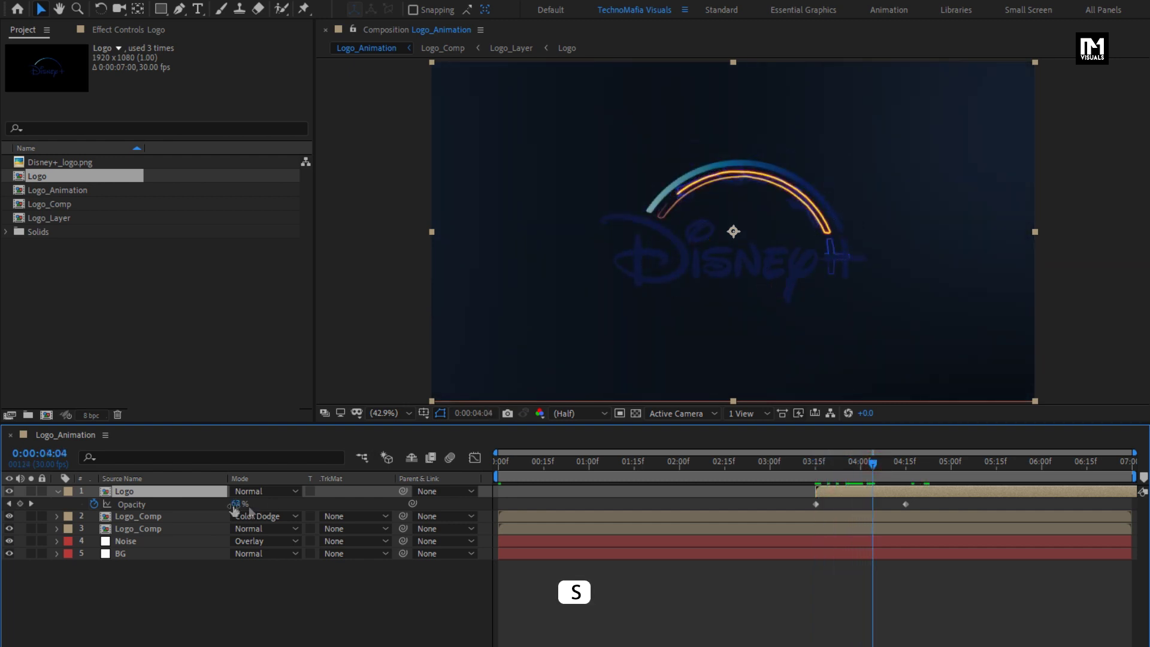
{"action": "left_click", "coordinate": [197, 492]}
{"action": "key", "text": "s"}
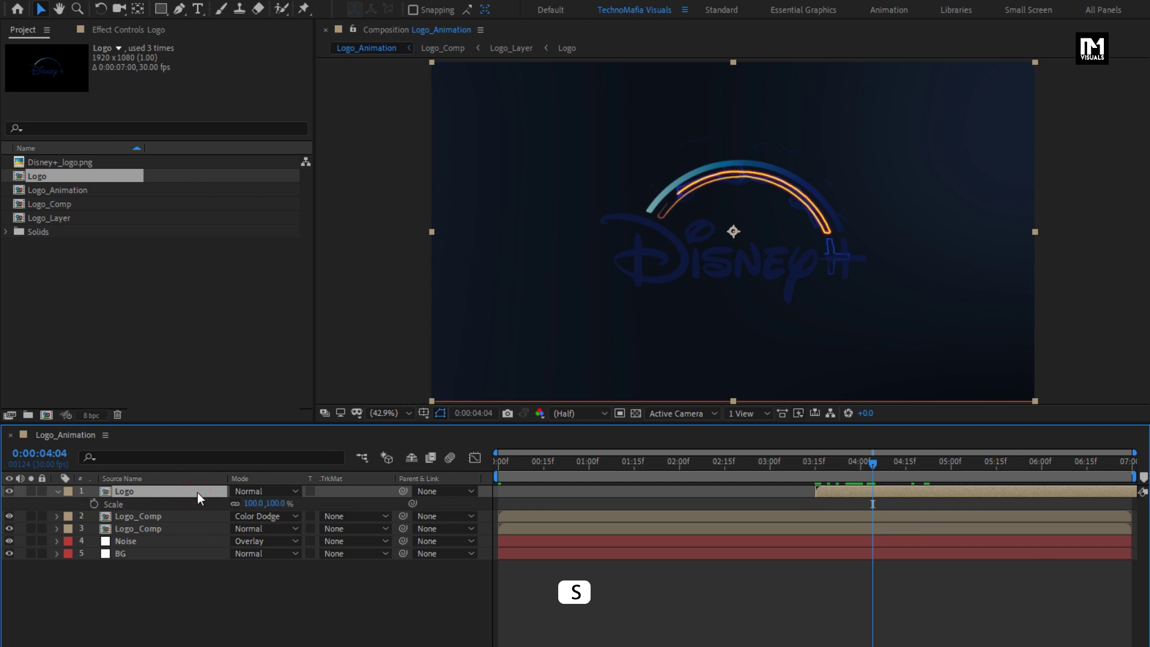
{"action": "left_click", "coordinate": [277, 503]}
{"action": "type", "text": "85"}
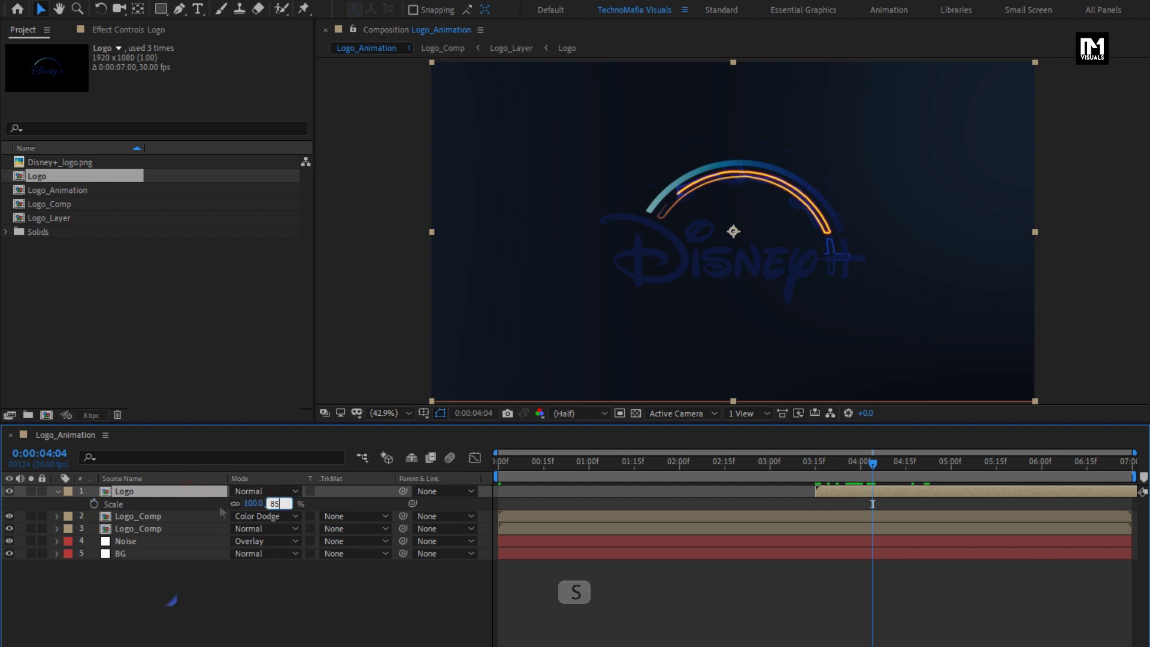
{"action": "key", "text": "Return"}
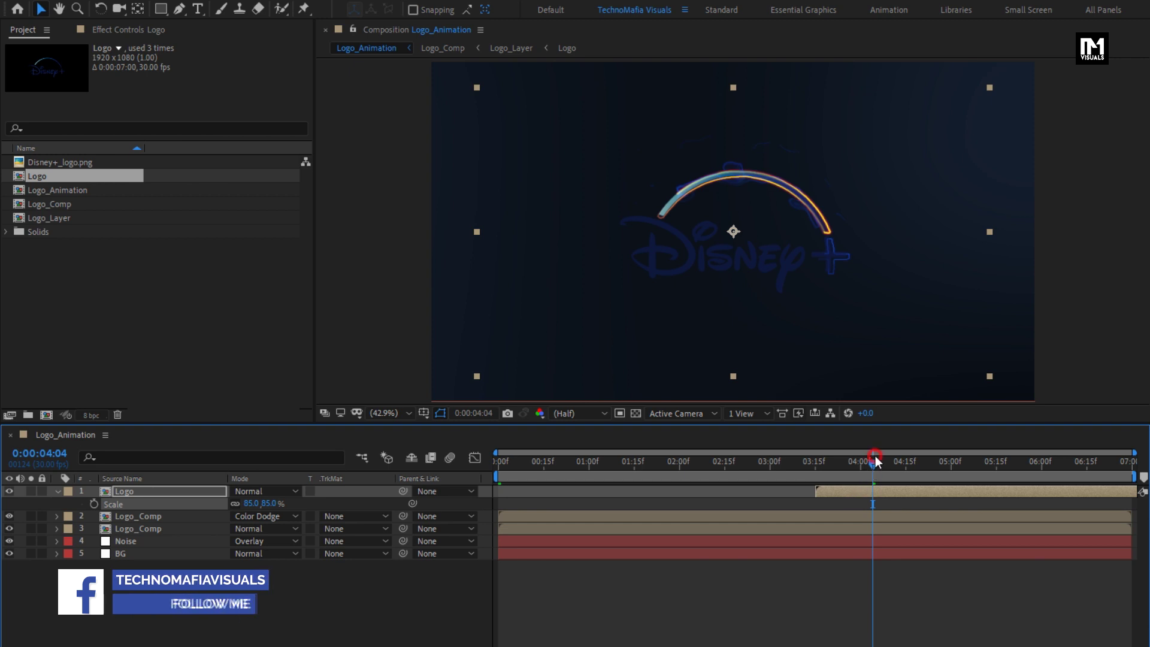
{"action": "mouse_move", "coordinate": [875, 461]}
{"action": "left_mouse_down"}
{"action": "mouse_move", "coordinate": [945, 463]}
{"action": "mouse_move", "coordinate": [800, 467]}
{"action": "mouse_move", "coordinate": [936, 466]}
{"action": "left_mouse_up"}
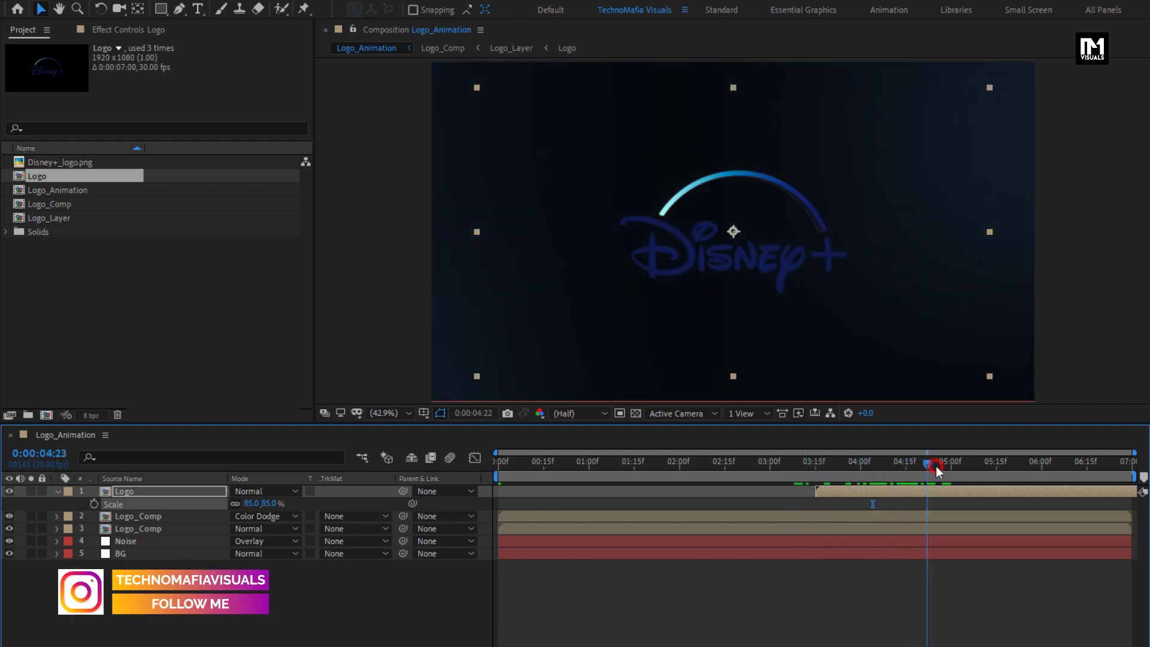
{"action": "left_click", "coordinate": [58, 492]}
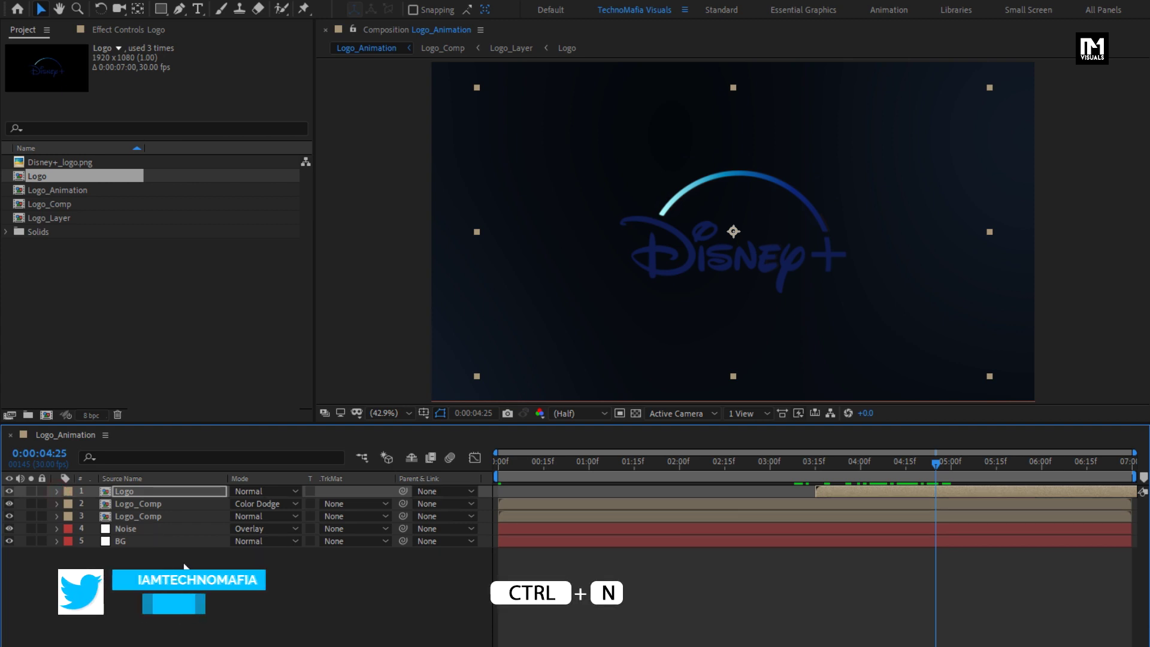
- Create a 7-second 1920 x 1080 px composition named Text at 30 frames per second
{"action": "key", "text": "ctrl+n"}
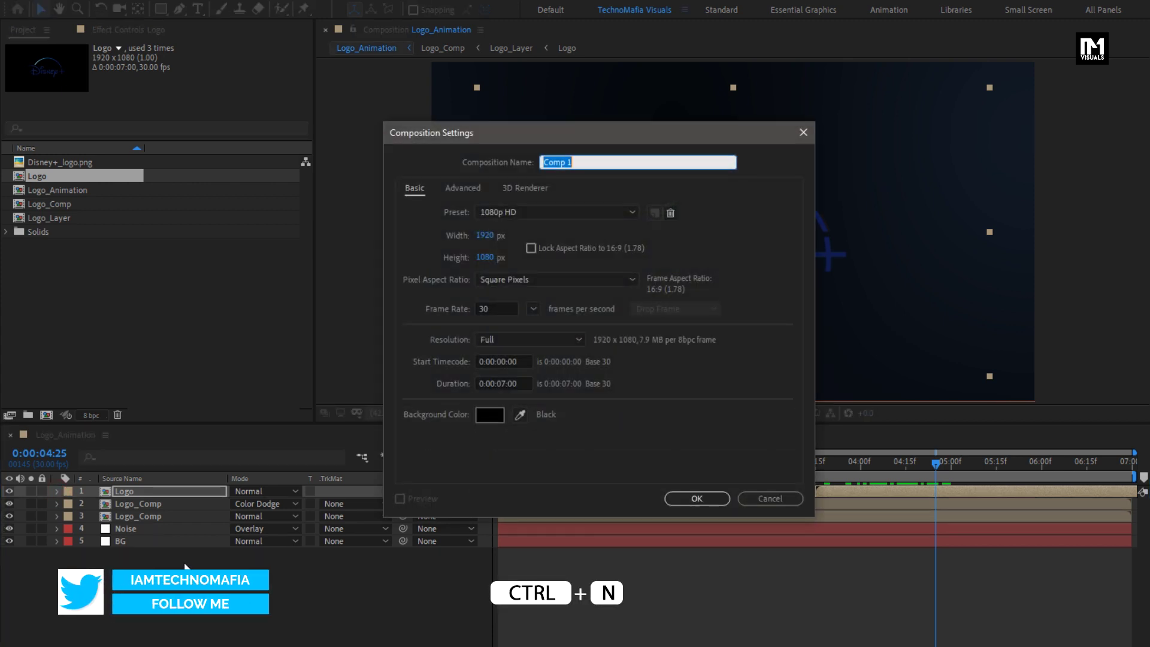
{"action": "type", "text": "Text"}
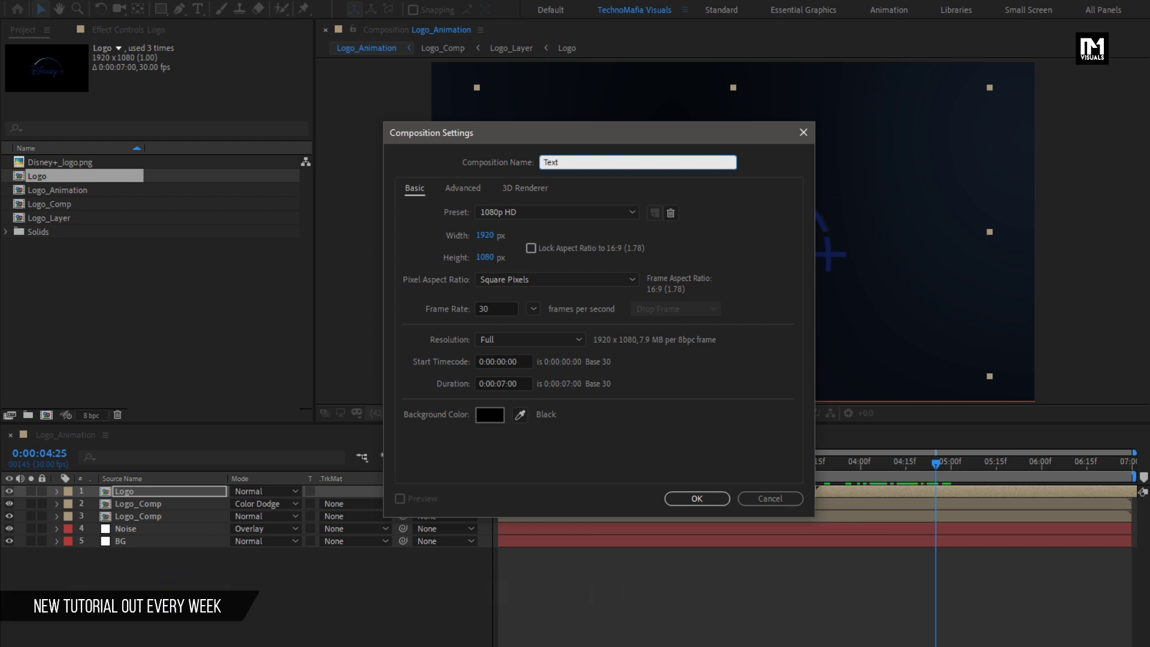
{"action": "left_click", "coordinate": [677, 501]}
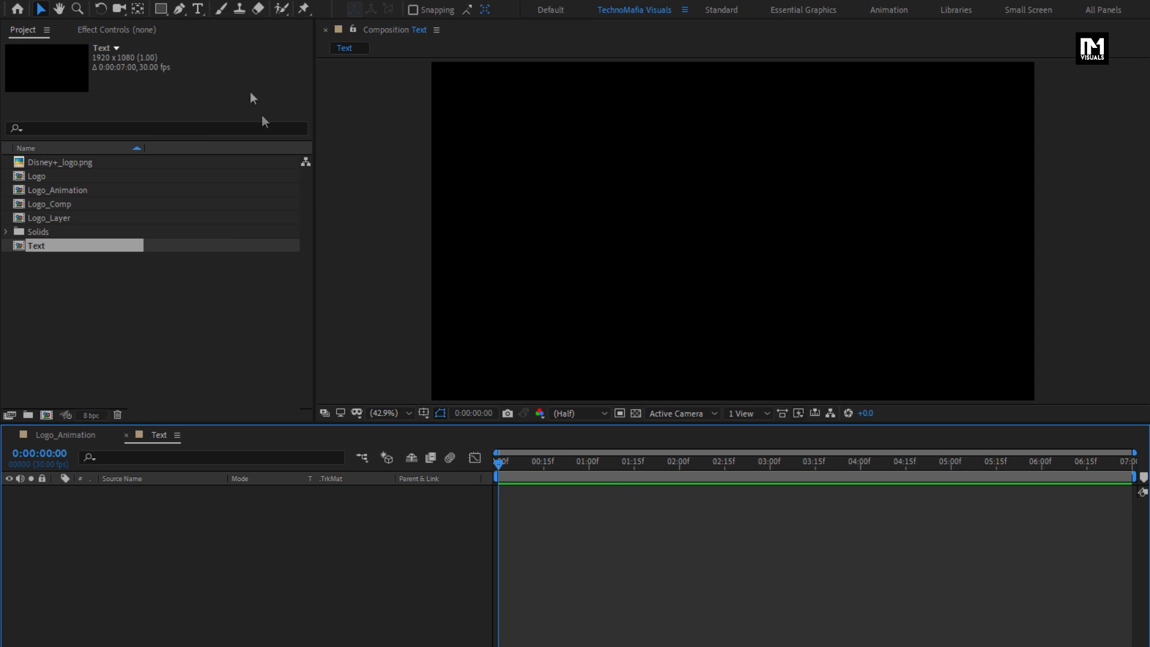
{"action": "left_click", "coordinate": [199, 14]}
{"action": "left_click", "coordinate": [607, 258]}
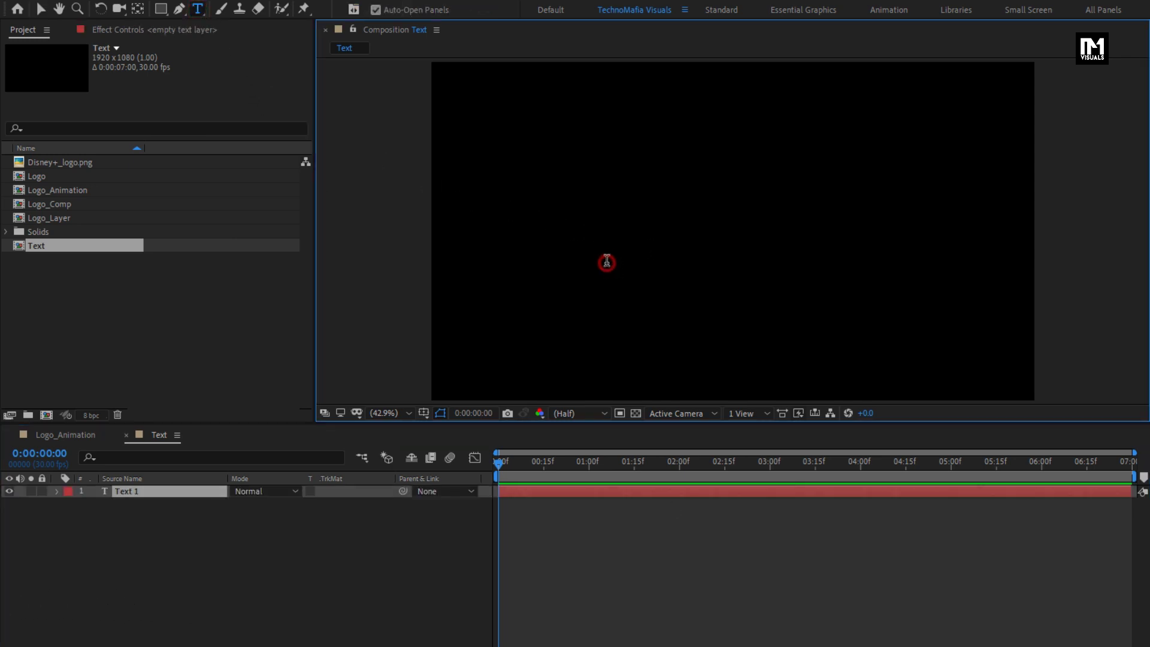
{"action": "type", "text": "www"}
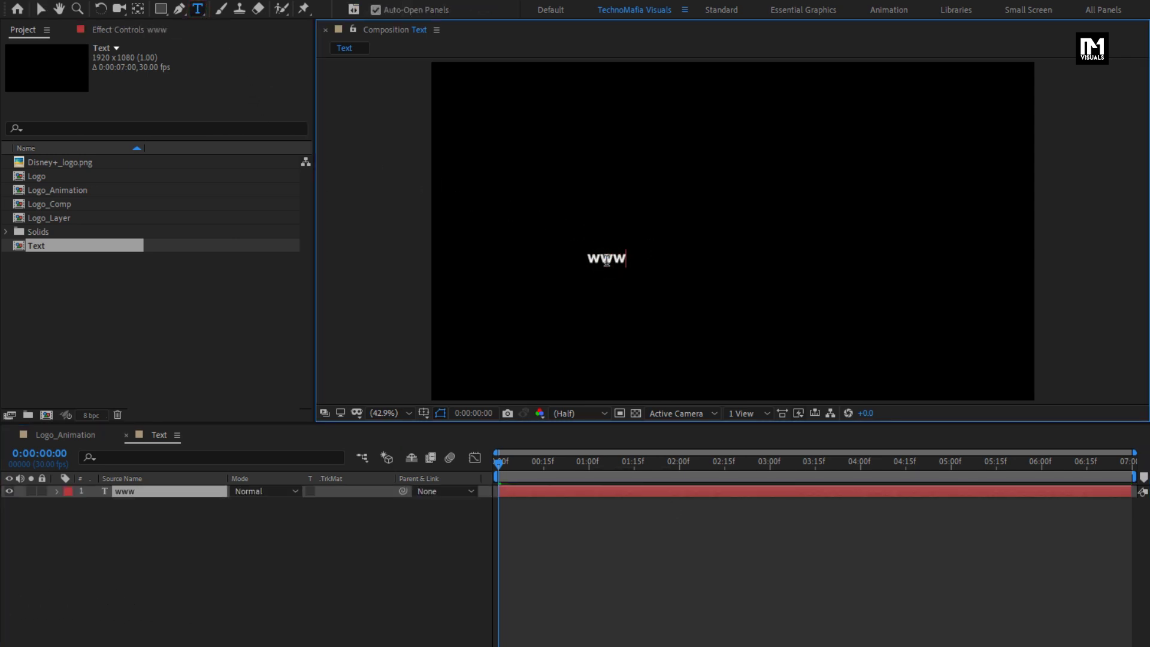
{"action": "type", "text": ".hotstar"}
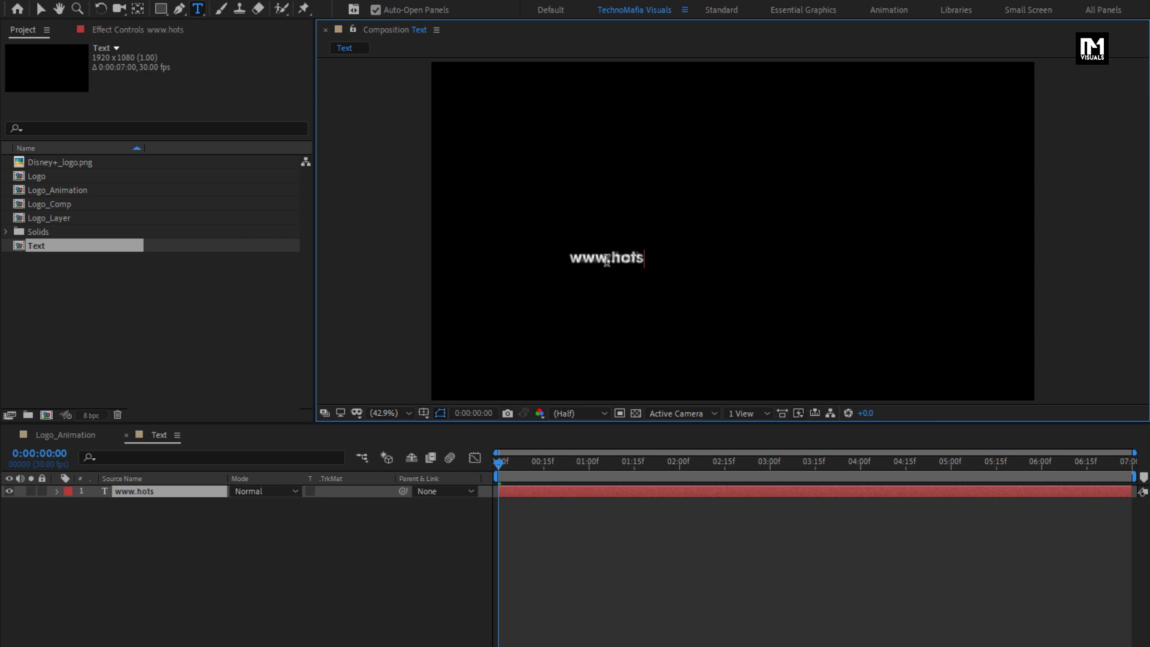
{"action": "type", "text": ".com"}
{"action": "key", "text": "KP_Enter"}
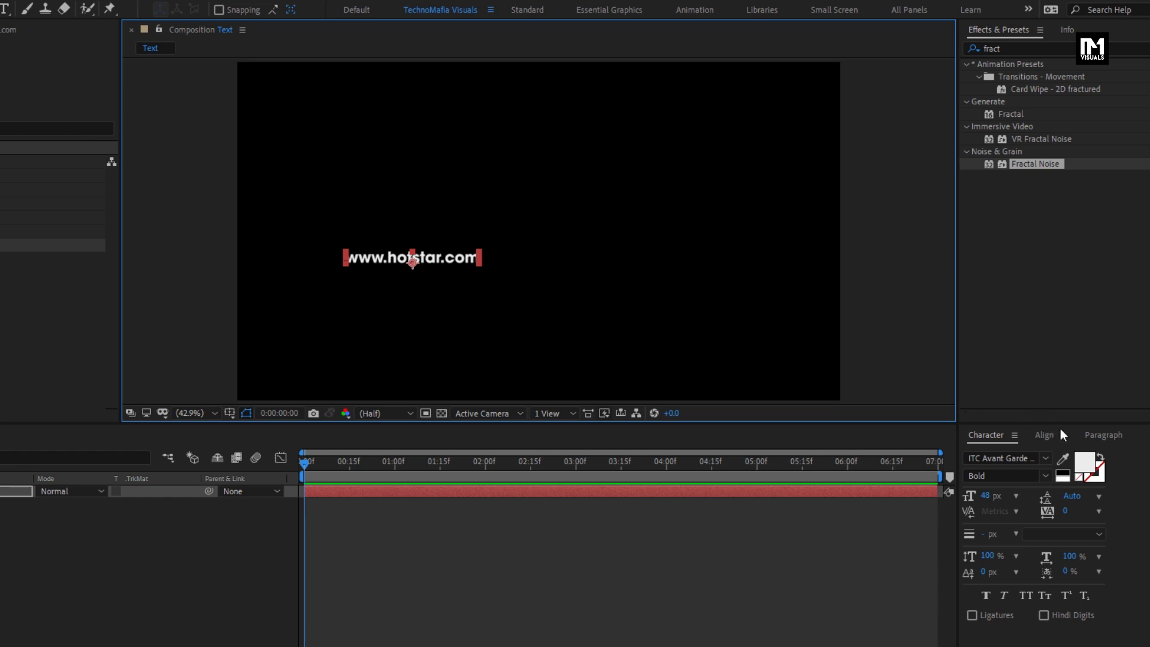
{"action": "left_click", "coordinate": [1047, 434]}
{"action": "left_click", "coordinate": [997, 472]}
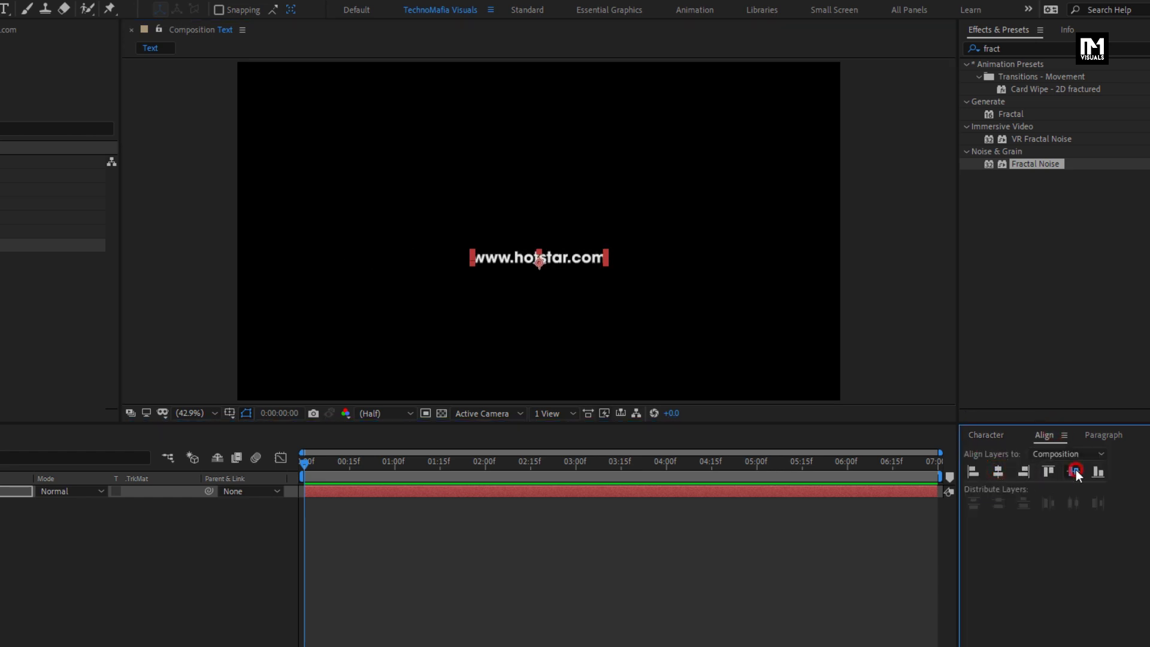
{"action": "left_click", "coordinate": [1075, 471]}
{"action": "left_click", "coordinate": [1101, 436]}
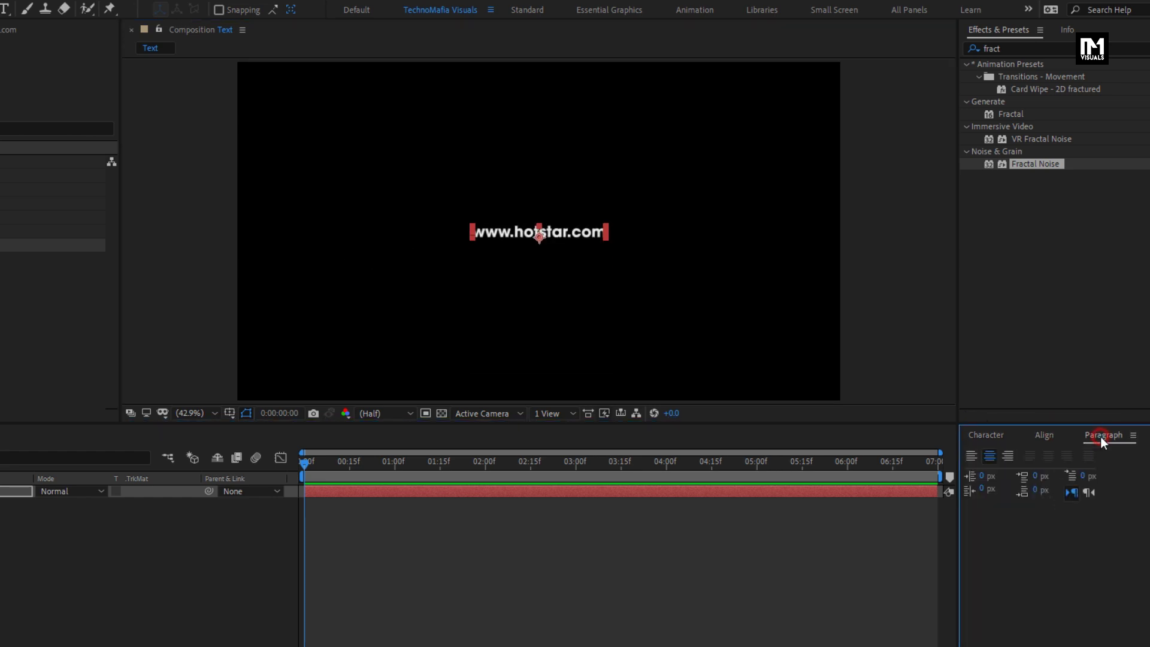
{"action": "left_click", "coordinate": [987, 435]}
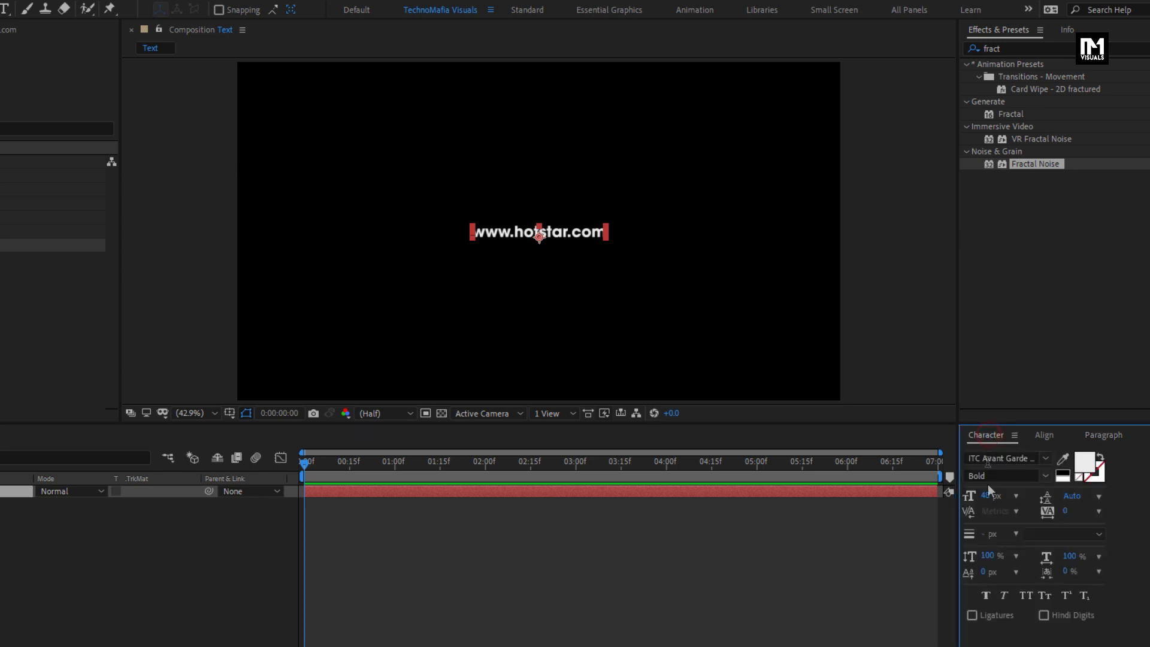
{"action": "left_click_drag", "start_coordinate": [986, 498], "coordinate": [1004, 499]}
{"action": "left_click", "coordinate": [1041, 435]}
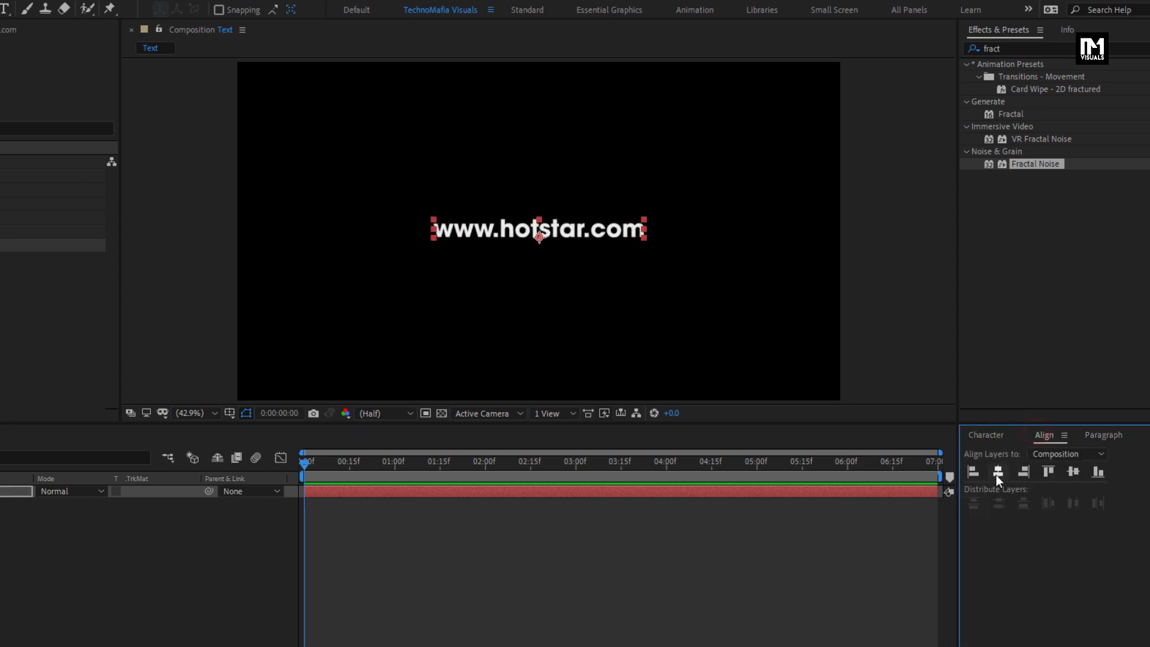
{"action": "left_click", "coordinate": [998, 471]}
{"action": "left_click", "coordinate": [1068, 468]}
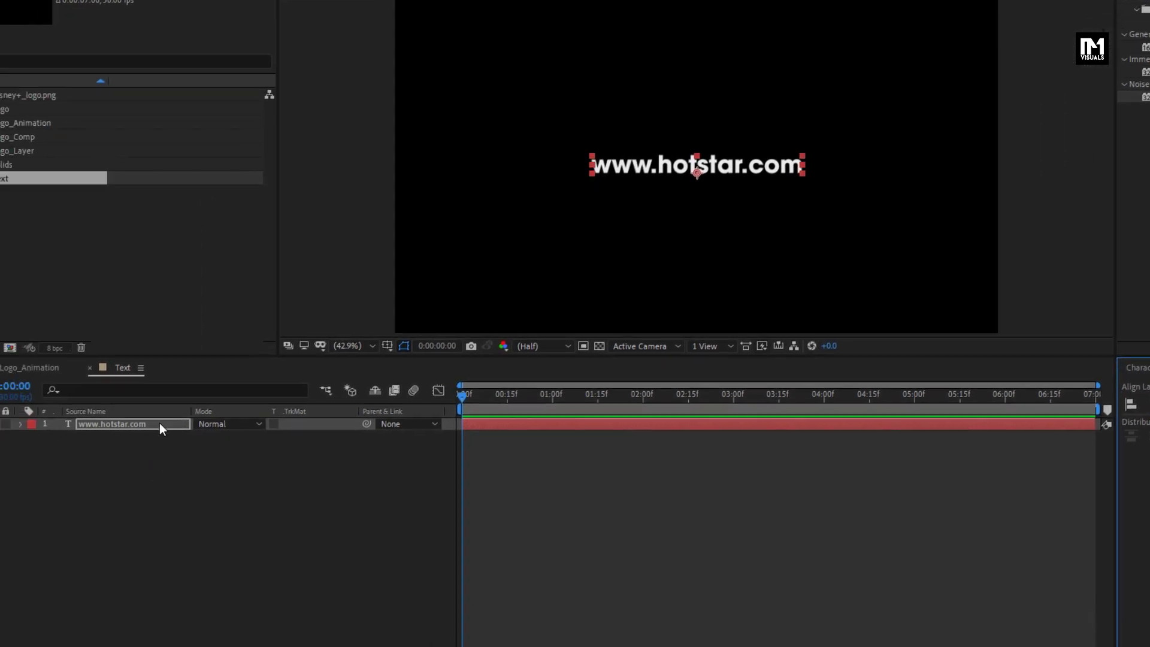
{"action": "left_click", "coordinate": [0, 491]}
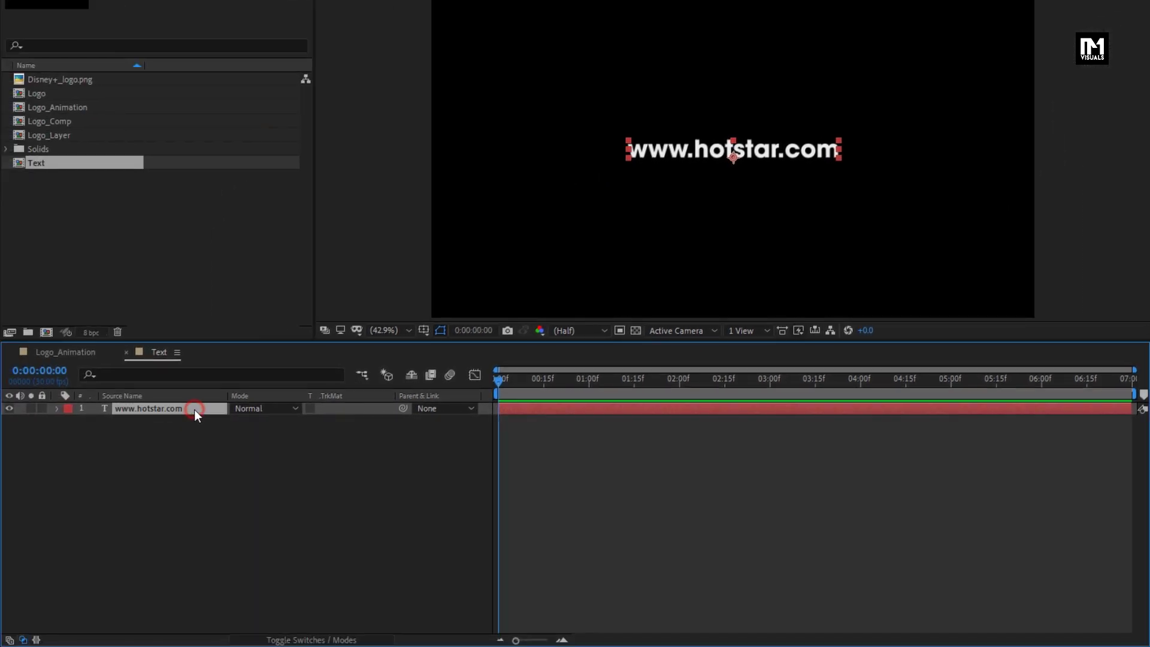
{"action": "left_click", "coordinate": [57, 409]}
{"action": "left_click", "coordinate": [387, 422]}
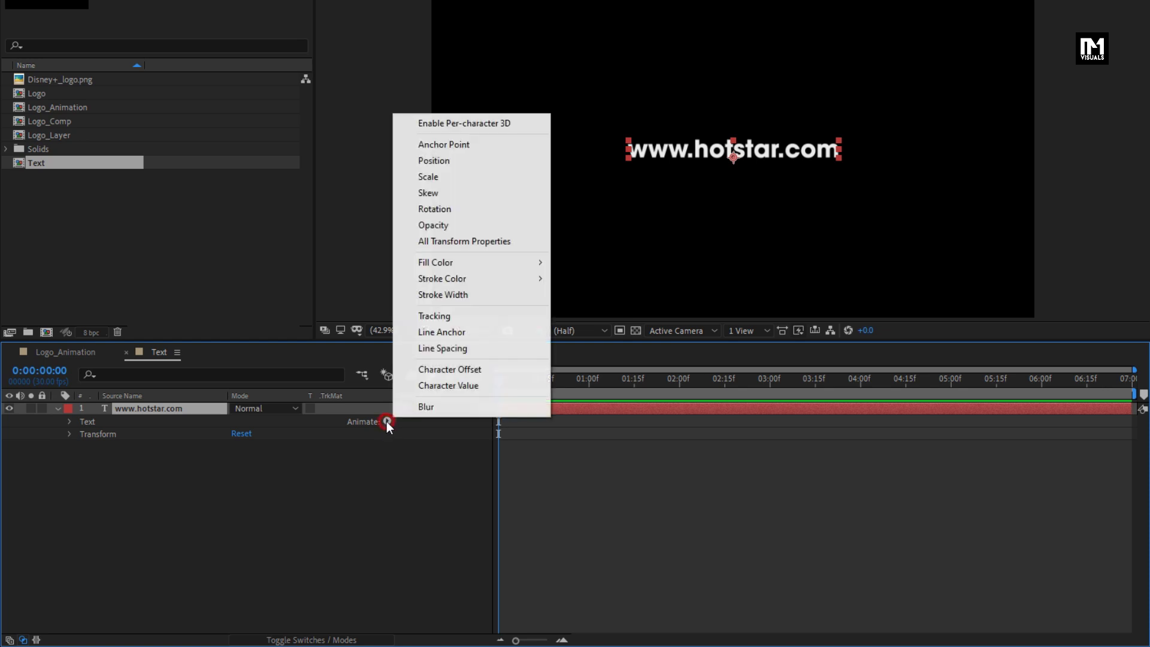
{"action": "left_click", "coordinate": [452, 124]}
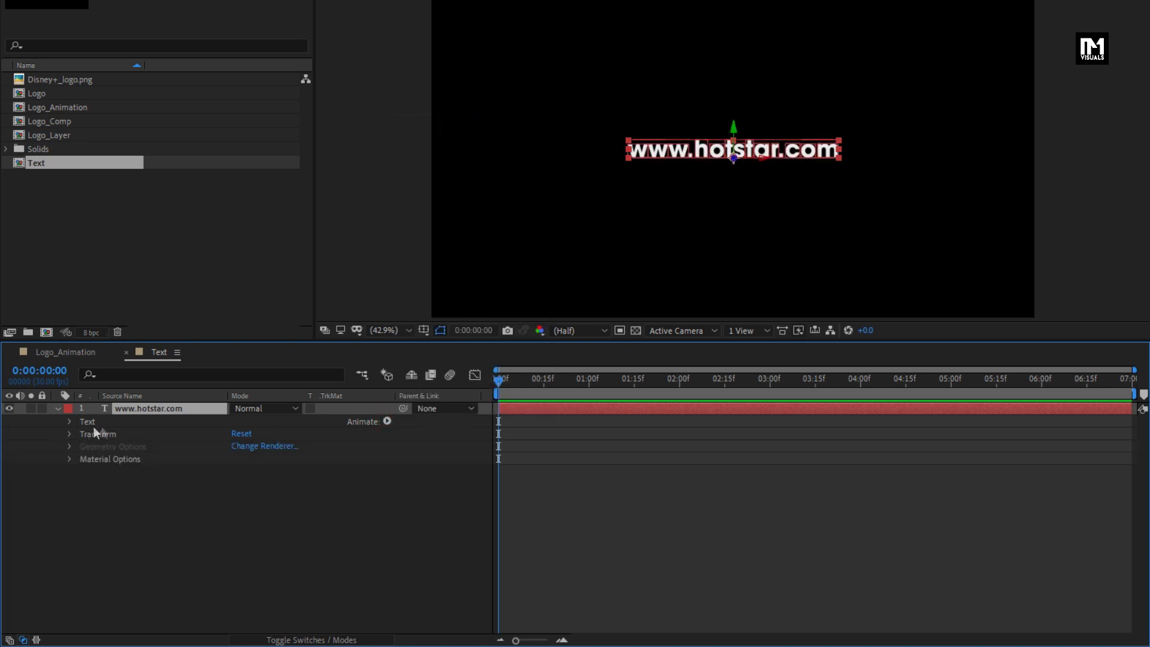
- Add an Opacity animator to the text layer and set its Opacity to 0%
{"action": "left_click", "coordinate": [387, 422]}
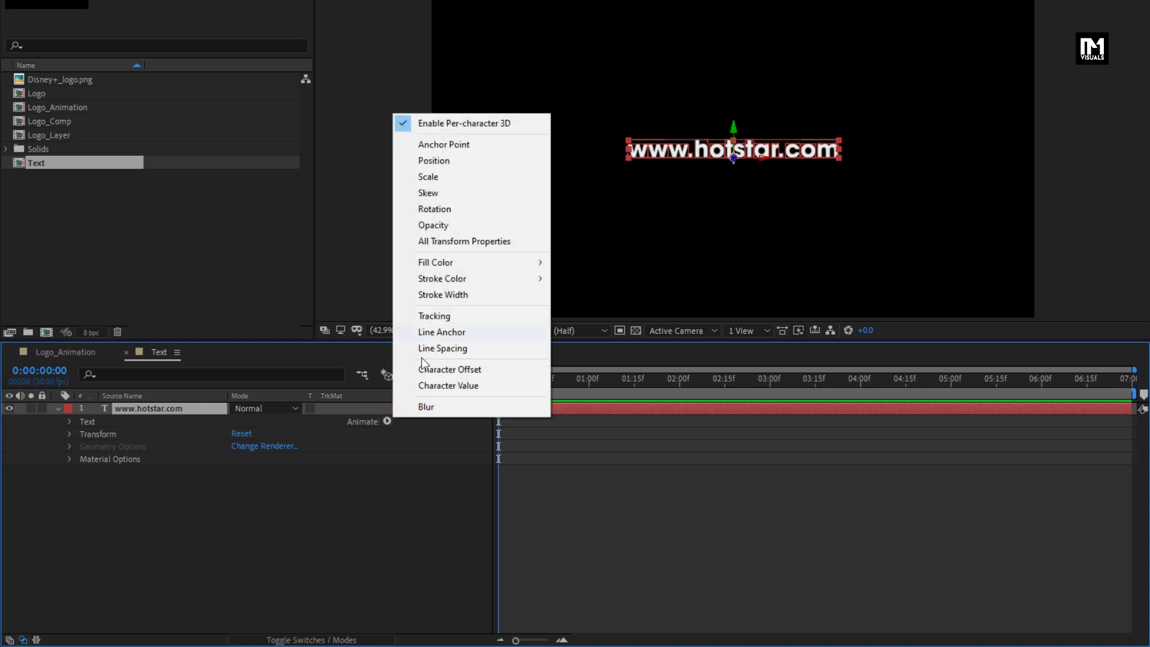
{"action": "left_click", "coordinate": [423, 225]}
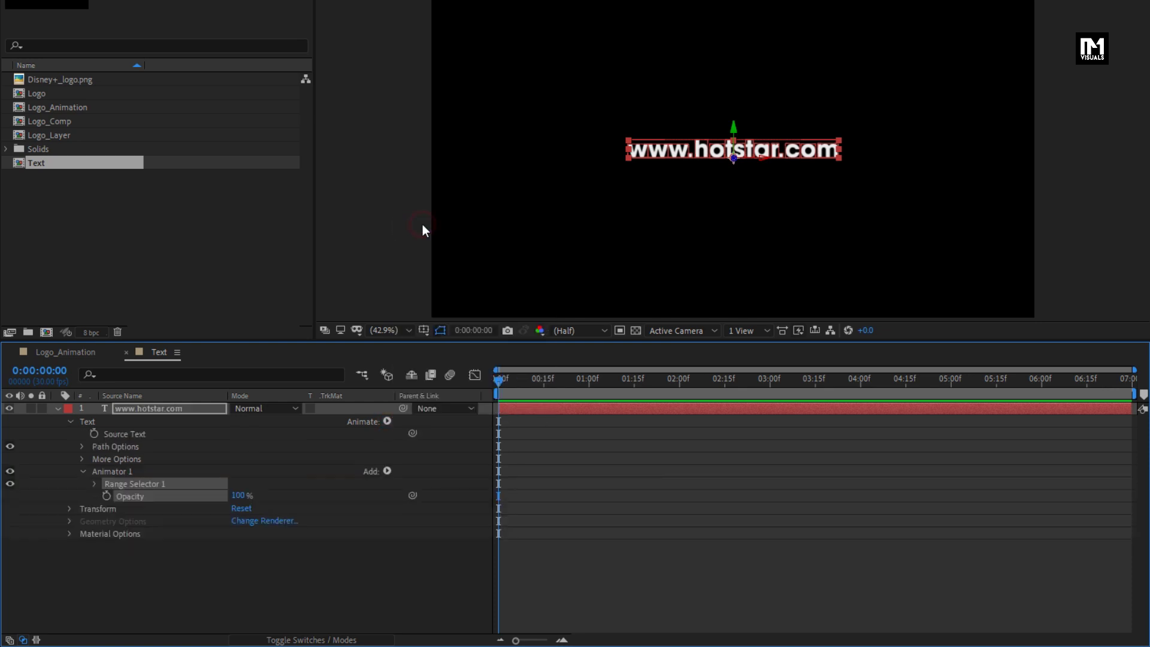
{"action": "left_click", "coordinate": [180, 507]}
{"action": "left_click_drag", "start_coordinate": [237, 495], "coordinate": [156, 494]}
- Keyframe the range selector's Offset from -100% at 0:00 to 100% at 3:00
{"action": "left_click", "coordinate": [94, 484]}
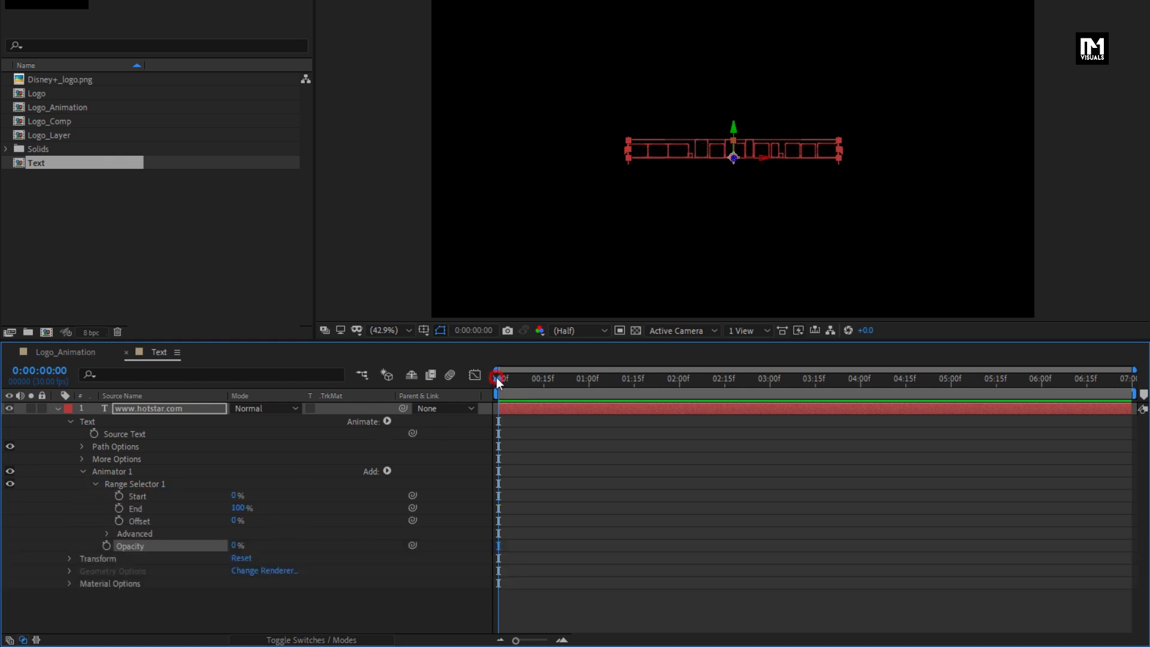
{"action": "left_click", "coordinate": [120, 522]}
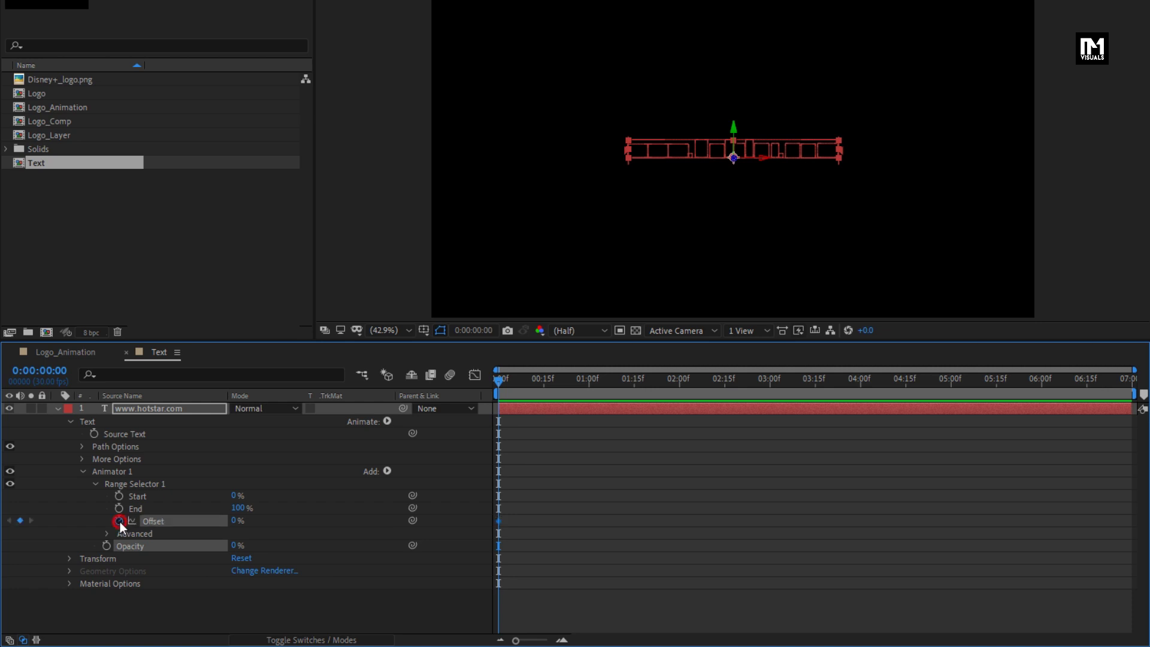
{"action": "left_click_drag", "start_coordinate": [234, 523], "coordinate": [99, 521]}
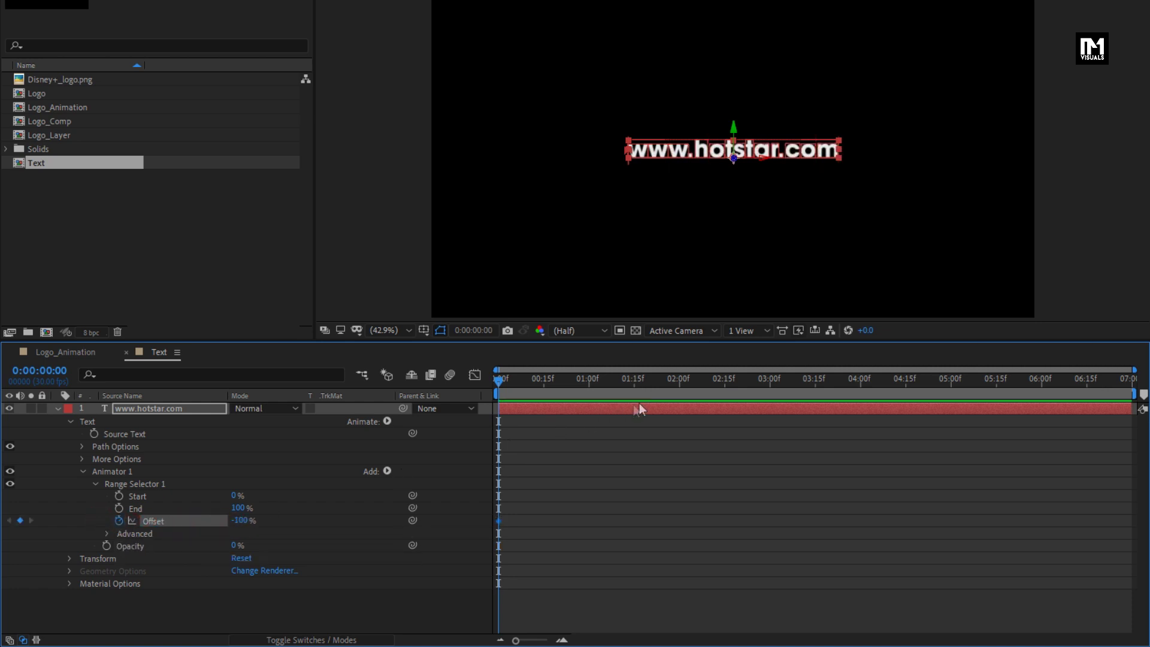
{"action": "left_click_drag", "start_coordinate": [697, 389], "coordinate": [770, 388]}
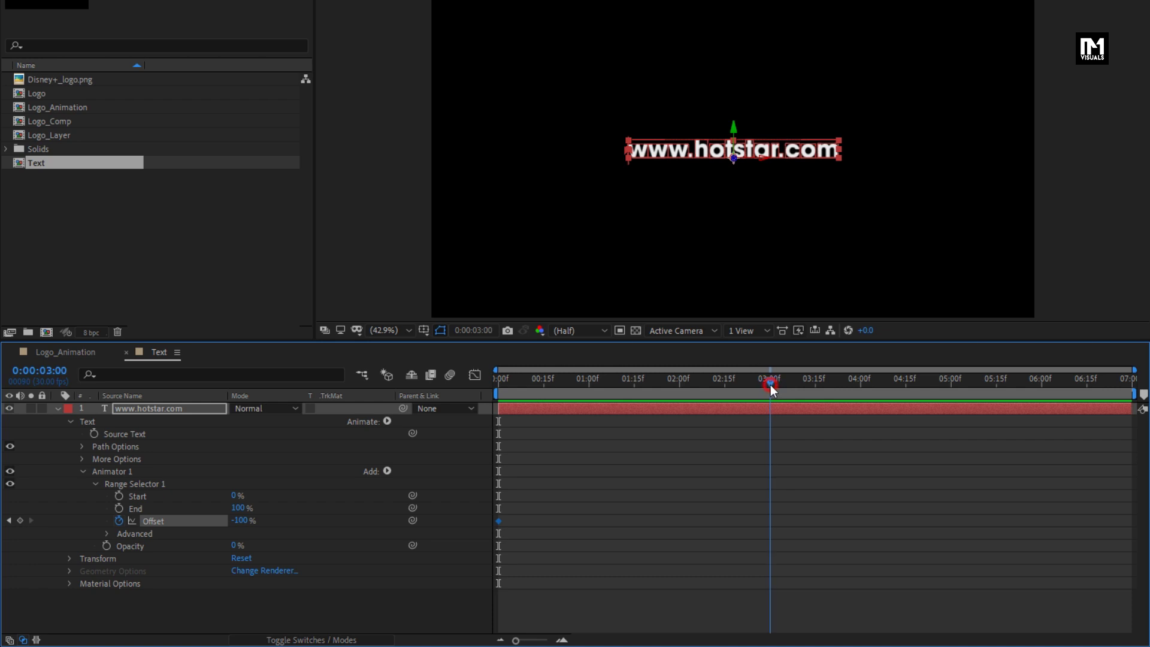
{"action": "left_click_drag", "start_coordinate": [243, 522], "coordinate": [465, 512]}
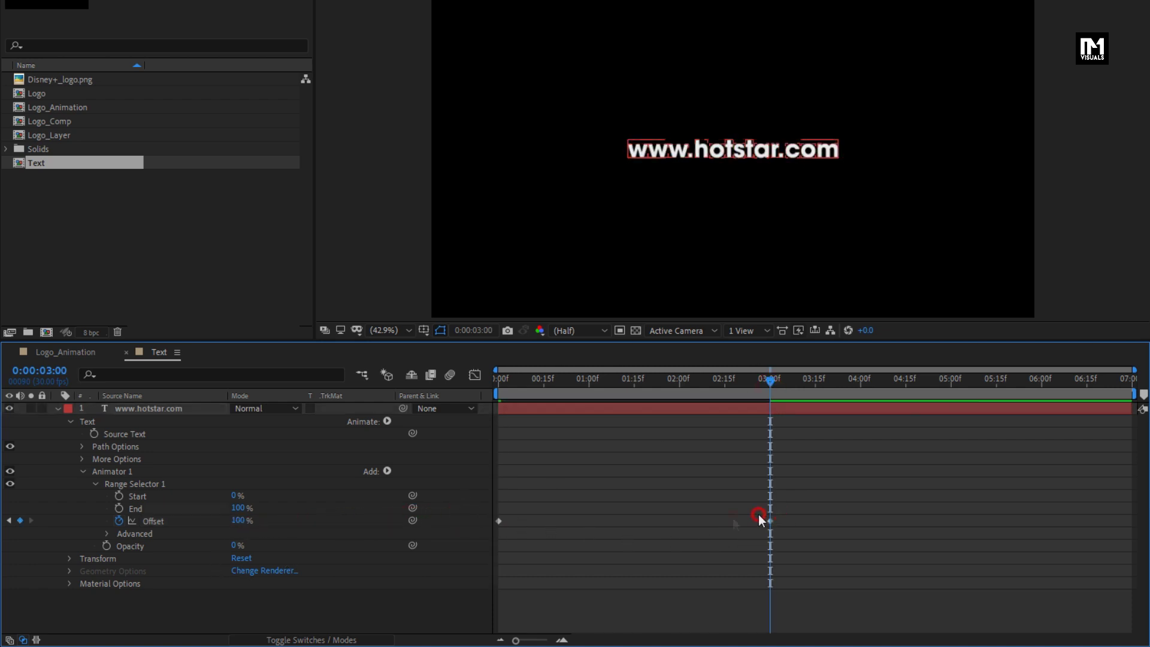
- Apply Easy Ease to both Offset keyframes of the range selector
{"action": "left_click_drag", "start_coordinate": [778, 507], "coordinate": [468, 553]}
{"action": "right_click", "coordinate": [498, 522]}
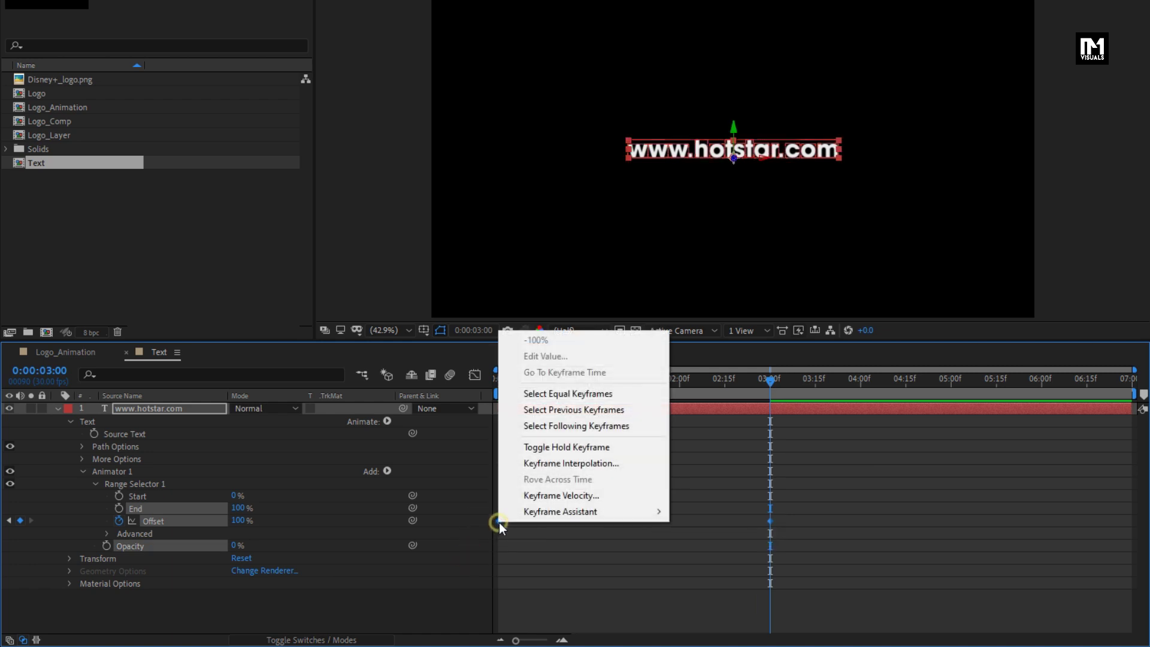
{"action": "mouse_move", "coordinate": [599, 511]}
{"action": "left_click", "coordinate": [710, 560]}
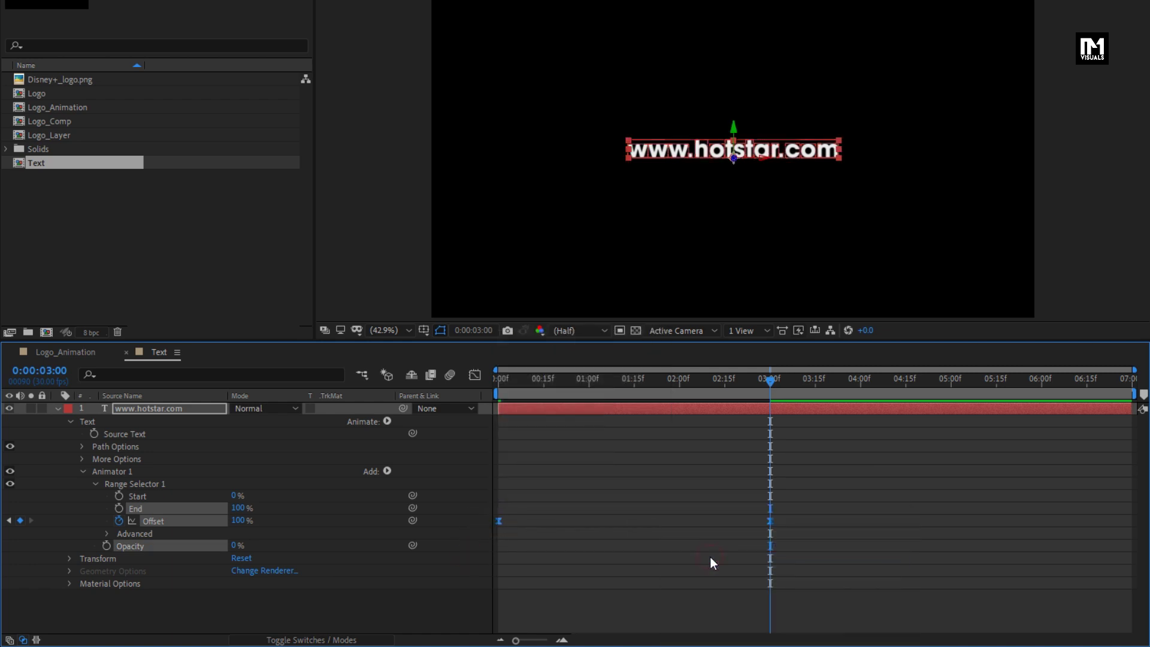
- Set the range selector's Shape to Ramp Up with Ease High and Ease Low at 50%, and turn on Randomize Order
{"action": "left_click", "coordinate": [106, 533]}
{"action": "scroll", "coordinate": [106, 532], "scroll_direction": "down", "scroll_amount": 2}
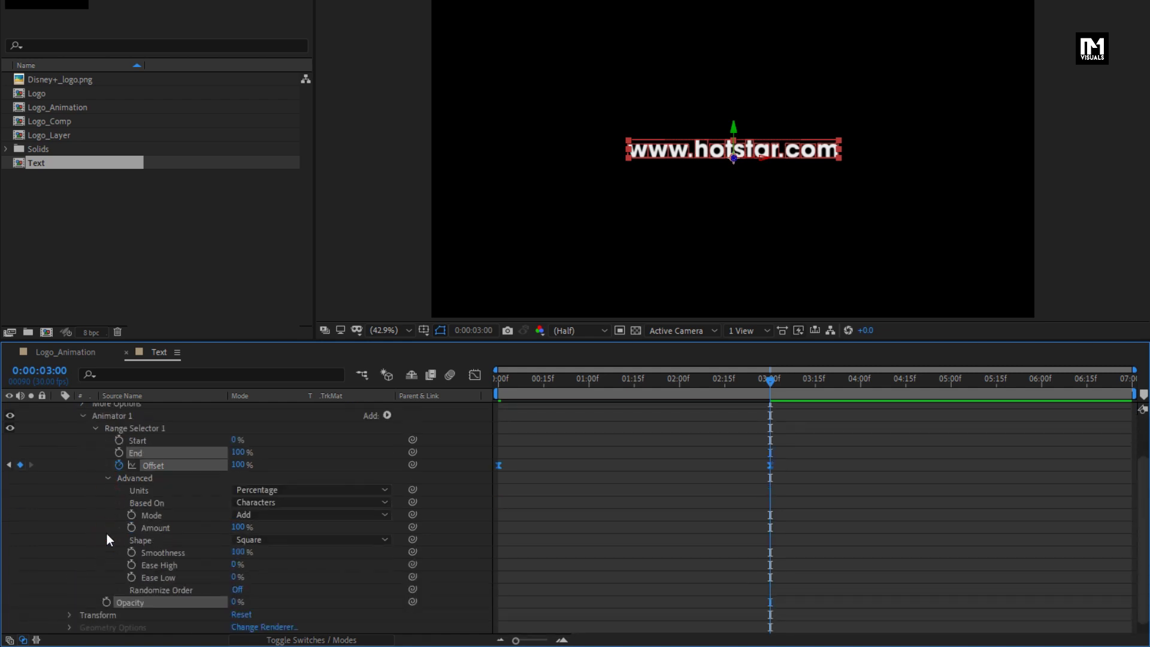
{"action": "left_click", "coordinate": [297, 540]}
{"action": "left_click", "coordinate": [298, 570]}
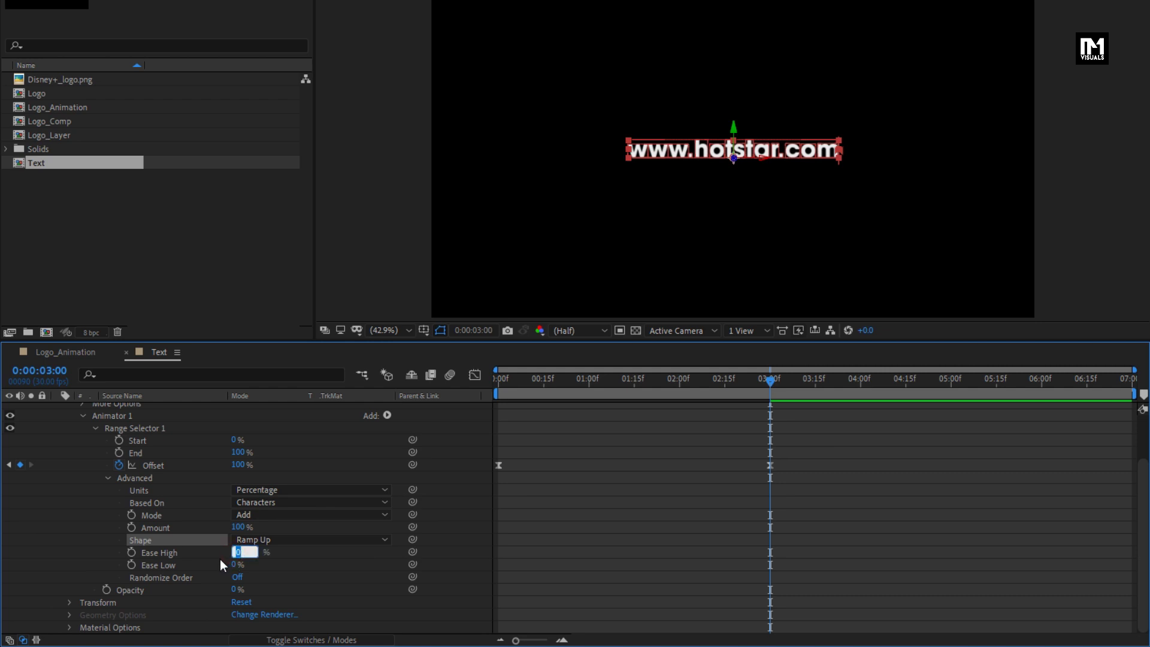
{"action": "type", "text": "50"}
{"action": "key", "text": "Return"}
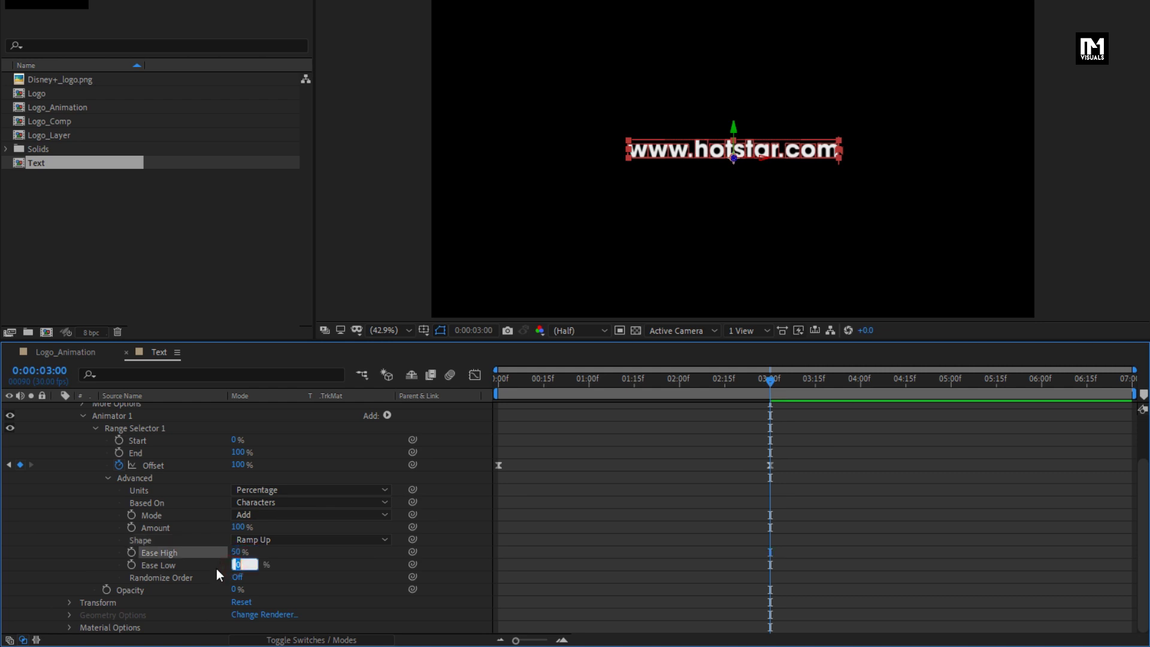
{"action": "type", "text": "50"}
{"action": "key", "text": "Return"}
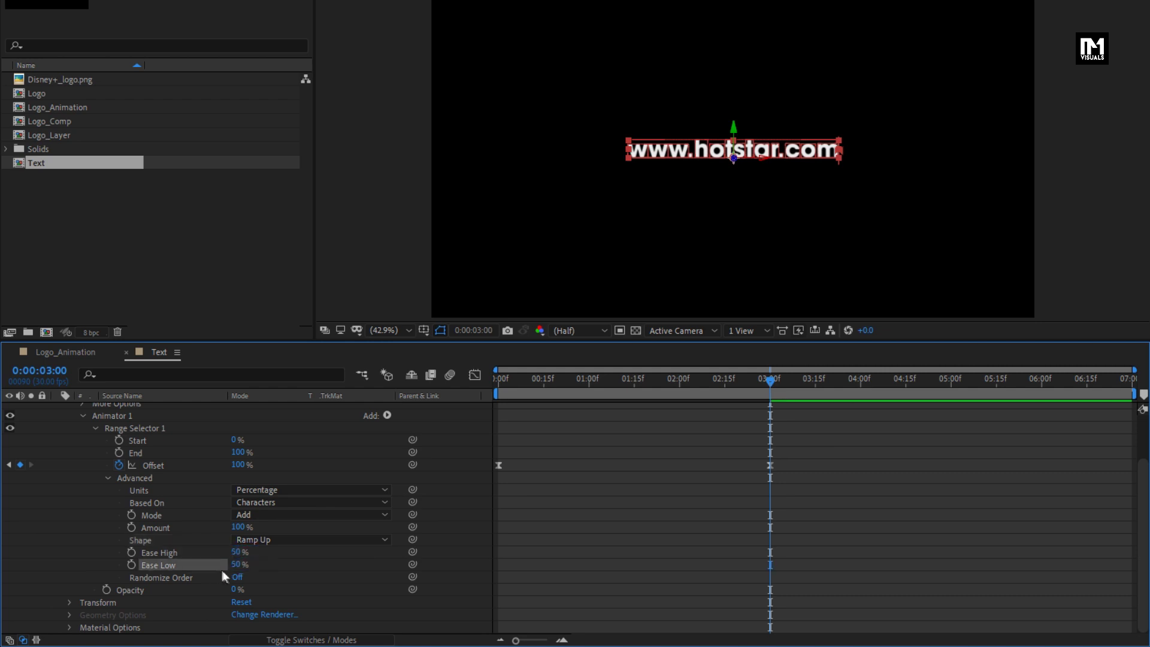
{"action": "left_click", "coordinate": [238, 577]}
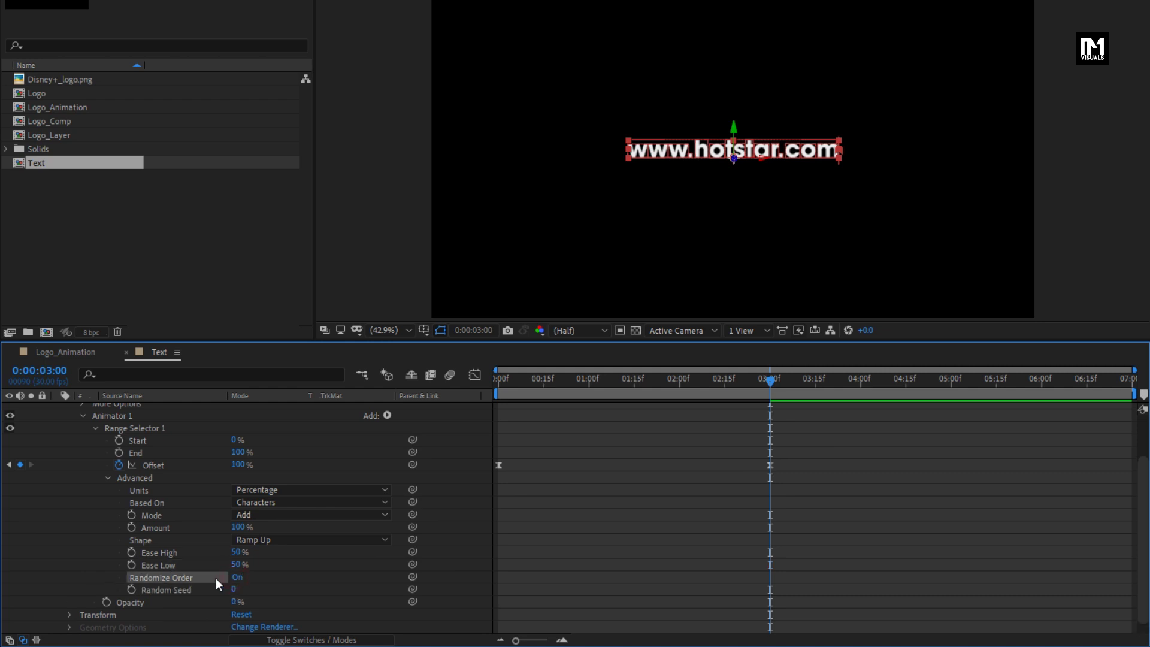
- Add a Position property to the text animator, set its Z value to -1000, and check the motion up to 0:20
{"action": "left_click", "coordinate": [387, 416]}
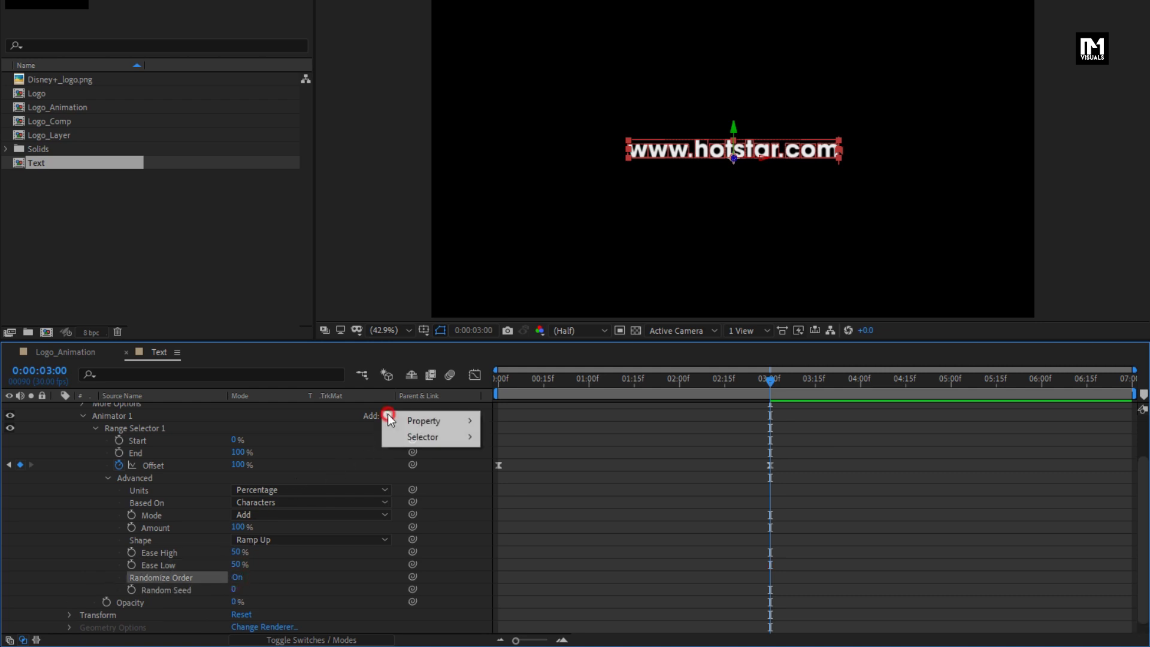
{"action": "mouse_move", "coordinate": [437, 420]}
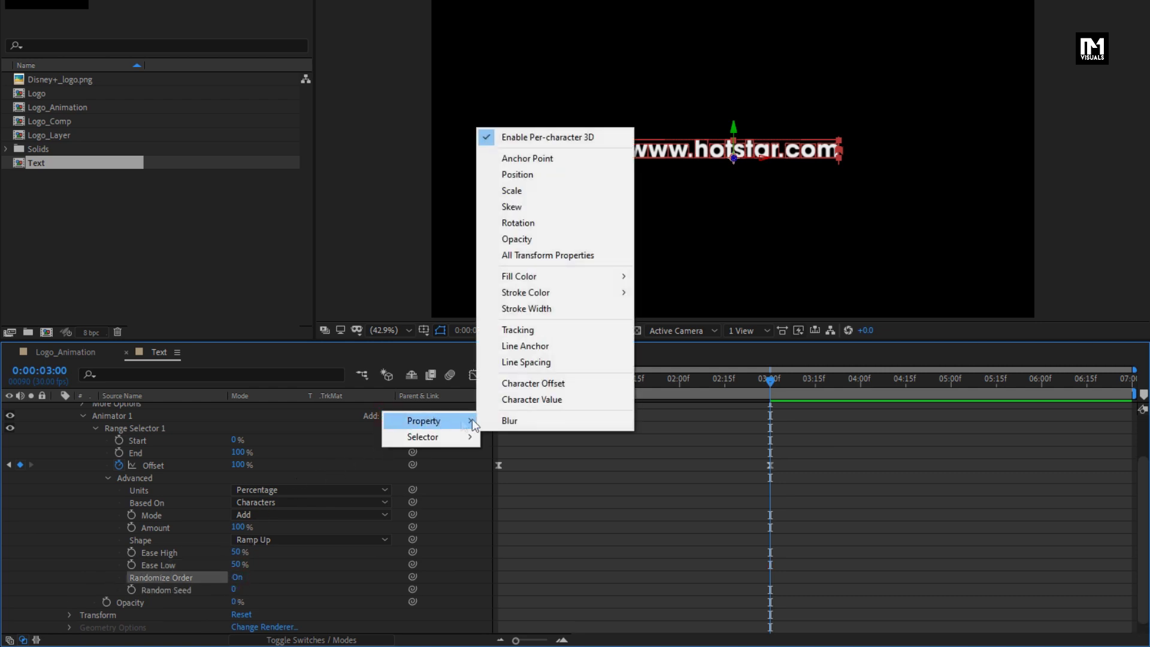
{"action": "left_click", "coordinate": [501, 175]}
{"action": "scroll", "coordinate": [339, 479], "scroll_direction": "down", "scroll_amount": 2}
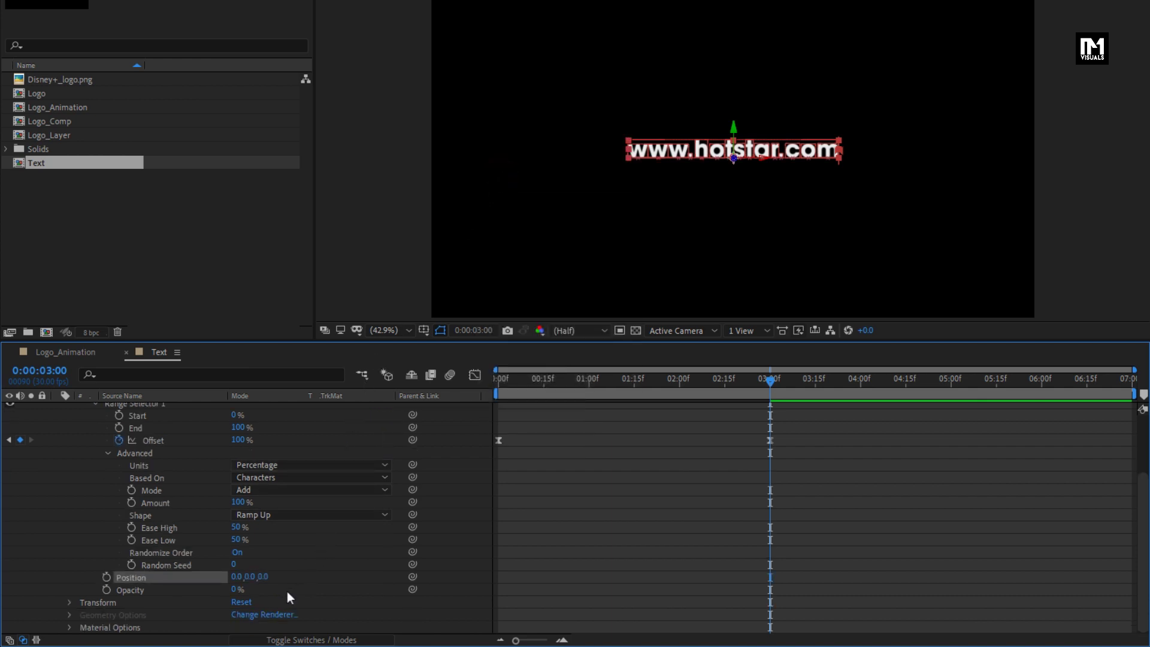
{"action": "left_click", "coordinate": [264, 578]}
{"action": "left_click_drag", "start_coordinate": [501, 379], "coordinate": [478, 382]}
{"action": "left_click", "coordinate": [271, 576]}
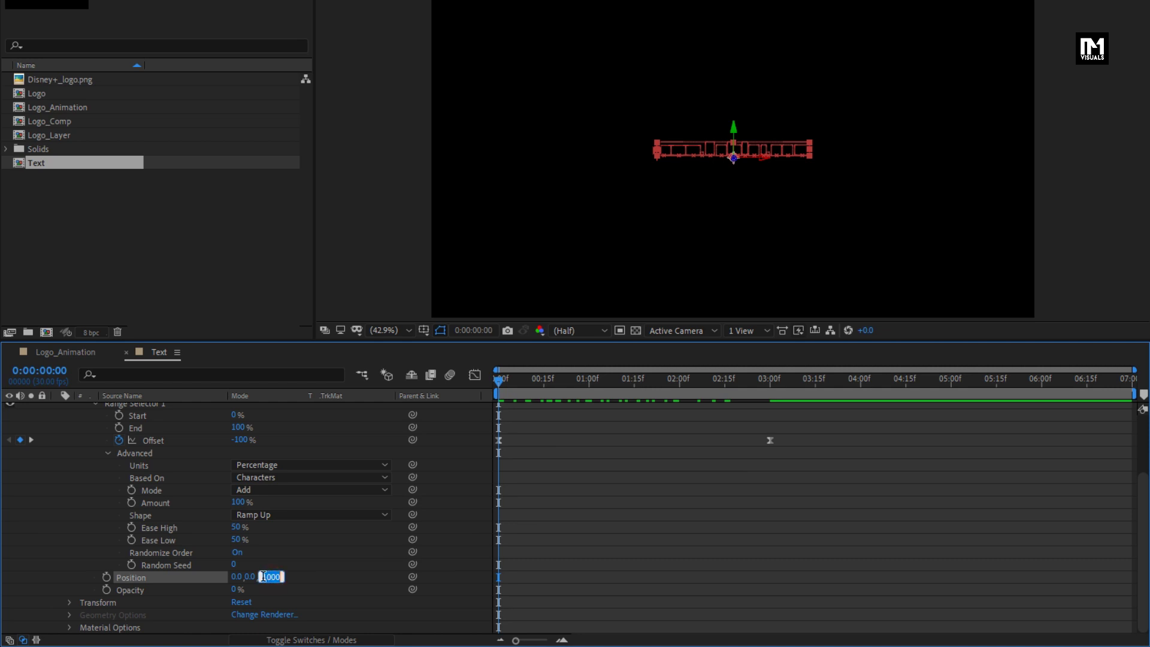
{"action": "type", "text": "-"}
{"action": "key", "text": "Return"}
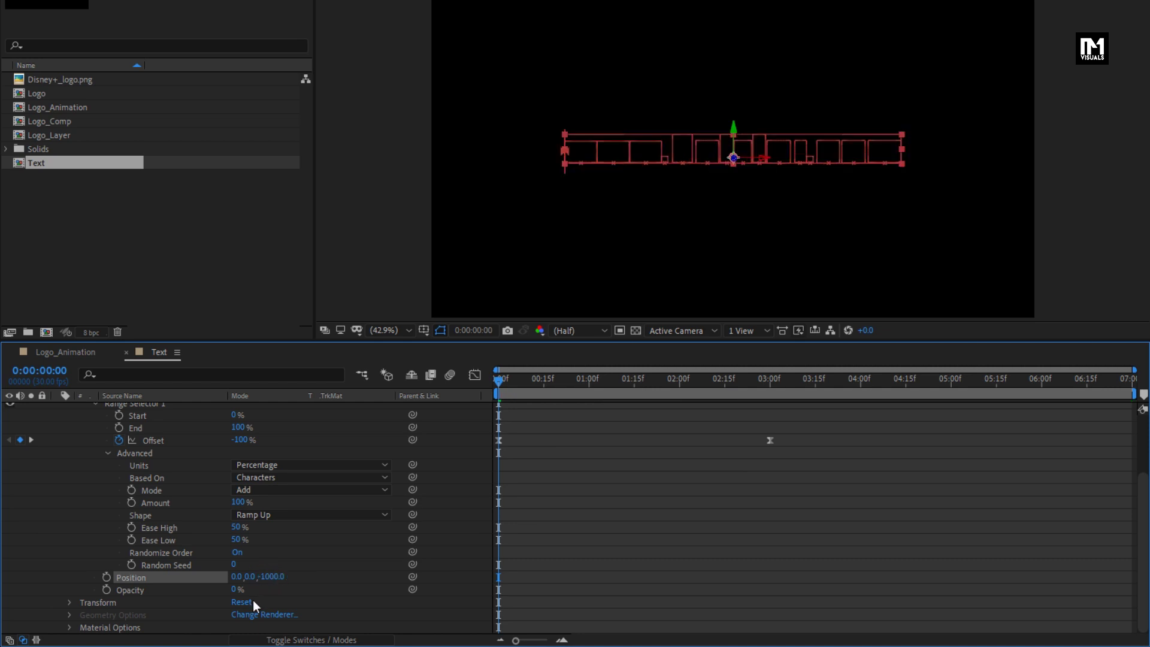
{"action": "left_click_drag", "start_coordinate": [501, 386], "coordinate": [562, 386]}
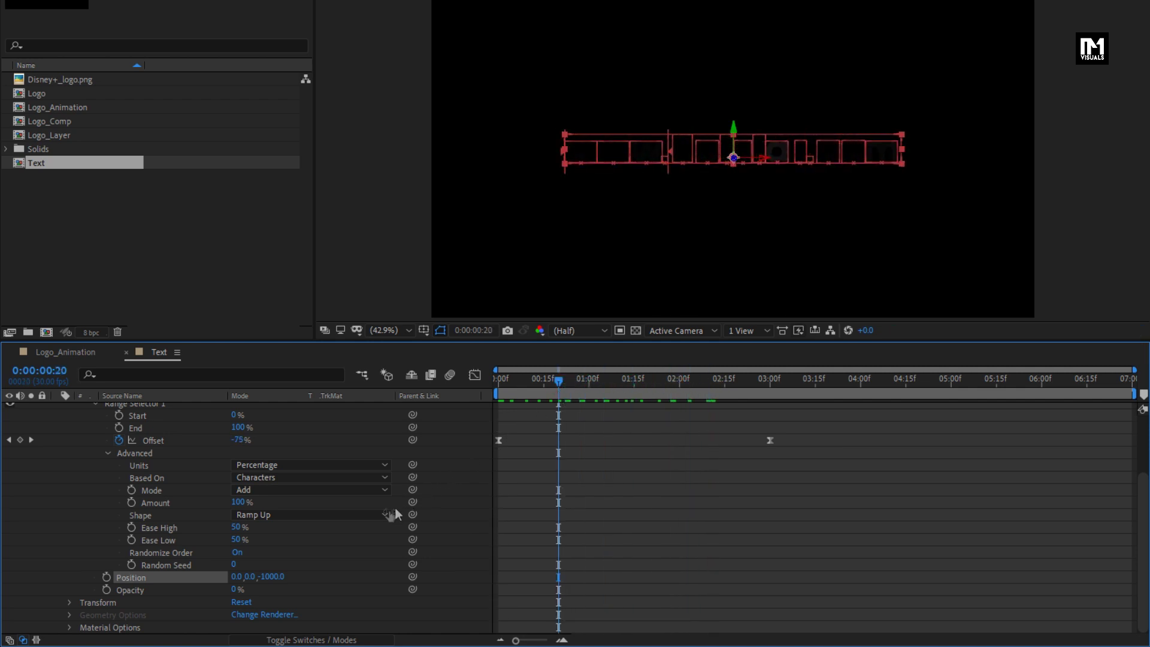
- Add a Rotation property to the text animator with X Rotation at -25° and Y Rotation at 40°
{"action": "scroll", "coordinate": [335, 534], "scroll_direction": "up", "scroll_amount": 3}
{"action": "left_click", "coordinate": [387, 464]}
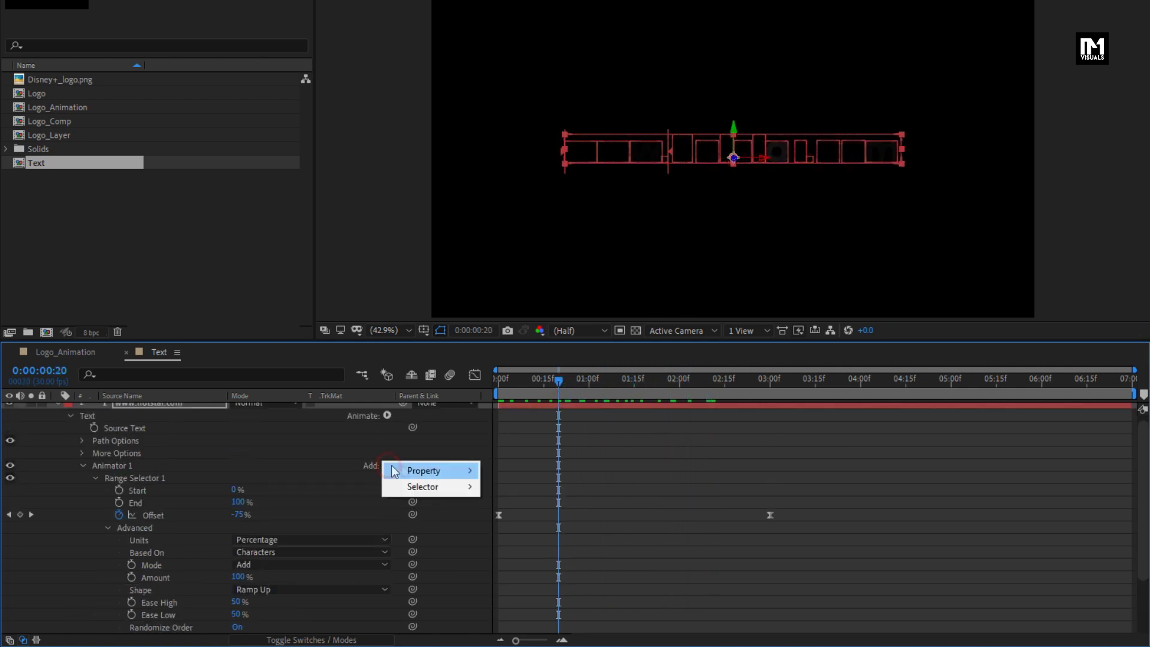
{"action": "mouse_move", "coordinate": [450, 470]}
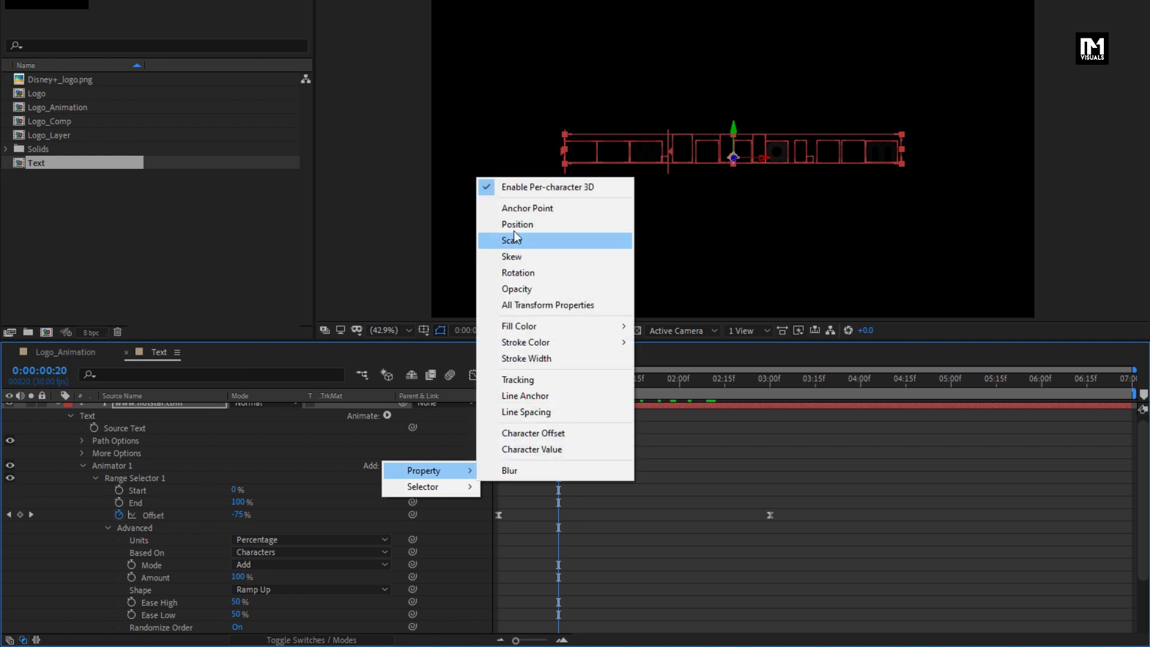
{"action": "left_click", "coordinate": [518, 273]}
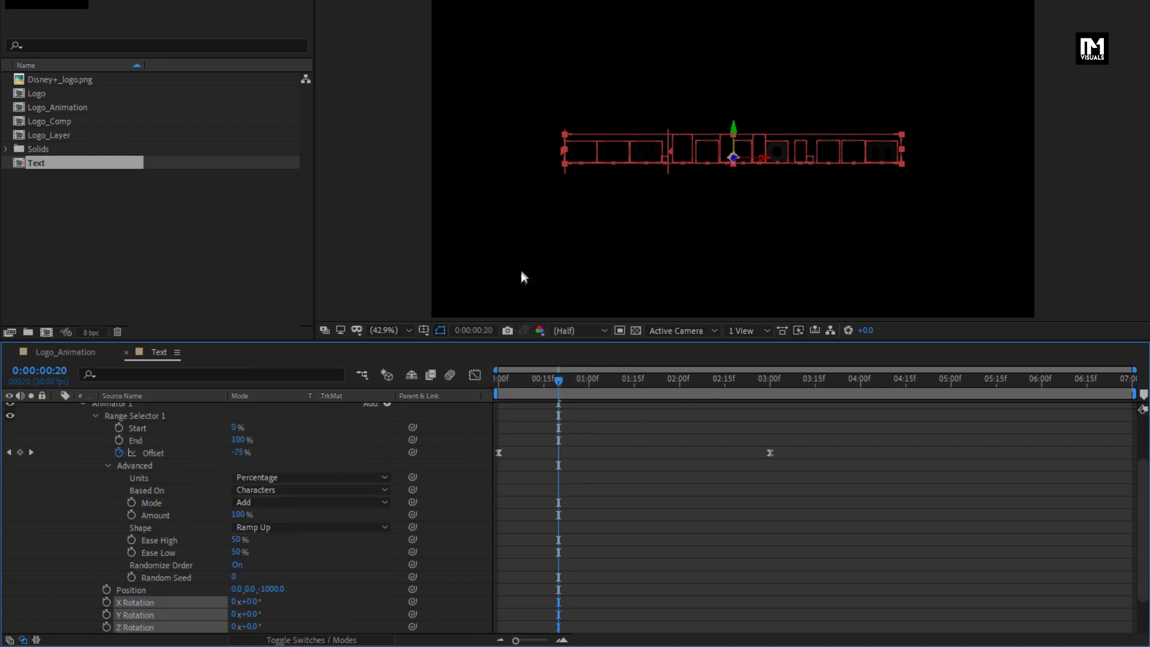
{"action": "scroll", "coordinate": [389, 428], "scroll_direction": "down", "scroll_amount": 2}
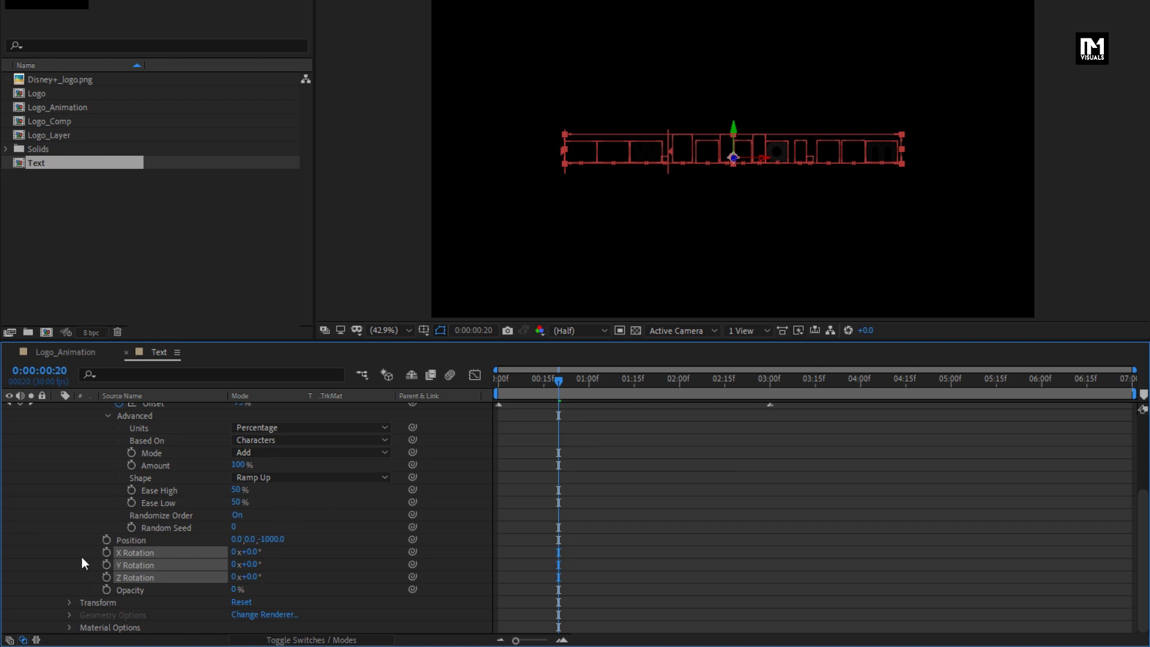
{"action": "left_click", "coordinate": [82, 556]}
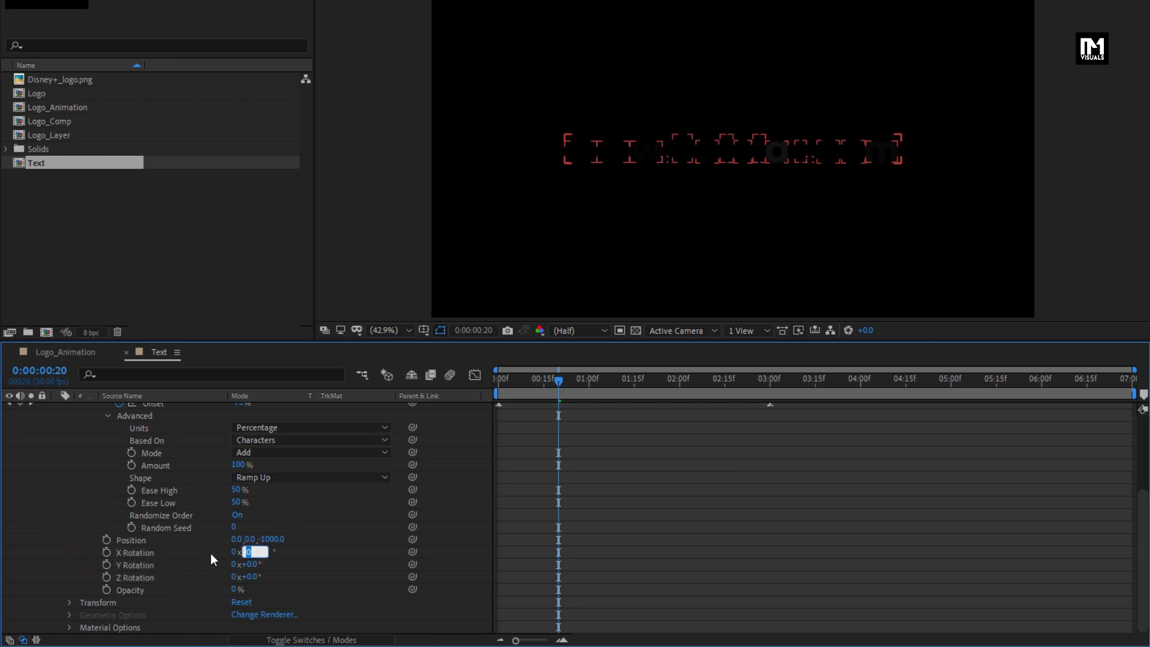
{"action": "type", "text": "-25"}
{"action": "key", "text": "Return"}
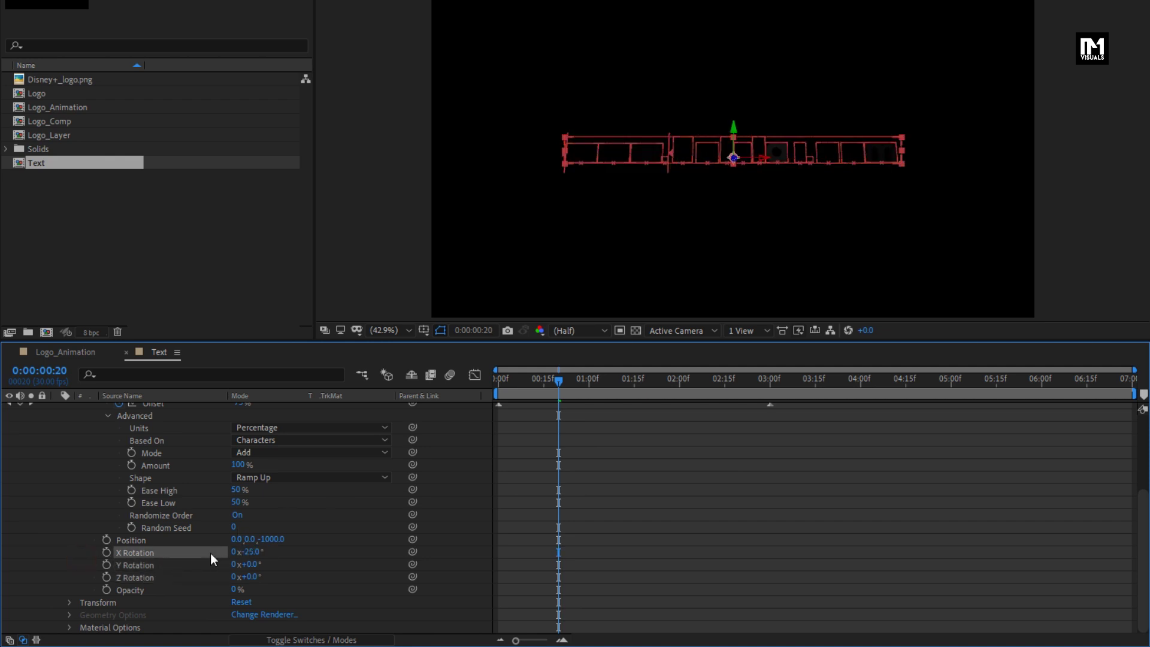
{"action": "left_click", "coordinate": [253, 564]}
{"action": "type", "text": "40"}
{"action": "key", "text": "Return"}
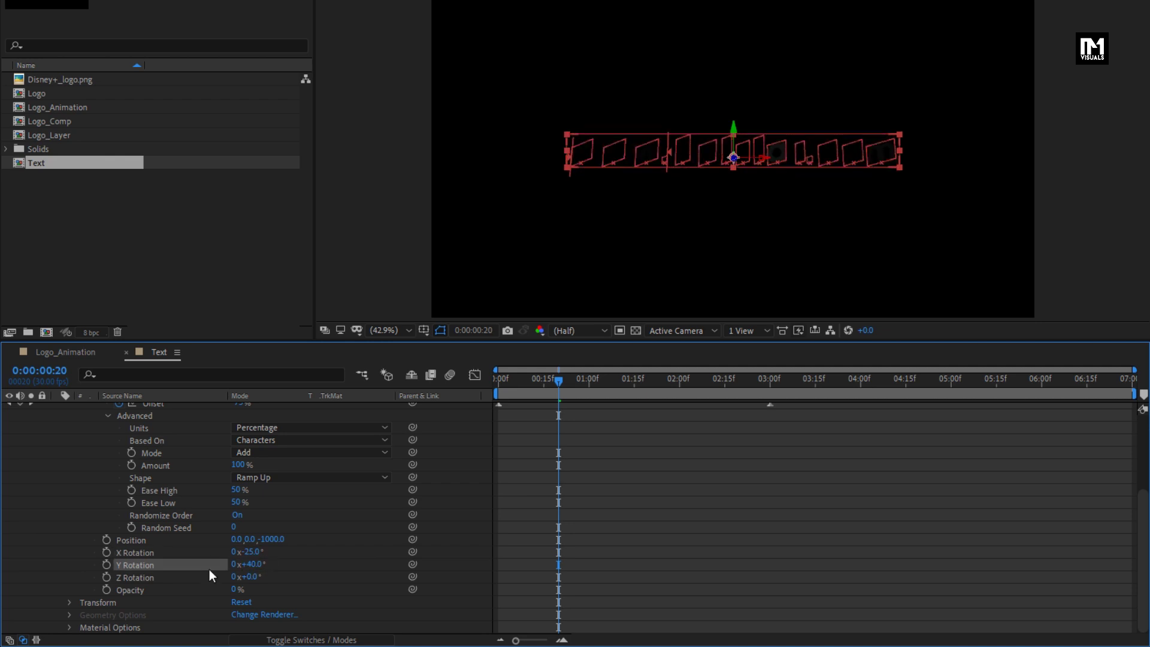
- Set the text animator's Z Rotation to 25°
{"action": "left_click", "coordinate": [250, 576]}
{"action": "type", "text": "25"}
{"action": "key", "text": "Return"}
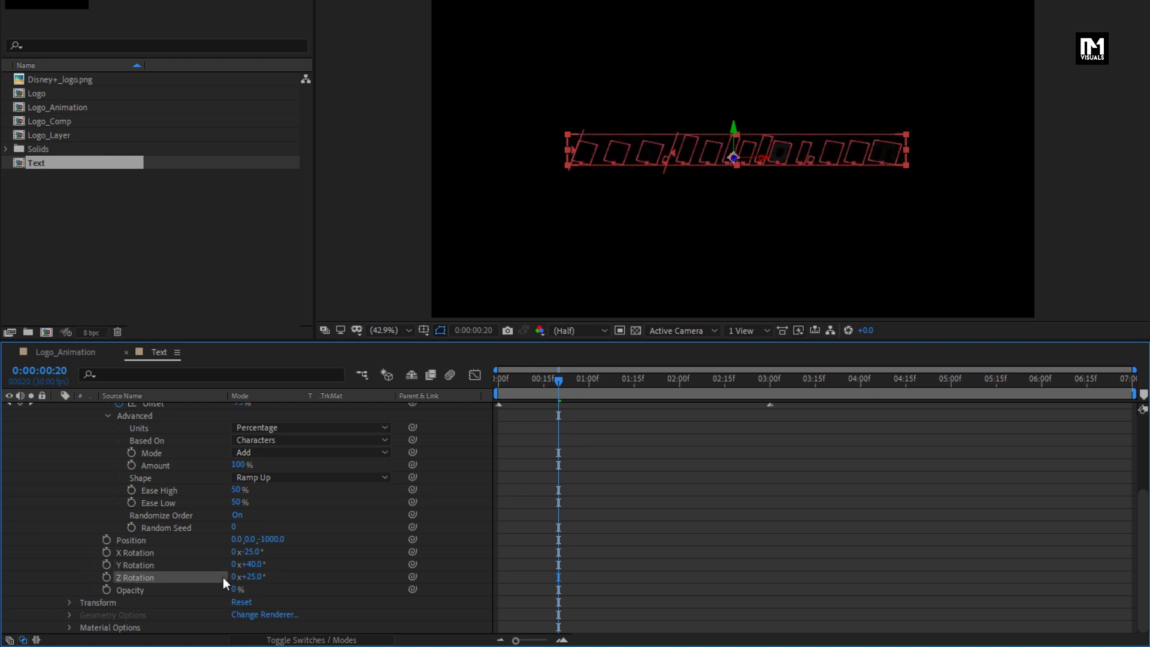
- Add a Blur property to the text animator, set it to 30, and preview the text animation from the start
{"action": "scroll", "coordinate": [211, 572], "scroll_direction": "up", "scroll_amount": 3}
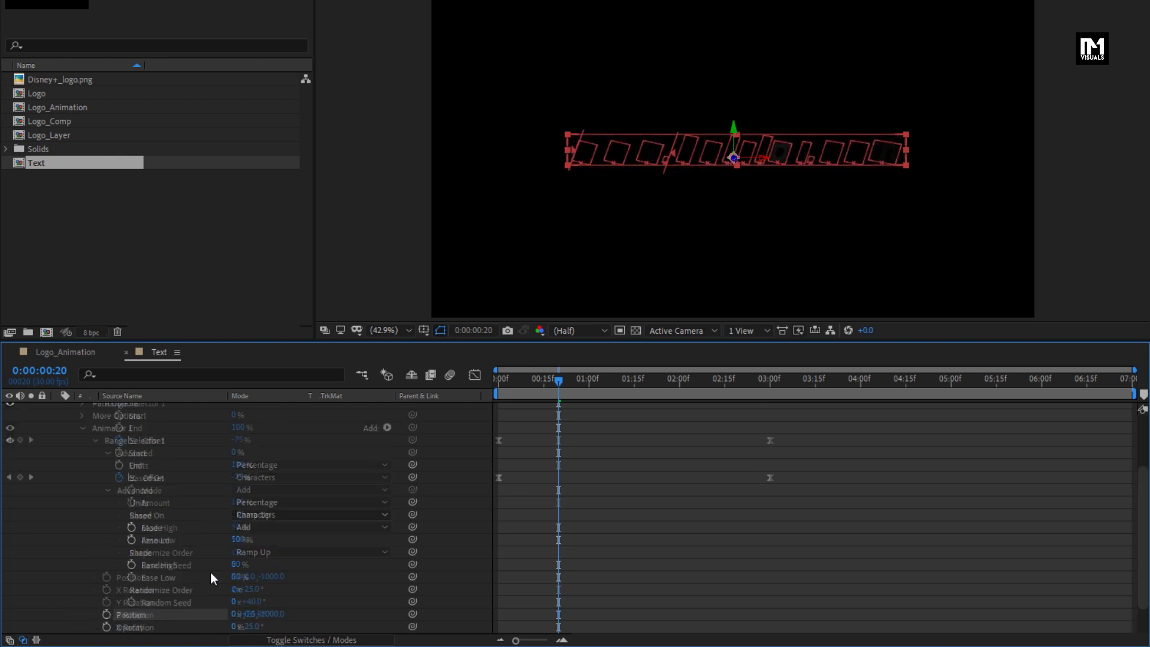
{"action": "left_click", "coordinate": [387, 470]}
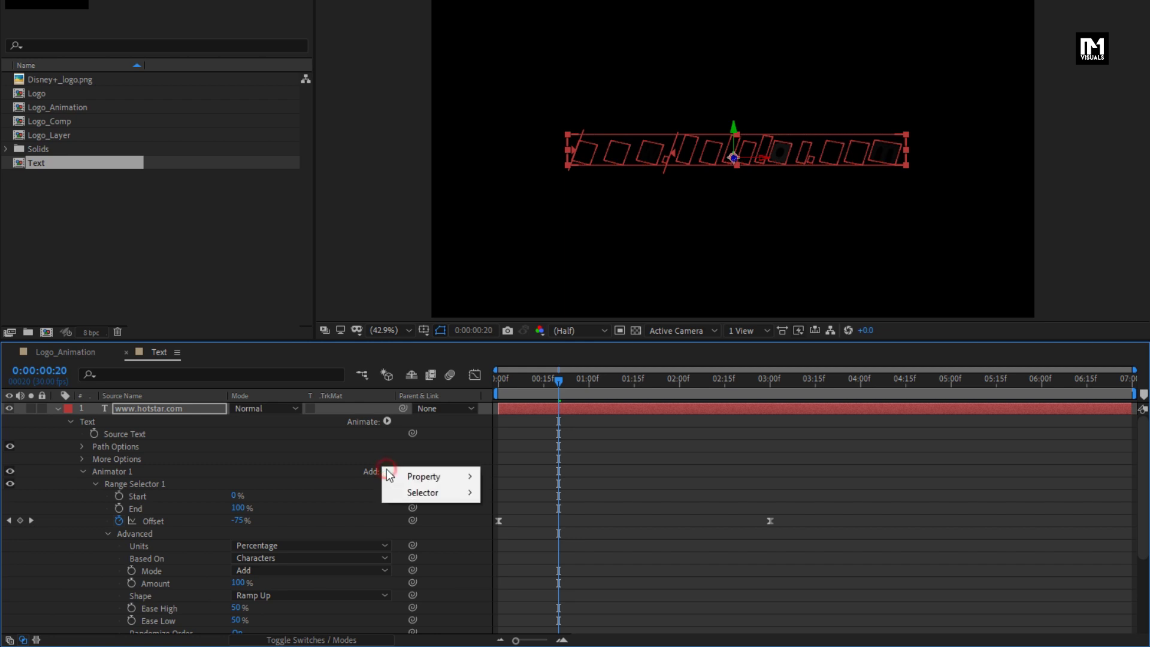
{"action": "mouse_move", "coordinate": [440, 476]}
{"action": "left_click", "coordinate": [508, 476]}
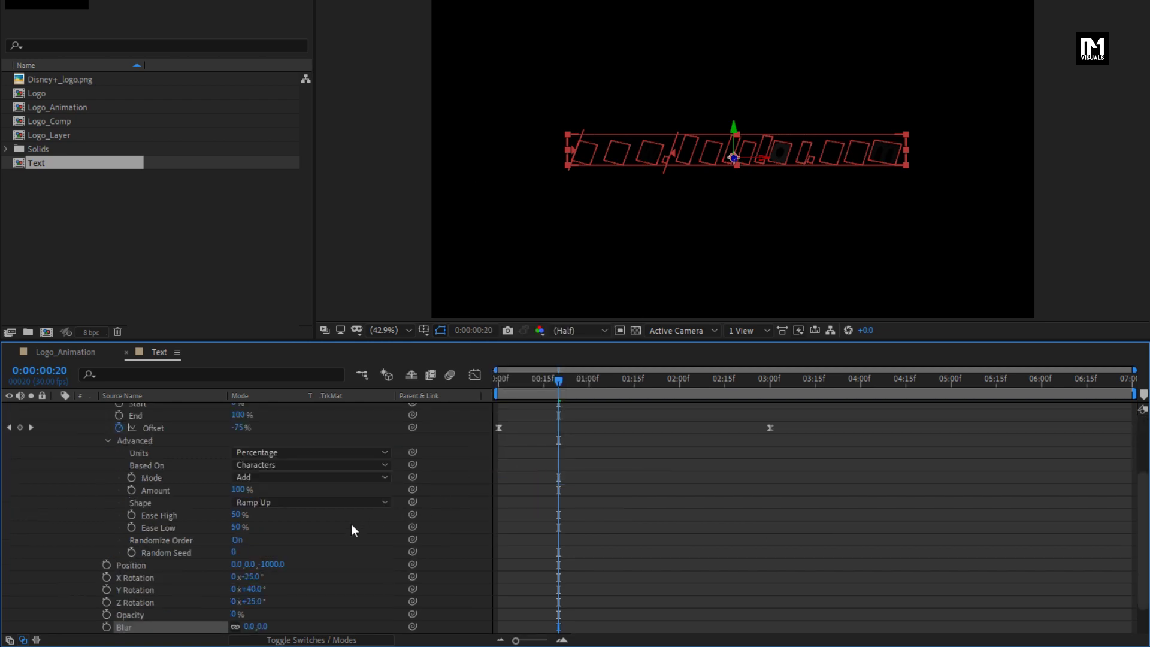
{"action": "scroll", "coordinate": [351, 523], "scroll_direction": "down", "scroll_amount": 3}
{"action": "left_click", "coordinate": [258, 589]}
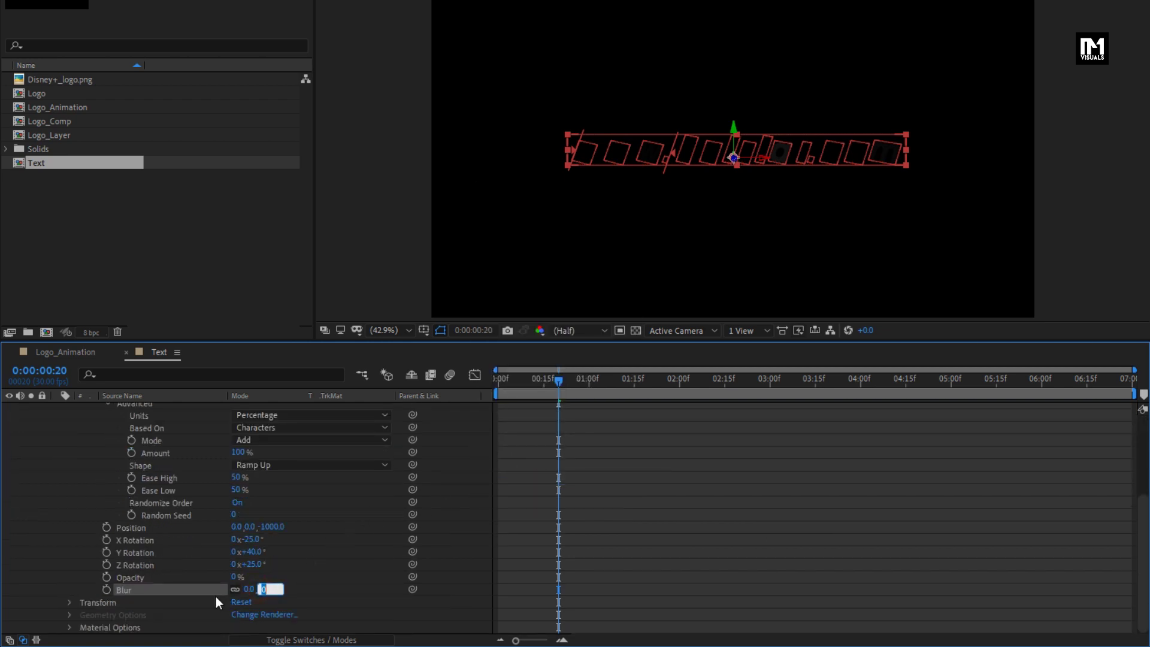
{"action": "type", "text": "30"}
{"action": "key", "text": "Return"}
{"action": "left_click", "coordinate": [495, 380]}
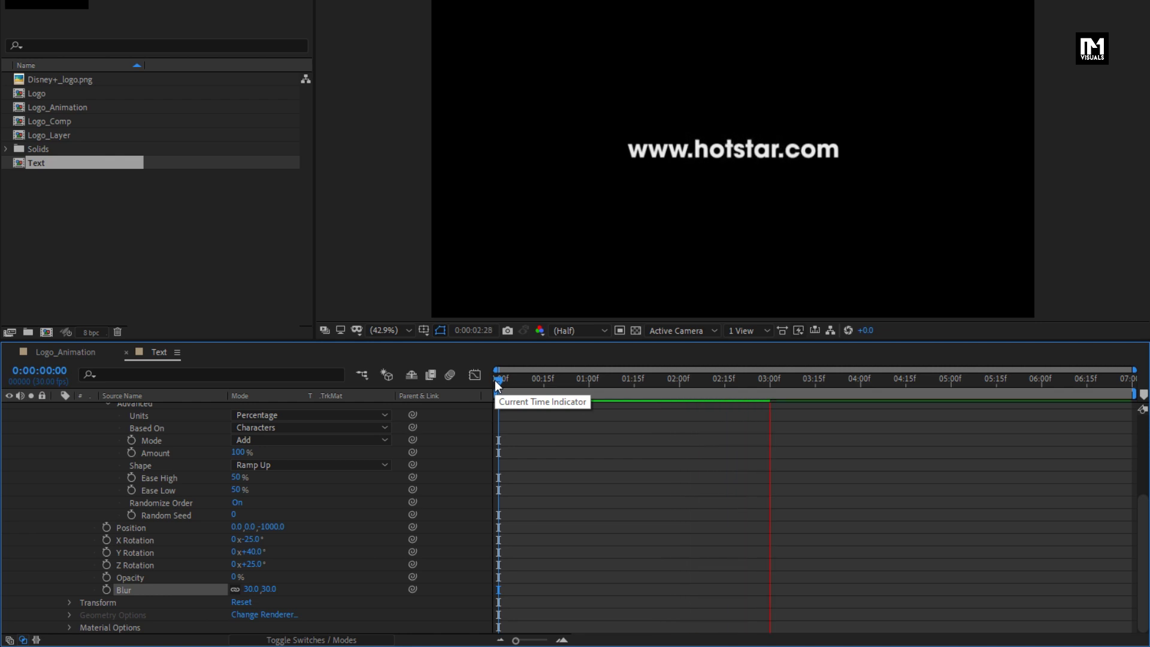
{"action": "key", "text": "space"}
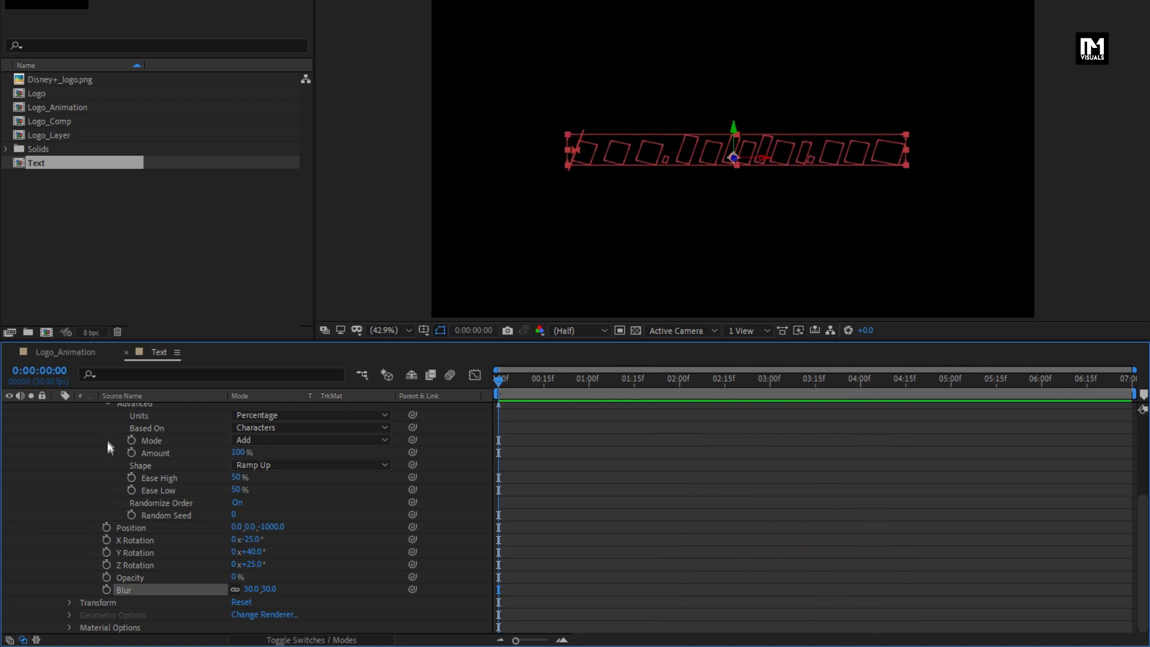
- Collapse the website text layer and add the Text composition to Logo_Animation as the top layer
{"action": "scroll", "coordinate": [108, 446], "scroll_direction": "up", "scroll_amount": 5}
{"action": "left_click", "coordinate": [58, 408]}
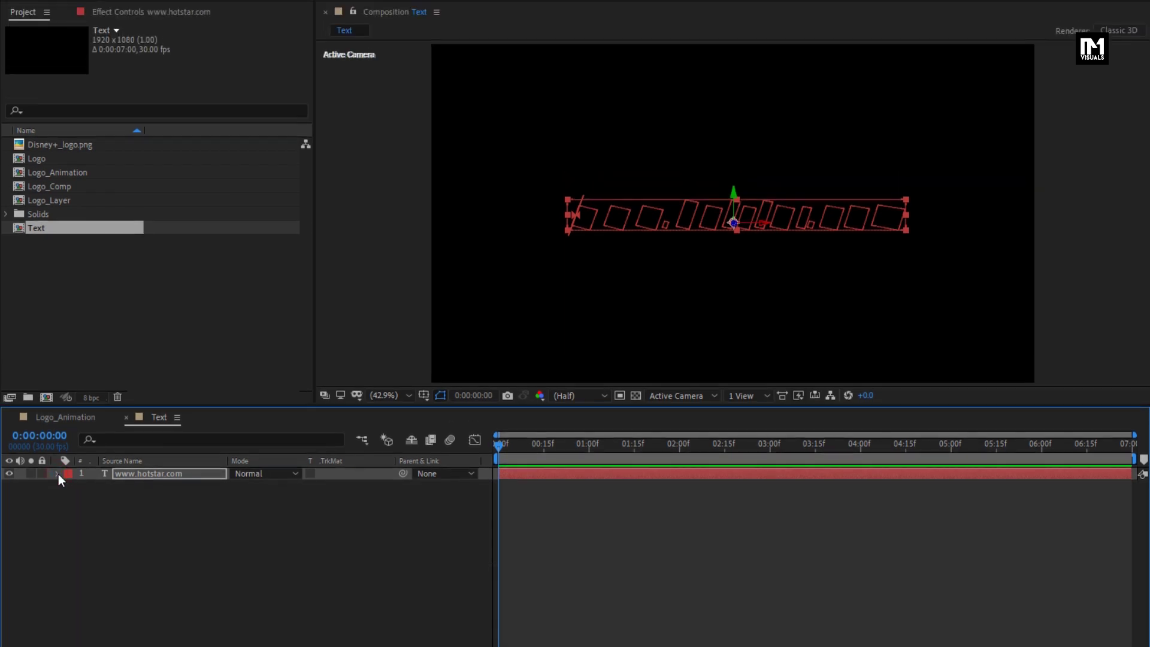
{"action": "left_click", "coordinate": [62, 418]}
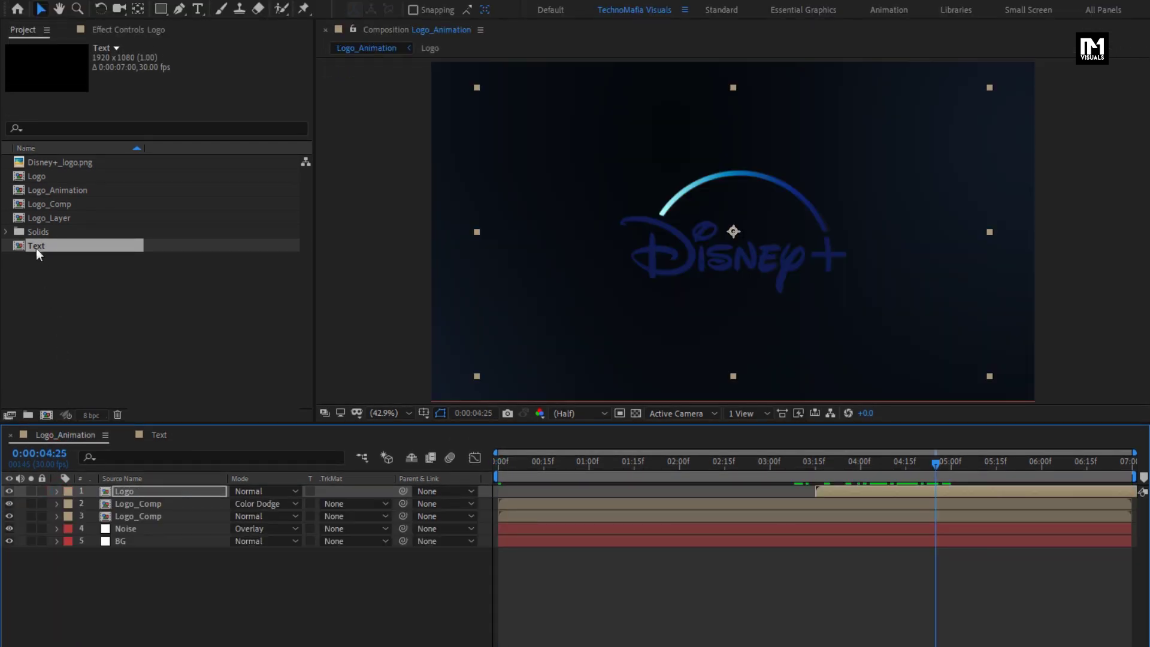
{"action": "left_click_drag", "start_coordinate": [36, 248], "coordinate": [154, 488]}
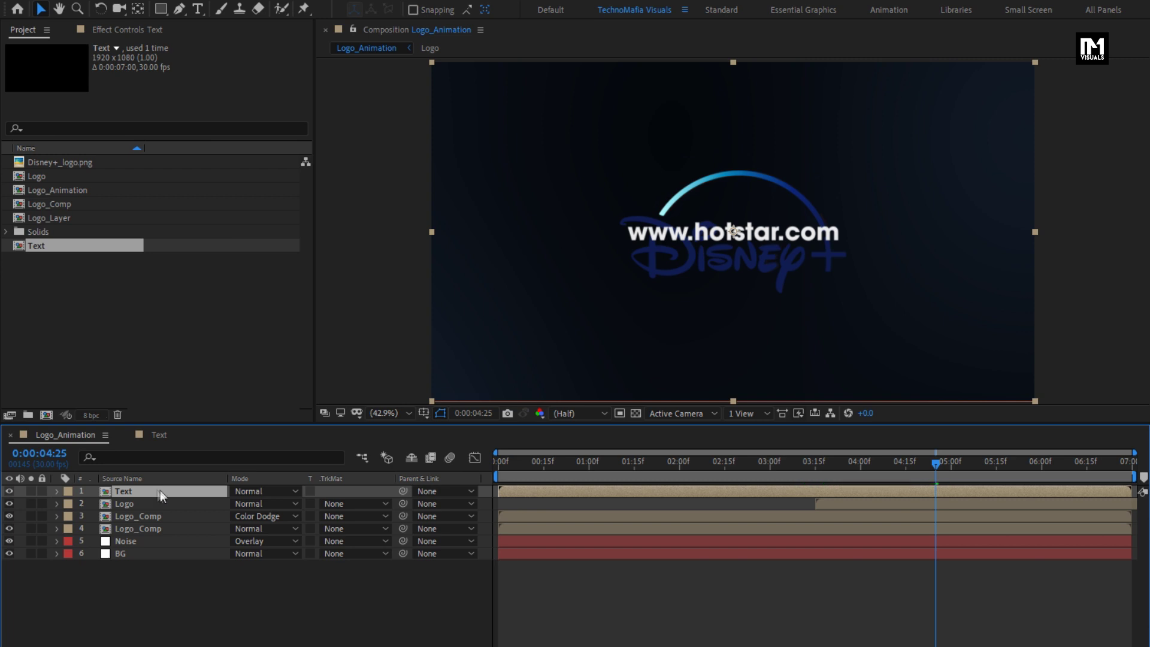
- Apply the Fill effect to the Text layer and sample its color from the light cyan end of the logo's arc
{"action": "left_click", "coordinate": [962, 53]}
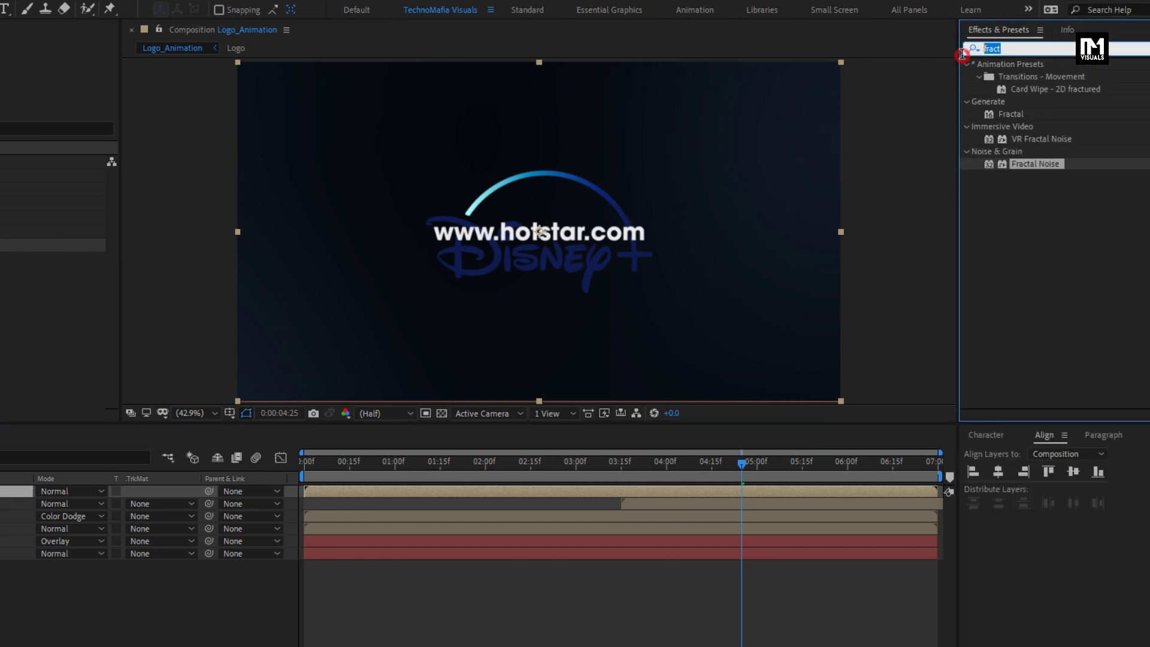
{"action": "type", "text": "fill"}
{"action": "left_click", "coordinate": [1014, 139]}
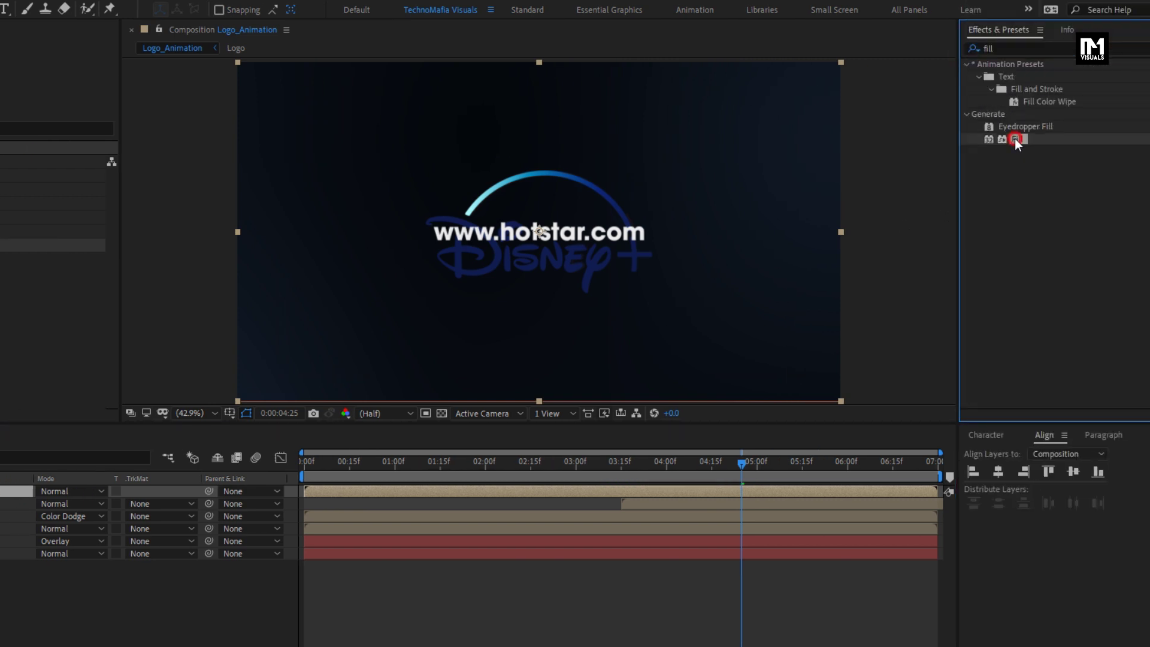
{"action": "left_click_drag", "start_coordinate": [1015, 138], "coordinate": [580, 230]}
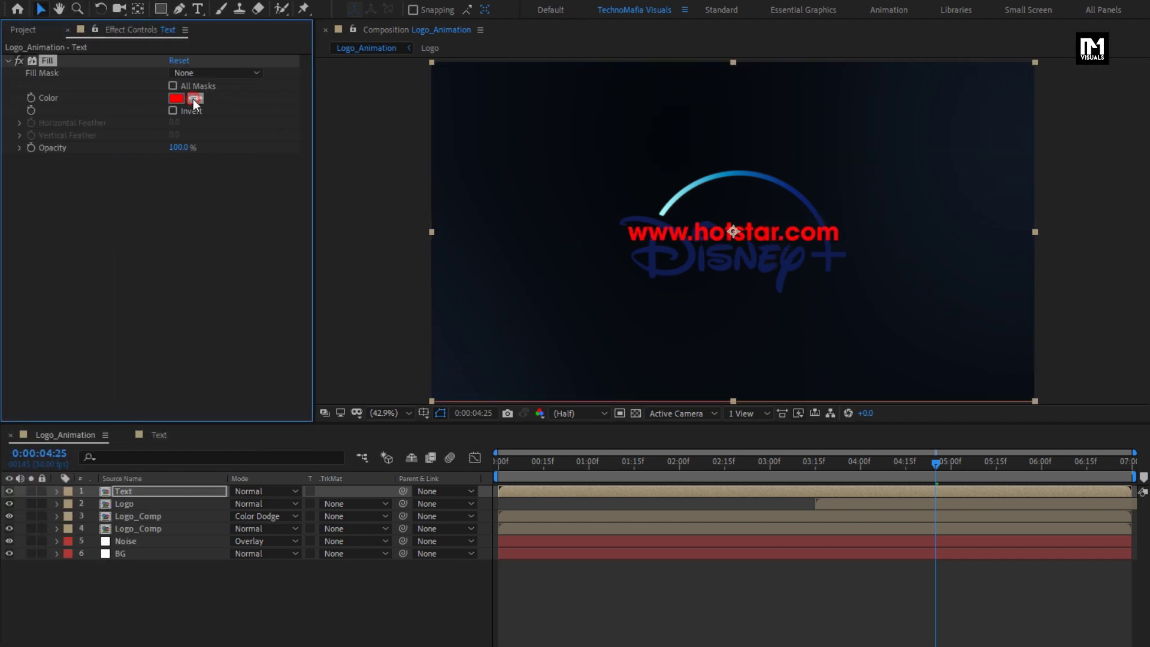
{"action": "left_click", "coordinate": [195, 98]}
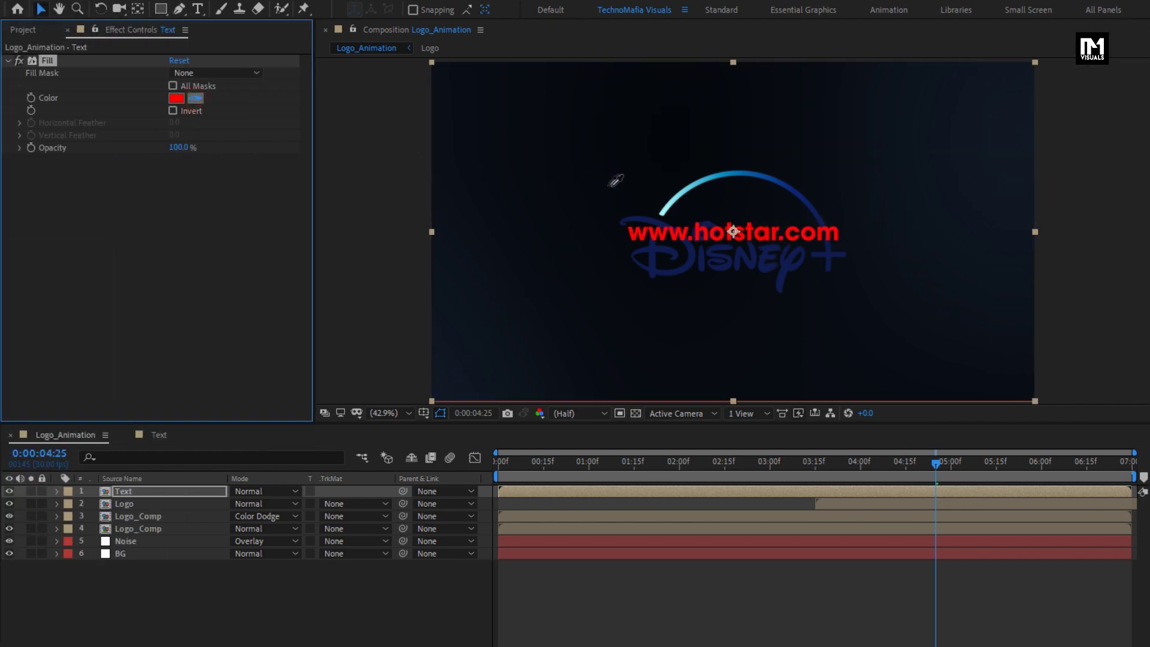
{"action": "left_click", "coordinate": [668, 209]}
- Move the website text below the Disney+ logo and scale it down so it is narrower than the logo
{"action": "left_click_drag", "start_coordinate": [676, 241], "coordinate": [680, 303]}
{"action": "key", "text": "s"}
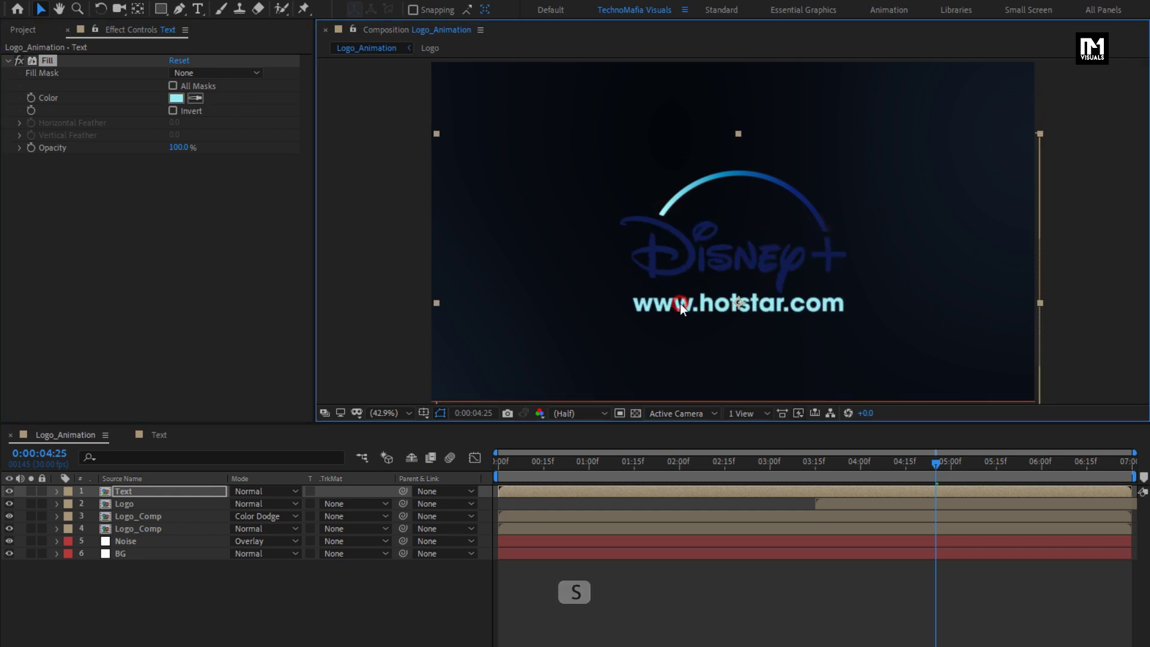
{"action": "left_click", "coordinate": [202, 495]}
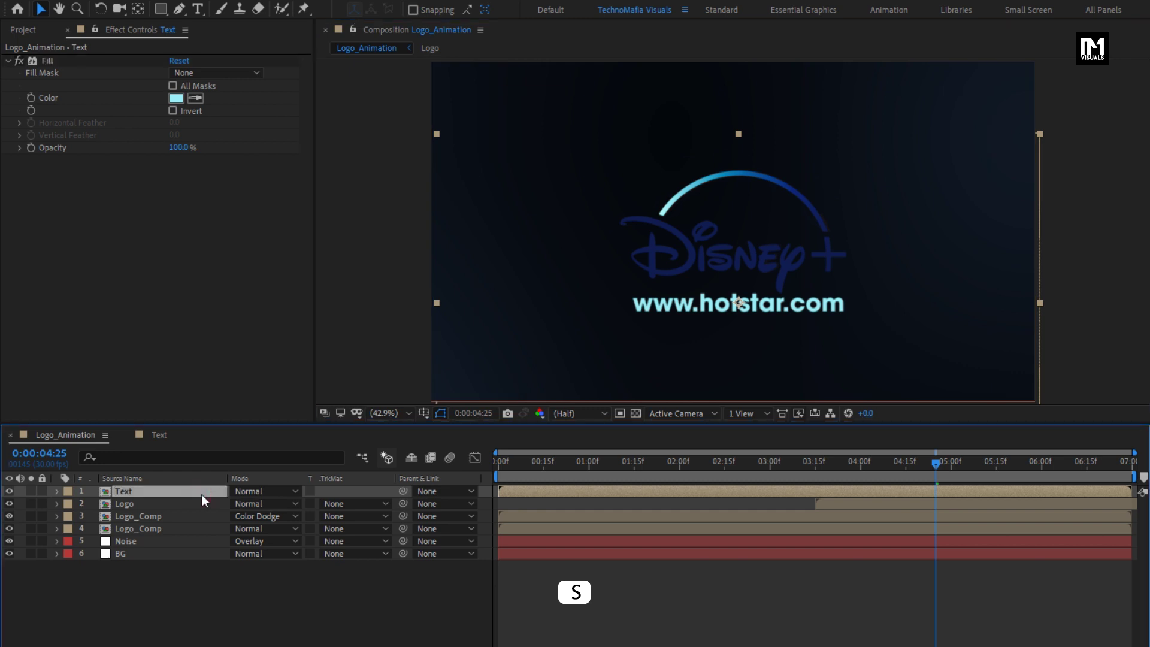
{"action": "key", "text": "s"}
{"action": "left_click_drag", "start_coordinate": [265, 503], "coordinate": [256, 506]}
{"action": "left_click", "coordinate": [59, 491]}
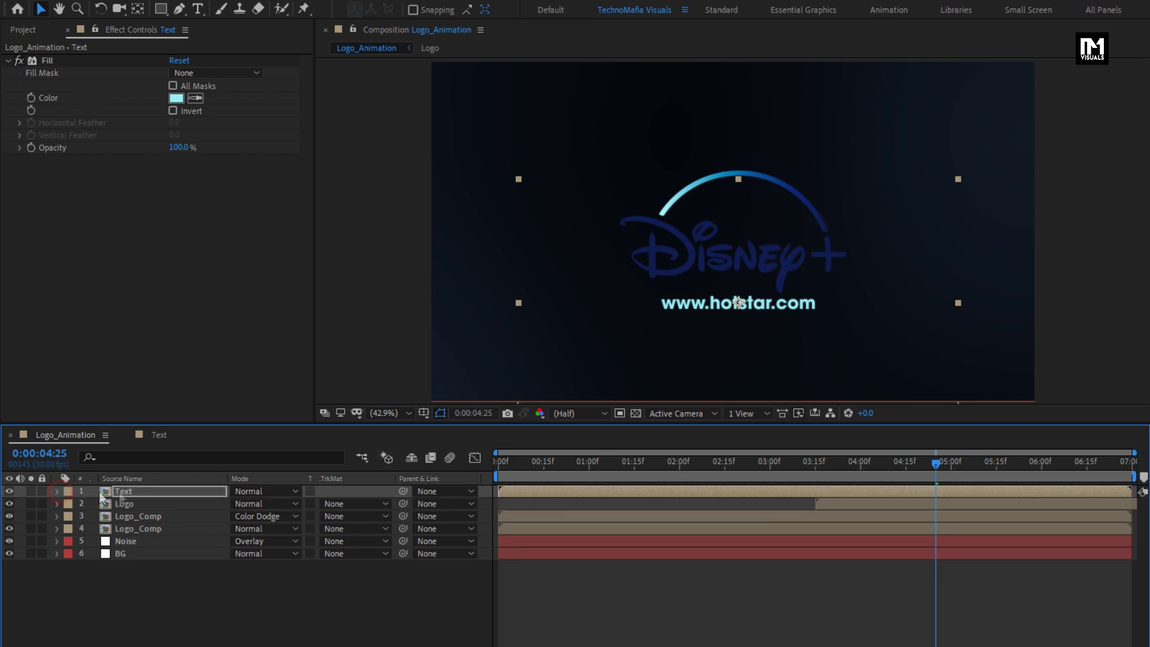
- Shift the Text layer in time so that it starts at about 2:15
{"action": "left_click", "coordinate": [132, 493]}
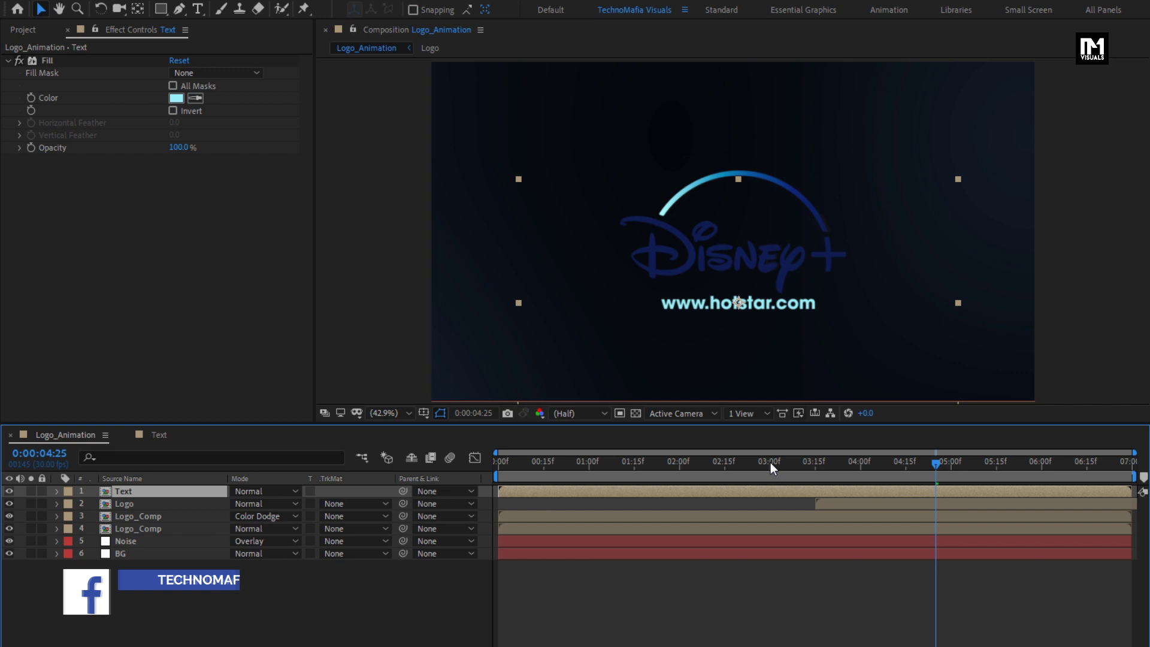
{"action": "left_click", "coordinate": [772, 463]}
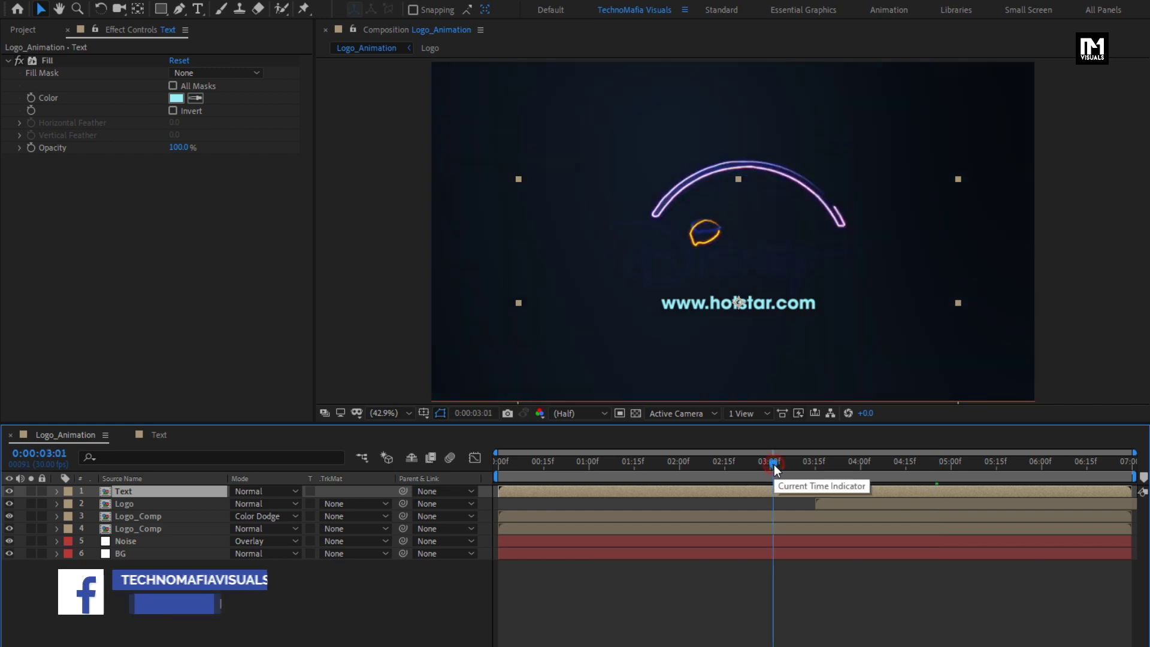
{"action": "left_click_drag", "start_coordinate": [576, 489], "coordinate": [919, 483]}
- Create a black 1920 x 1080 px solid named Frame in Logo_Animation
{"action": "right_click", "coordinate": [208, 621]}
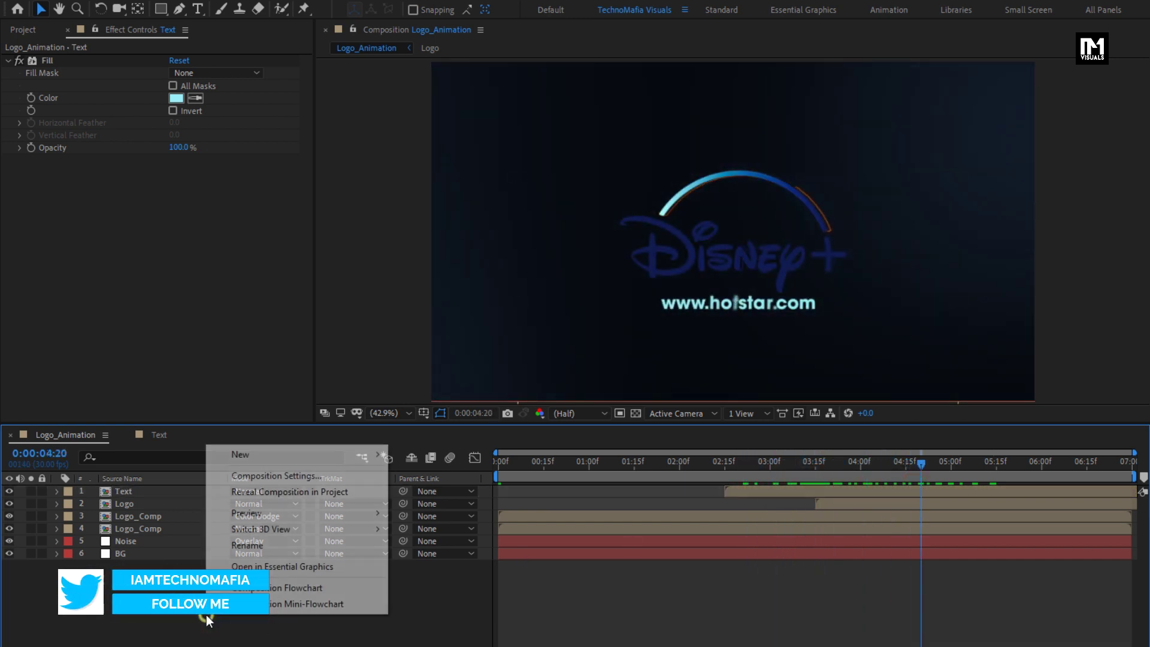
{"action": "mouse_move", "coordinate": [246, 454]}
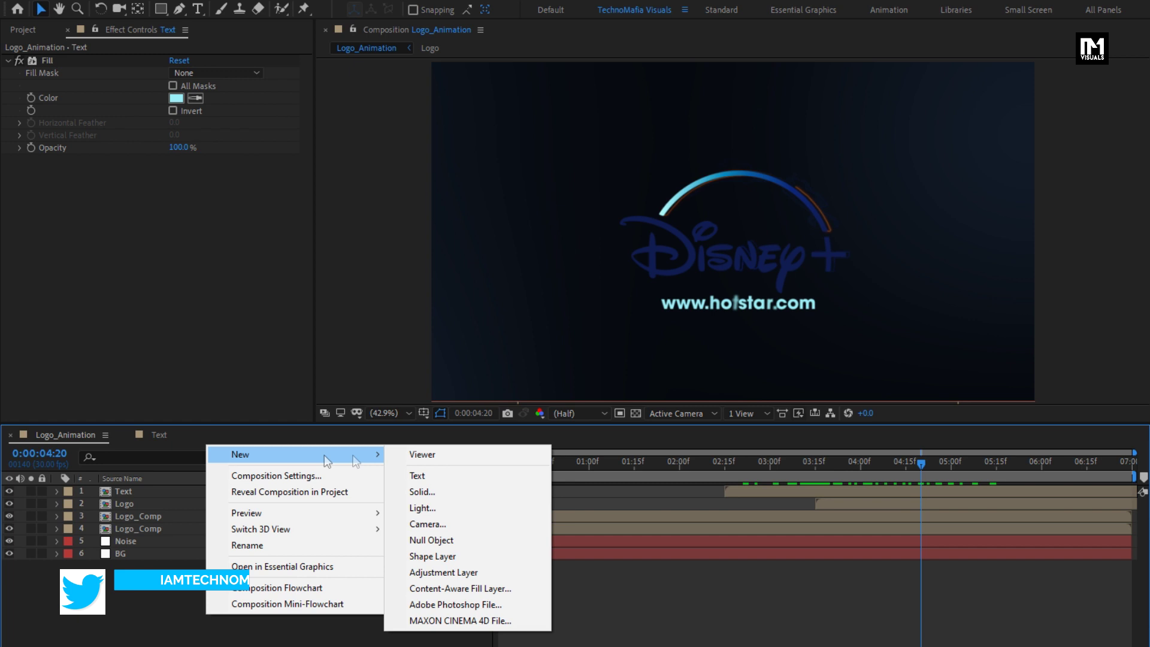
{"action": "left_click", "coordinate": [466, 496]}
{"action": "type", "text": "Frame"}
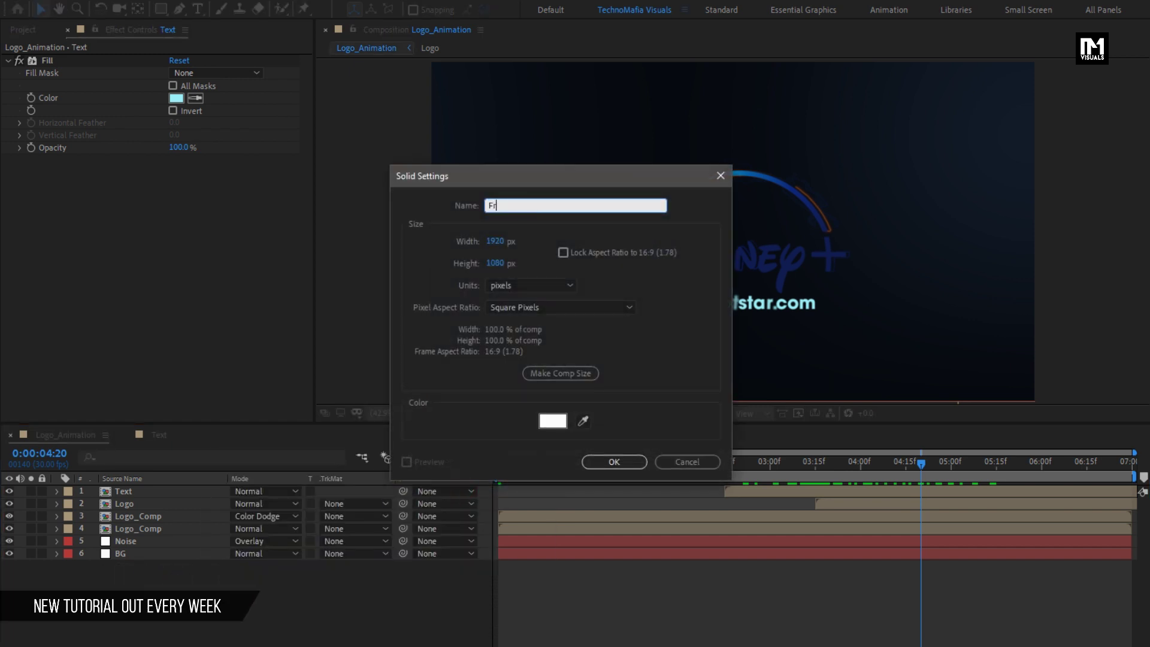
{"action": "left_click", "coordinate": [546, 421]}
{"action": "key", "text": "ctrl+v"}
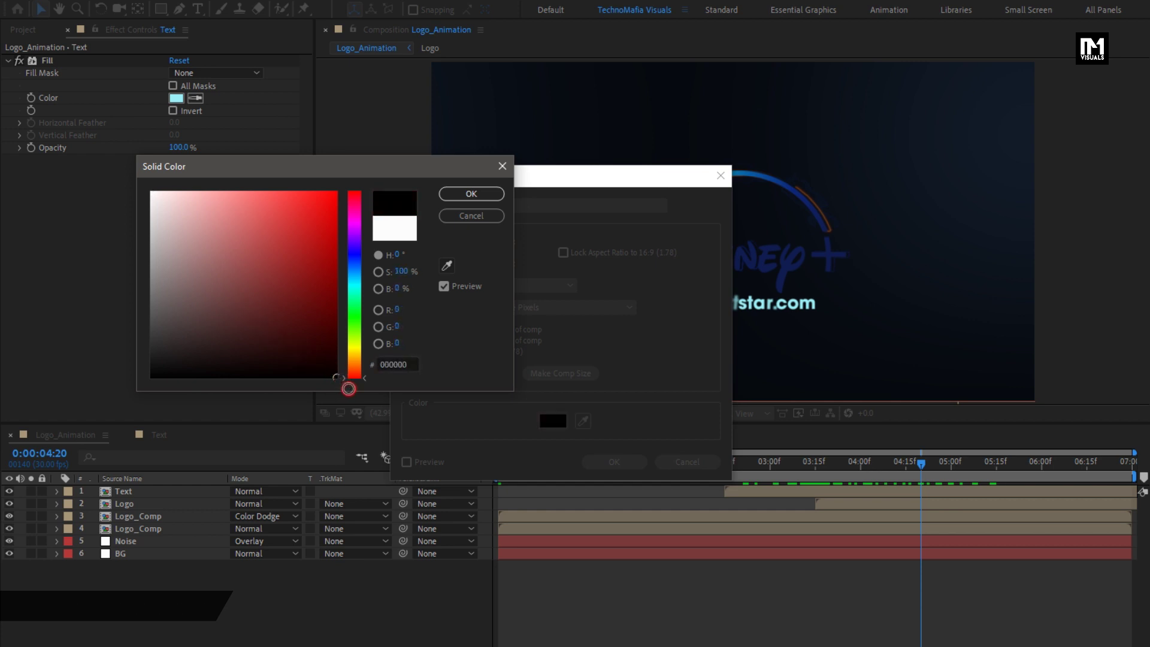
{"action": "left_click", "coordinate": [451, 196]}
{"action": "left_click", "coordinate": [592, 460]}
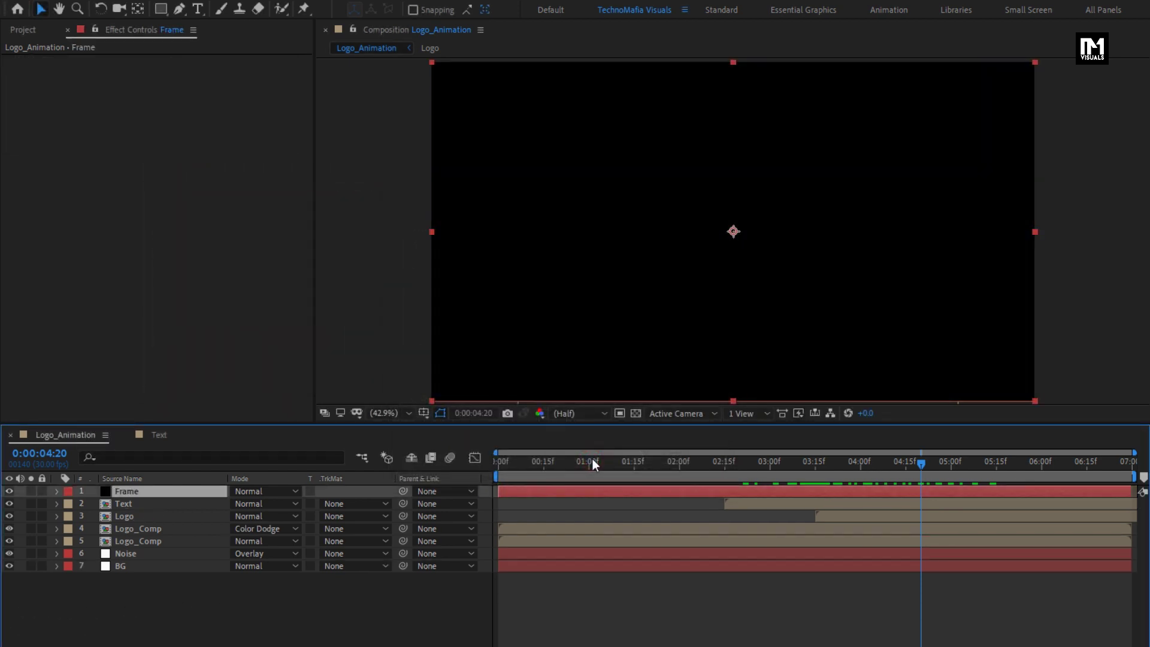
- Add a full-size rectangular mask to the Frame layer and inset its top and bottom edges by 10% of source
{"action": "double_click", "coordinate": [162, 12]}
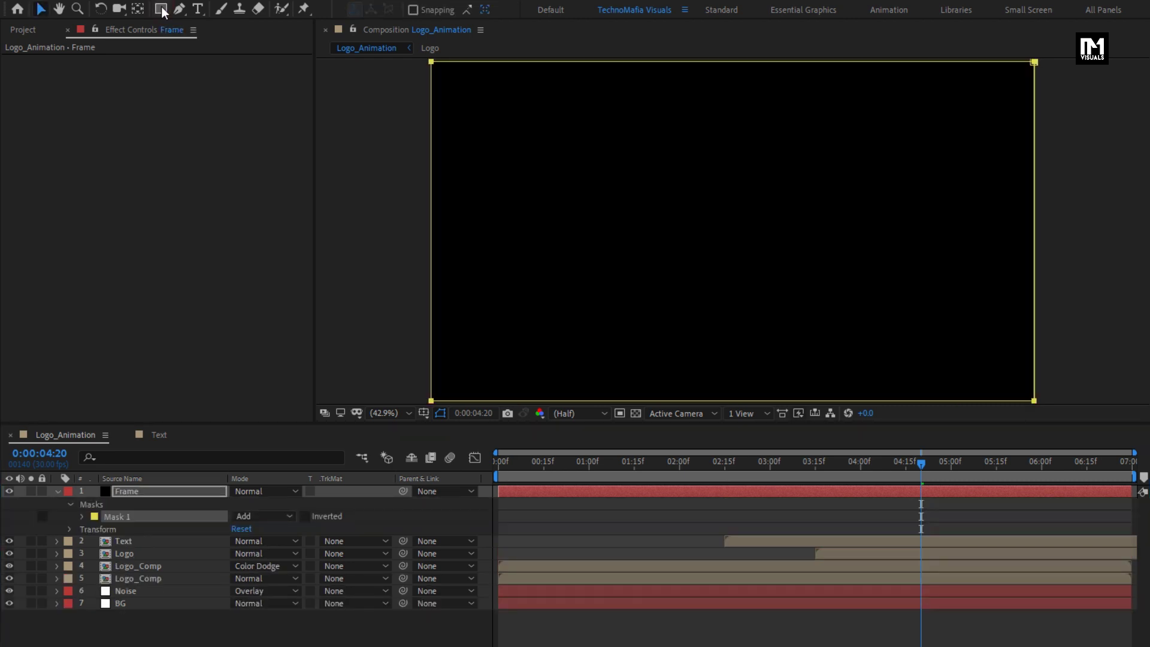
{"action": "left_click", "coordinate": [82, 516]}
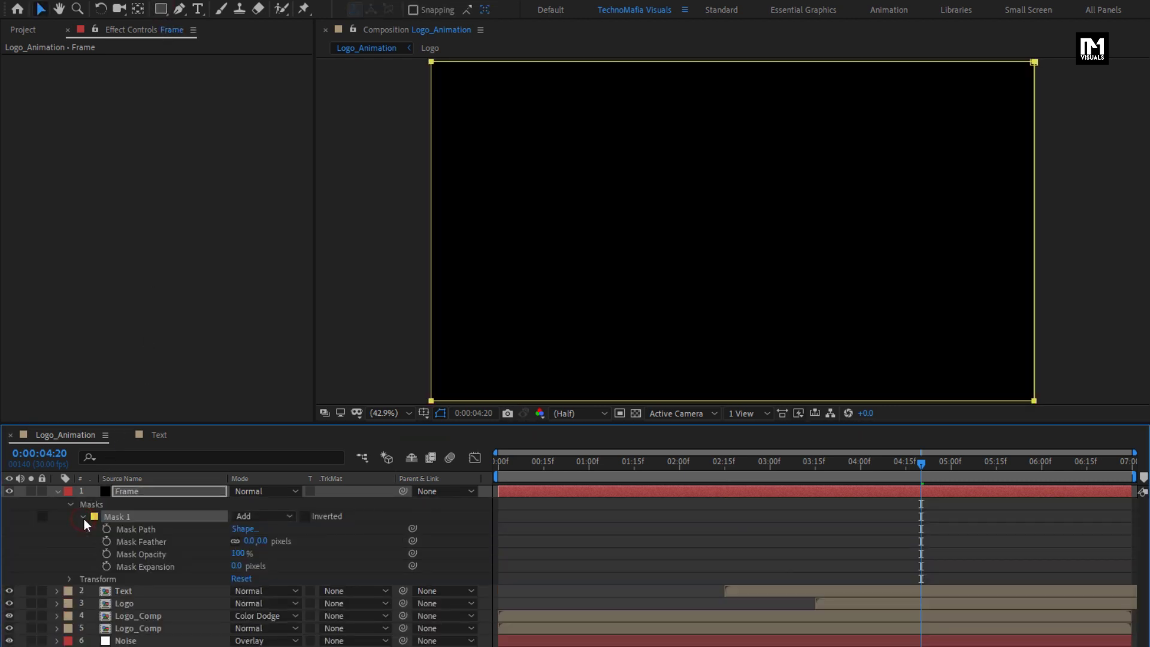
{"action": "left_click", "coordinate": [248, 530]}
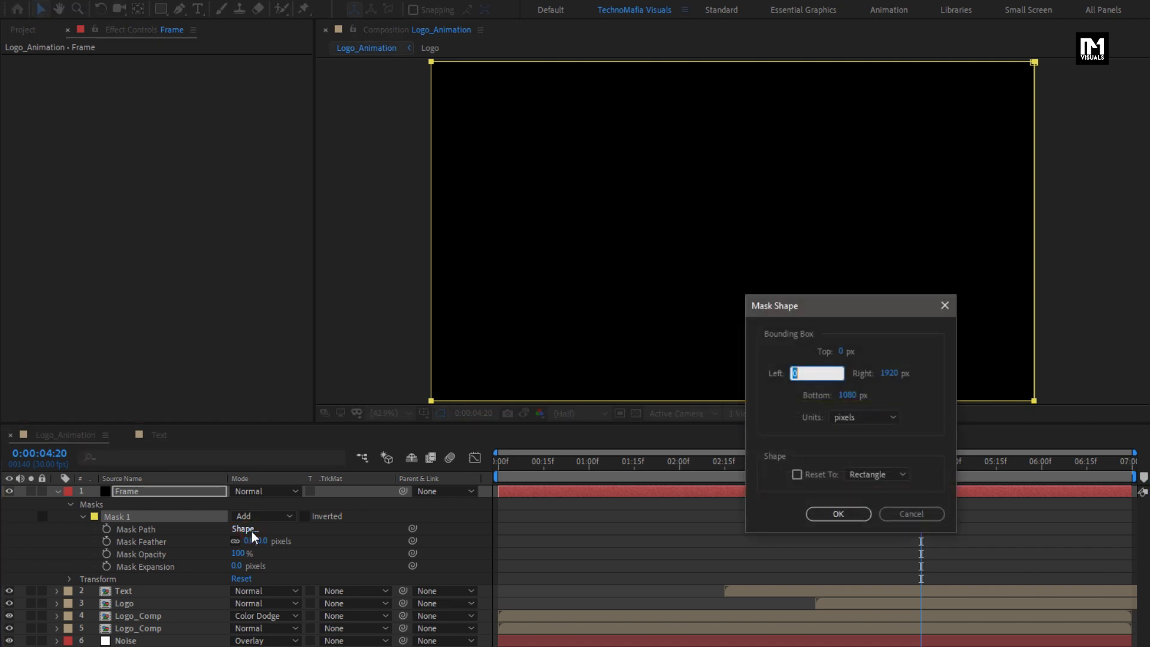
{"action": "left_click_drag", "start_coordinate": [829, 303], "coordinate": [578, 217]}
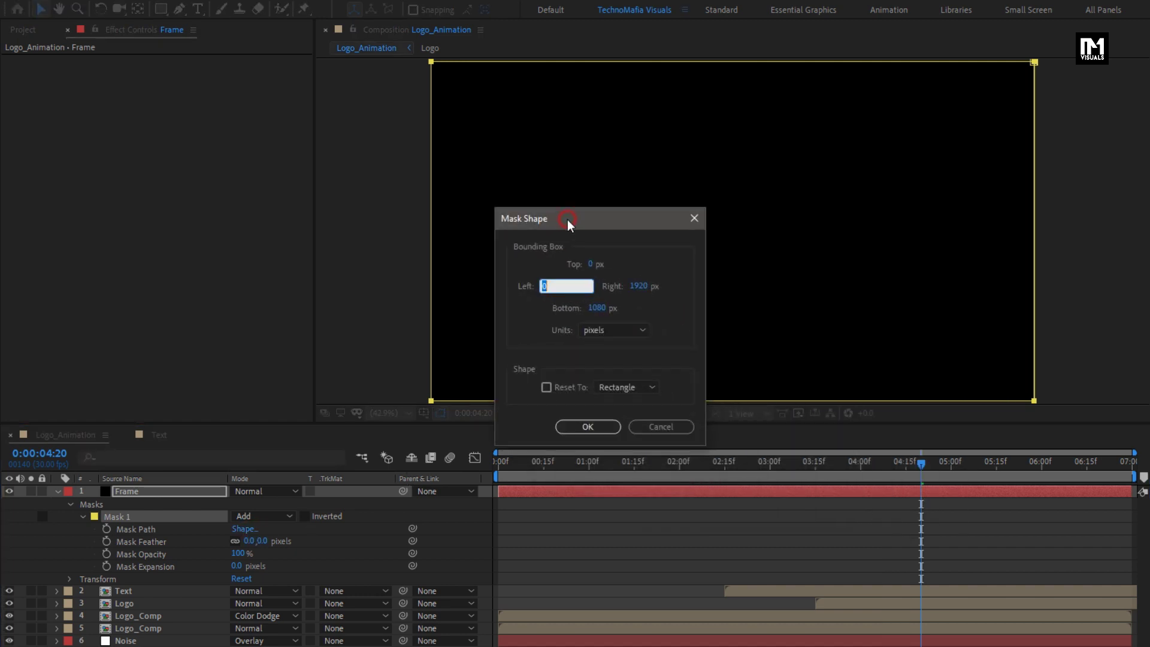
{"action": "left_click", "coordinate": [593, 331]}
{"action": "left_click", "coordinate": [610, 392]}
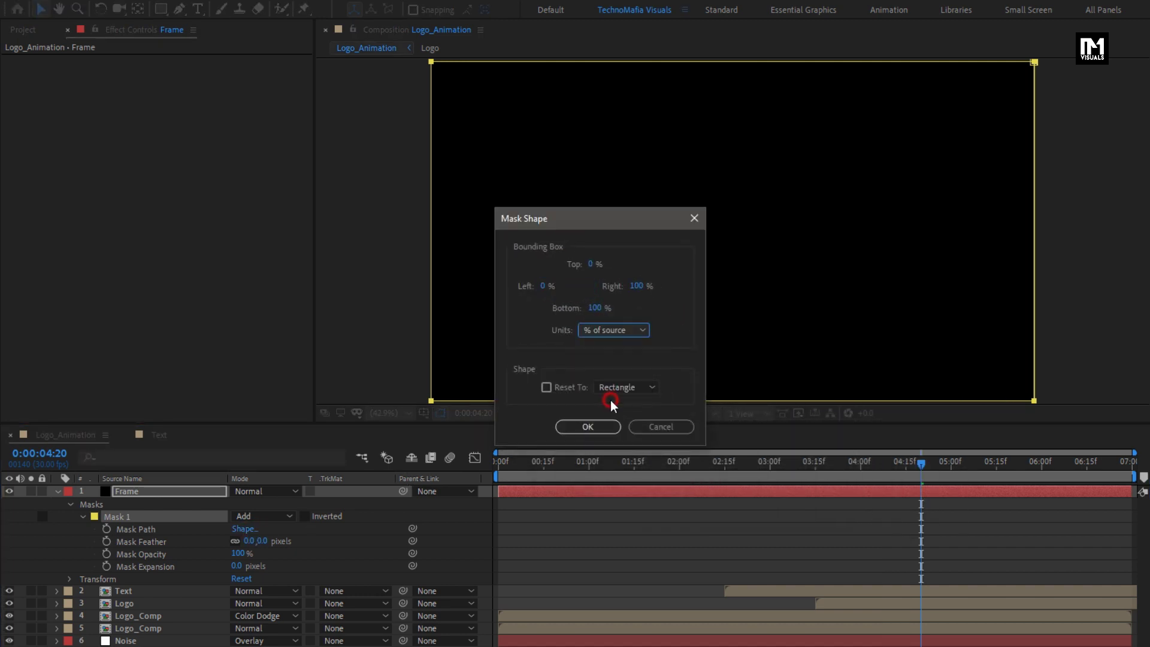
{"action": "left_click", "coordinate": [591, 264]}
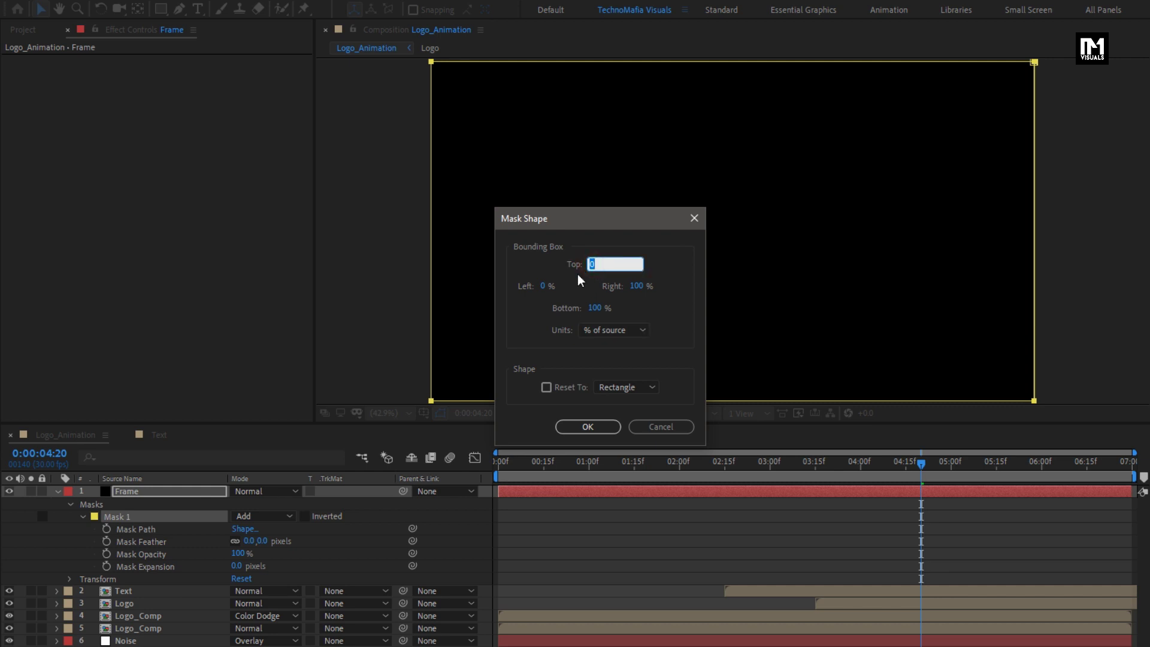
{"action": "left_click", "coordinate": [595, 309]}
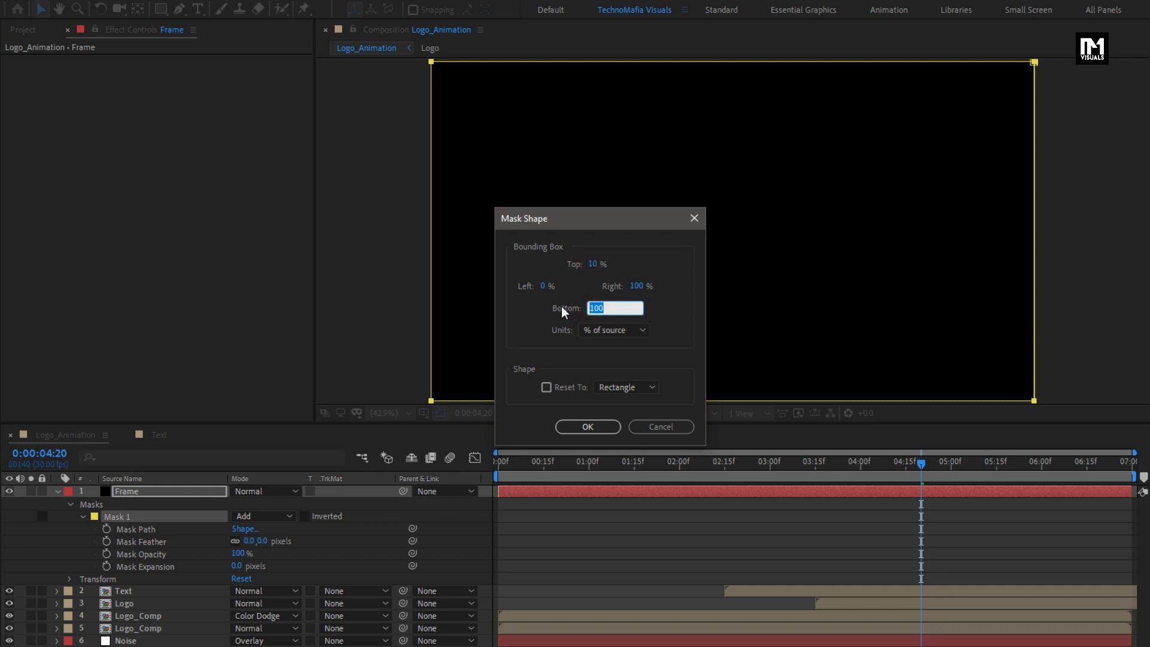
{"action": "left_click", "coordinate": [577, 427]}
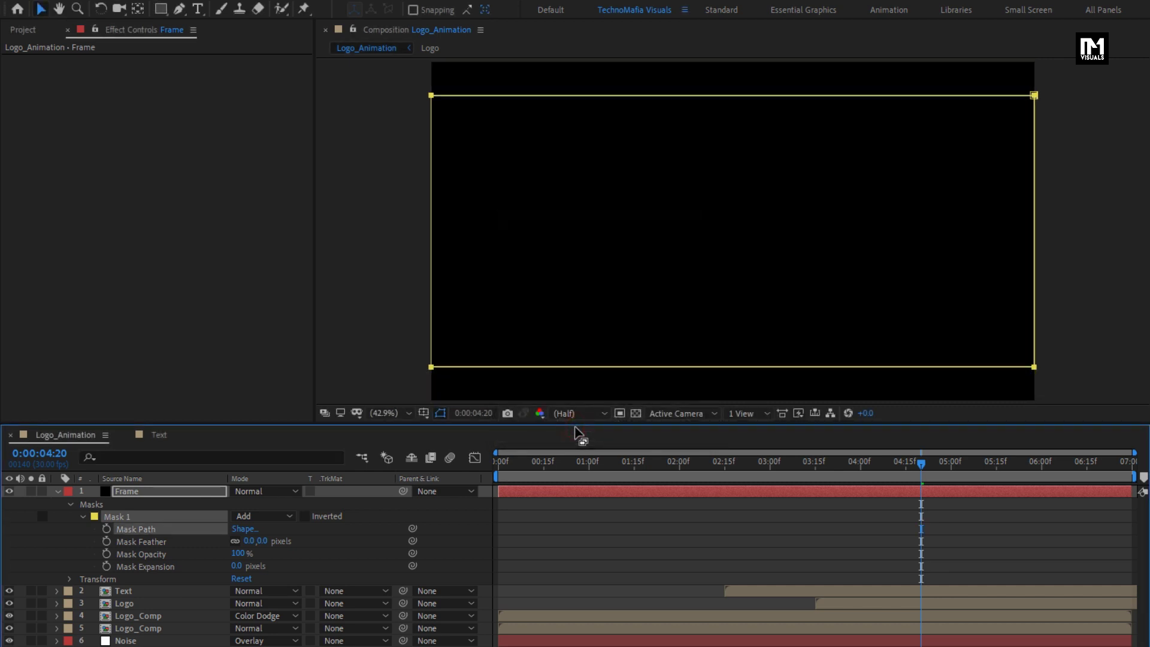
- Invert the Frame layer's mask to form letterbox bars, and preview the animation from the start
{"action": "left_click", "coordinate": [305, 517]}
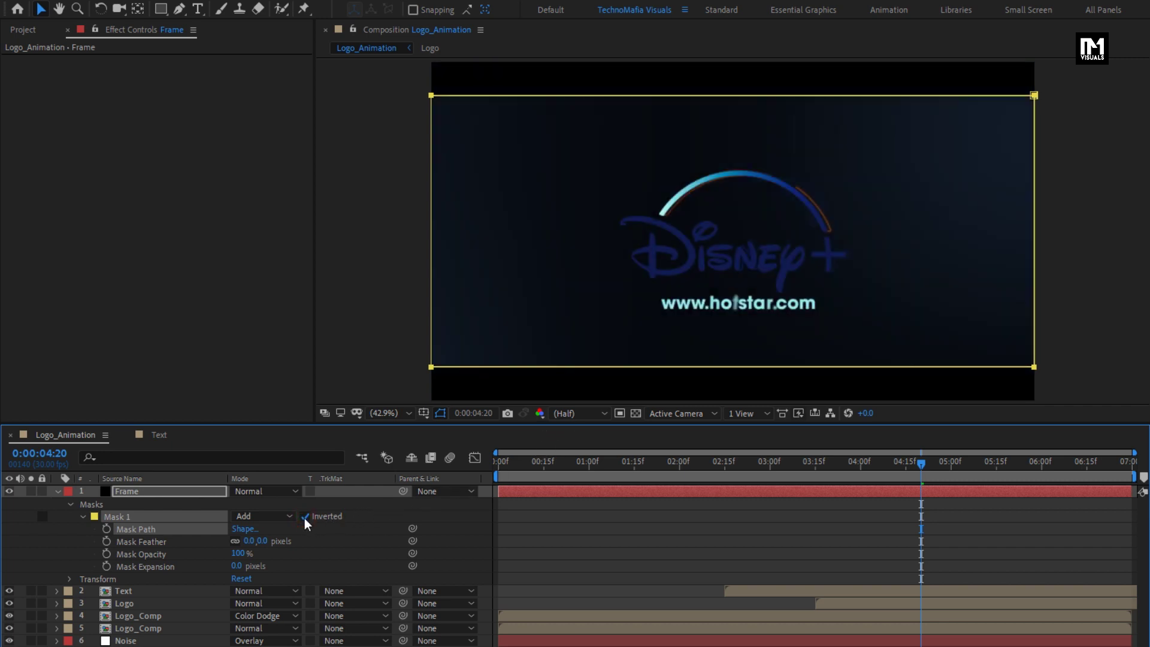
{"action": "left_click", "coordinate": [59, 491]}
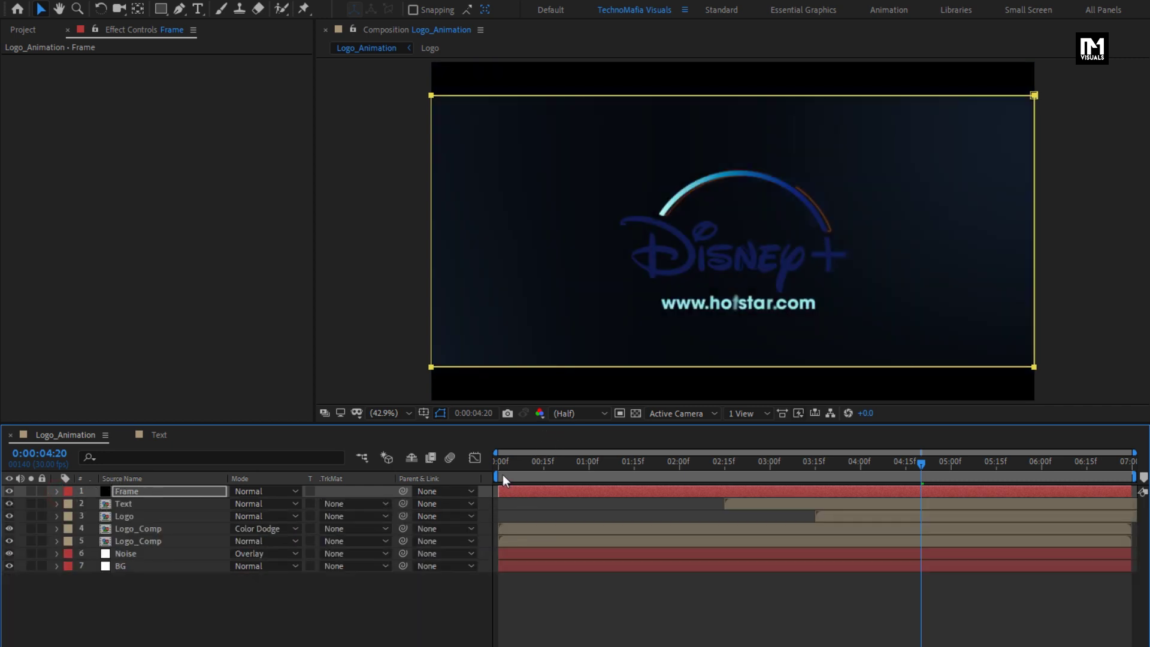
{"action": "left_click", "coordinate": [497, 465]}
{"action": "key", "text": "space"}
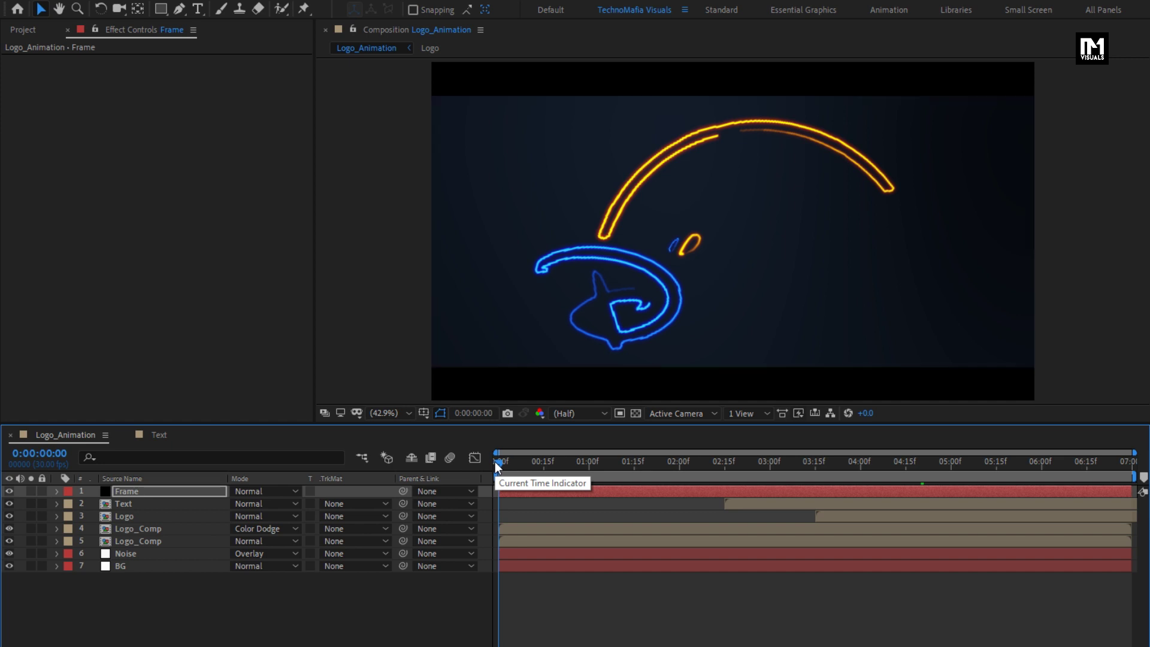